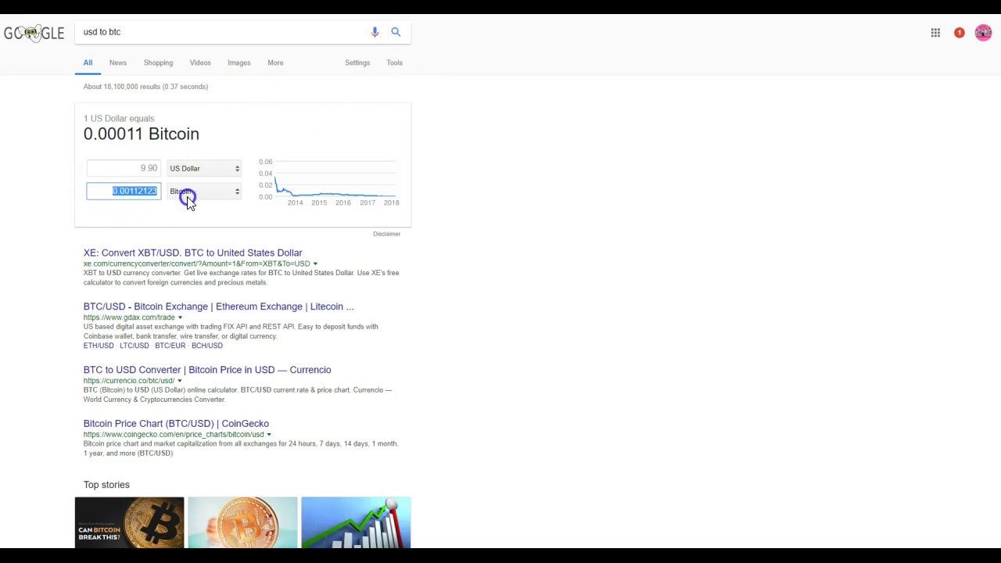
Step: Convert 0.00115401 Bitcoin to US dollars by pasting the copied trade total into the converter's Bitcoin amount
right_click(145, 196)
left_click(188, 239)
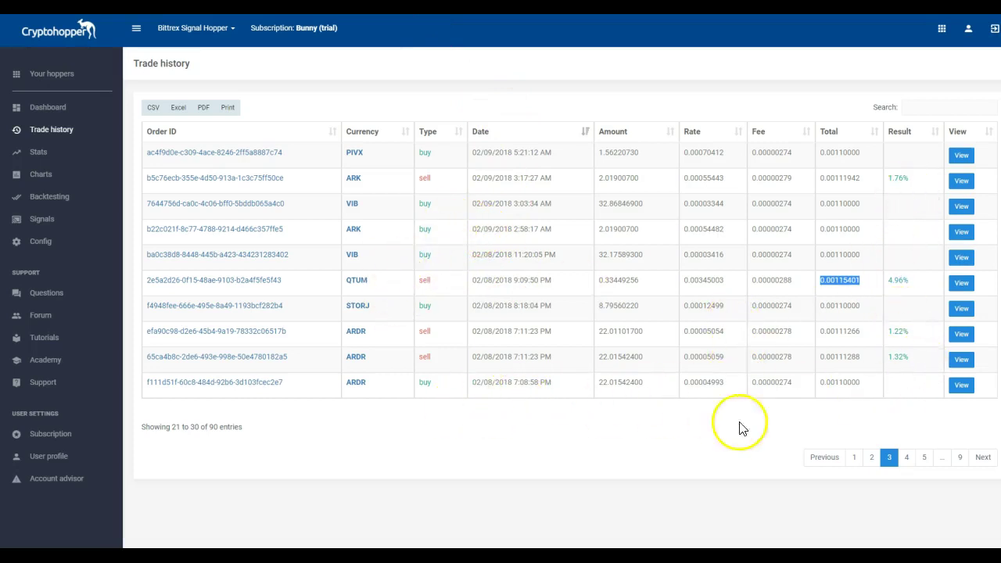
Step: Page forward through the Cryptohopper trade history to page 6 and review the sell results
left_click(907, 458)
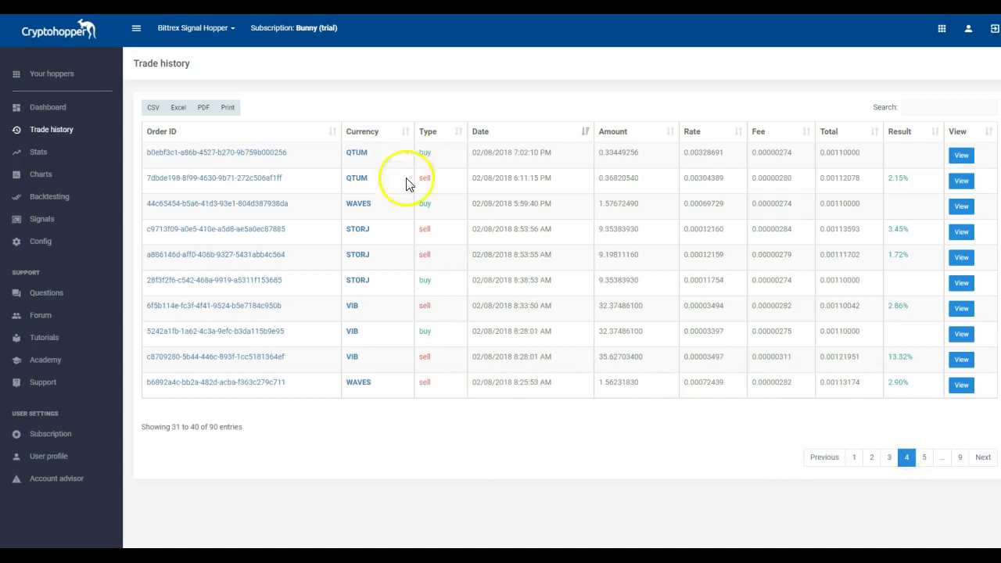
left_click(923, 461)
left_click(926, 461)
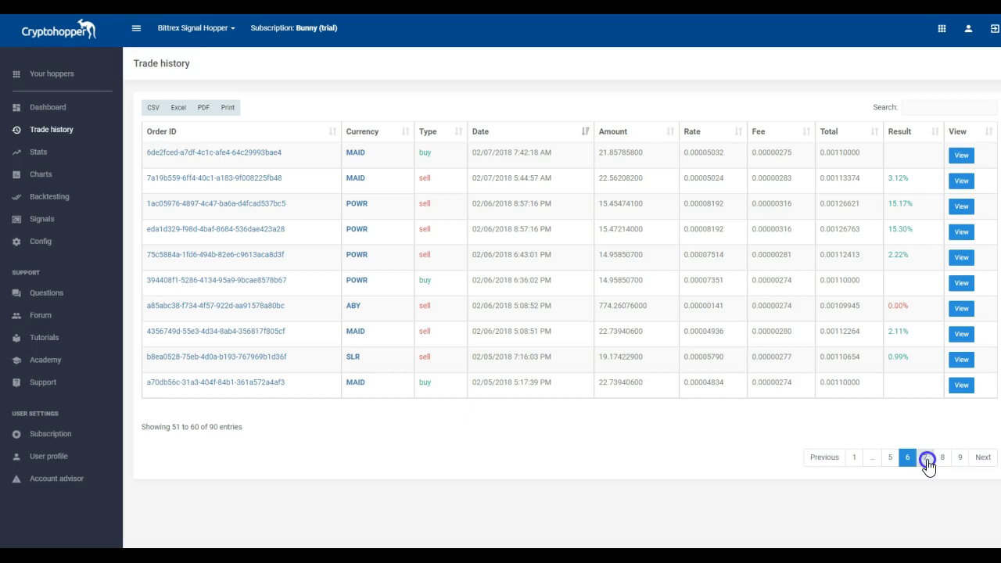
left_click(926, 459)
left_click(905, 454)
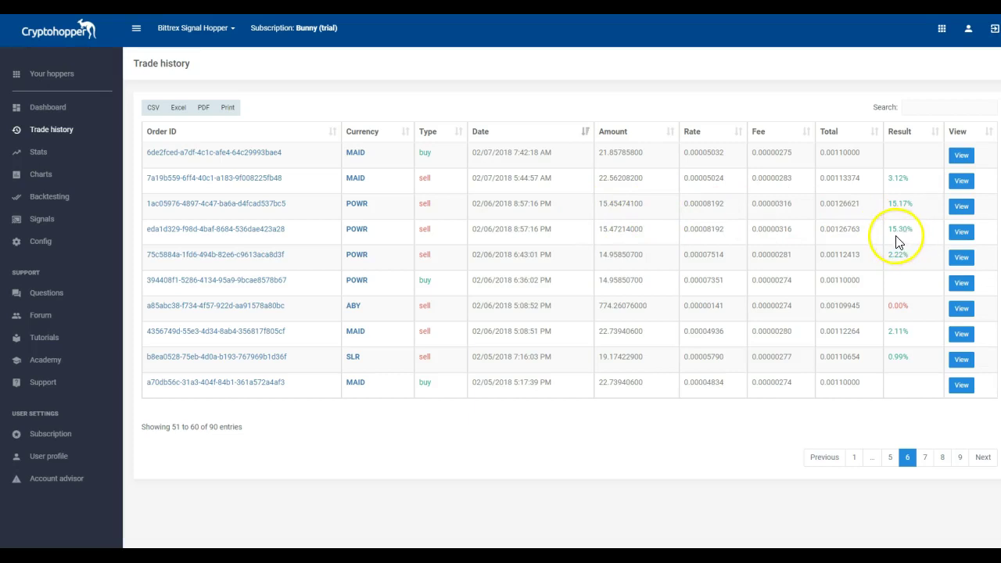
Step: Copy the total of the POWR sale with the 15.17% result and convert 0.00126621 Bitcoin to US dollars in the Google converter
left_click(841, 204)
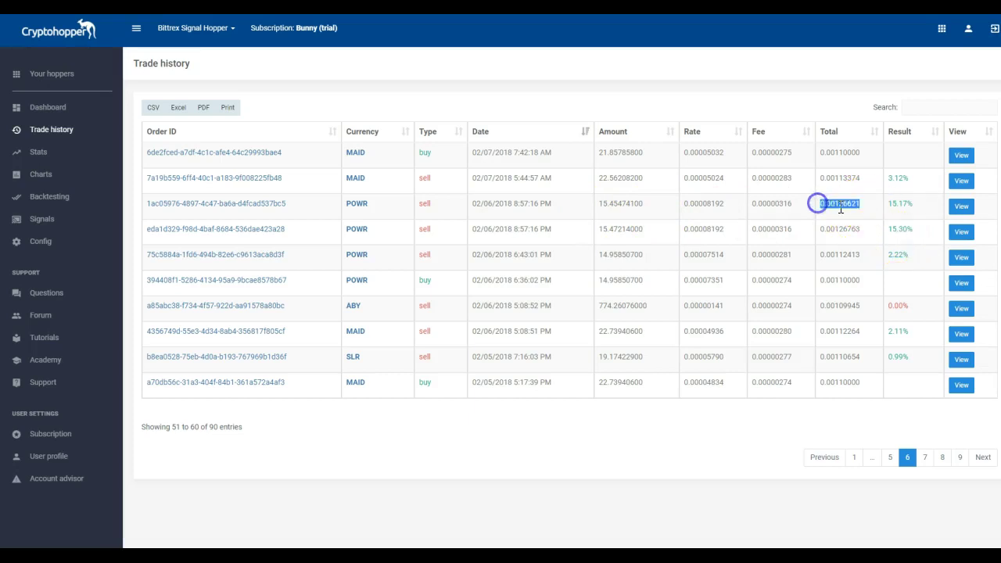
right_click(833, 208)
left_click(864, 215)
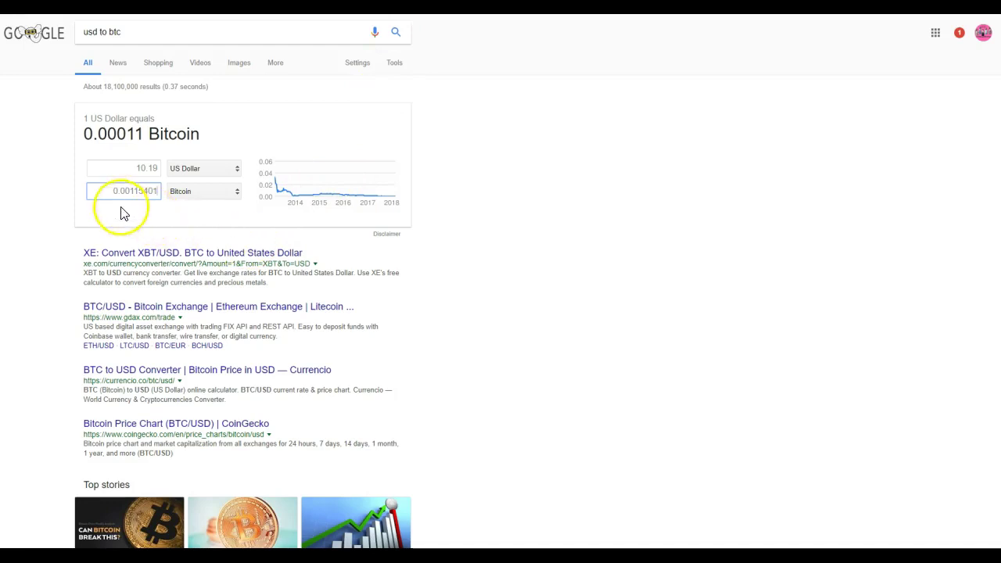
left_click(110, 191)
left_click_drag(109, 191, 145, 194)
right_click(152, 191)
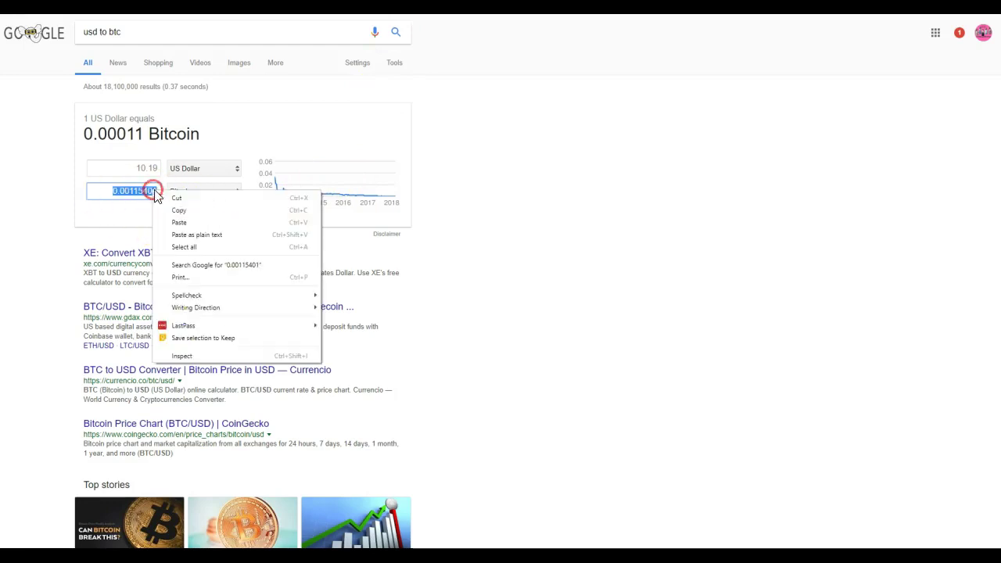
left_click(182, 222)
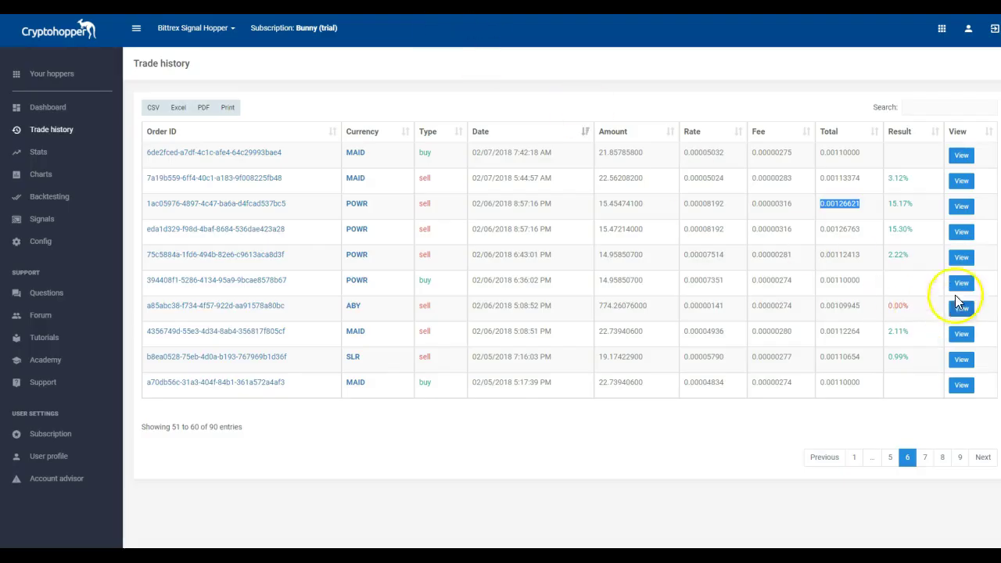
Step: Copy the total of the POWR sale with the 15.30% result and convert 0.00126763 Bitcoin to US dollars in the Google converter
left_click_drag(861, 226, 813, 227)
left_click(865, 240)
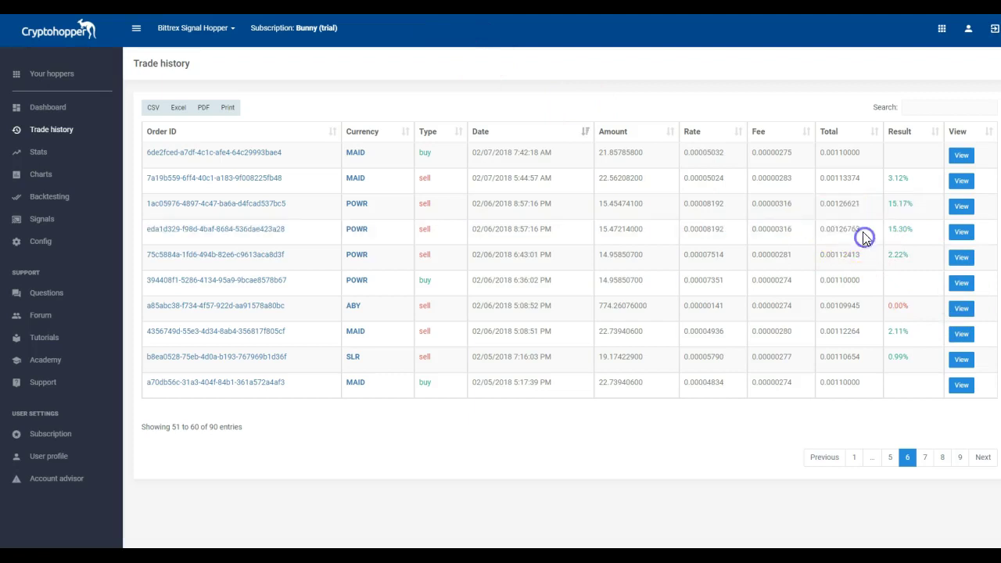
right_click(843, 231)
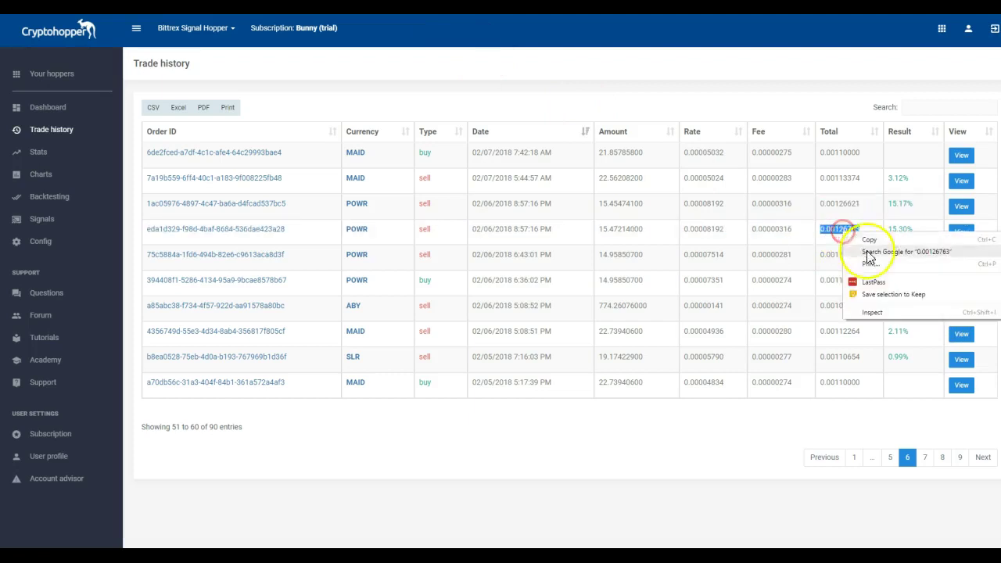
left_click(868, 236)
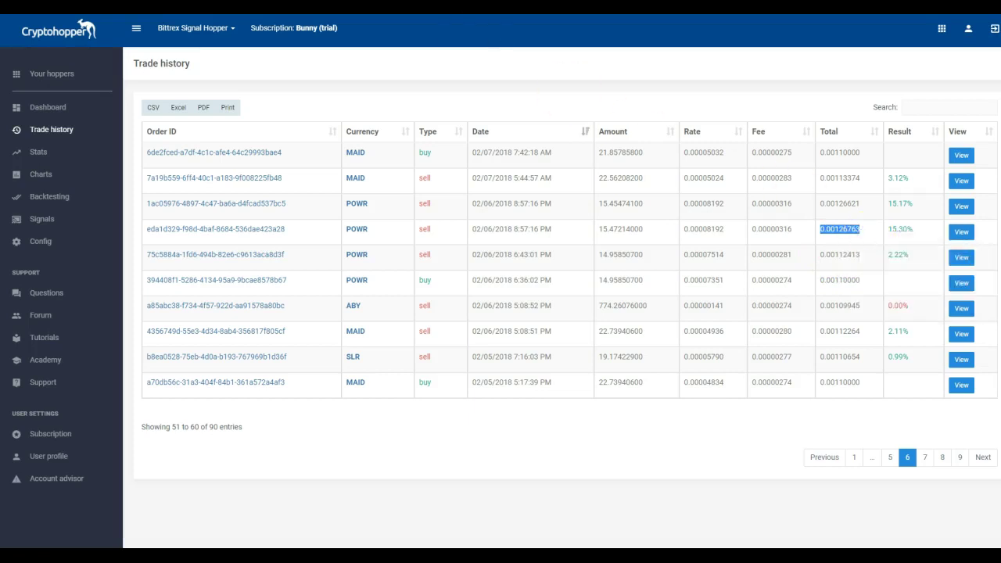
key("alt+Tab")
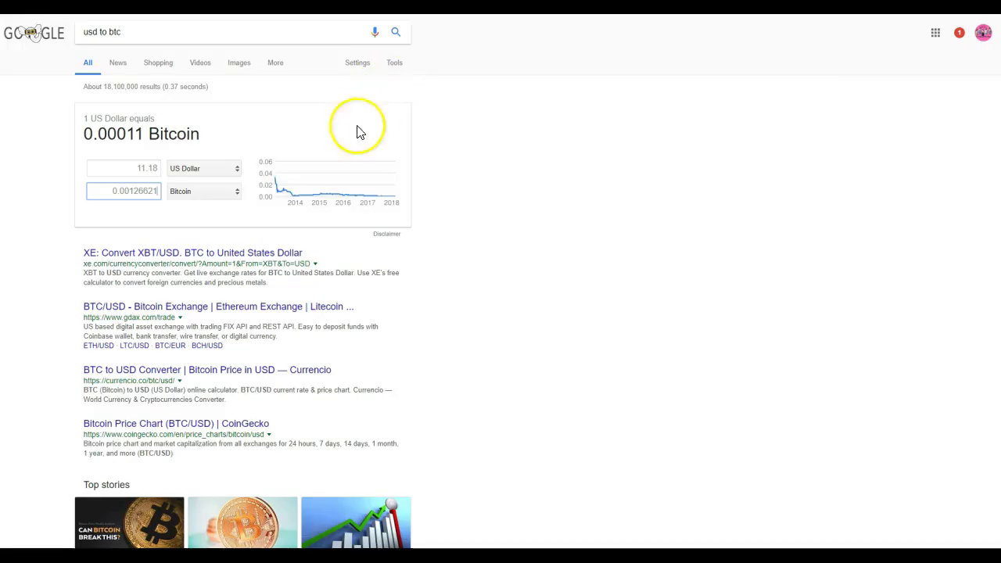
left_click_drag(110, 190, 197, 199)
right_click(152, 190)
left_click(179, 219)
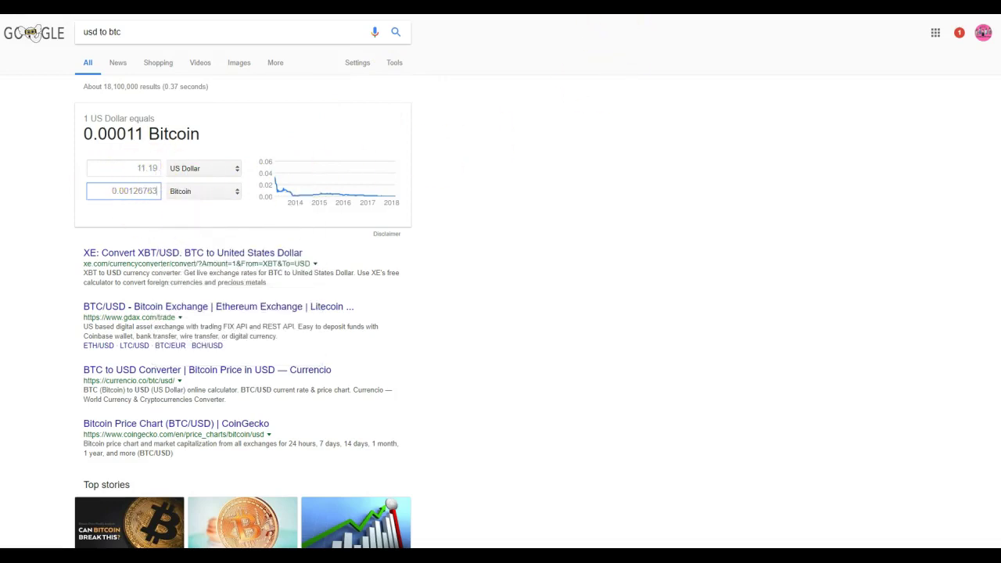
Step: Return to the Cryptohopper trade history and review pages 7 to 9, followed by pages 1 and 2
key("alt+Tab")
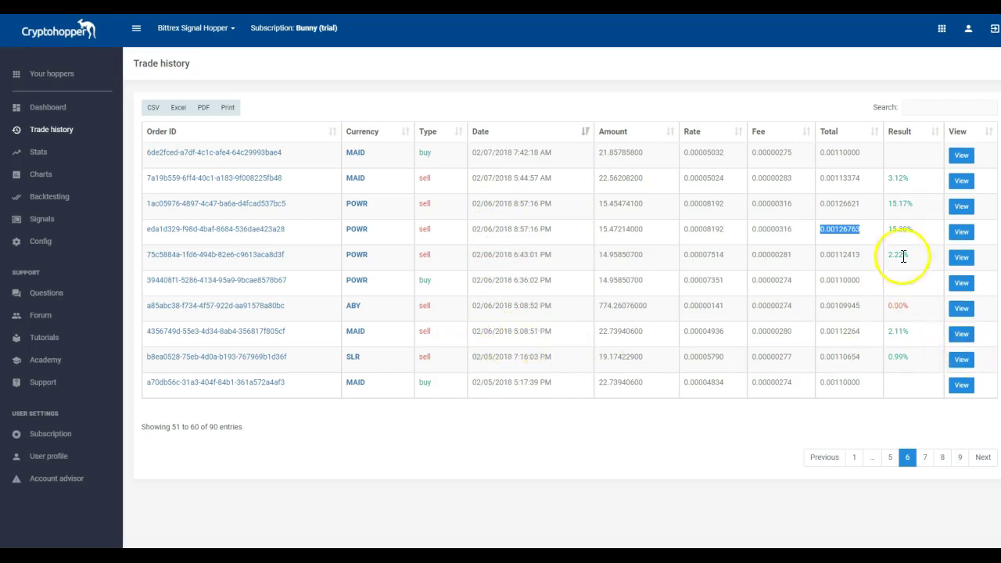
left_click(924, 457)
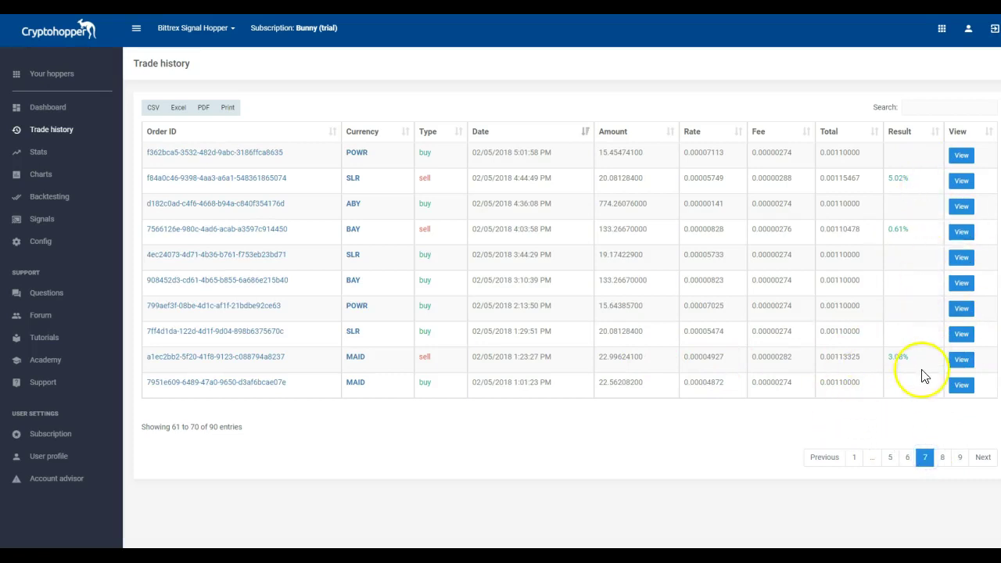
left_click(939, 461)
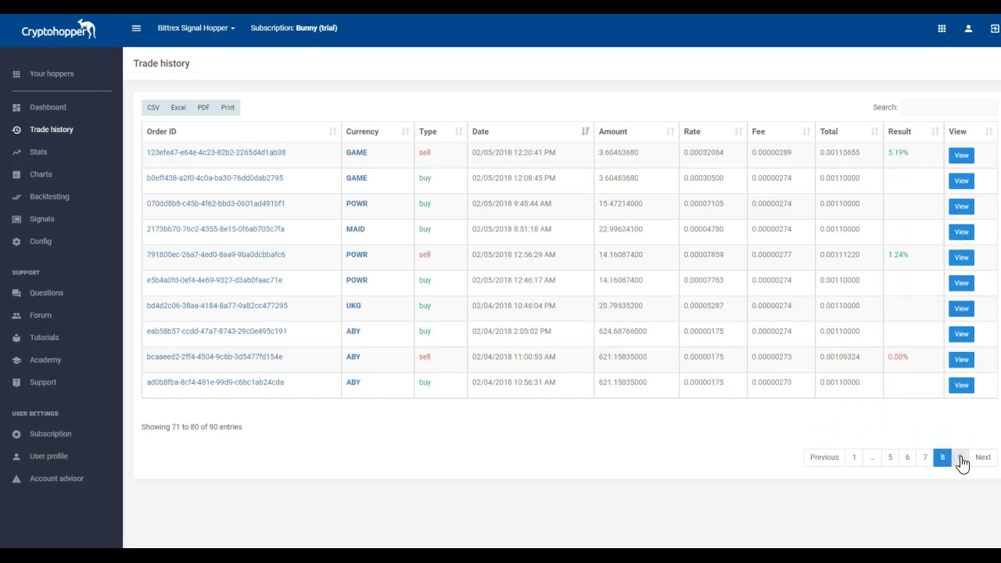
left_click(960, 458)
left_click(980, 457)
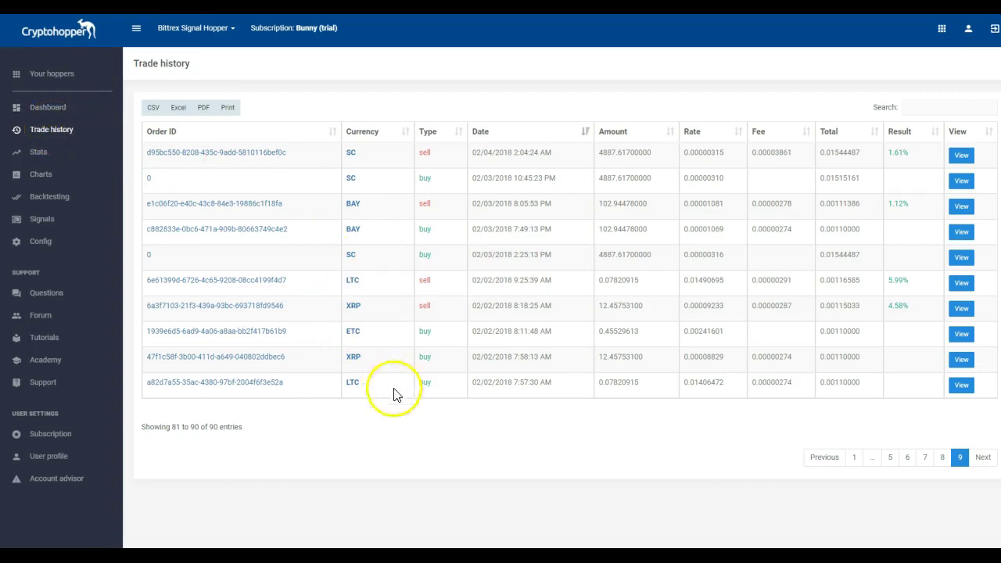
left_click(853, 462)
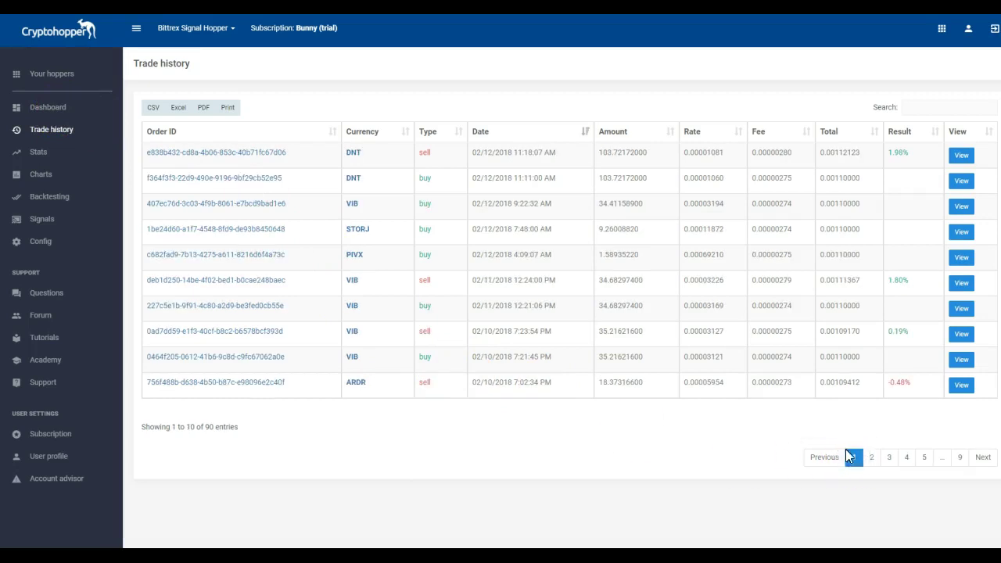
left_click(872, 460)
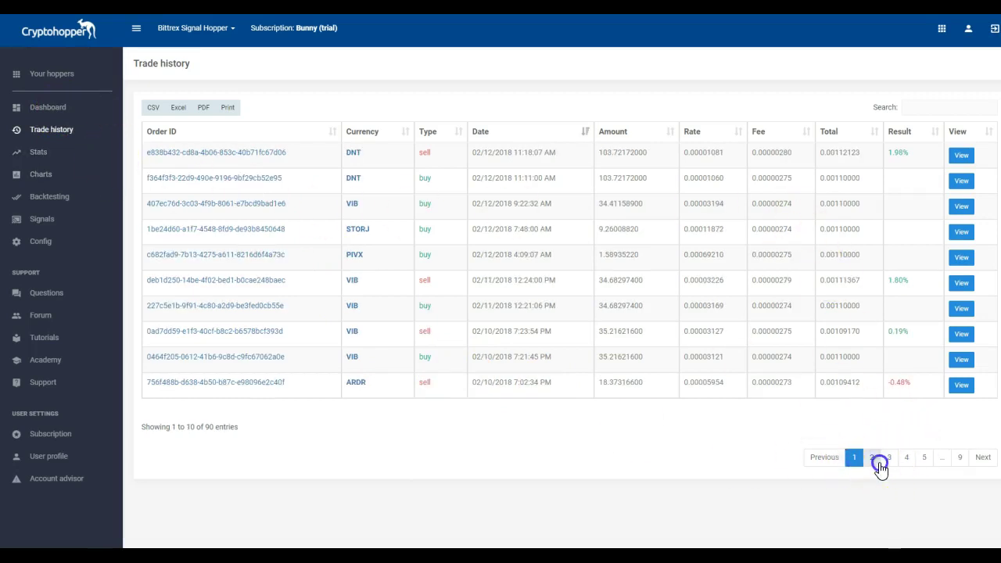
Step: Visit the dashboard, reopen the trade history and highlight the total of the latest DNT sale
left_click(57, 110)
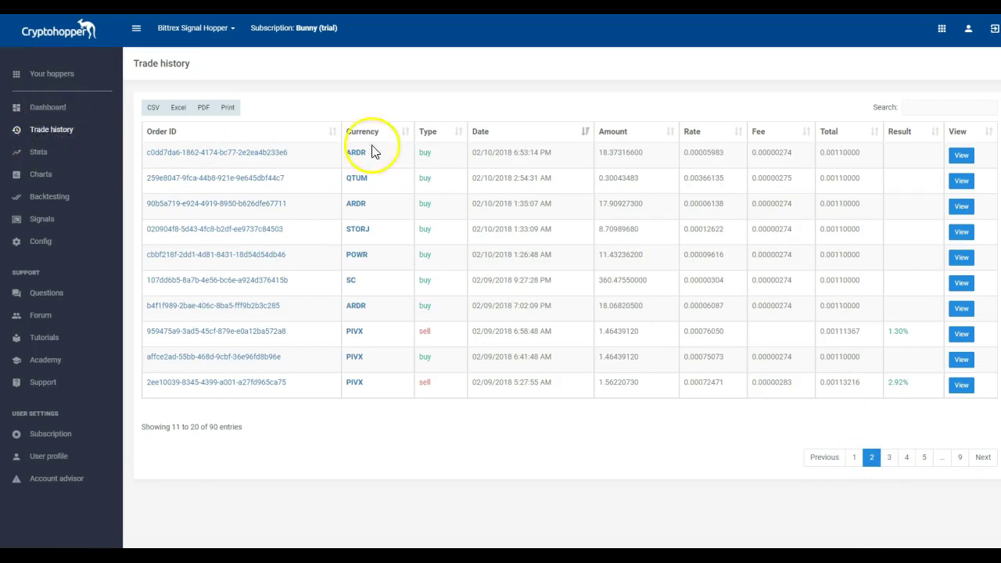
left_click(55, 134)
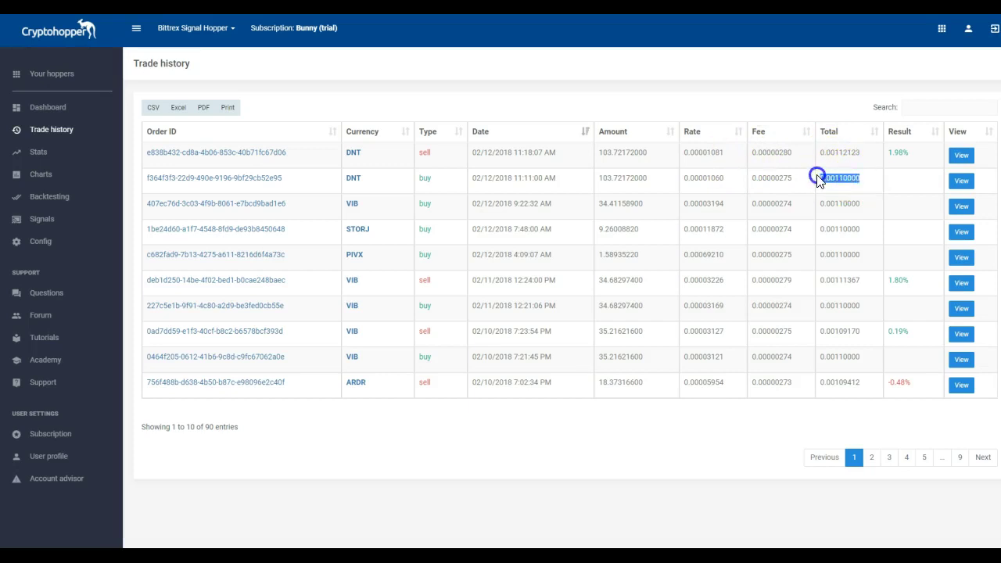
left_click_drag(863, 152, 841, 152)
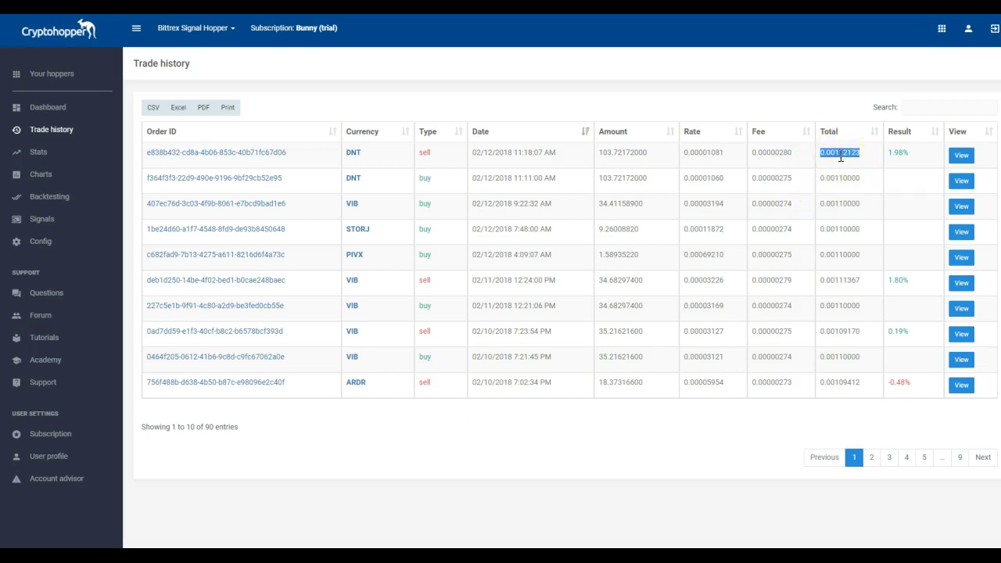
Step: Open the hopper's configuration and look through its selected coins from Monero (XMR) down to PowerLedger (POWR)
left_click(49, 245)
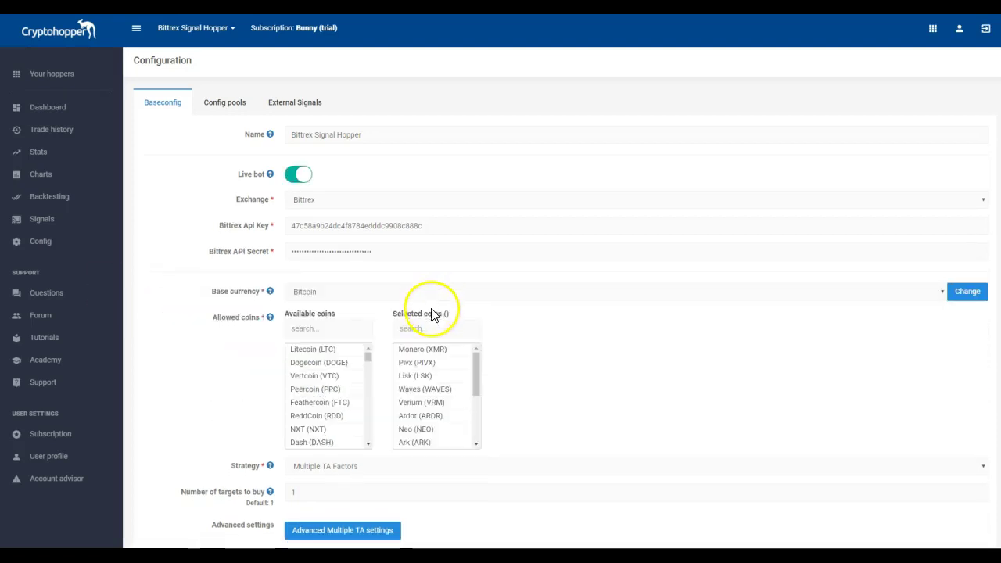
scroll(469, 321, "down", 2)
left_click(415, 263)
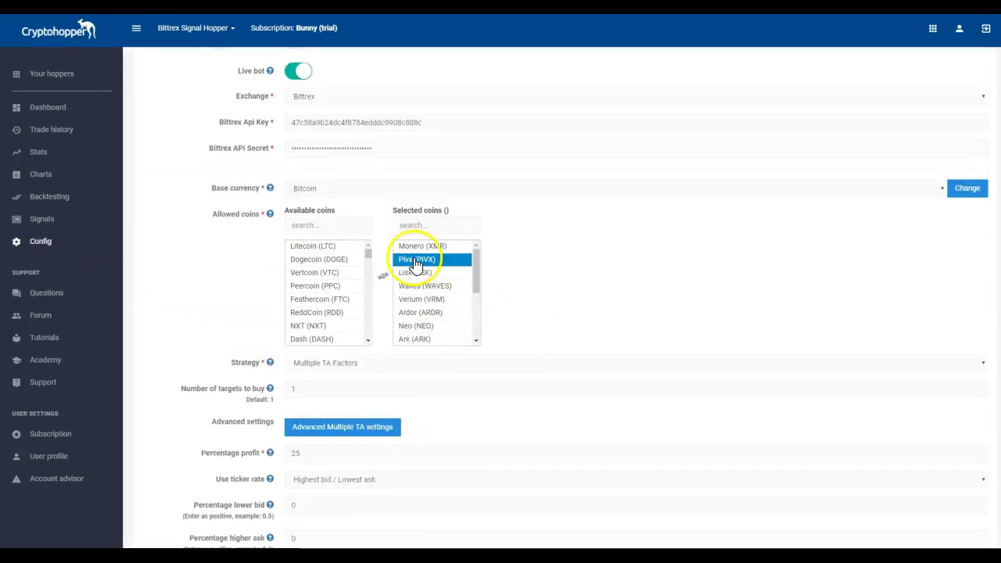
left_click(423, 246)
left_click(419, 273)
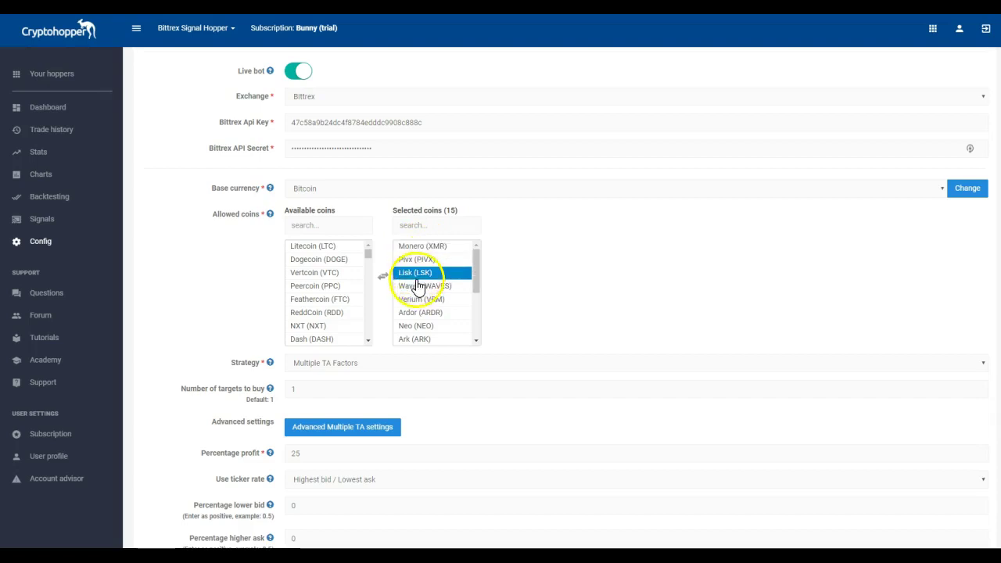
left_click(420, 287)
left_click(423, 246)
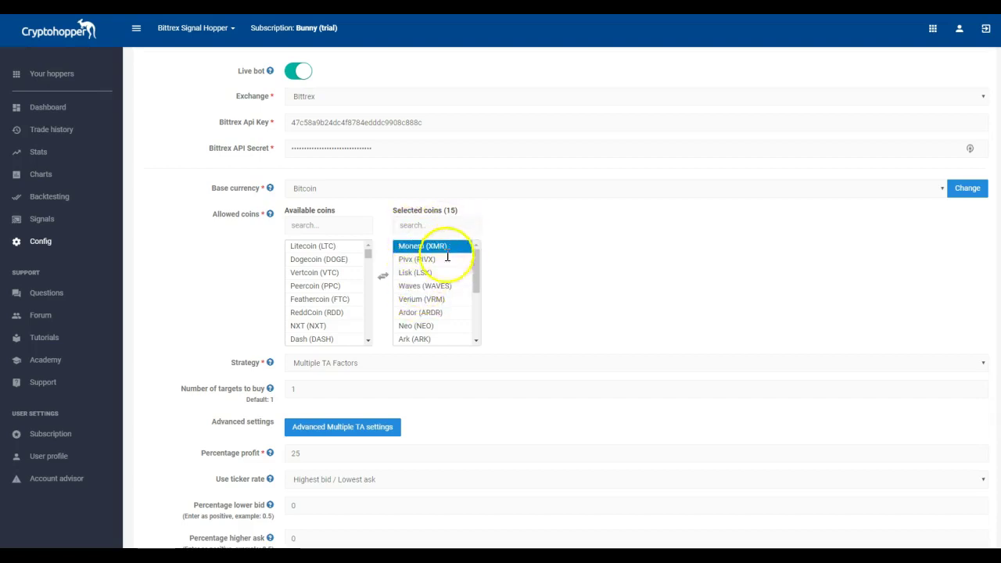
left_click(438, 326)
left_click(461, 259)
left_click_drag(475, 268, 467, 332)
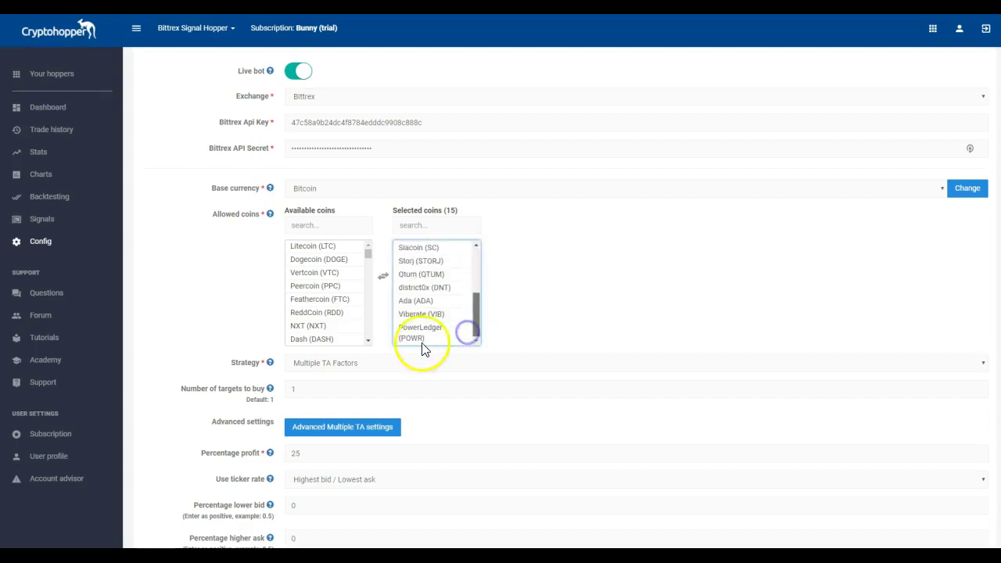
left_click(402, 340)
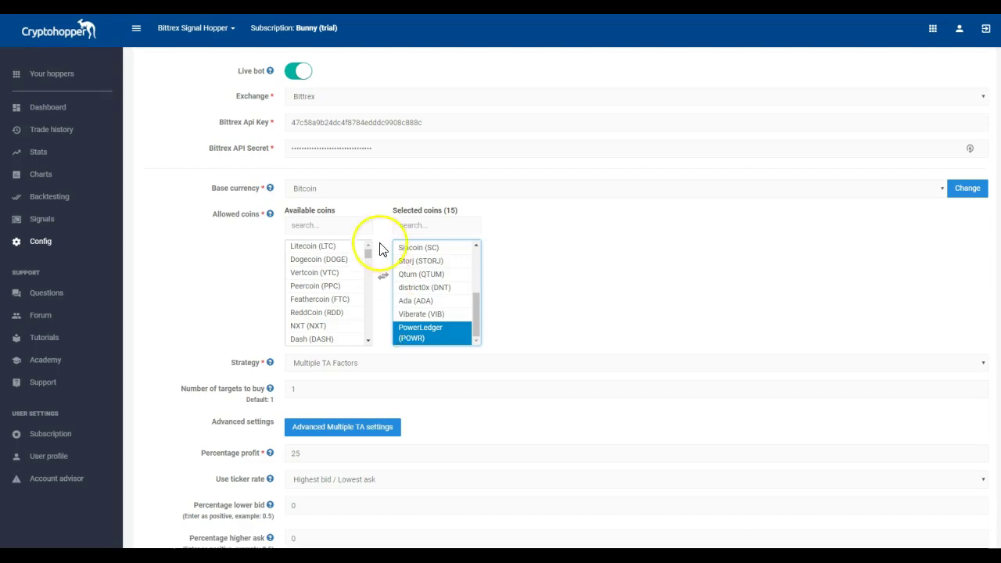
Step: Go back over the selected coins from PowerLedger (POWR) up to Waves (WAVES)
left_click(419, 335)
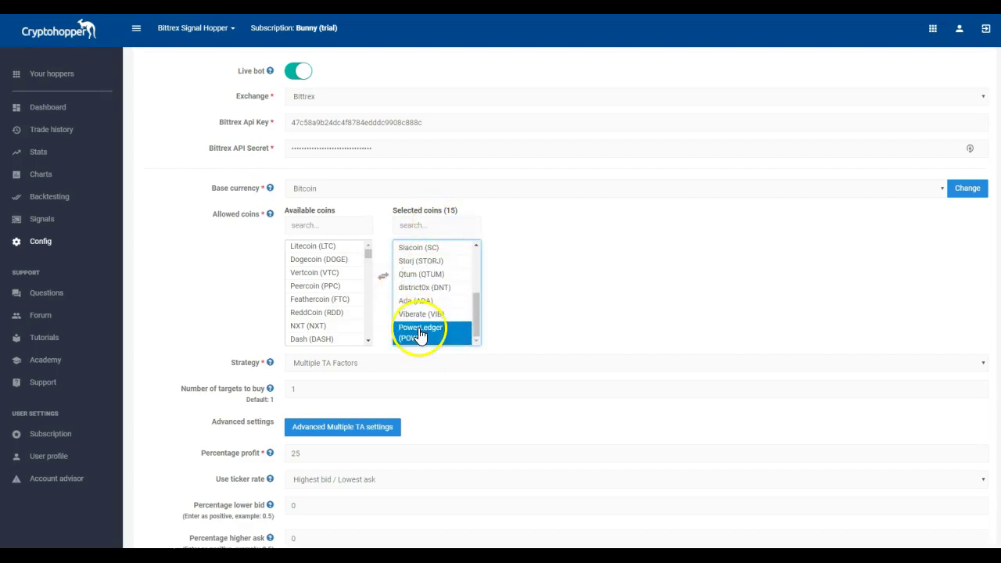
left_click(430, 268)
left_click(430, 287)
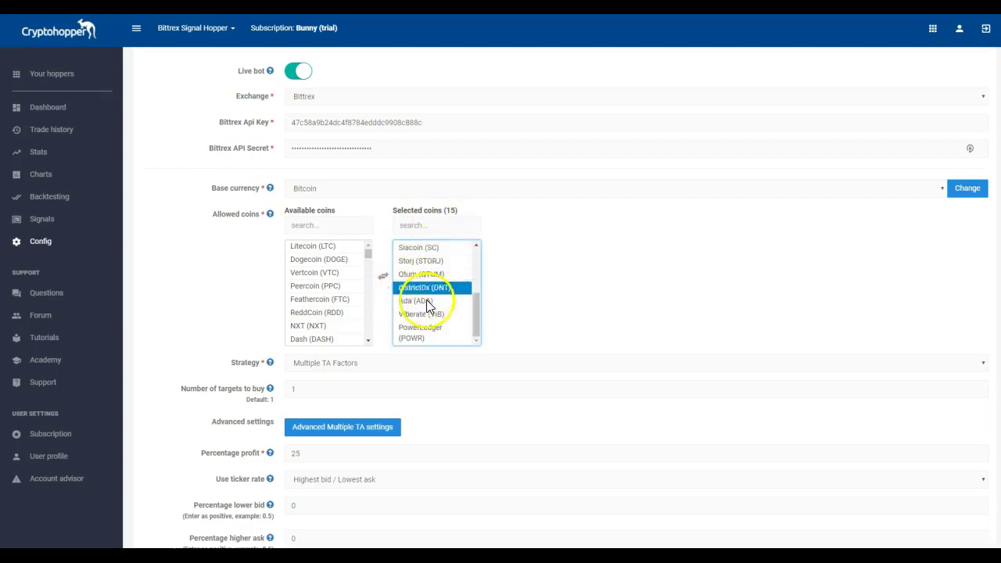
left_click(430, 313)
scroll(434, 328, "up", 3)
left_click(441, 312)
left_click(418, 299)
left_click(449, 286)
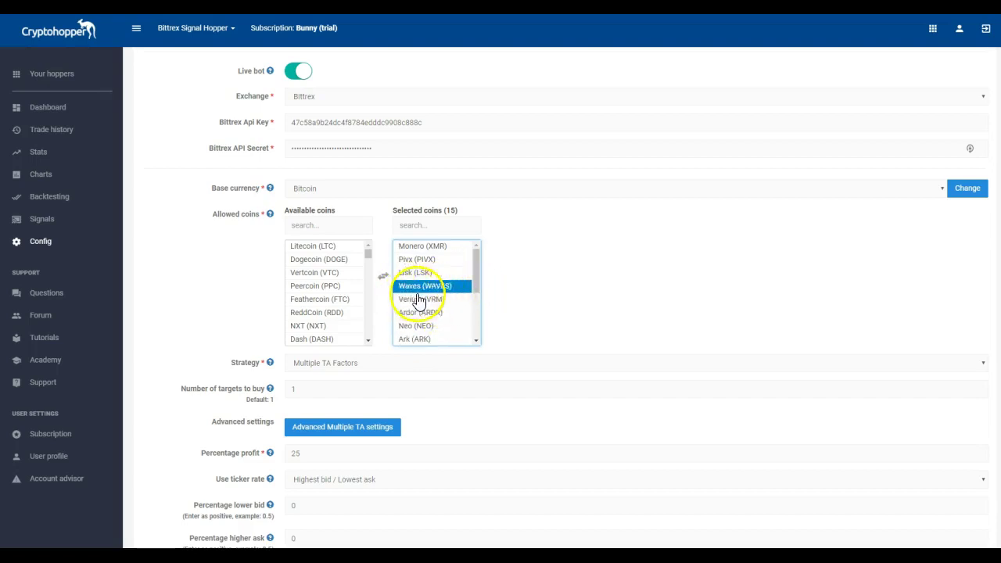
Step: Look through the available coins as far as Verge (XVG) and compare them with selected coins such as Waves and Lisk
left_click(332, 312)
left_click_drag(367, 255, 365, 292)
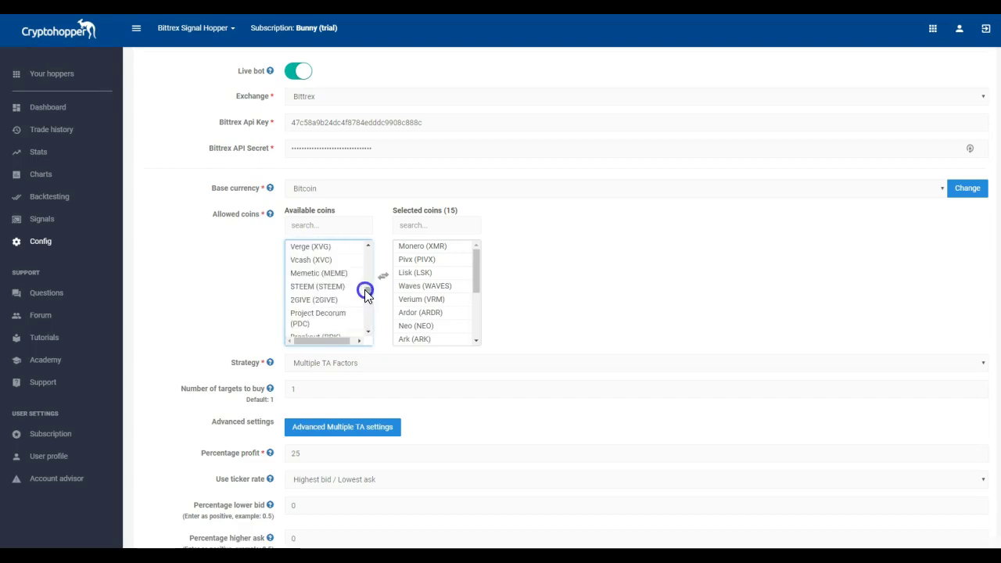
left_click(430, 285)
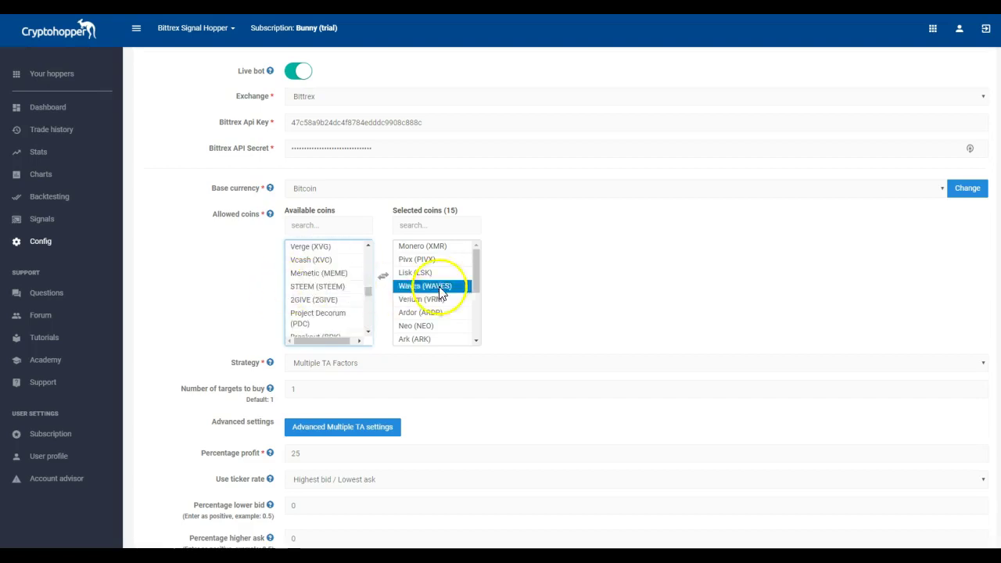
left_click(407, 273)
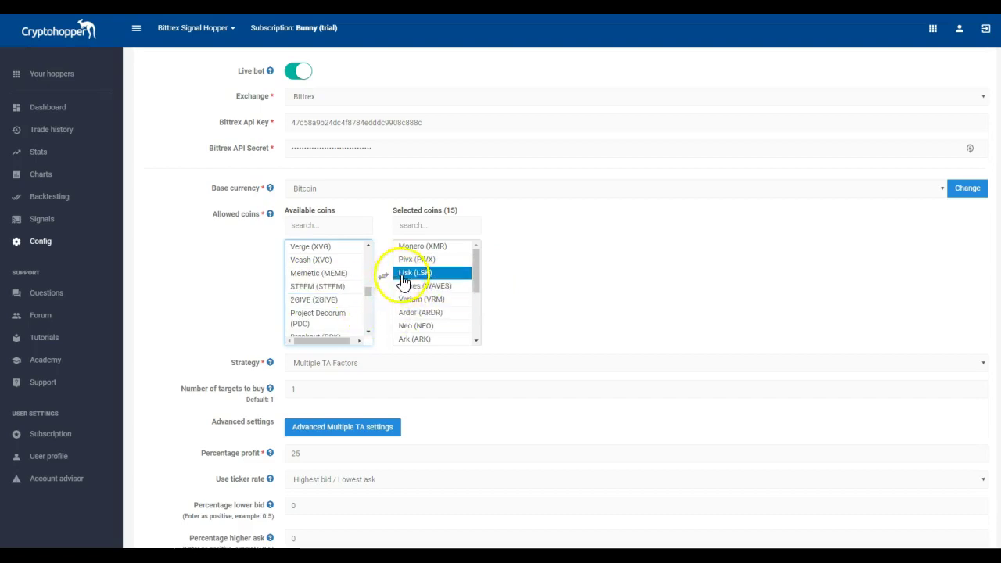
left_click(446, 300)
mouse_move(469, 285)
left_mouse_down()
mouse_move(472, 329)
mouse_move(468, 272)
left_mouse_up()
left_click(471, 319)
left_click(422, 273)
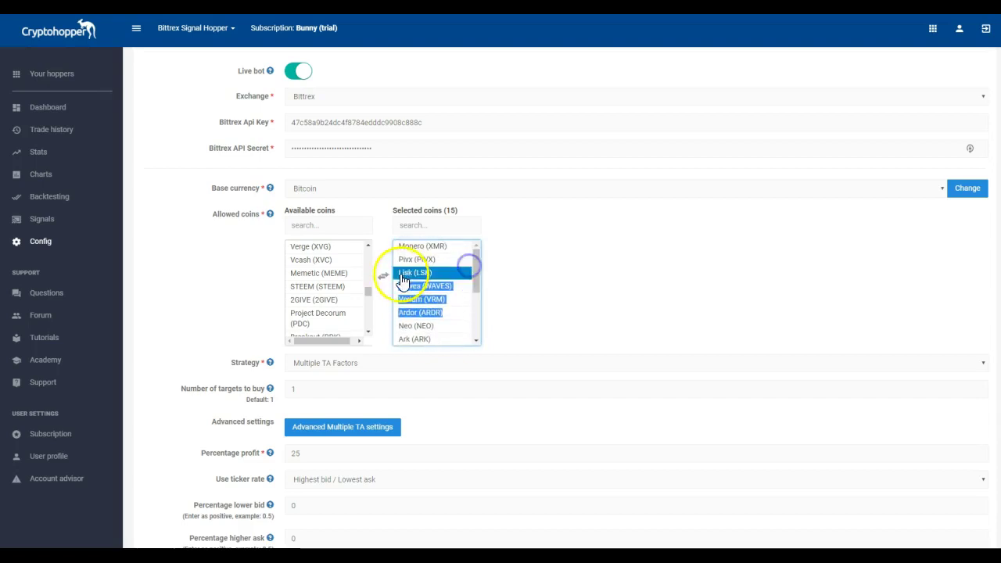
Step: Replace Lisk (LSK) with STEEM (STEEM) in the hopper's selected coins
double_click(421, 273)
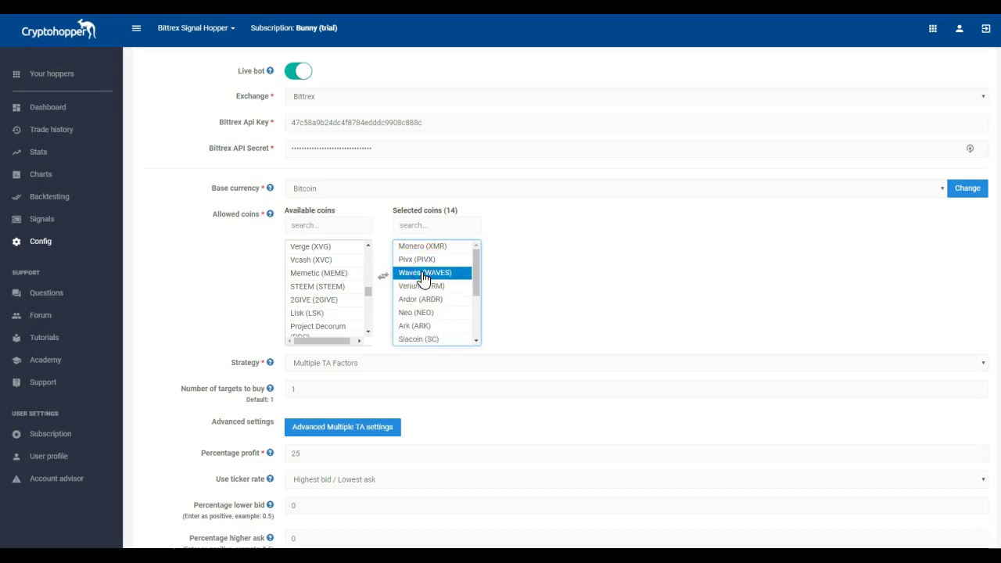
left_click(298, 286)
double_click(300, 286)
double_click(300, 286)
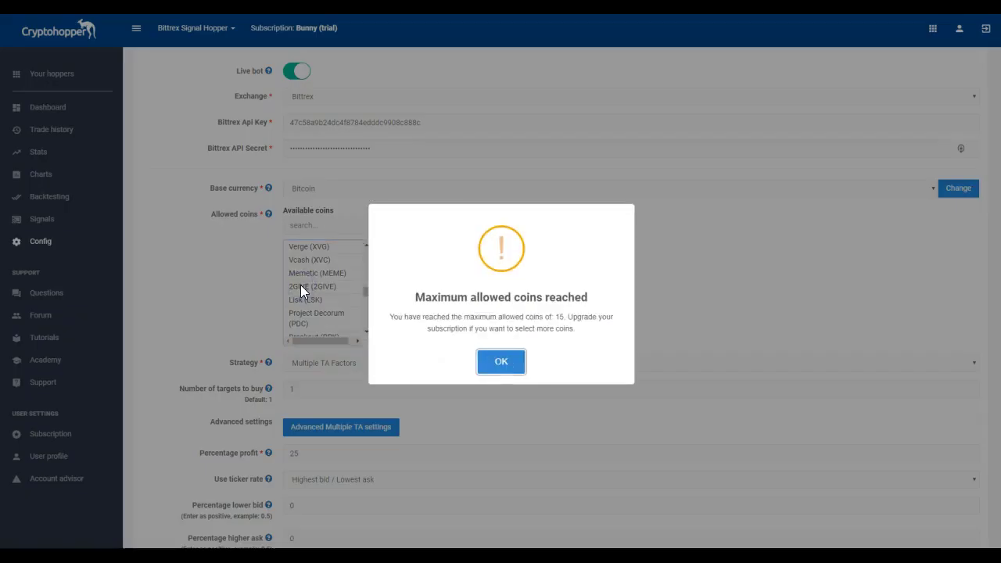
left_click(503, 363)
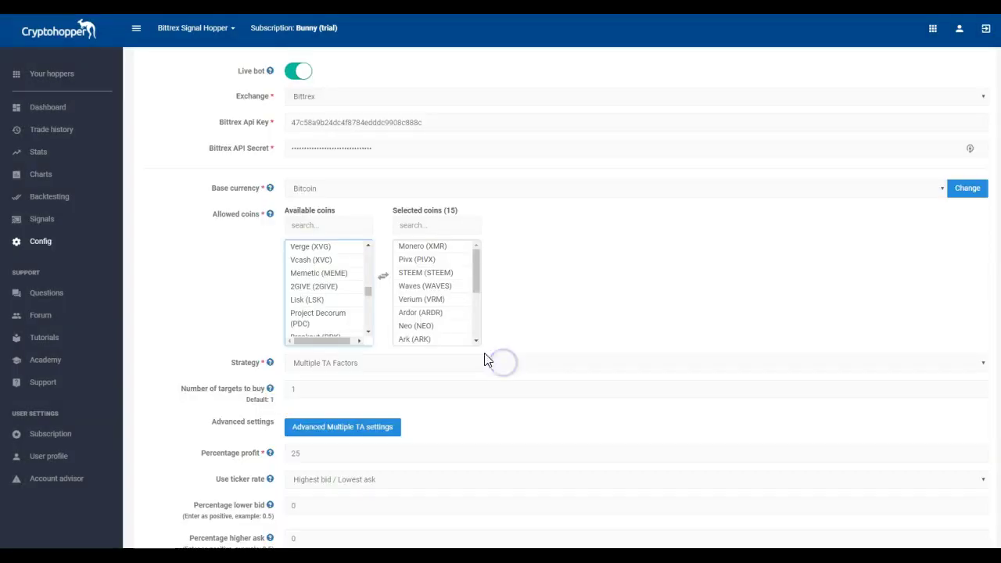
left_click(426, 286)
left_click(435, 274)
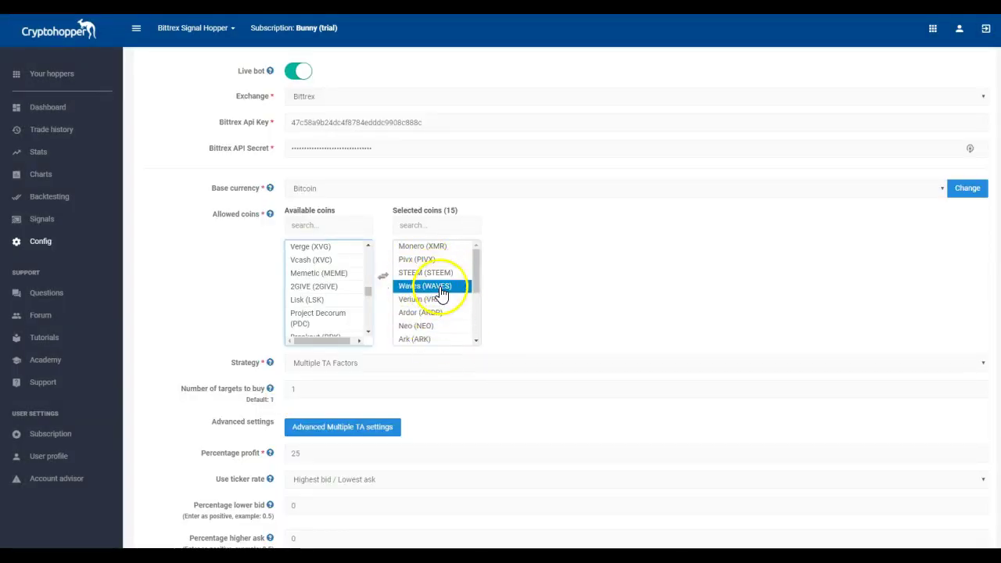
left_click(462, 312)
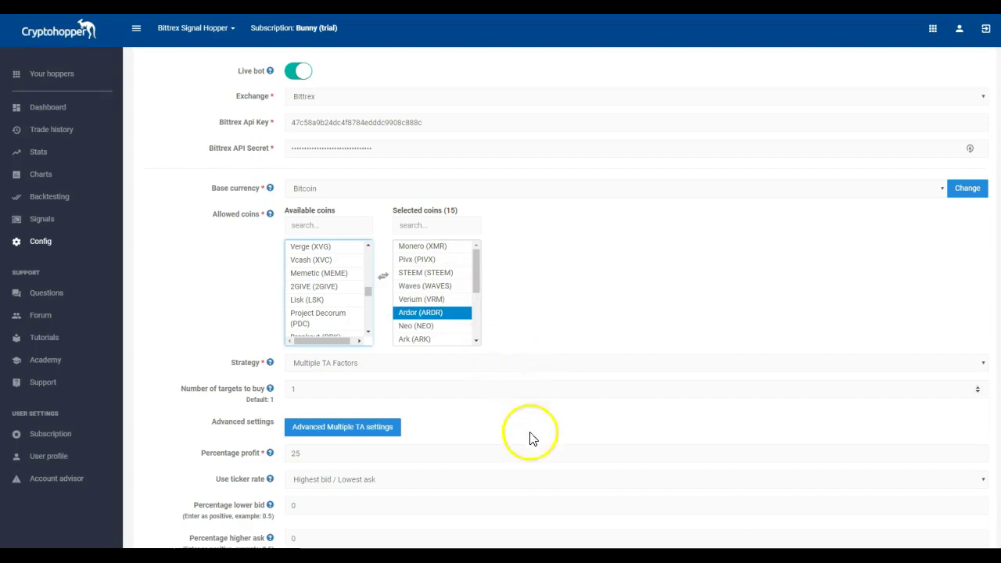
Step: Read the help explanation for the Percentage profit setting and close it
scroll(516, 429, "down", 1)
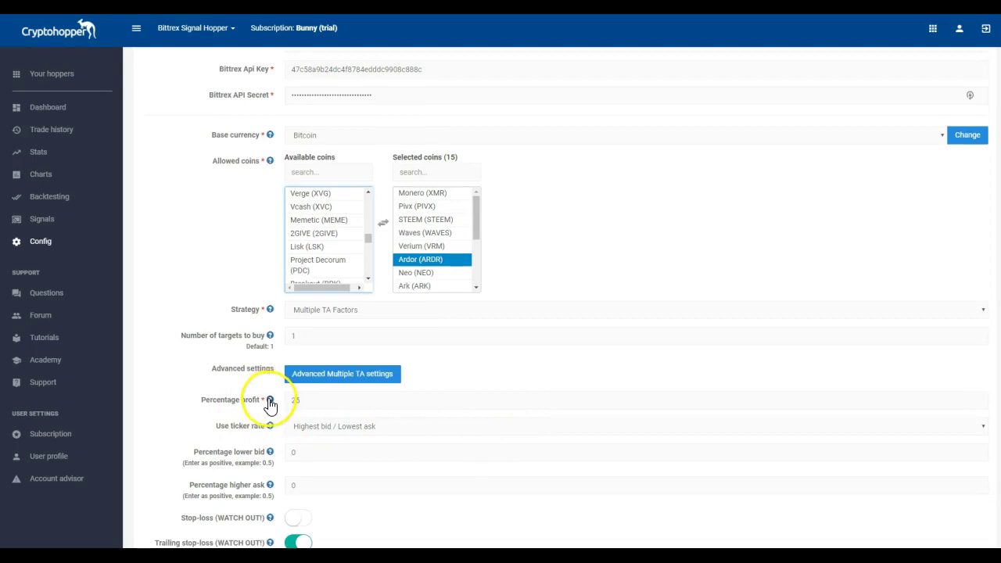
mouse_move(270, 401)
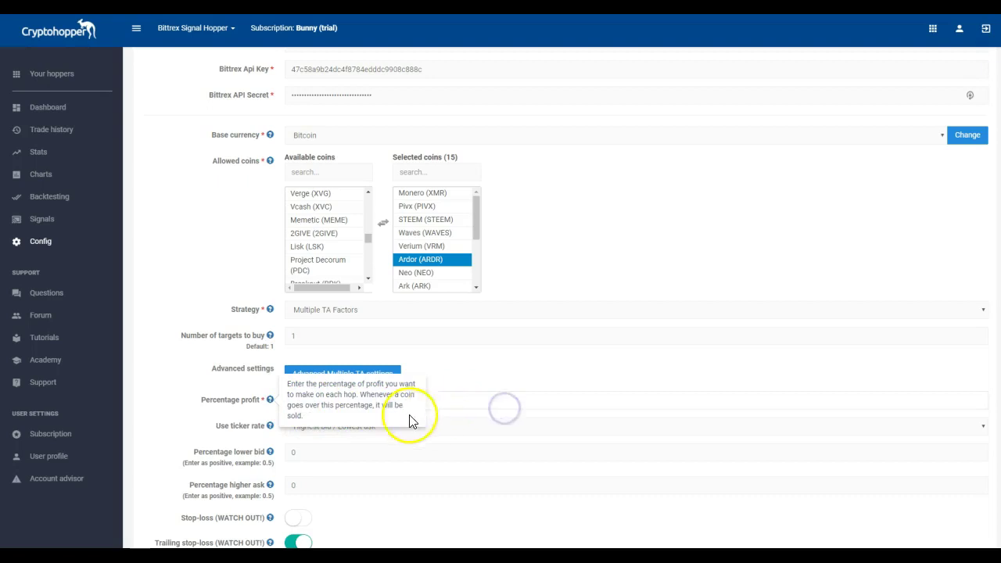
left_click(271, 401)
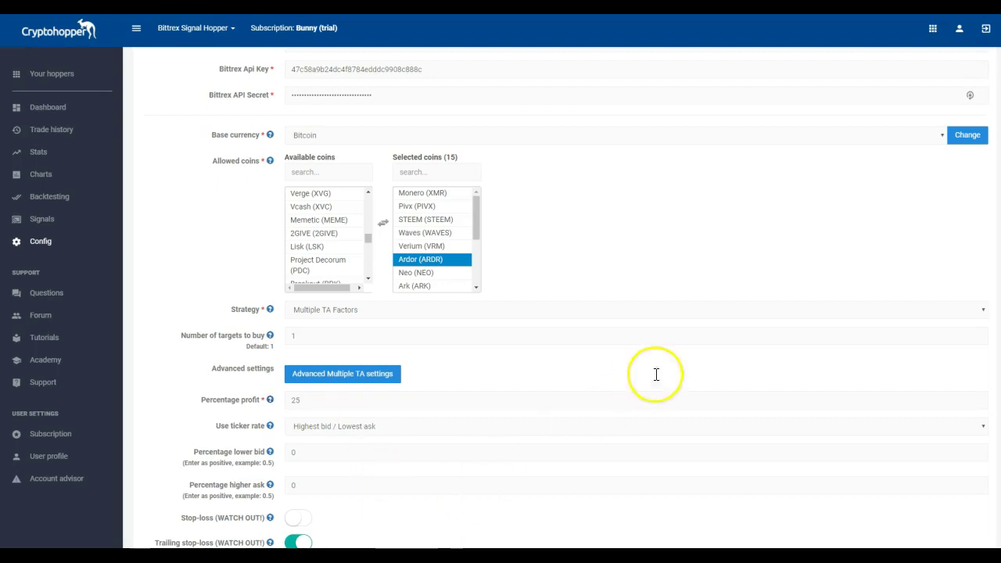
Step: Switch to the calculator, work out 25 percent of 9.71, and return to the hopper's configuration
left_click(479, 547)
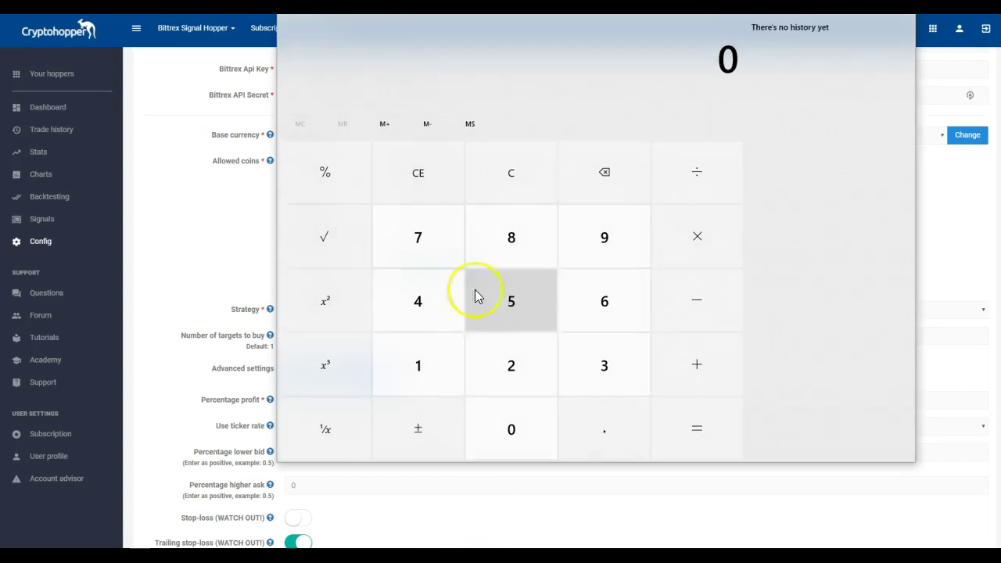
left_click(599, 238)
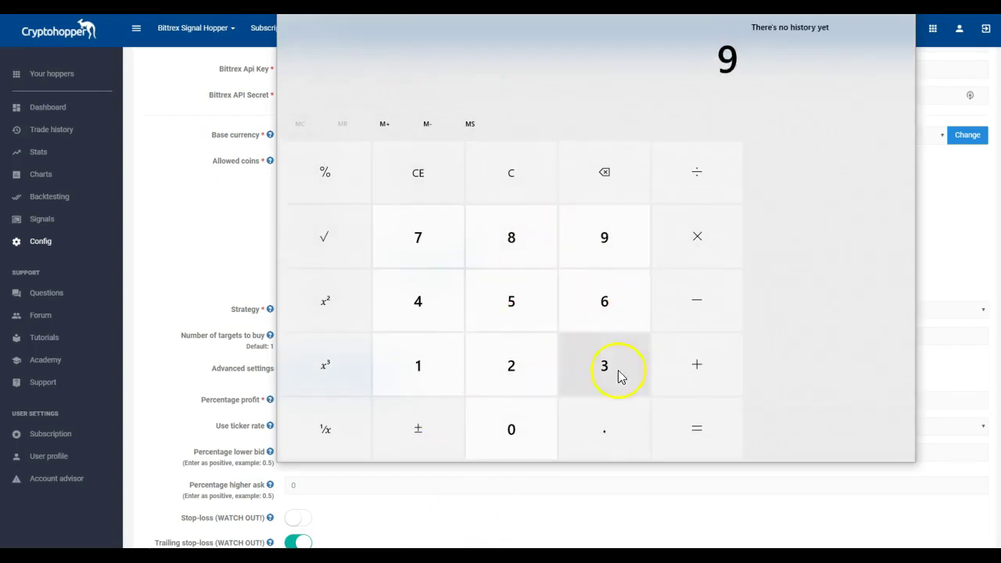
left_click(591, 426)
left_click(408, 236)
left_click(431, 389)
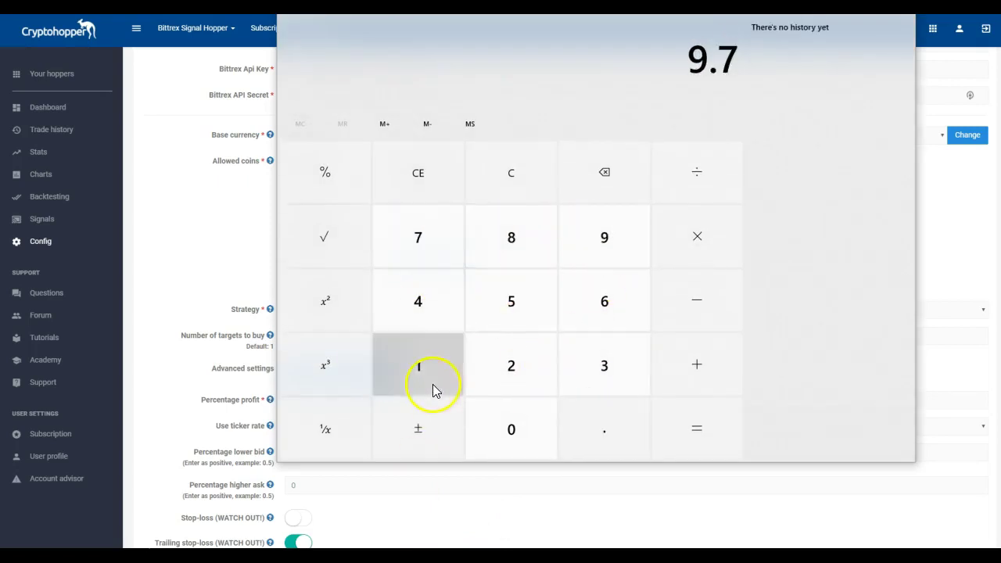
left_click(697, 234)
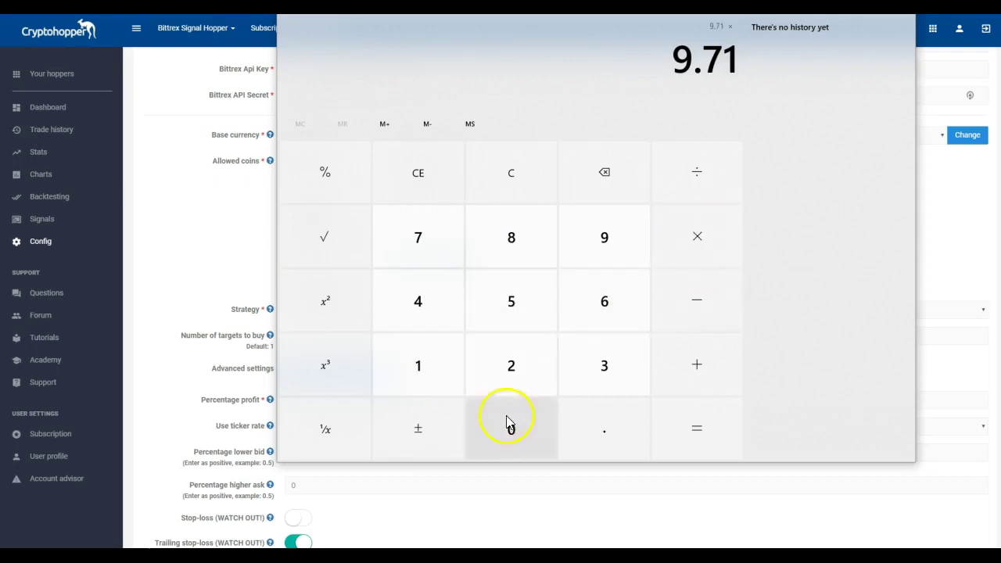
left_click(509, 367)
left_click(483, 286)
left_click(332, 195)
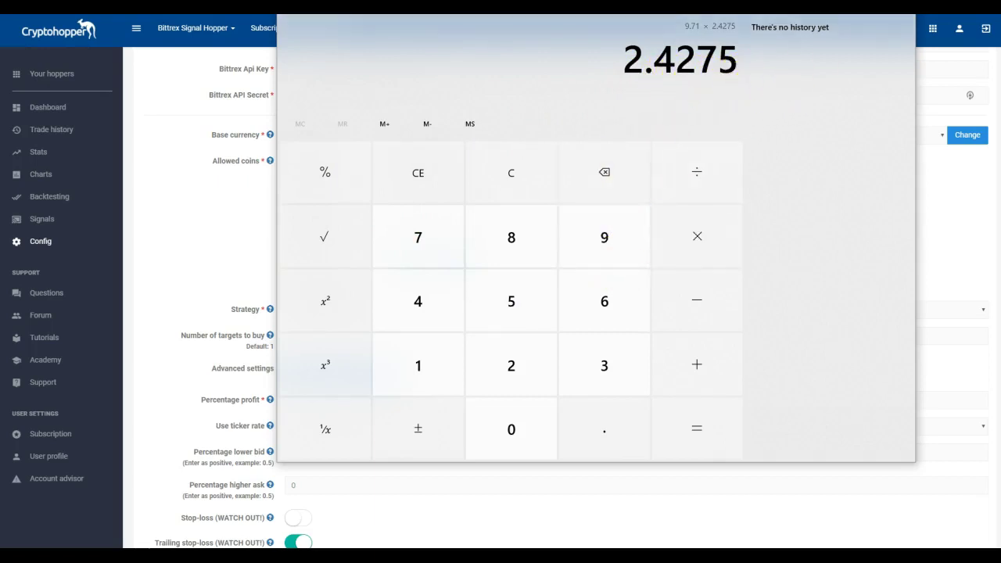
key("alt+Tab")
left_click(402, 285)
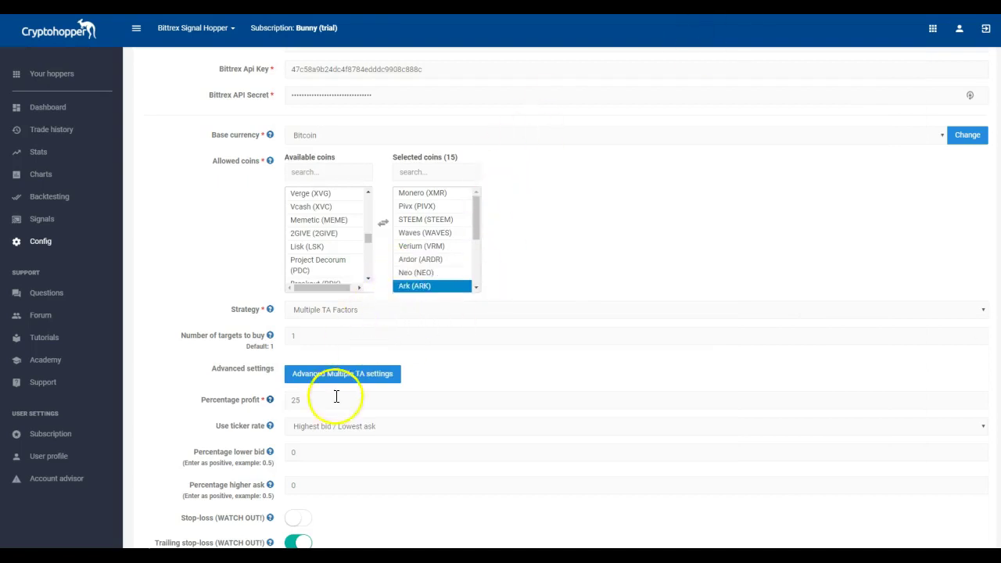
Step: Look through the profit and bid settings and read the help explanation for Trailing stop-loss
scroll(336, 398, "down", 3)
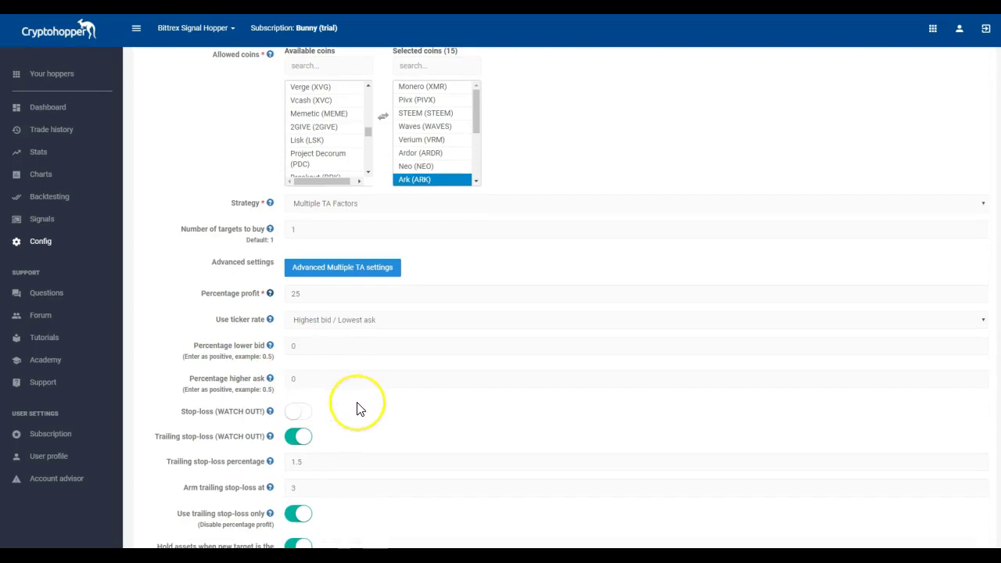
scroll(359, 406, "down", 2)
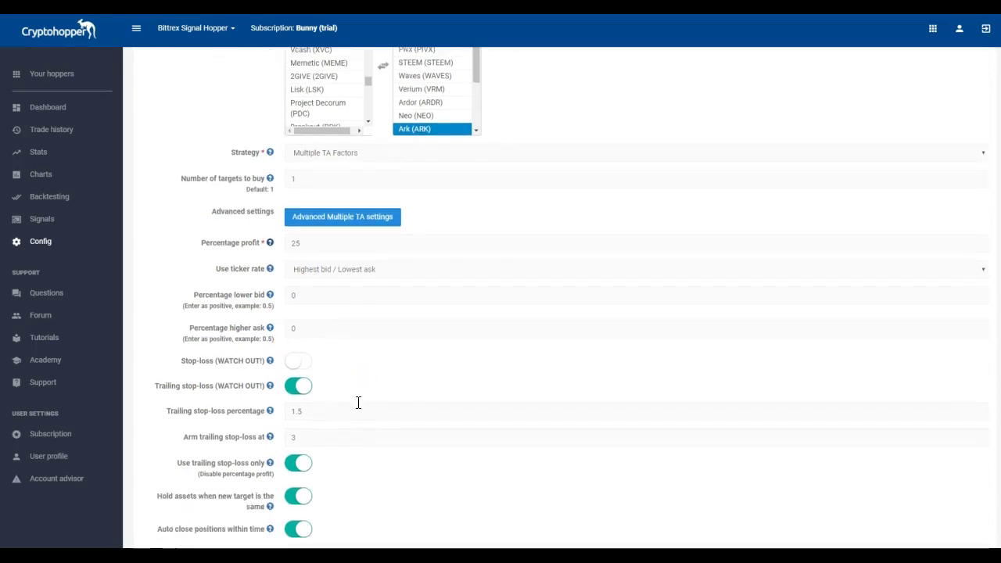
scroll(358, 403, "down", 1)
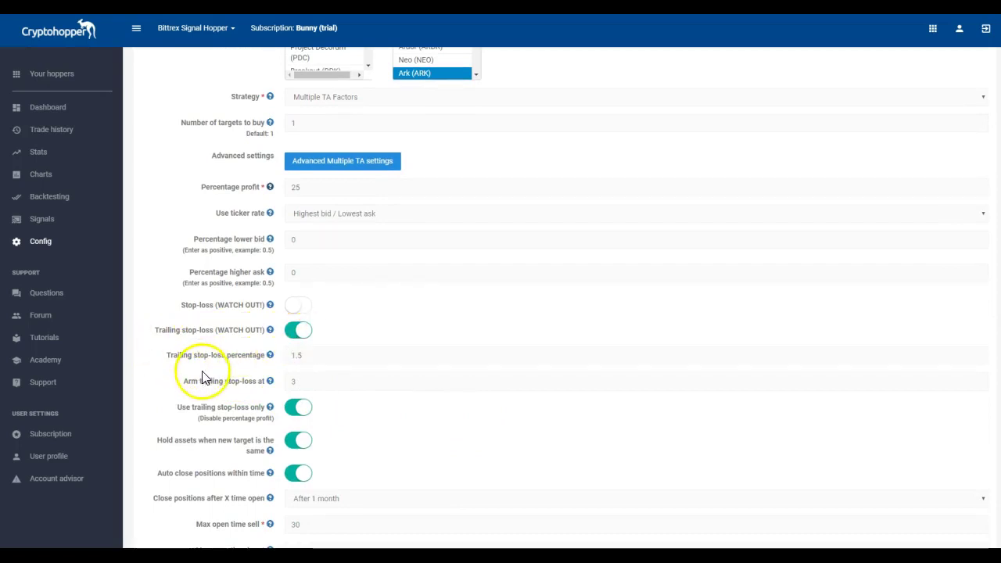
scroll(192, 368, "down", 1)
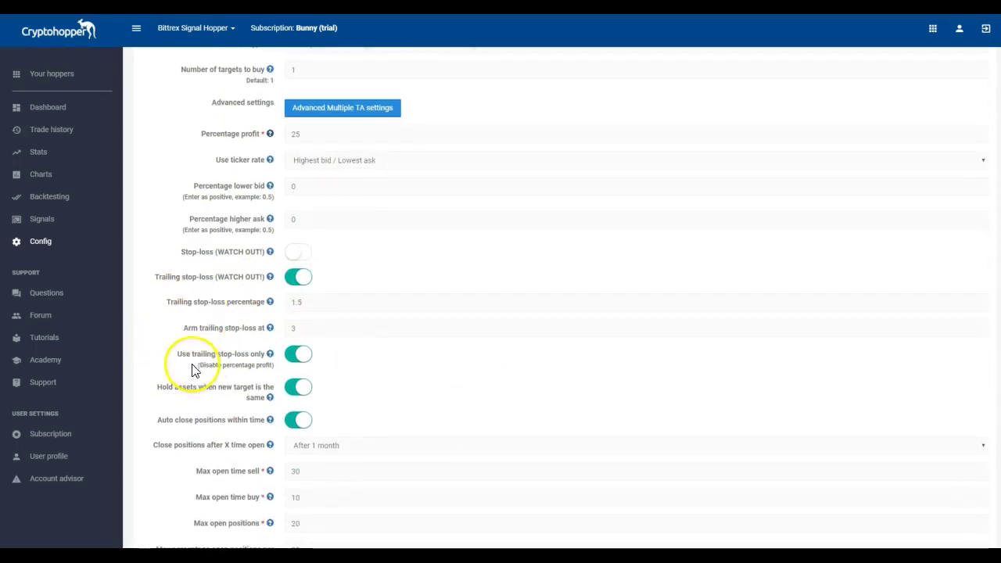
left_click(270, 278)
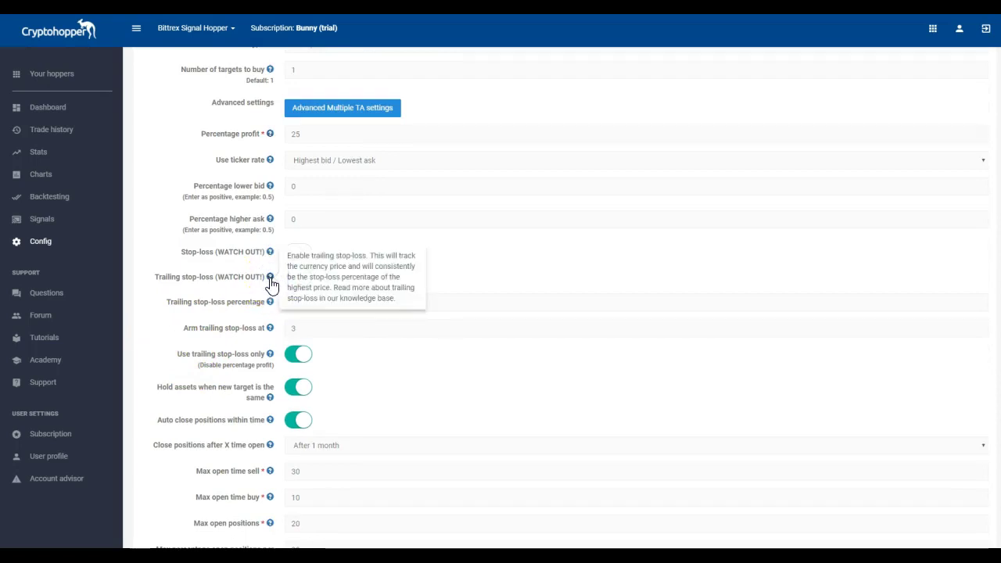
left_click(312, 259)
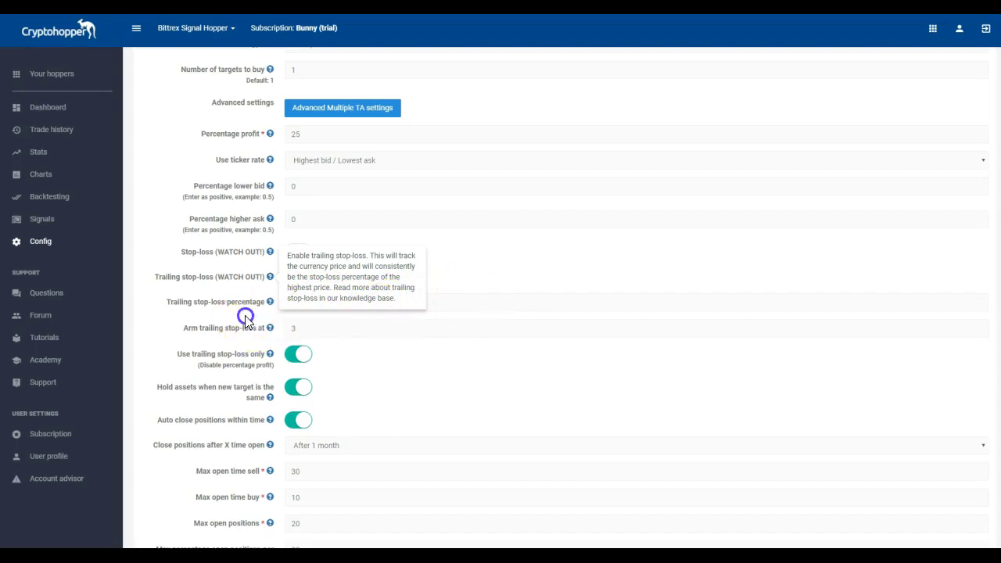
left_click(269, 278)
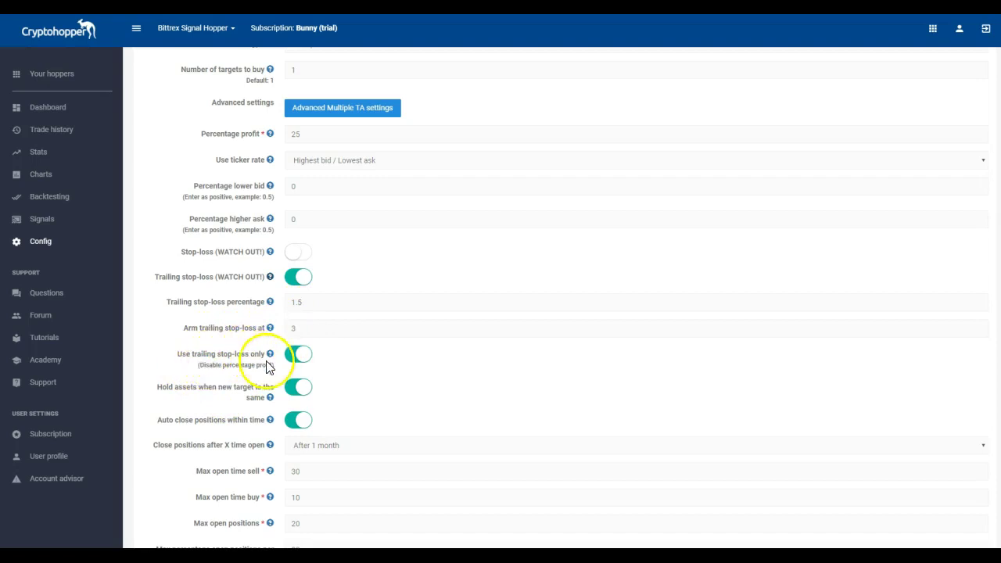
Step: Turn off the "Use trailing stop-loss only" option so that the percentage profit applies
scroll(250, 378, "down", 1)
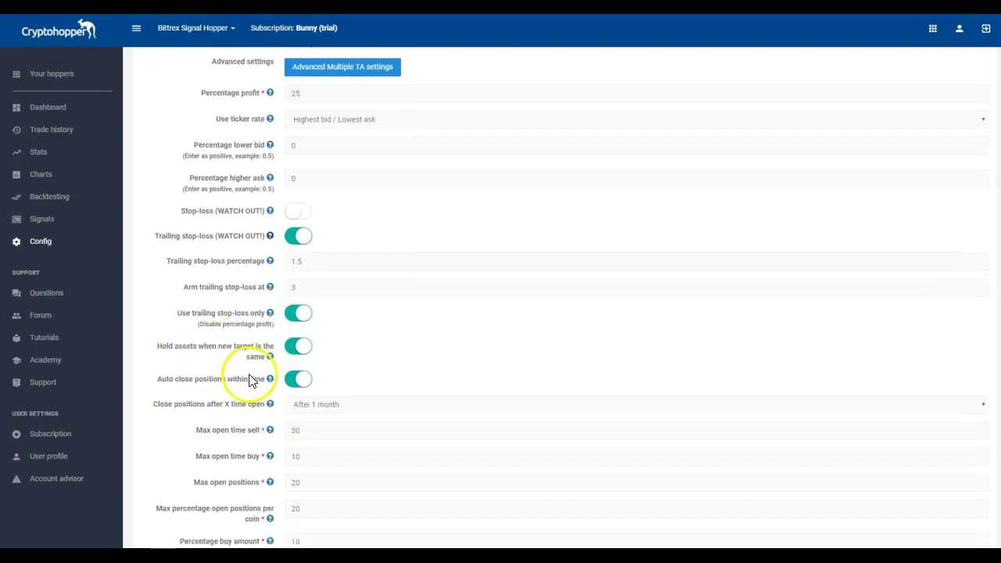
scroll(251, 379, "down", 1)
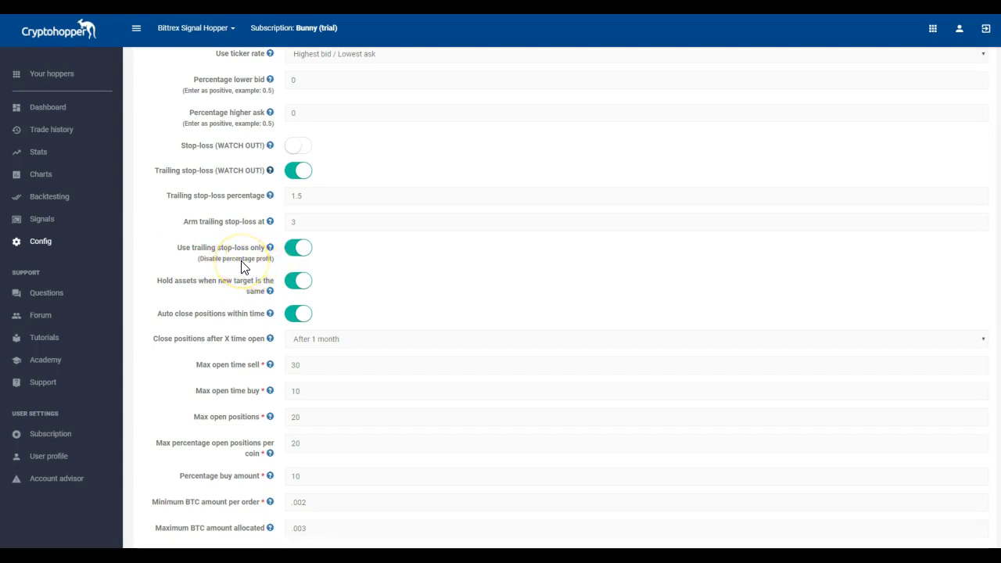
left_click(292, 250)
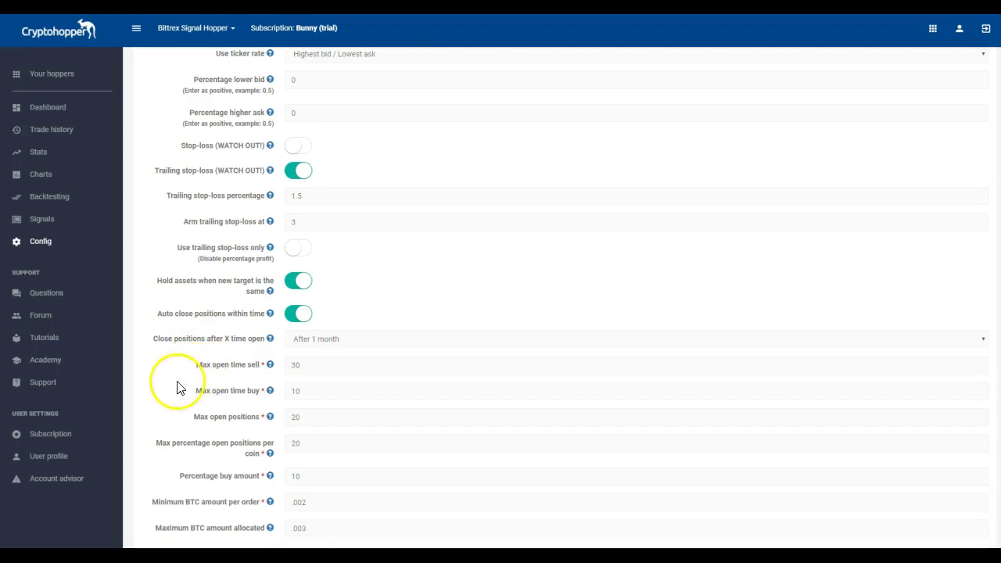
Step: Examine the Max open time sell and Max open time buy settings and read the help explanation for the buy time
scroll(163, 383, "down", 2)
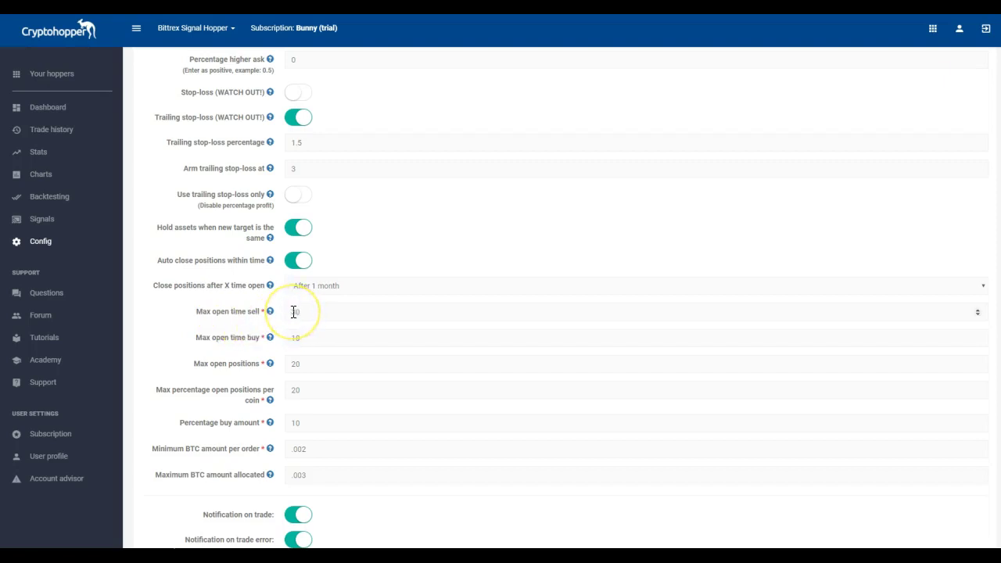
left_click(301, 313)
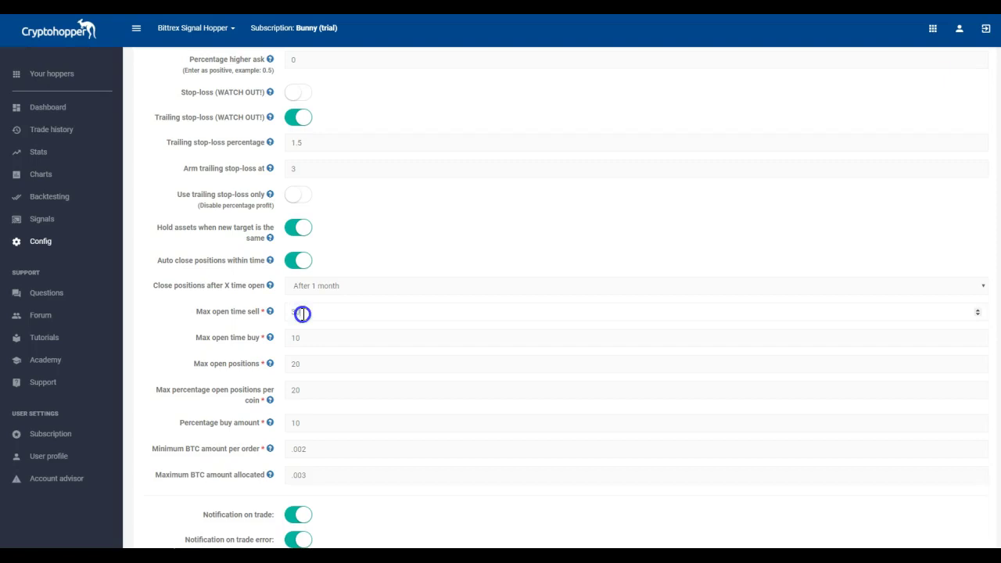
left_click(304, 335)
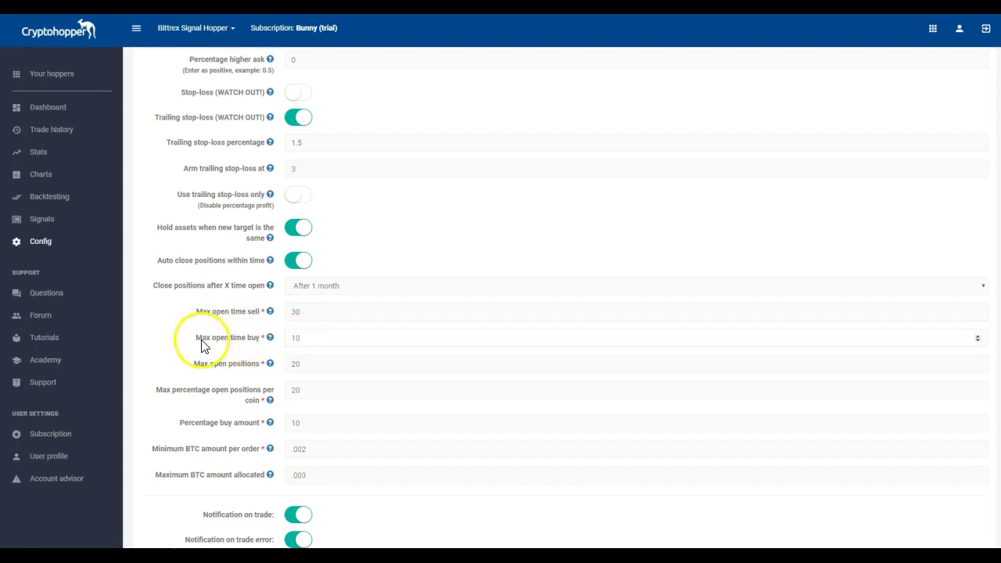
left_click(269, 338)
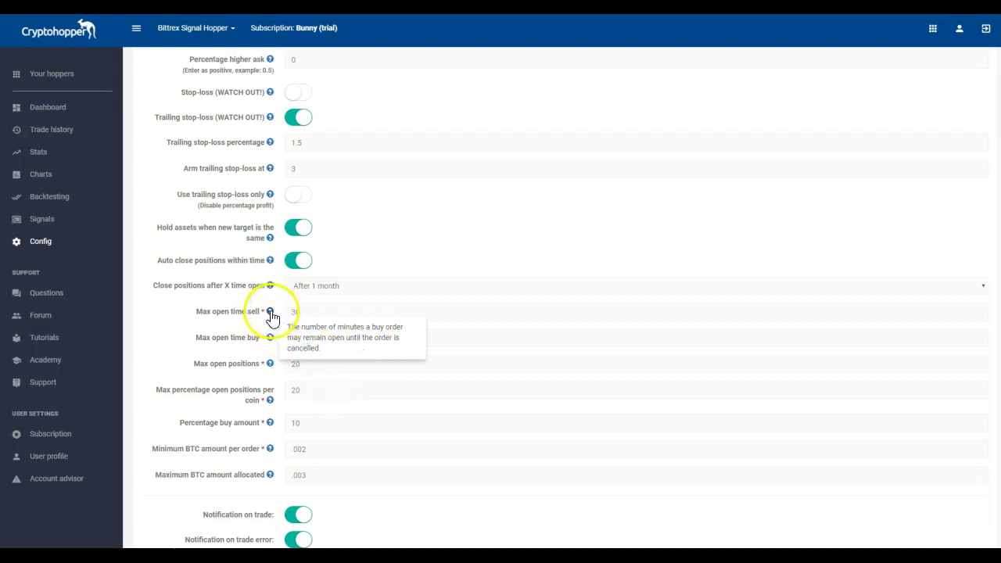
left_click(343, 308)
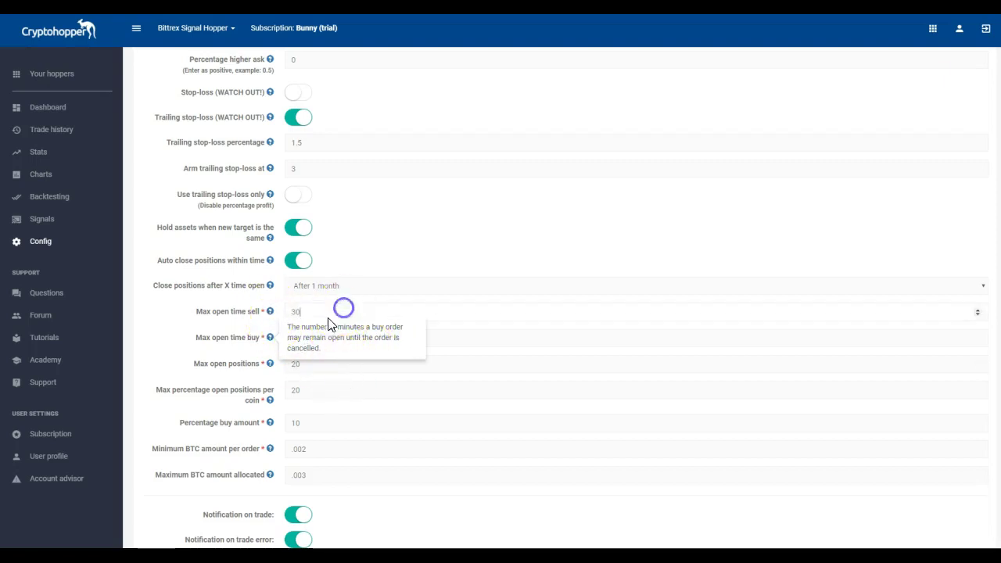
left_click(254, 352)
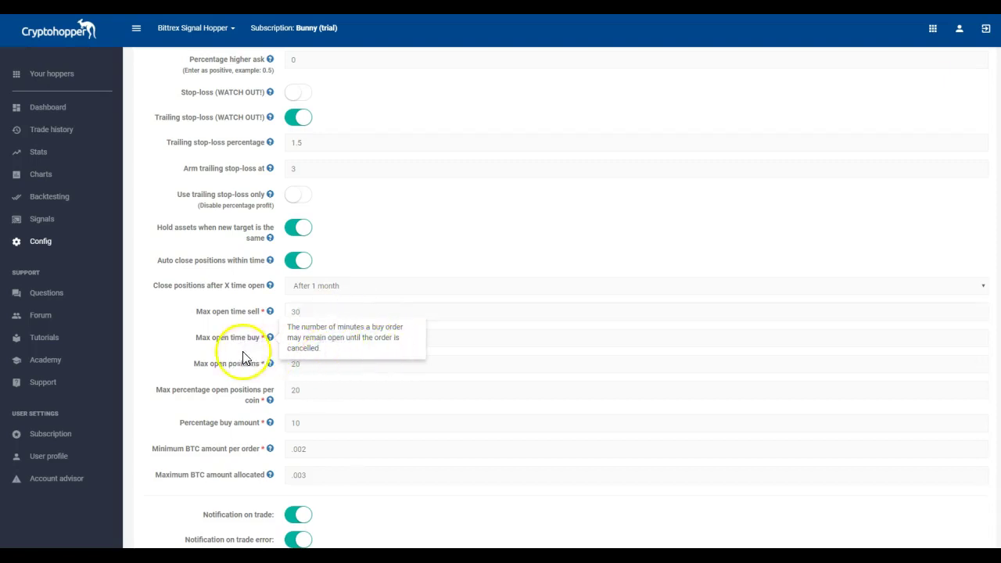
left_click(270, 338)
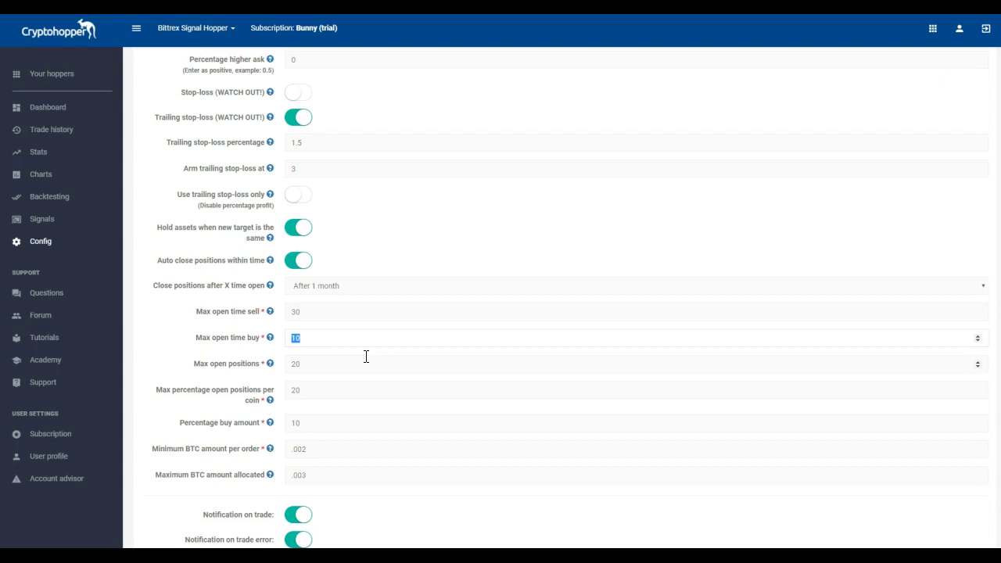
left_click(323, 369)
left_click(310, 342)
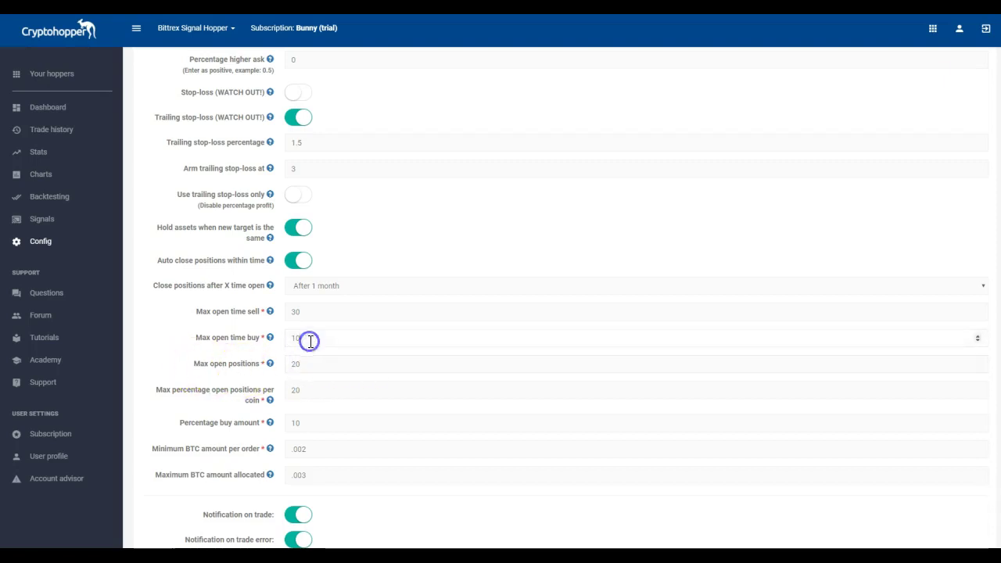
Step: Read the help explanations for Max open positions and Max percentage open positions per coin
left_click(270, 364)
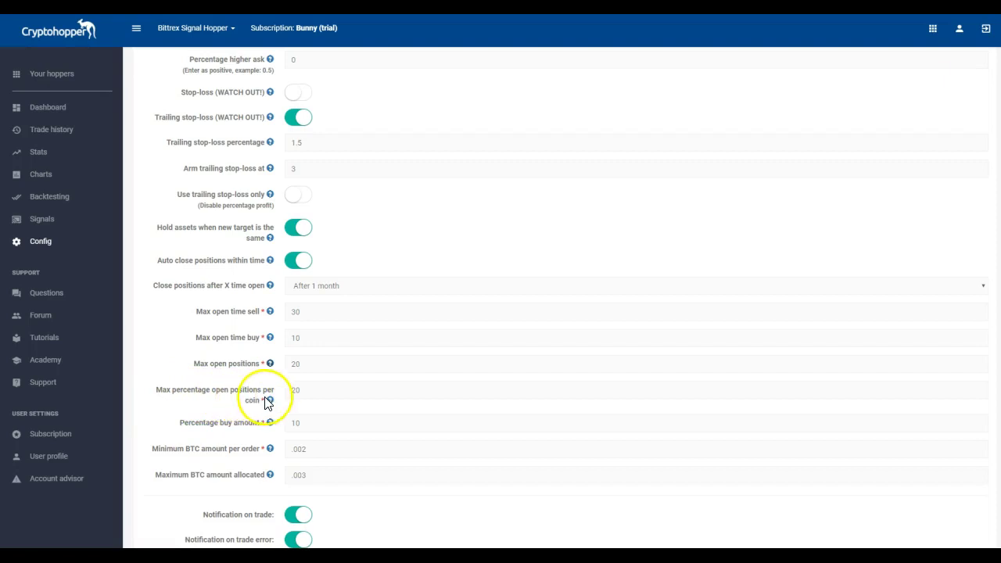
left_click(270, 401)
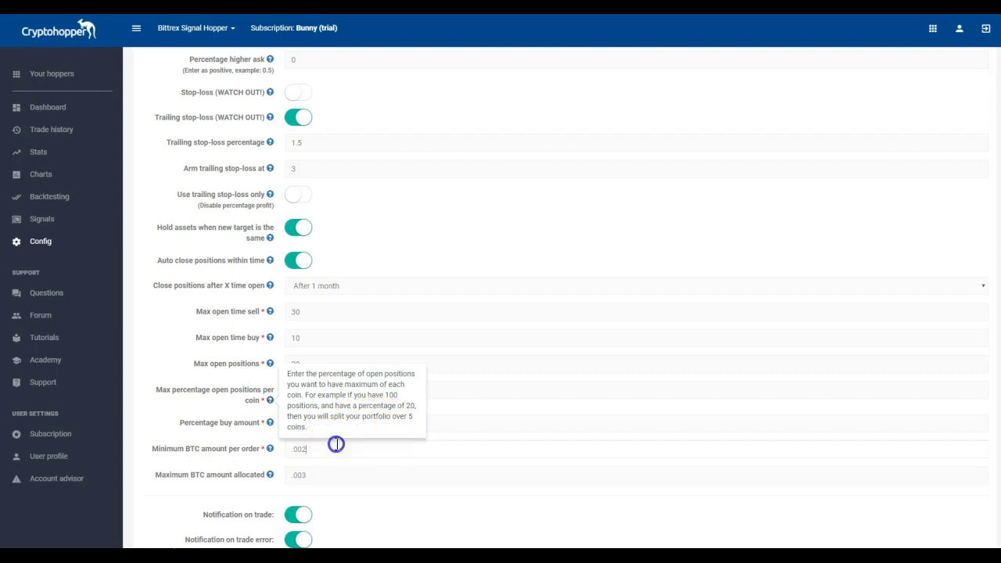
left_click(270, 401)
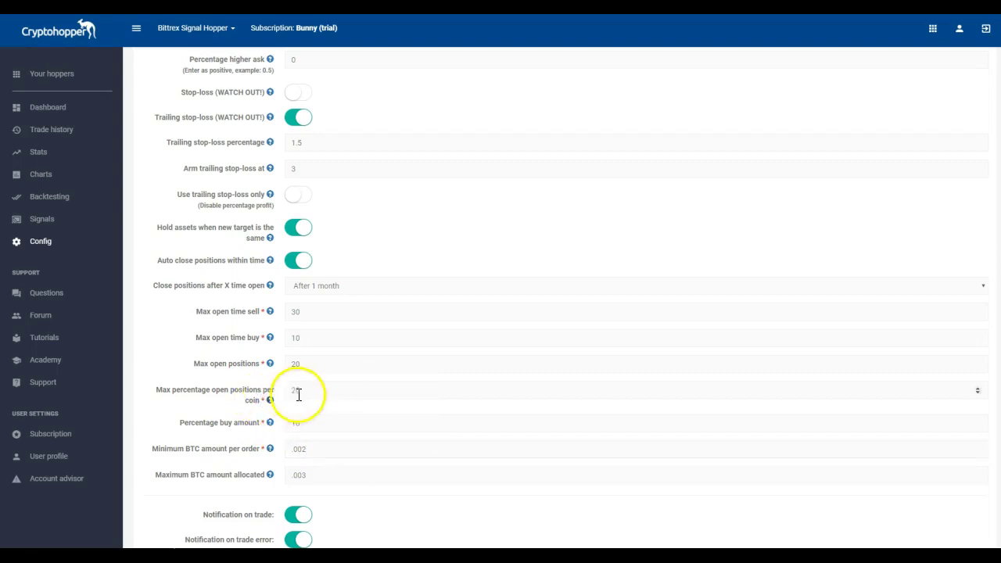
Step: Read the help explanation for the Percentage buy amount setting
left_click(269, 423)
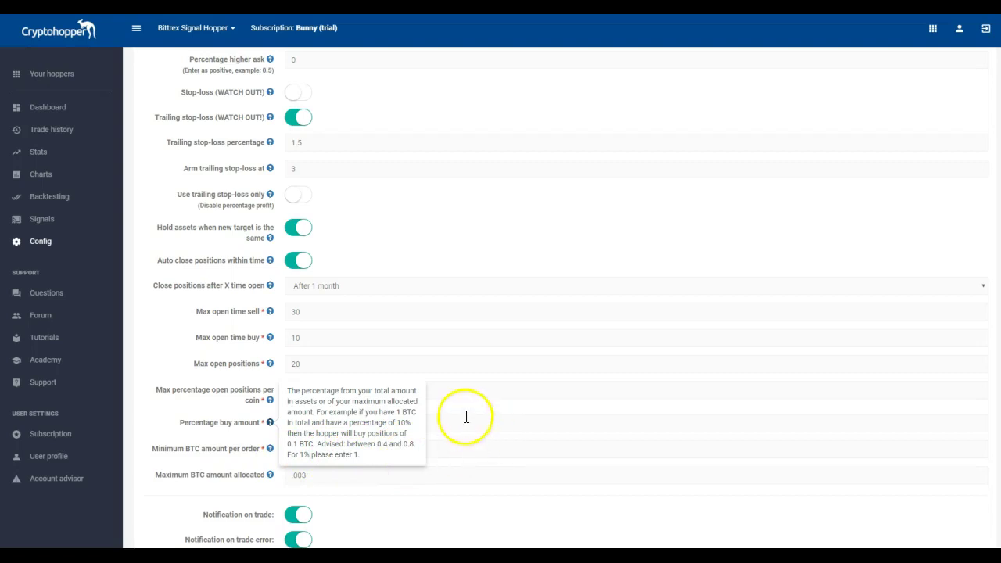
left_click(270, 423)
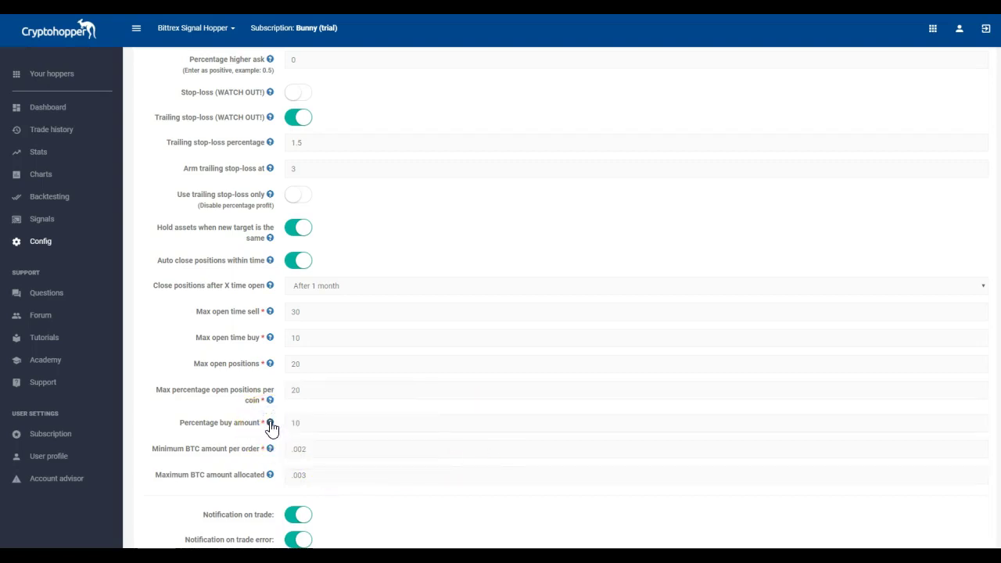
left_click(270, 423)
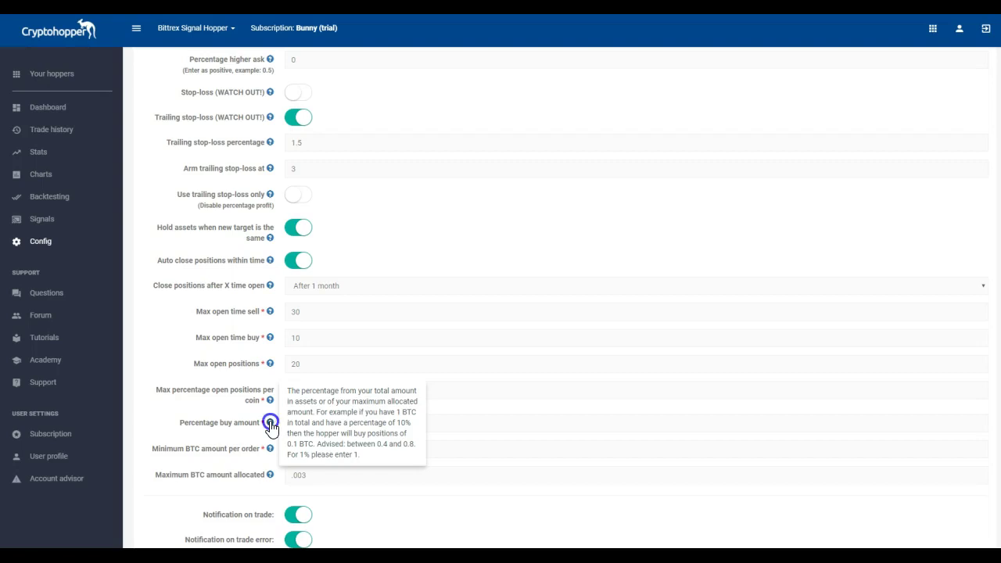
left_click(270, 423)
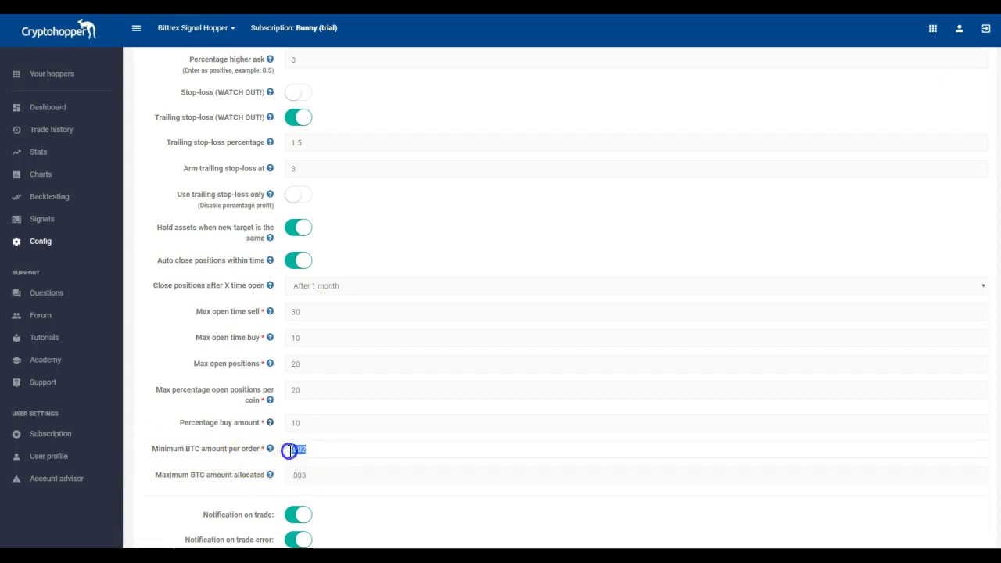
Step: Convert the Minimum BTC amount per order of .002 to US dollars in Google's currency converter, and return to the hopper configuration
right_click(298, 448)
left_click(328, 295)
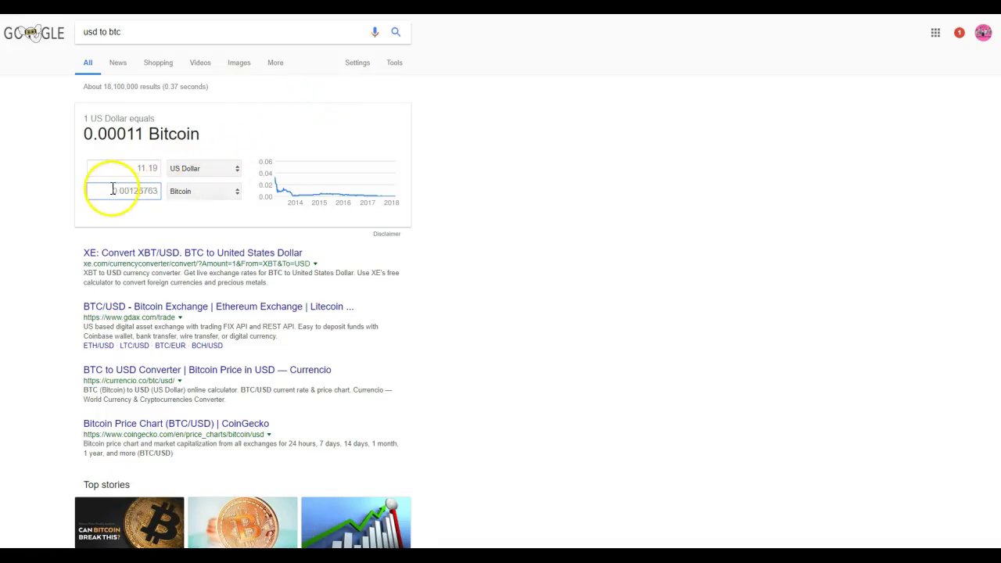
left_click_drag(113, 190, 200, 195)
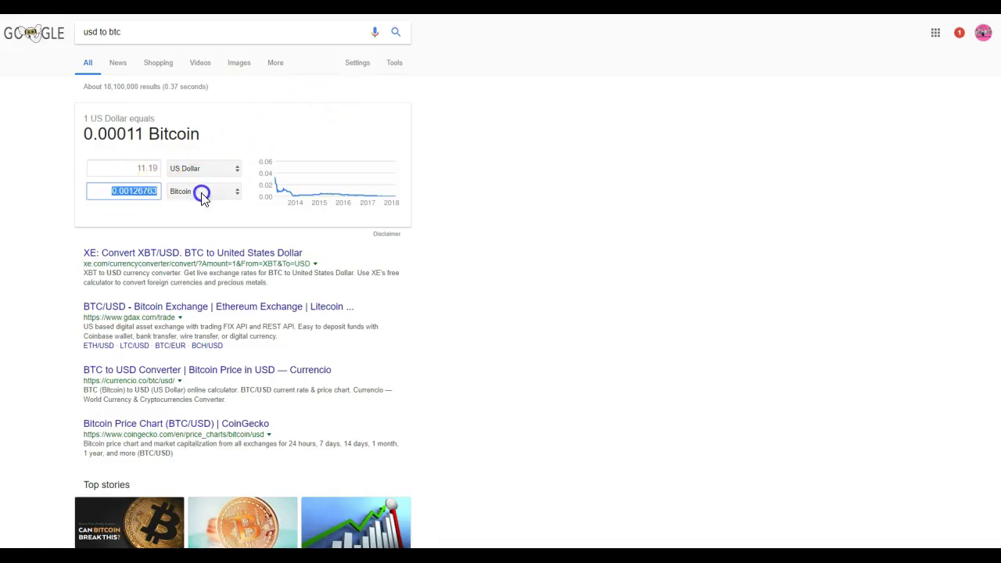
right_click(118, 190)
left_click(143, 224)
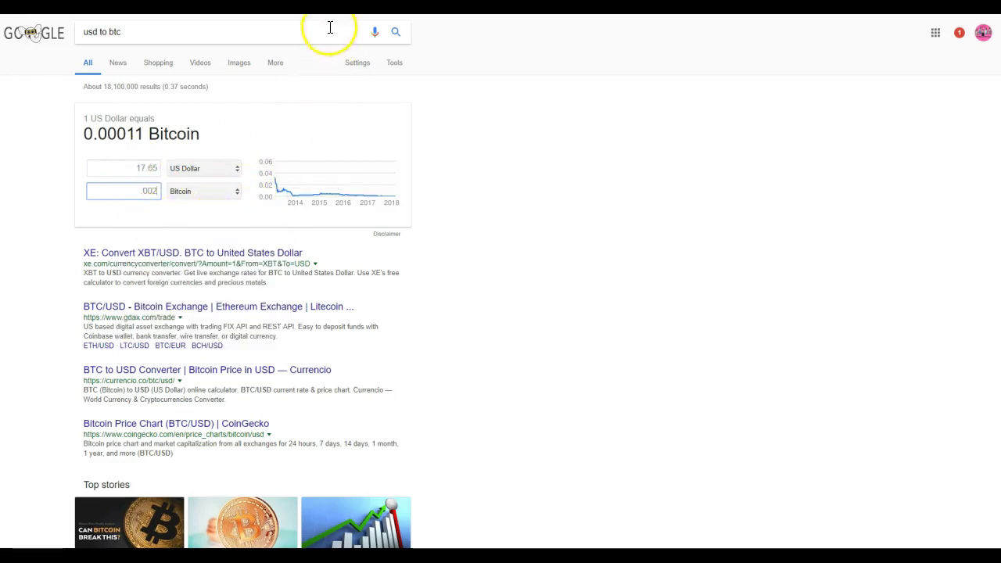
key("alt+Tab")
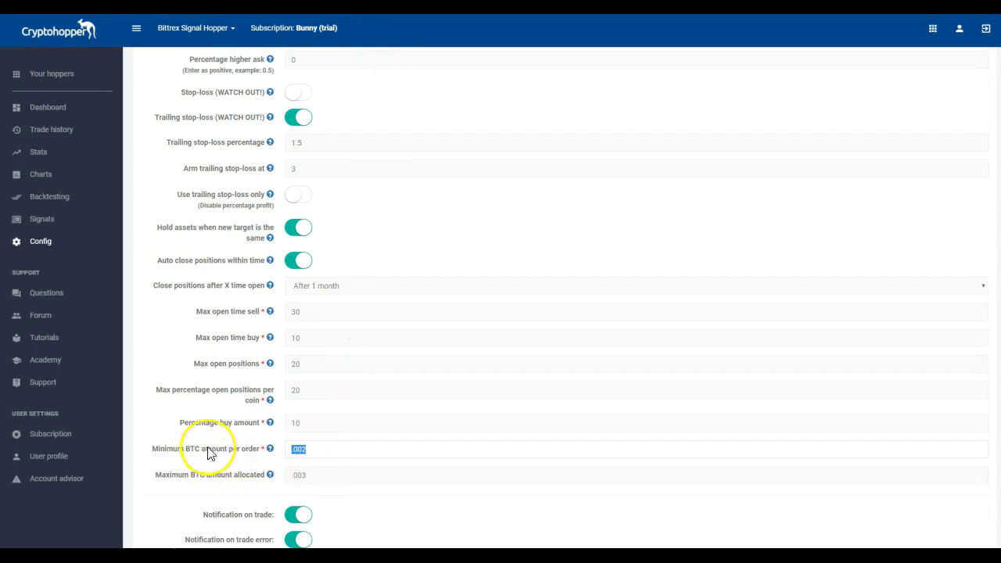
Step: Convert the Maximum BTC amount allocated of .003 to US dollars in Google's currency converter, and return to the hopper configuration
left_click_drag(306, 474, 286, 475)
right_click(300, 477)
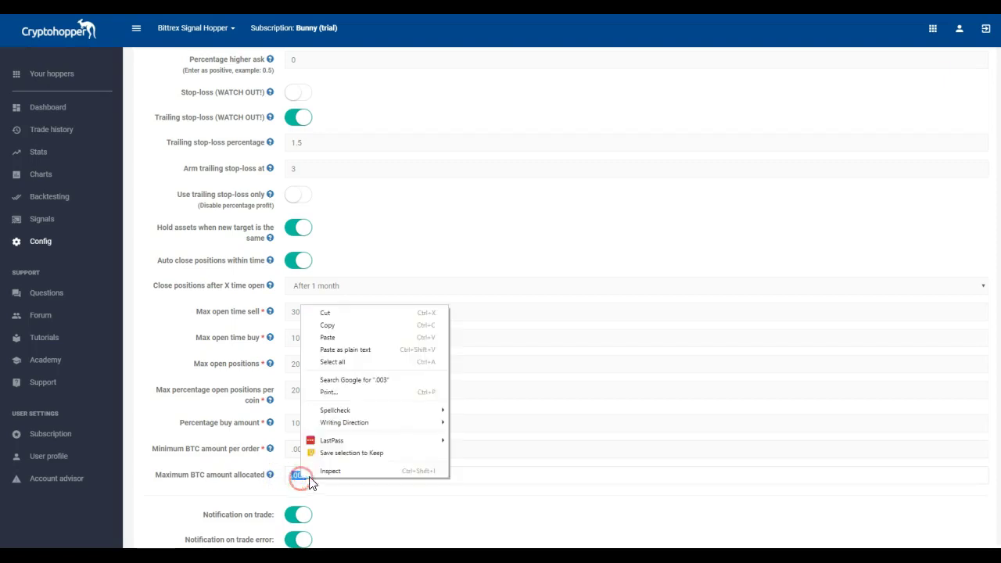
left_click(332, 324)
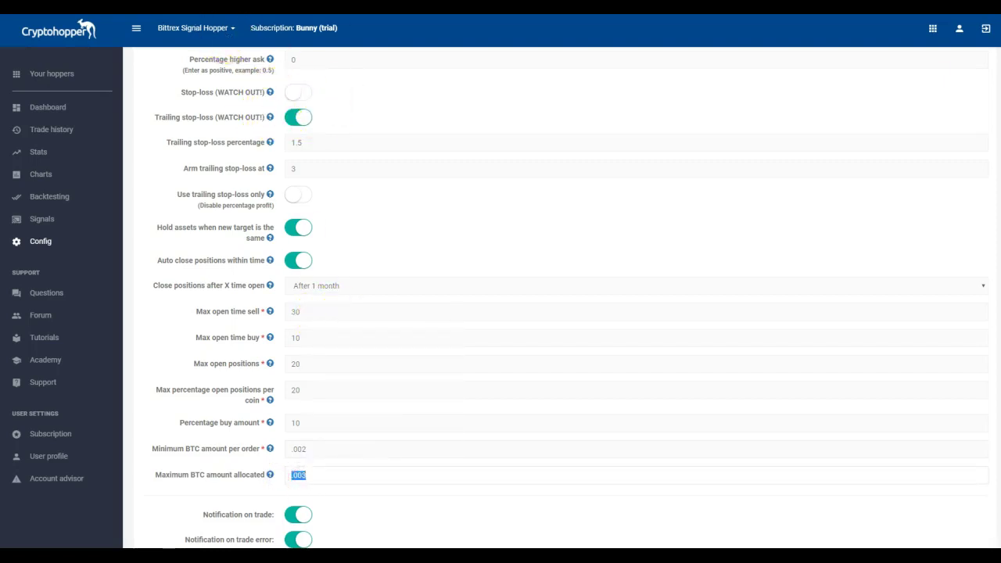
key("ctrl+Tab")
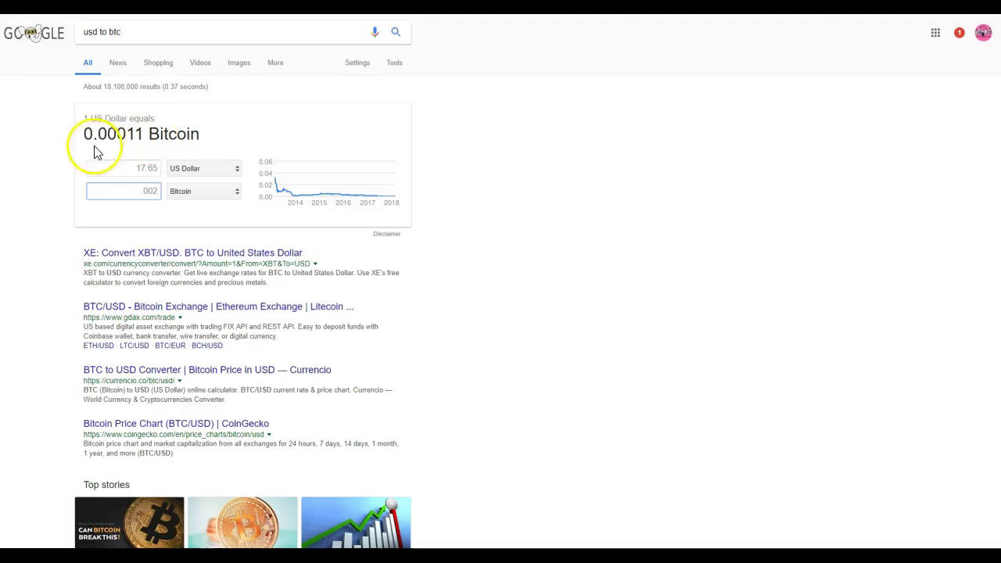
left_click(148, 187)
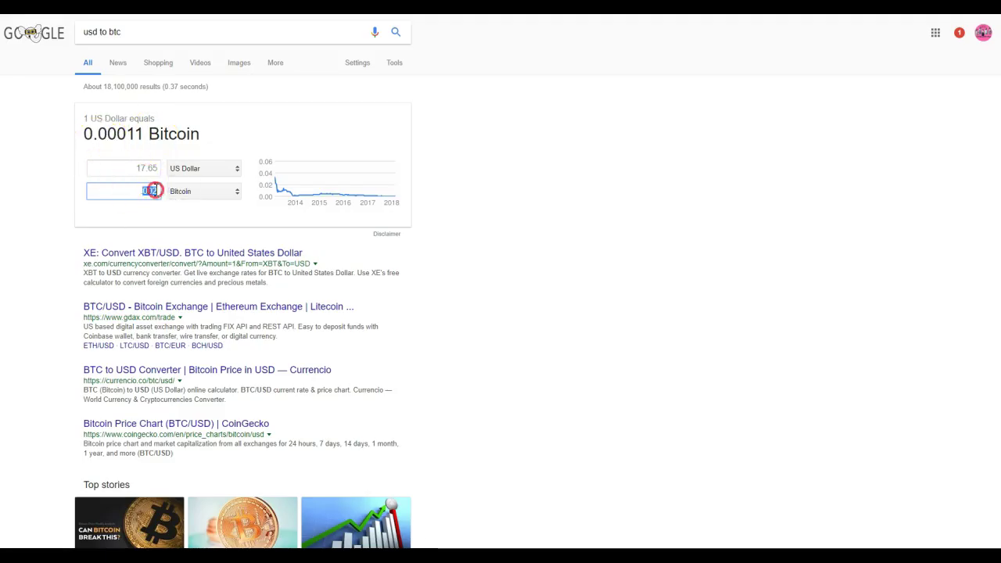
right_click(154, 190)
left_click(183, 222)
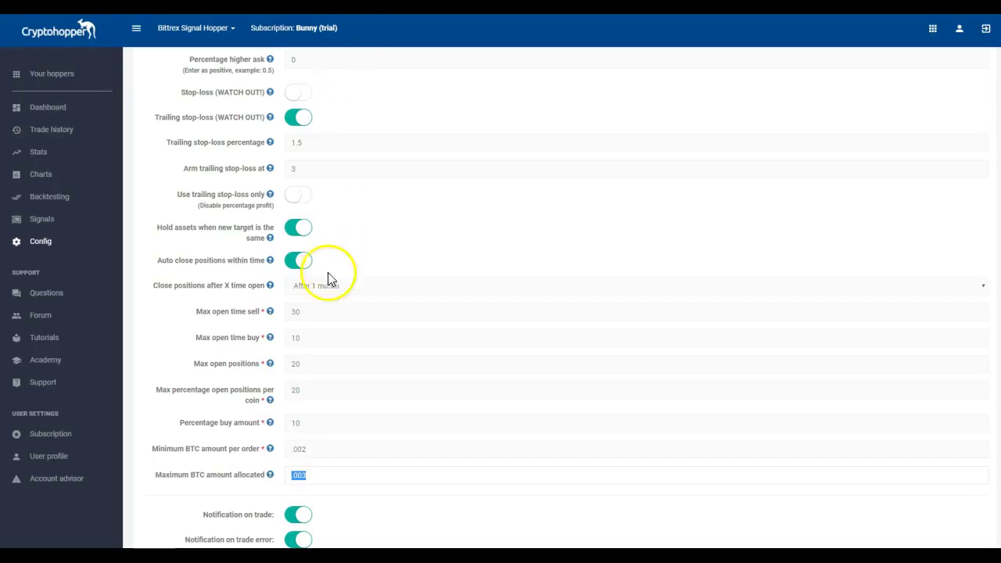
Step: Save the hopper configuration and accept the warning about automatically closing positions
scroll(320, 390, "down", 2)
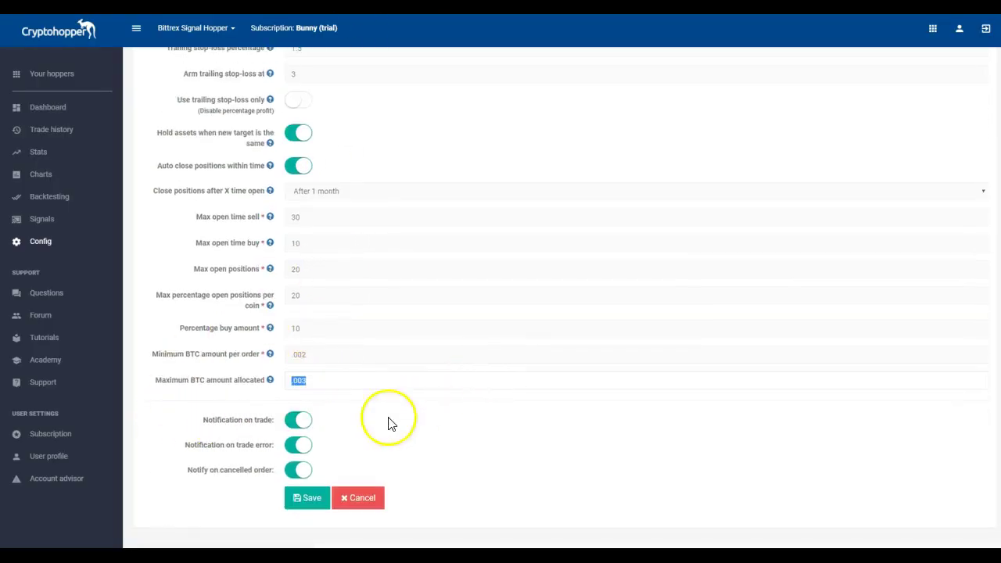
left_click(304, 501)
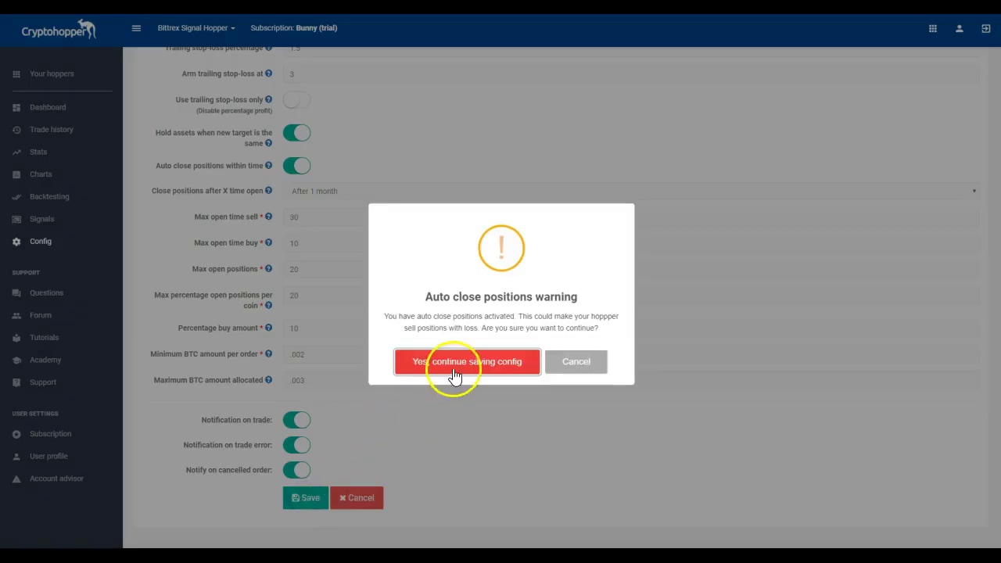
left_click(446, 368)
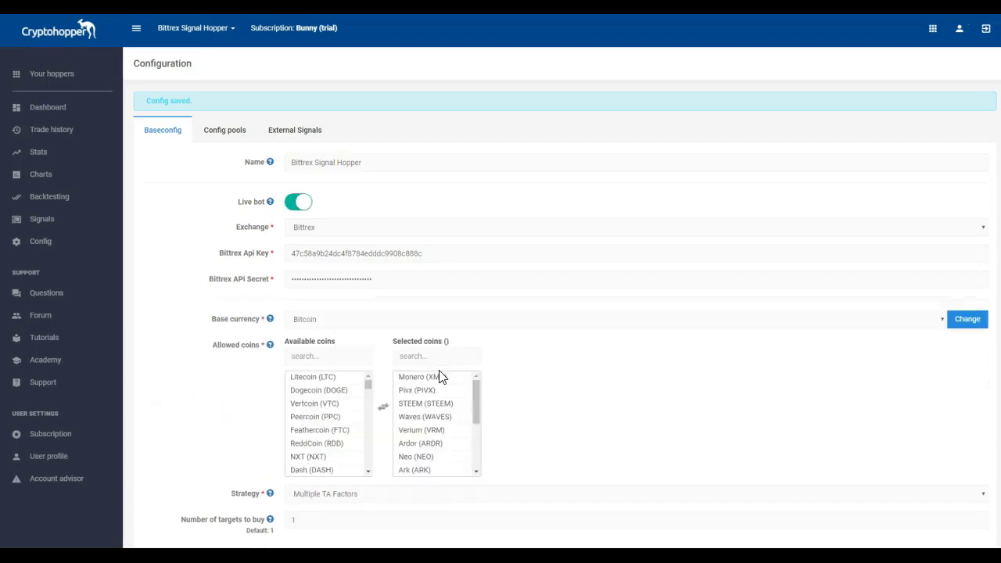
Step: Examine the selected coins and the strategy settings in the saved base configuration
scroll(439, 380, "down", 5)
left_click(406, 417)
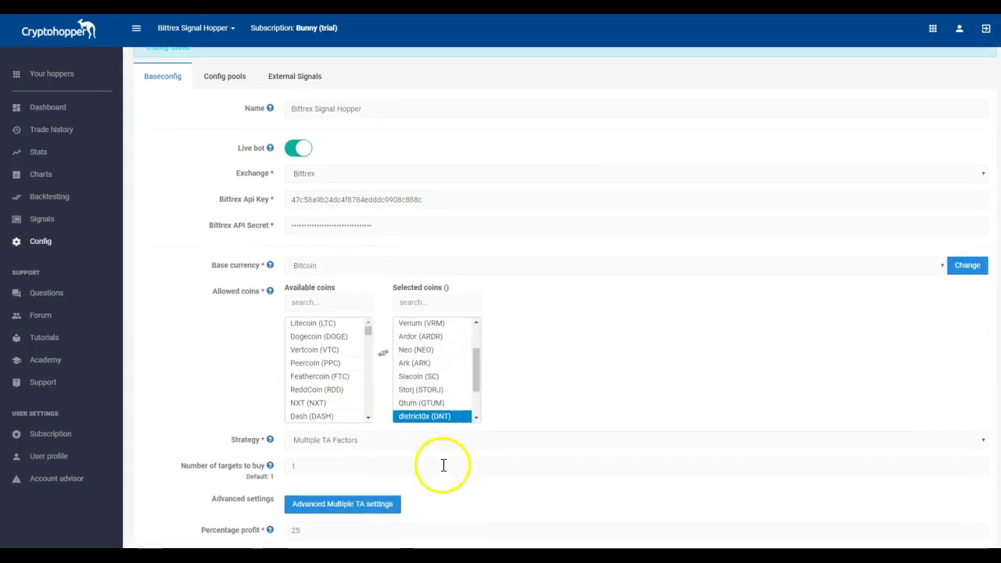
scroll(444, 464, "down", 1)
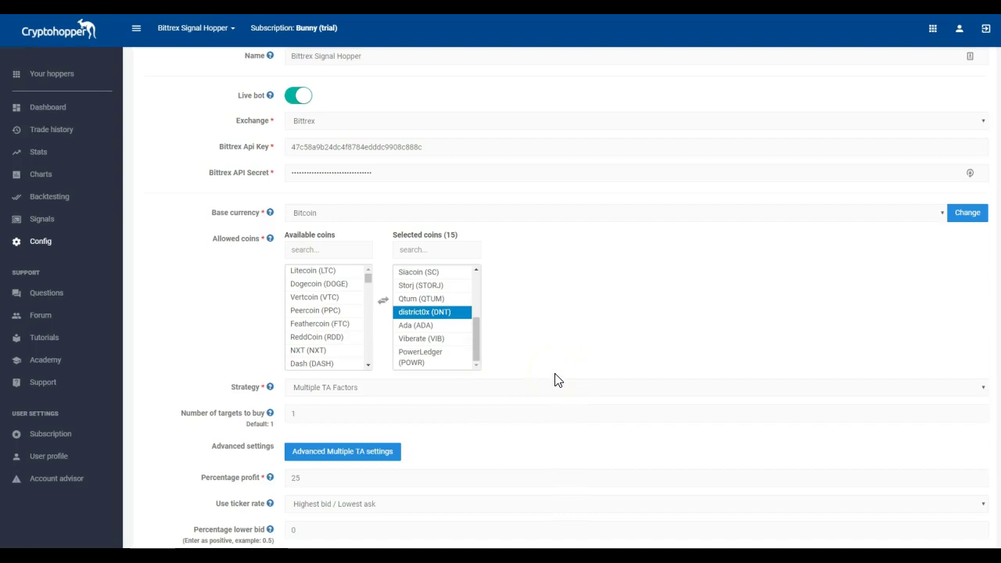
scroll(555, 379, "down", 2)
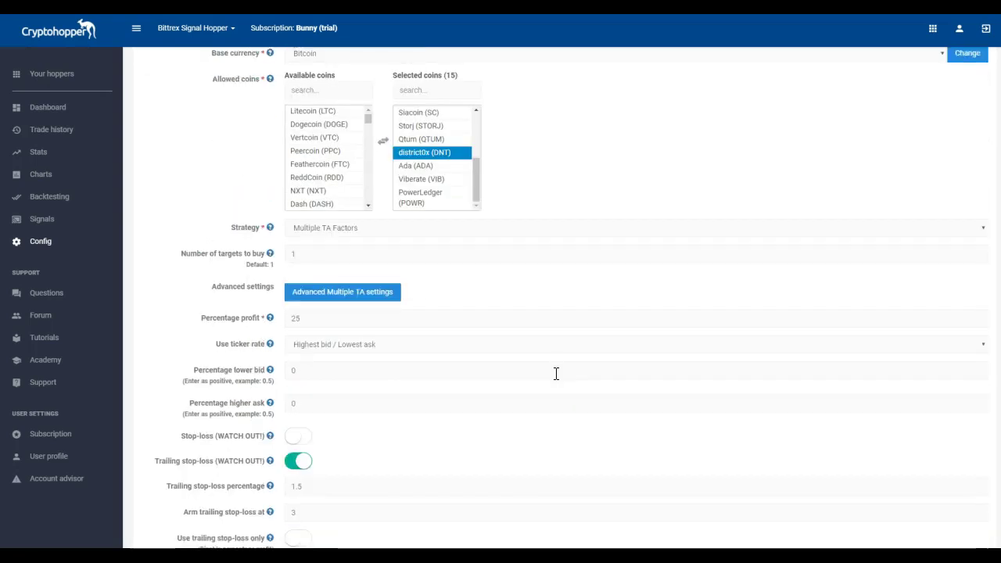
scroll(555, 375, "up", 3)
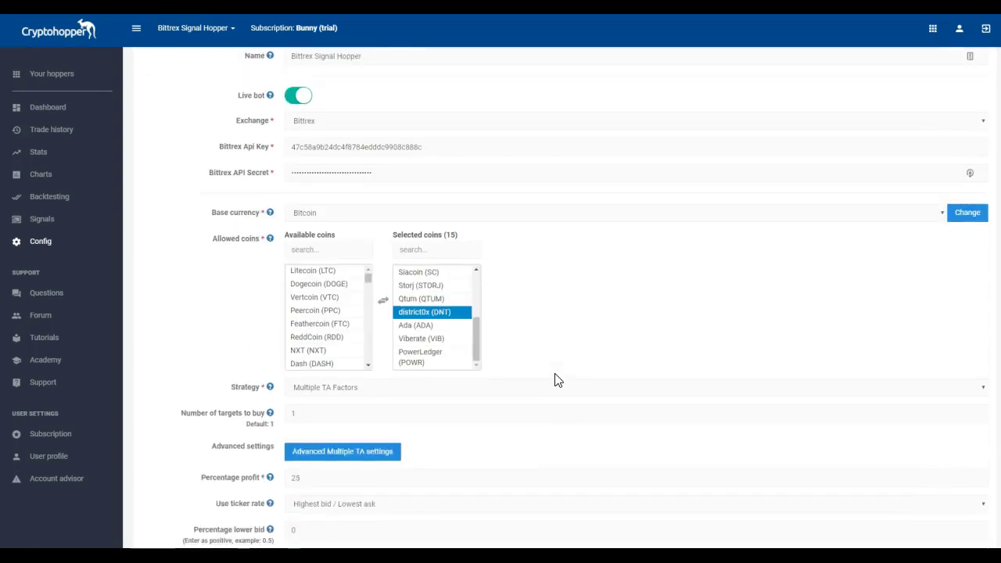
scroll(554, 380, "down", 3)
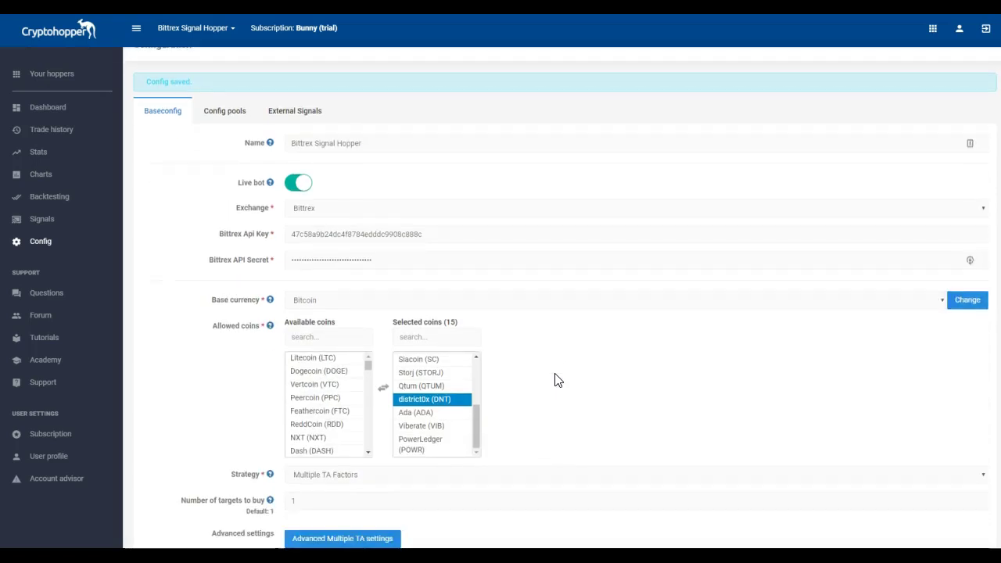
scroll(555, 380, "down", 1)
scroll(556, 374, "up", 2)
left_click(426, 271)
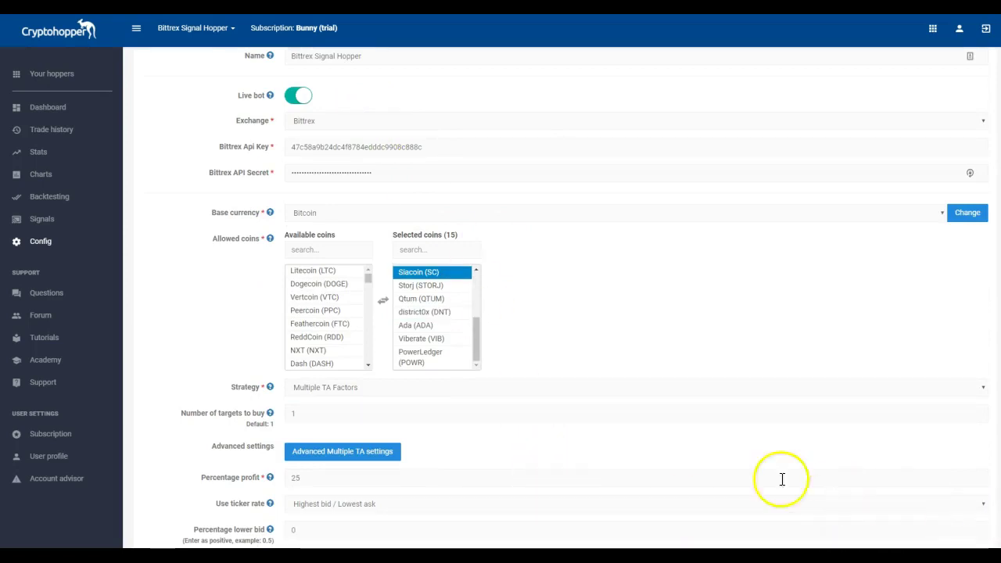
Step: Look over the saved base configuration from the live bot option through to the profit and trailing stop-loss settings
scroll(485, 446, "down", 4)
scroll(369, 414, "down", 5)
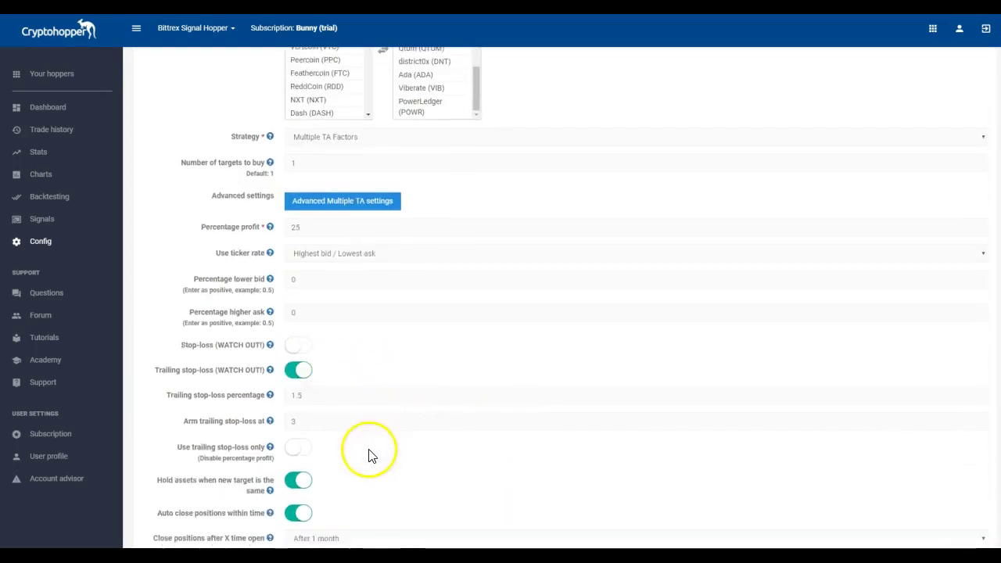
scroll(368, 448, "up", 8)
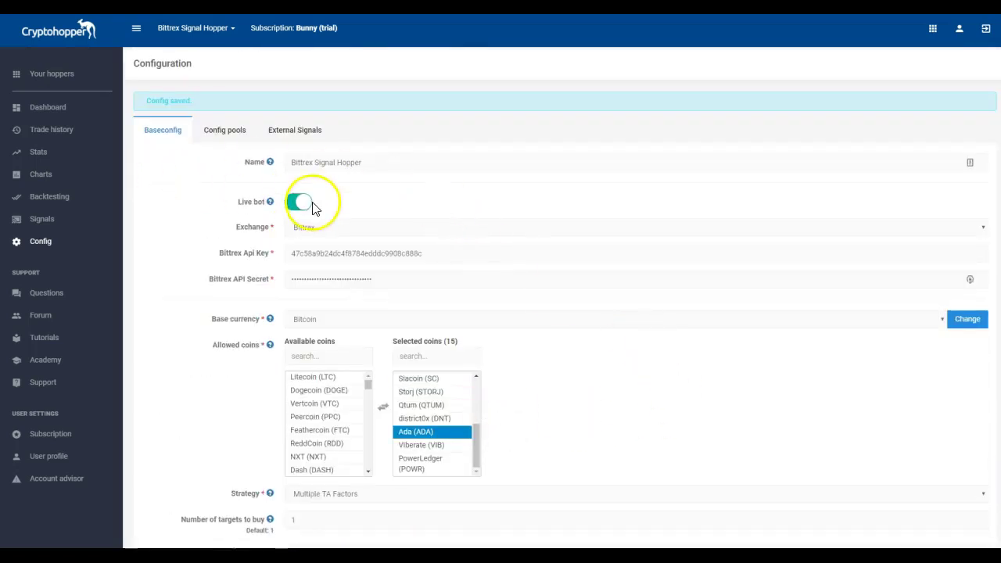
scroll(554, 375, "down", 1)
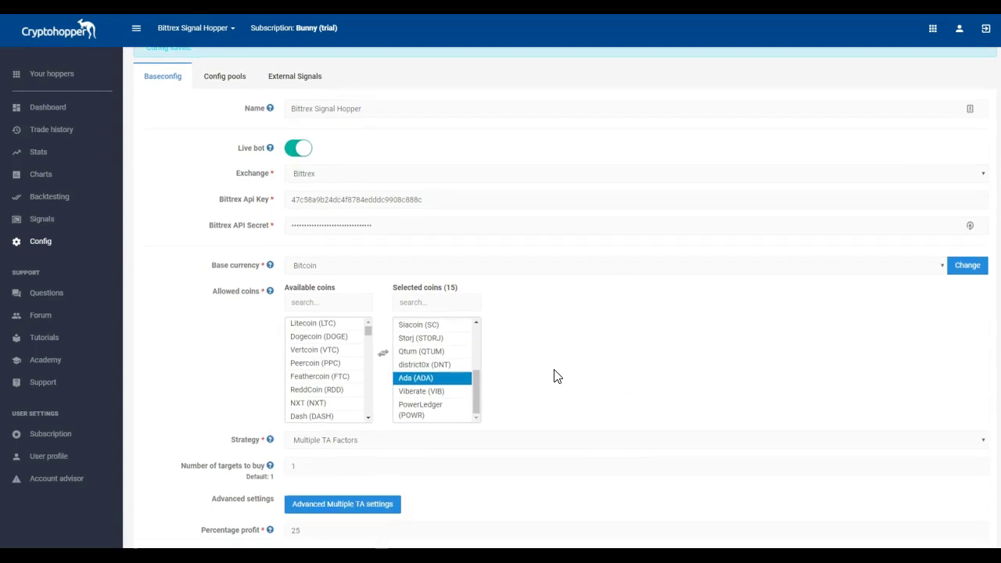
scroll(554, 376, "down", 1)
scroll(554, 376, "down", 1)
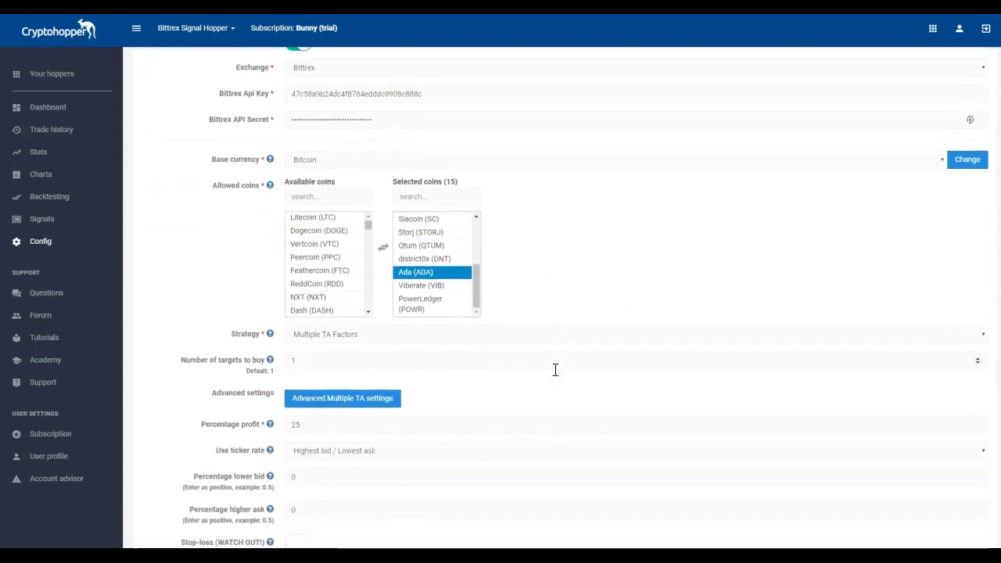
scroll(554, 370, "down", 1)
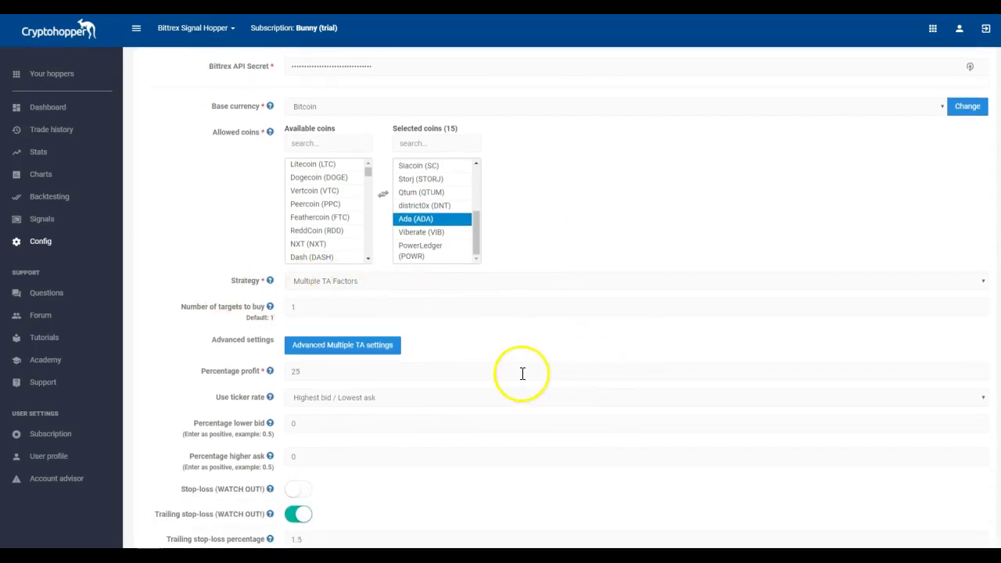
scroll(520, 373, "down", 1)
Step: Read the help explanation for Strategy and view the available Use ticker rate options
mouse_move(269, 227)
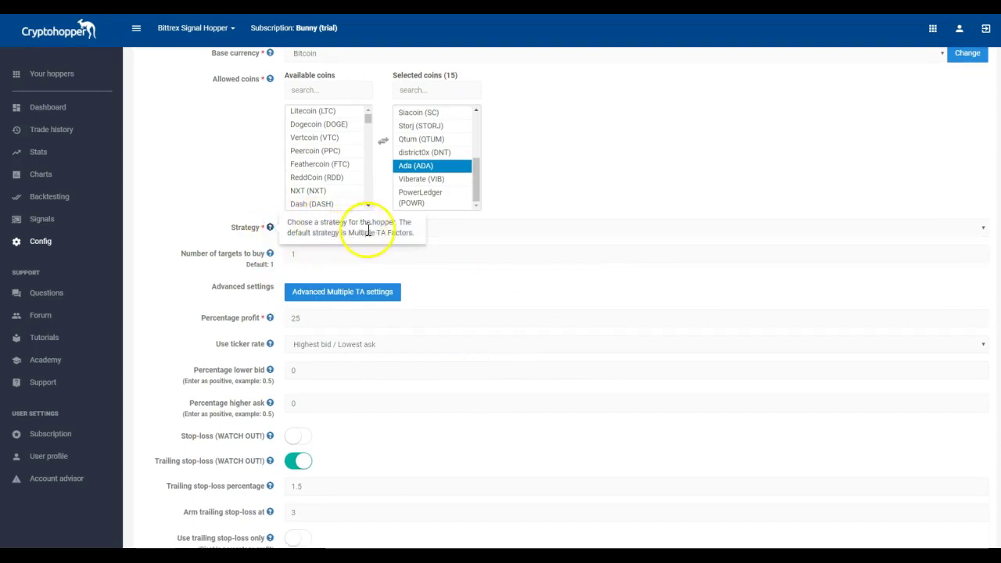
left_click(477, 255)
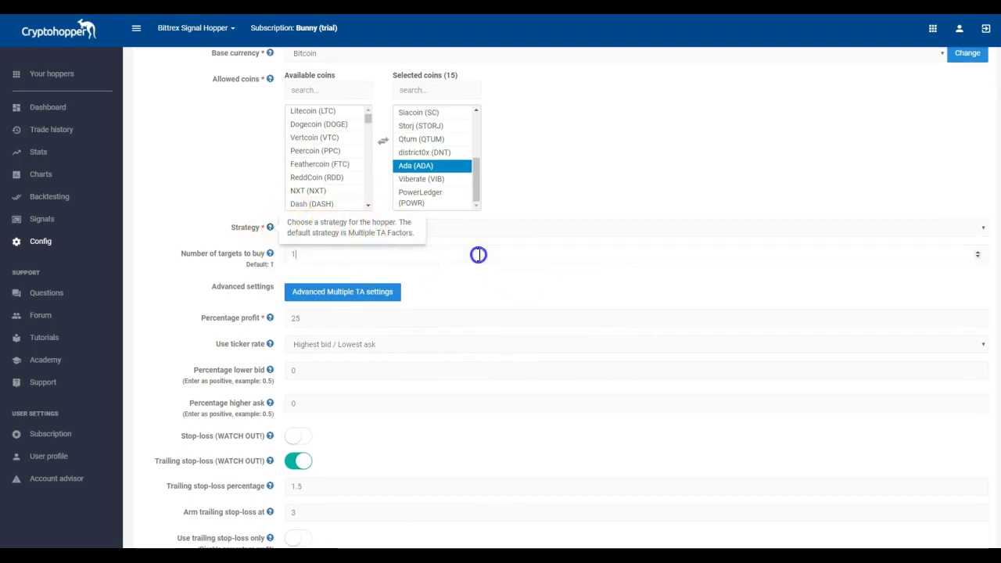
left_click(522, 318)
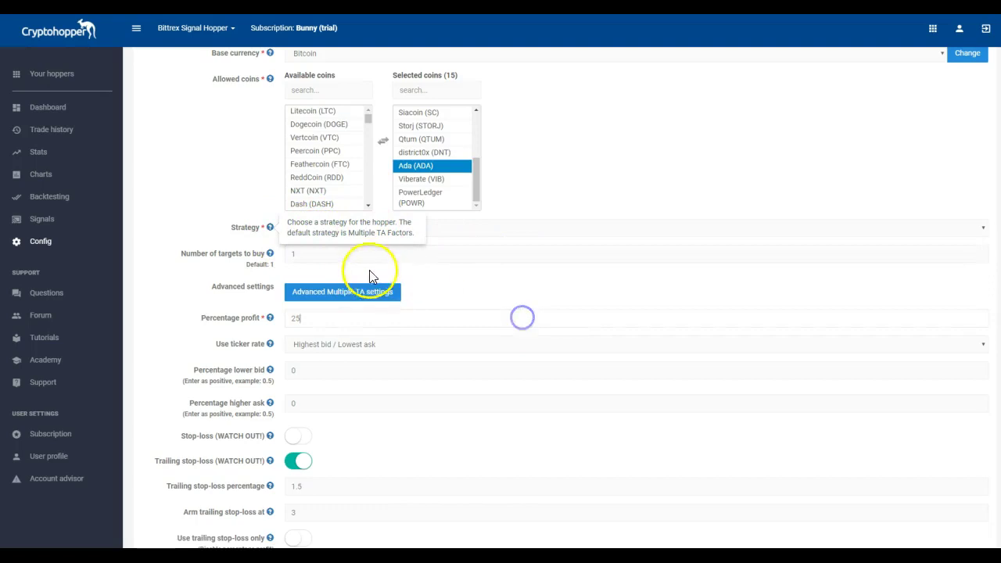
left_click(462, 227)
left_click(462, 344)
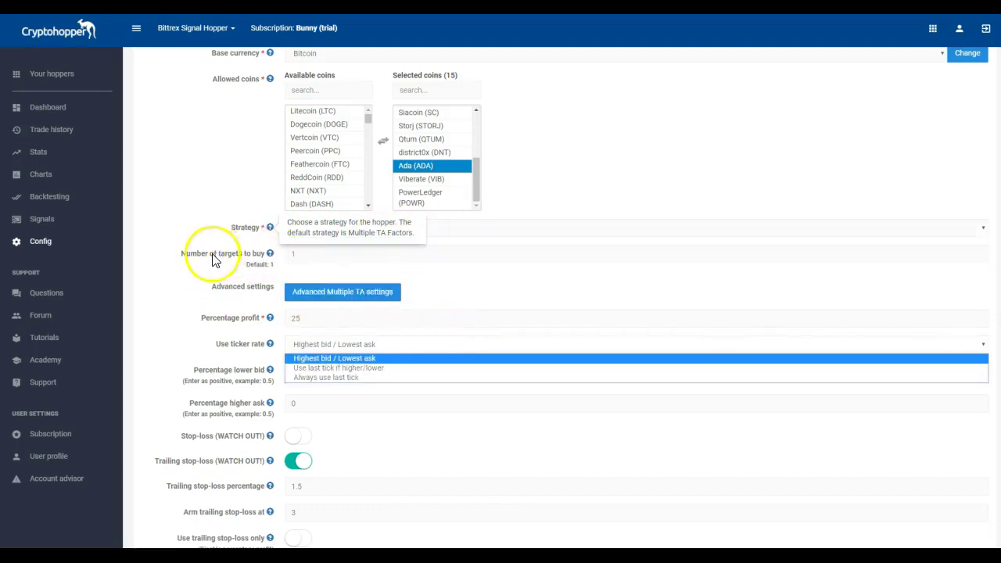
Step: Read the help explanation for Number of targets to buy and set the value to 5
left_click(268, 256)
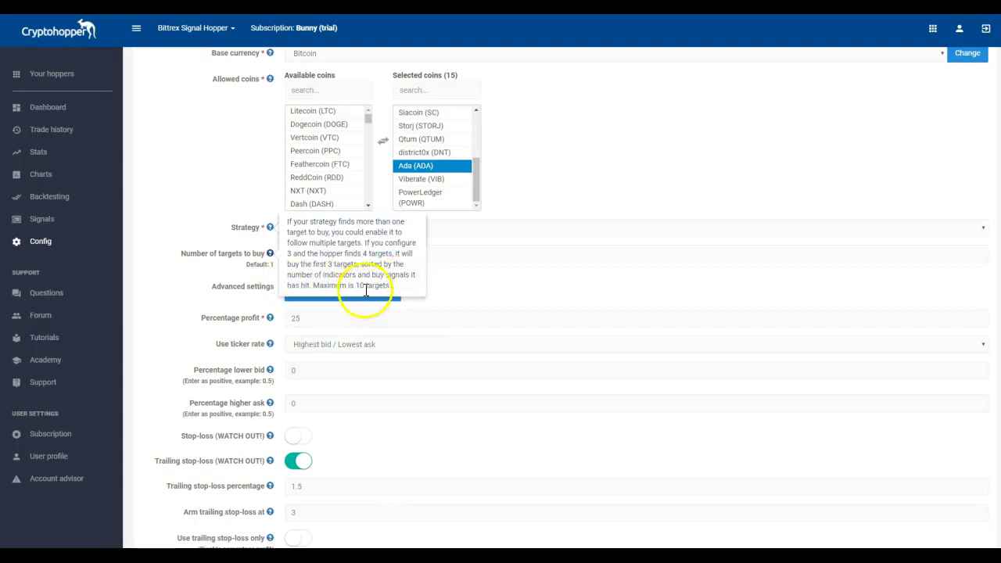
left_click(271, 254)
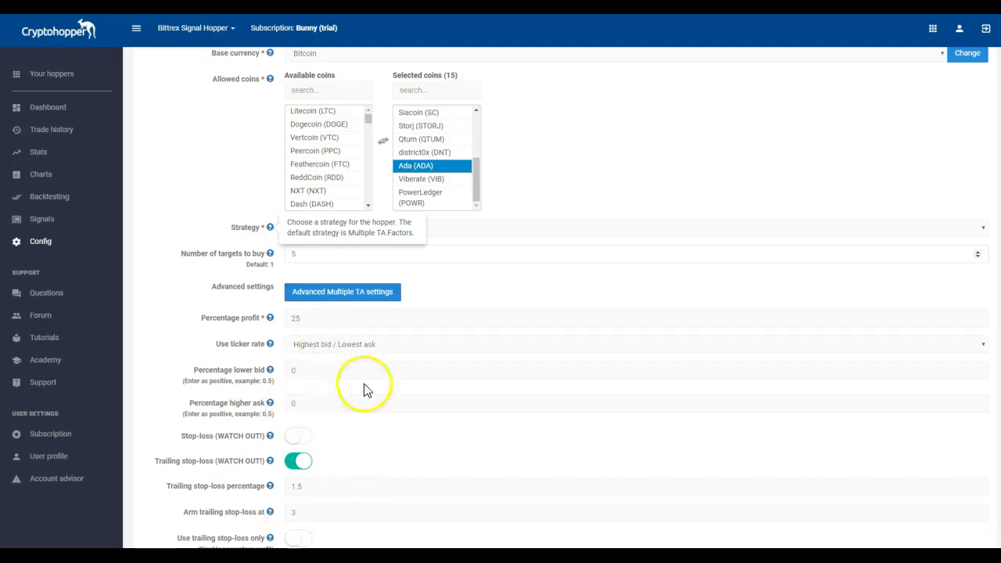
Step: Read the help explanation for the Use ticker rate setting
scroll(383, 461, "down", 1)
scroll(384, 462, "down", 3)
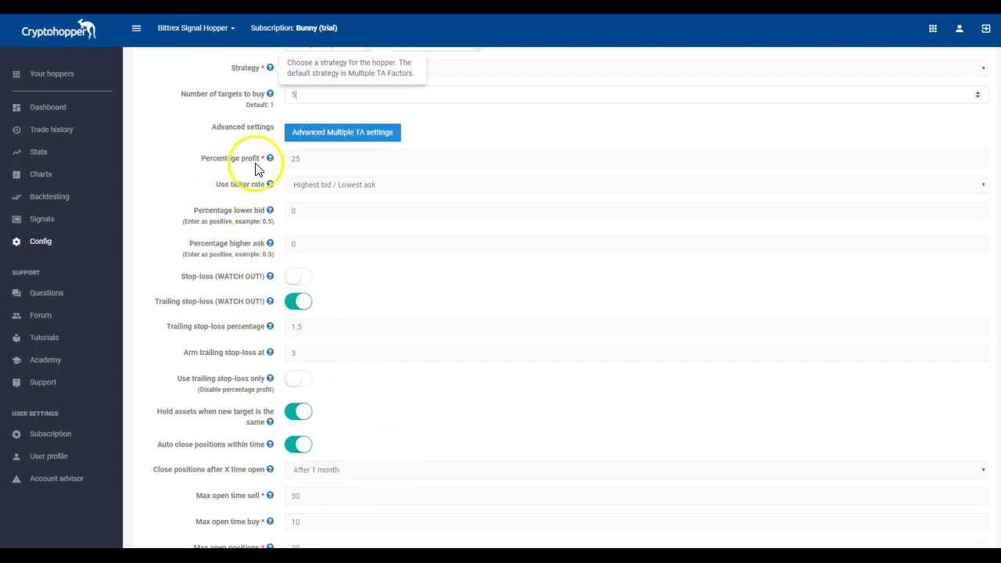
left_click(271, 185)
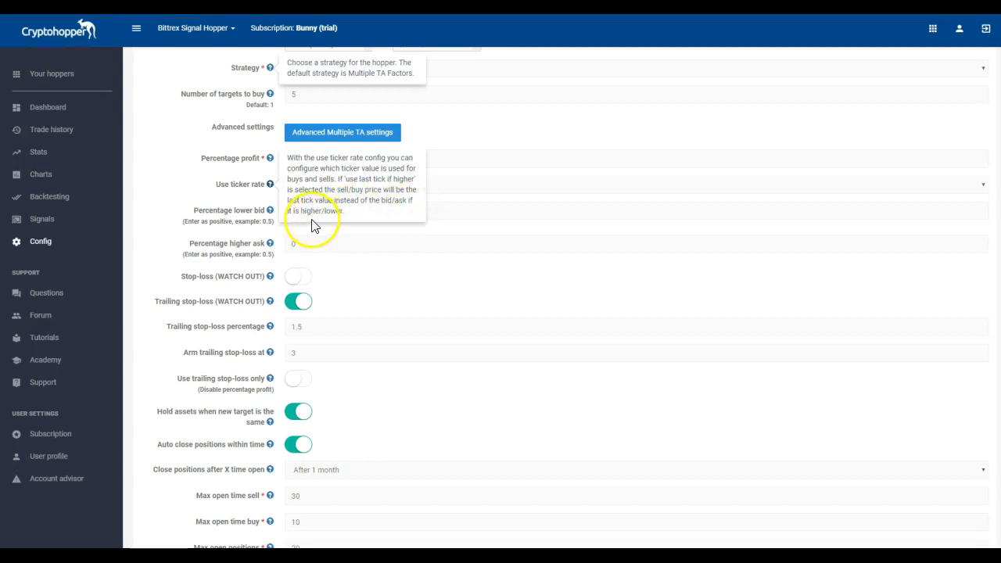
Step: Read the help explanations for the Percentage profit and Percentage lower bid settings
left_click(270, 159)
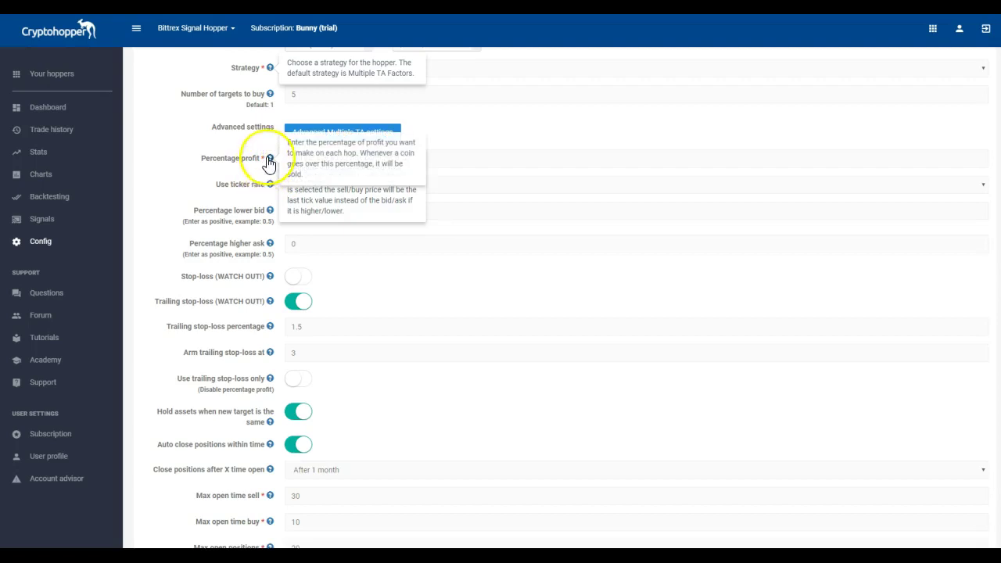
left_click(269, 160)
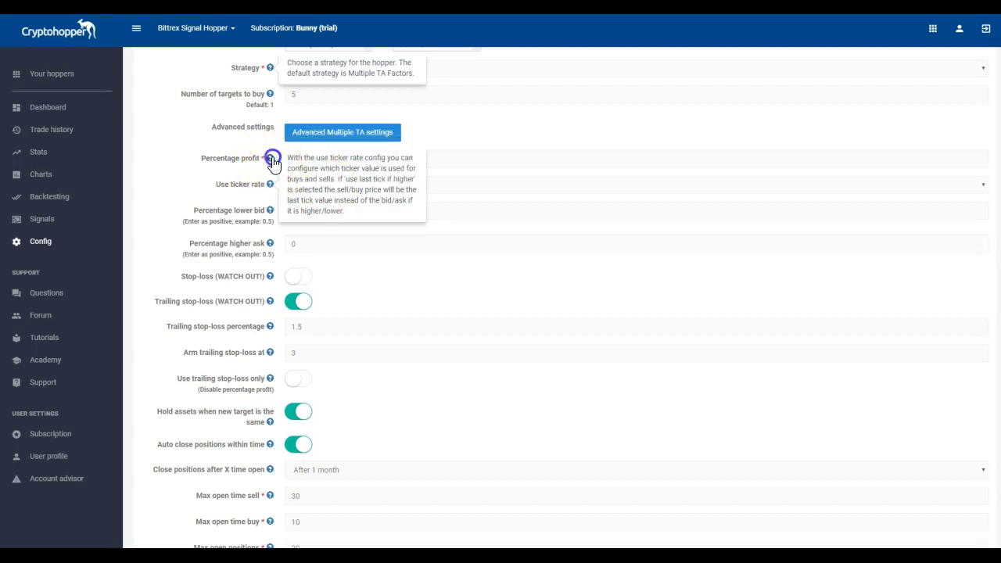
left_click(270, 159)
left_click(270, 186)
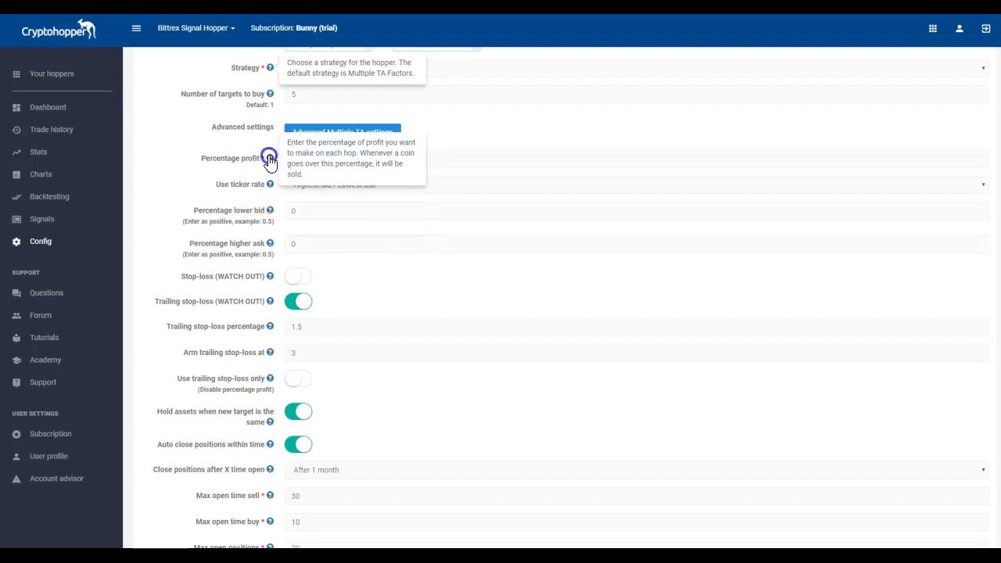
left_click(269, 160)
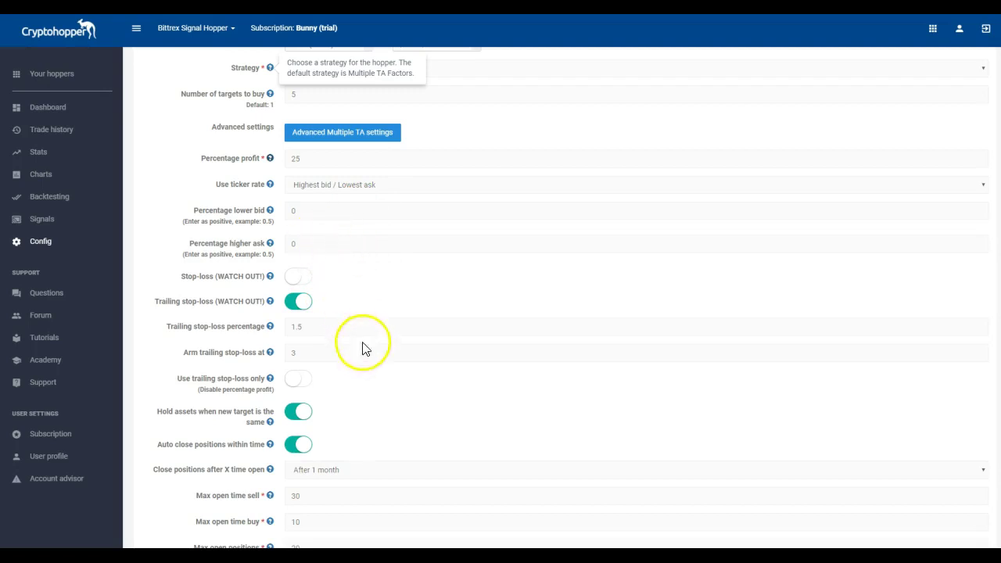
left_click(271, 211)
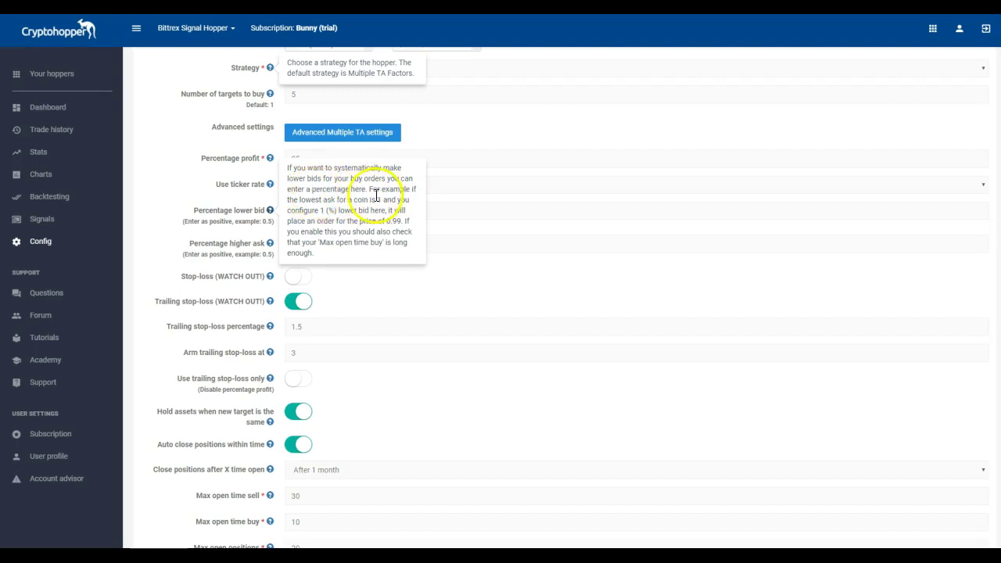
left_click(271, 211)
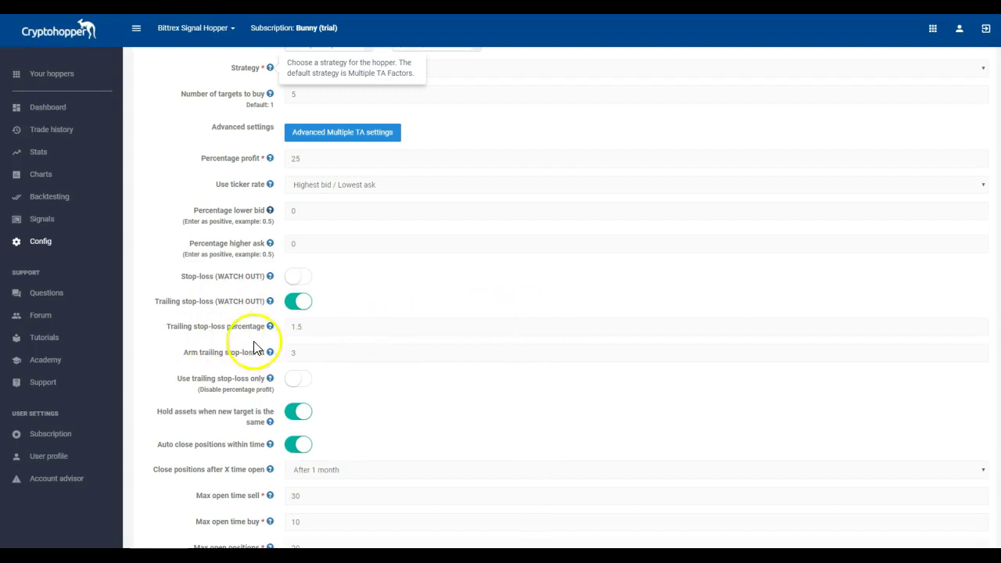
Step: Save the hopper's base configuration and accept the auto close positions warning
scroll(357, 458, "down", 1)
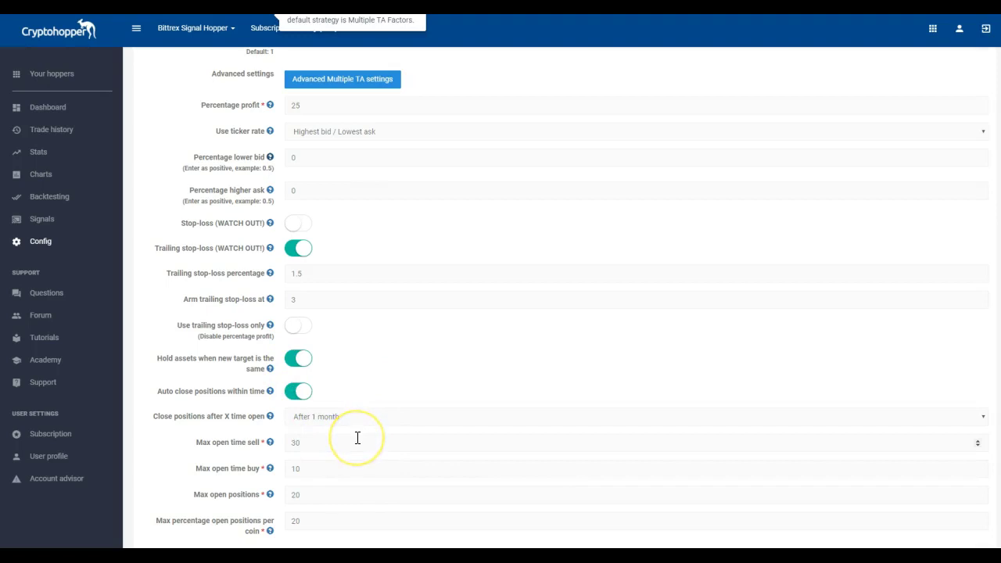
scroll(357, 437, "down", 3)
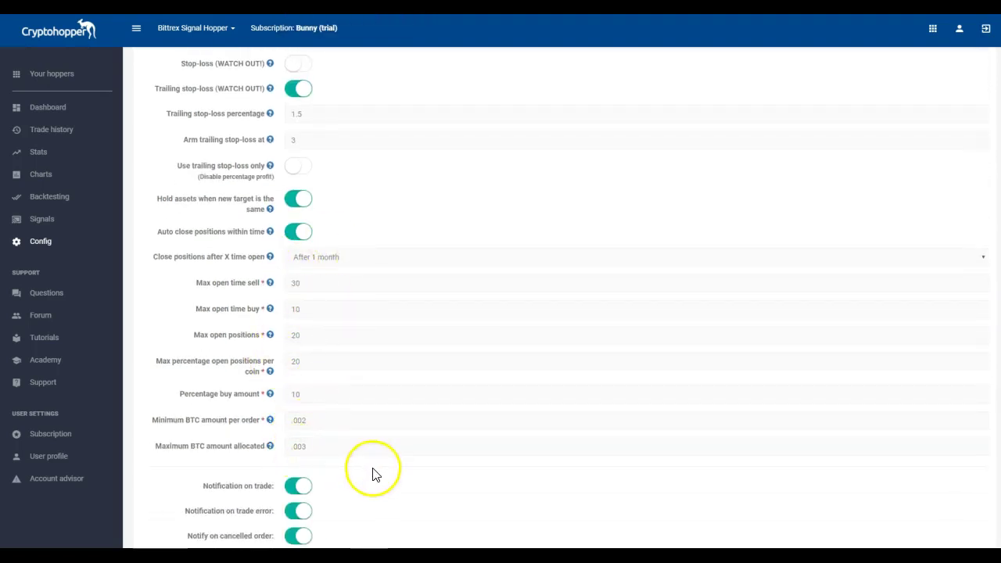
scroll(368, 473, "down", 1)
scroll(328, 473, "down", 1)
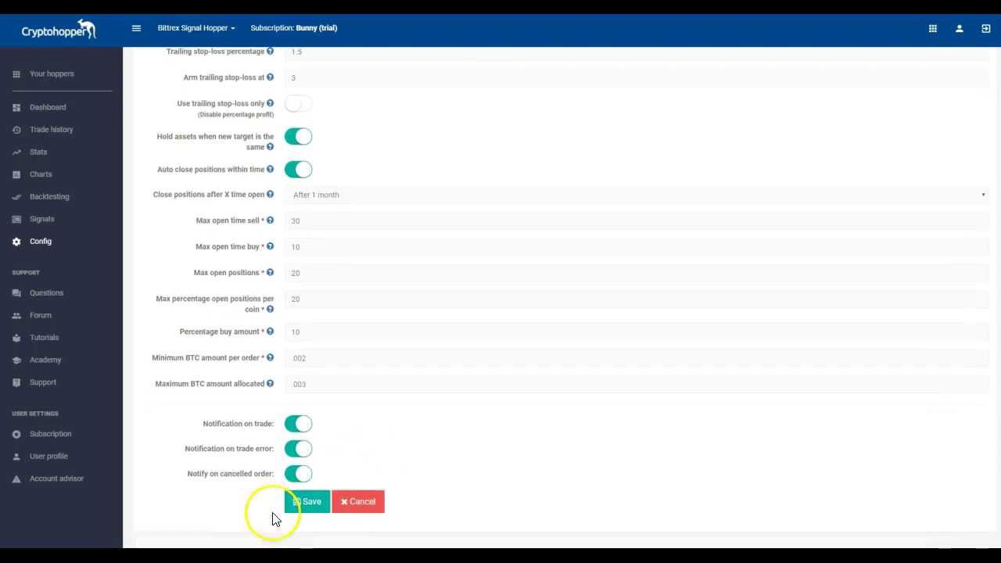
left_click(308, 497)
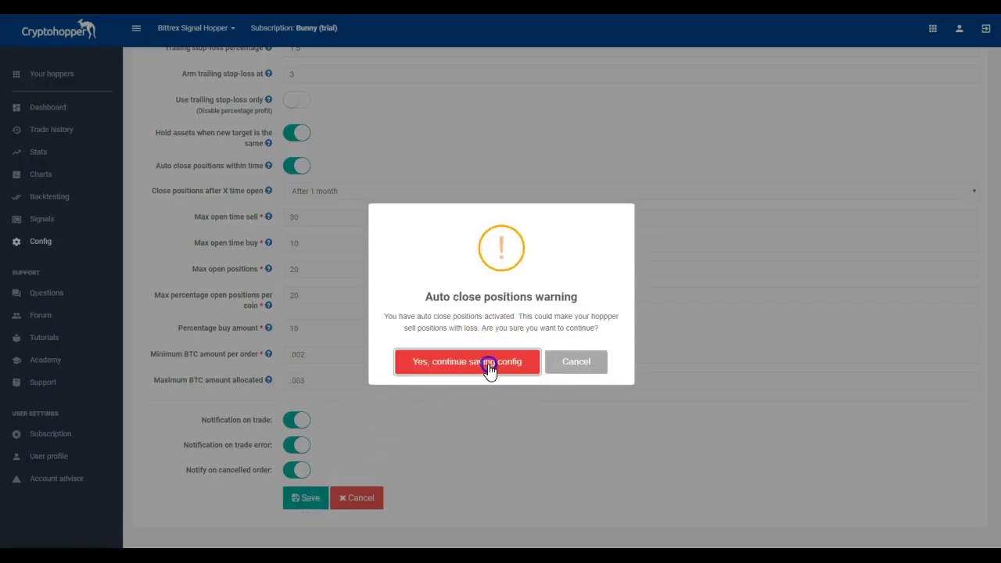
left_click(485, 361)
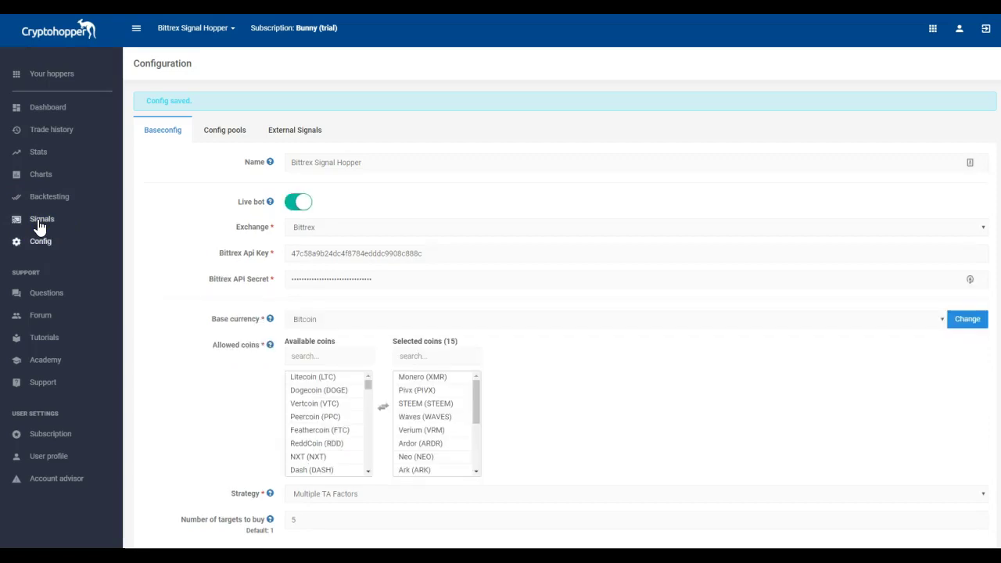
Step: Open the external signals for Bittrex and review each provider's subscription fee, supported exchanges and performance down to Cryptogrower
left_click(44, 220)
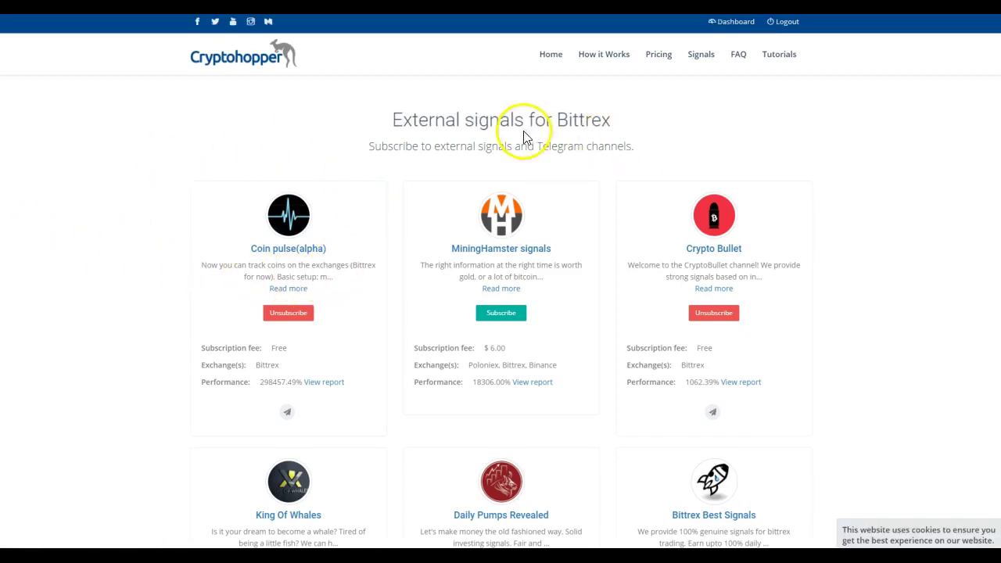
scroll(245, 357, "down", 1)
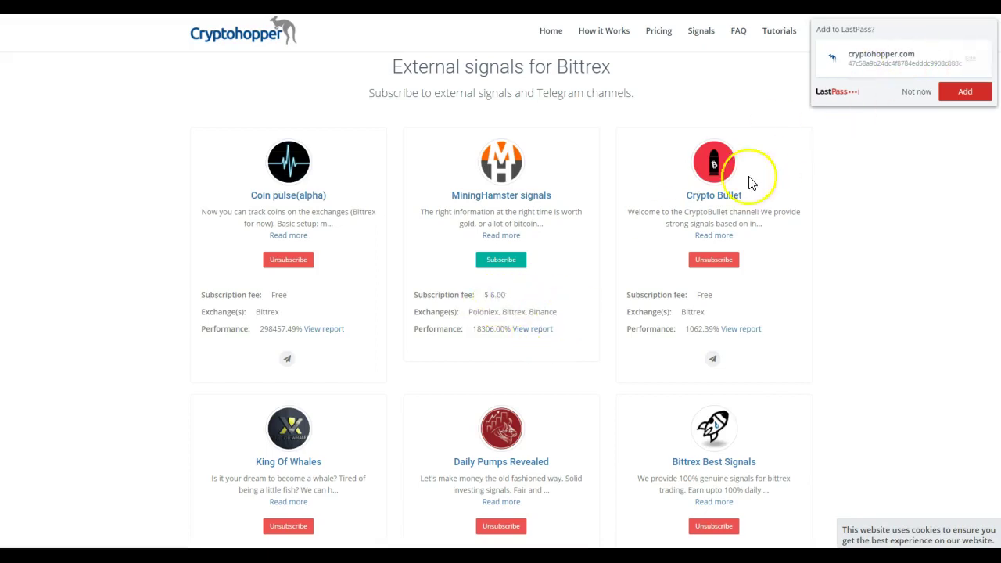
scroll(551, 349, "down", 1)
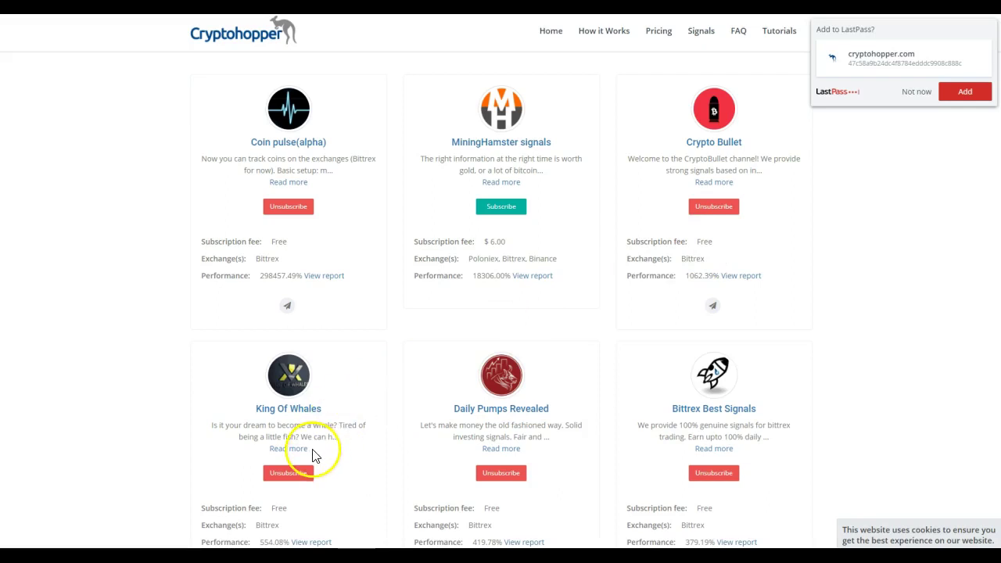
scroll(306, 463, "down", 1)
scroll(578, 431, "down", 6)
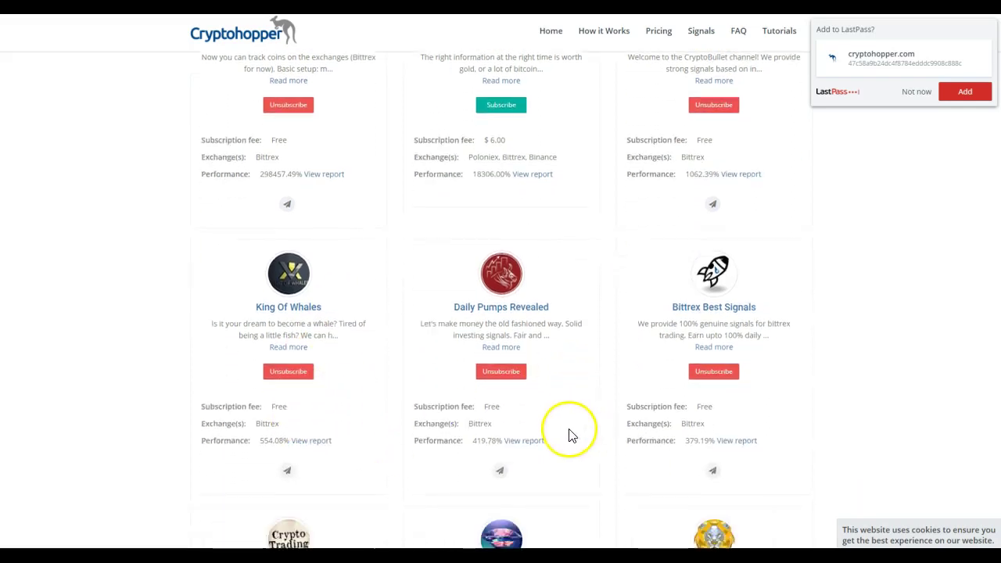
scroll(415, 469, "down", 1)
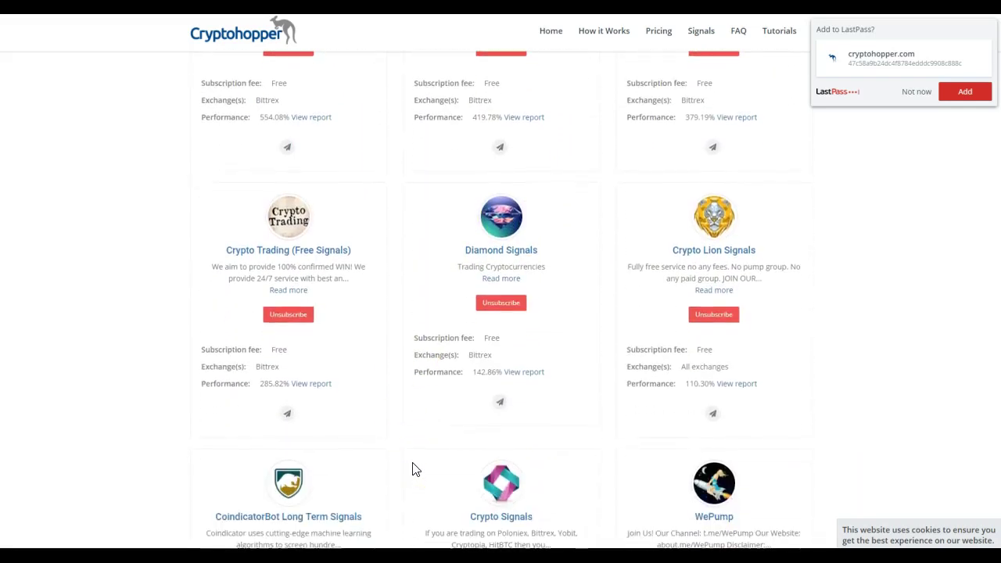
scroll(405, 465, "down", 3)
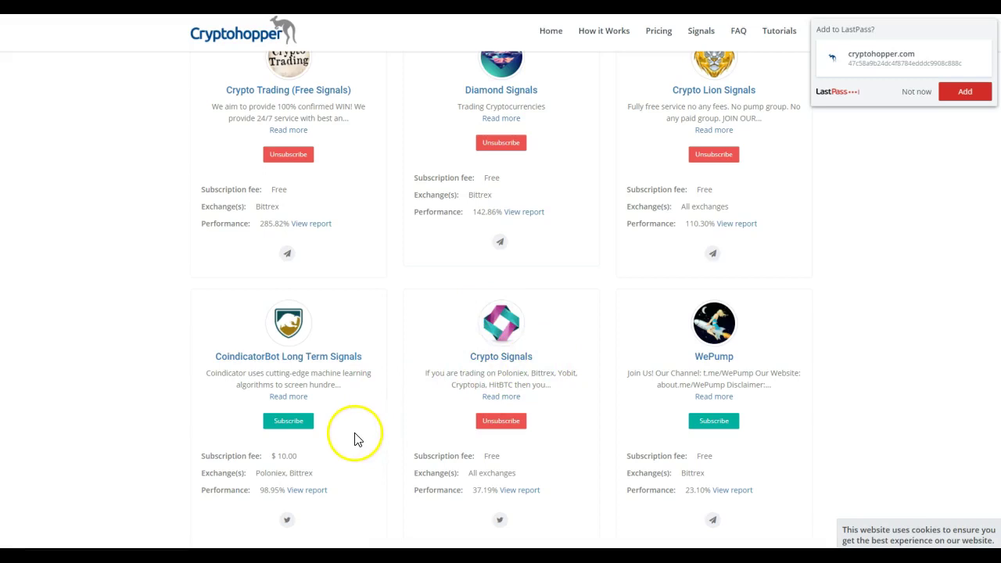
scroll(312, 443, "down", 1)
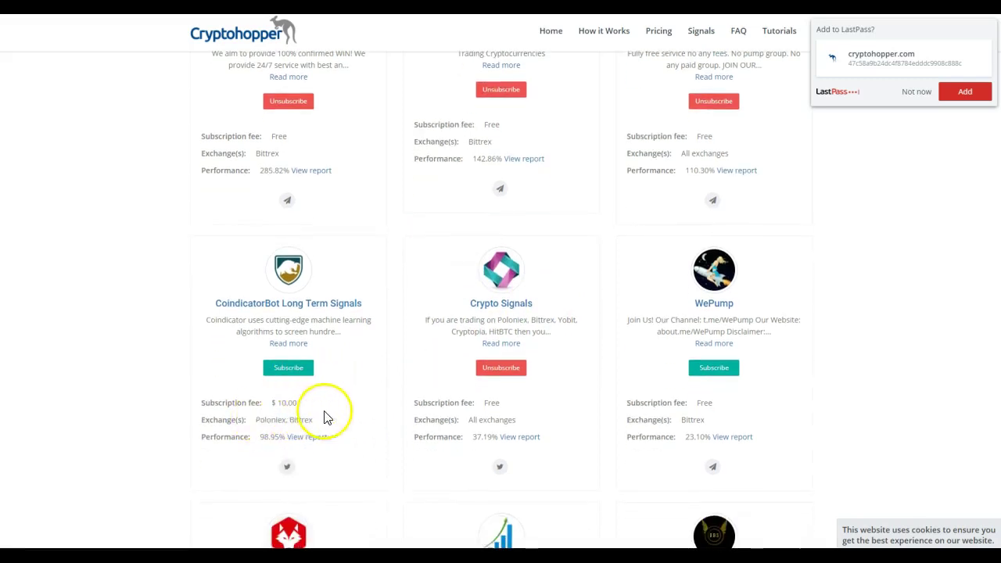
scroll(491, 459, "down", 2)
scroll(422, 473, "down", 2)
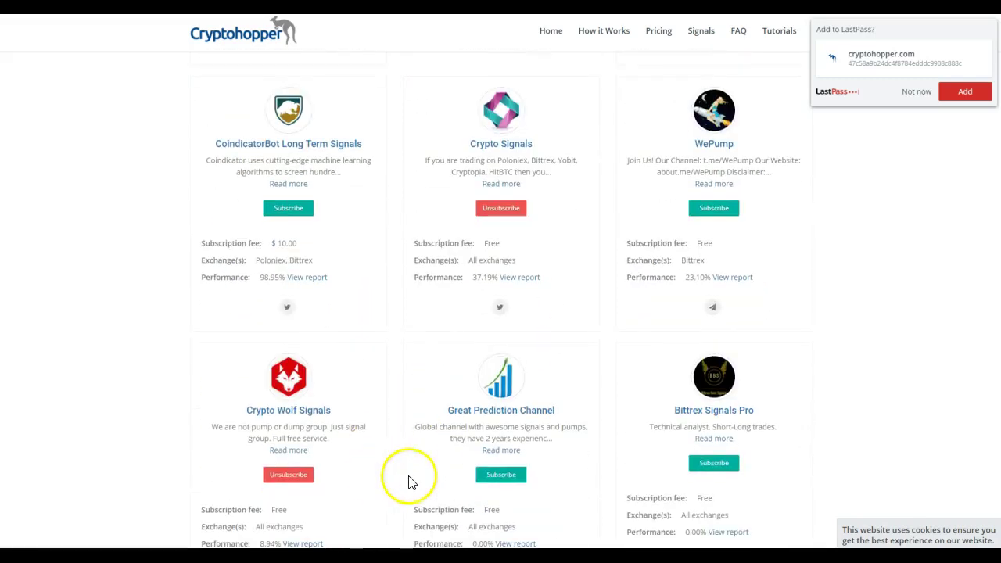
scroll(357, 493, "down", 1)
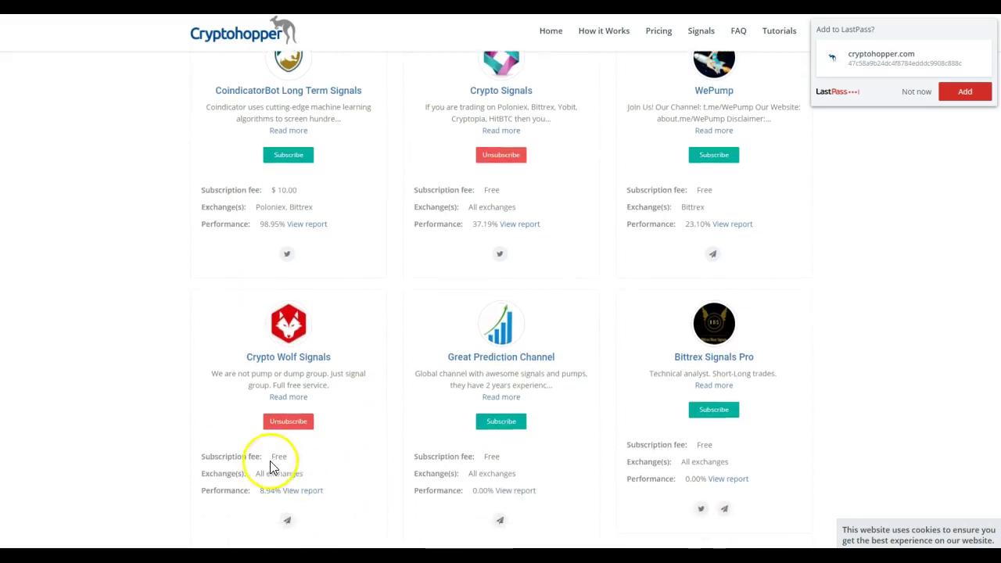
scroll(430, 479, "down", 3)
scroll(405, 485, "down", 1)
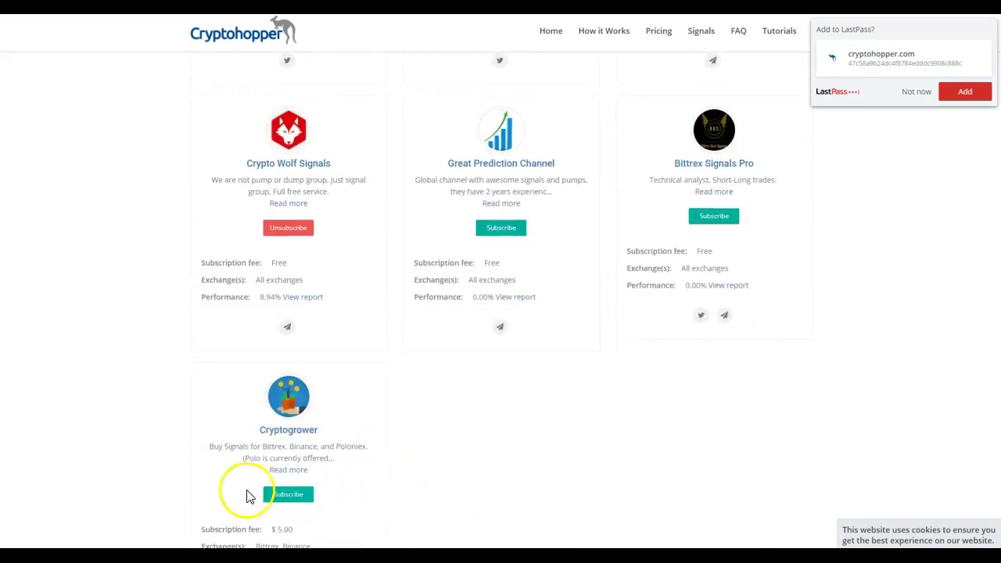
scroll(393, 467, "down", 2)
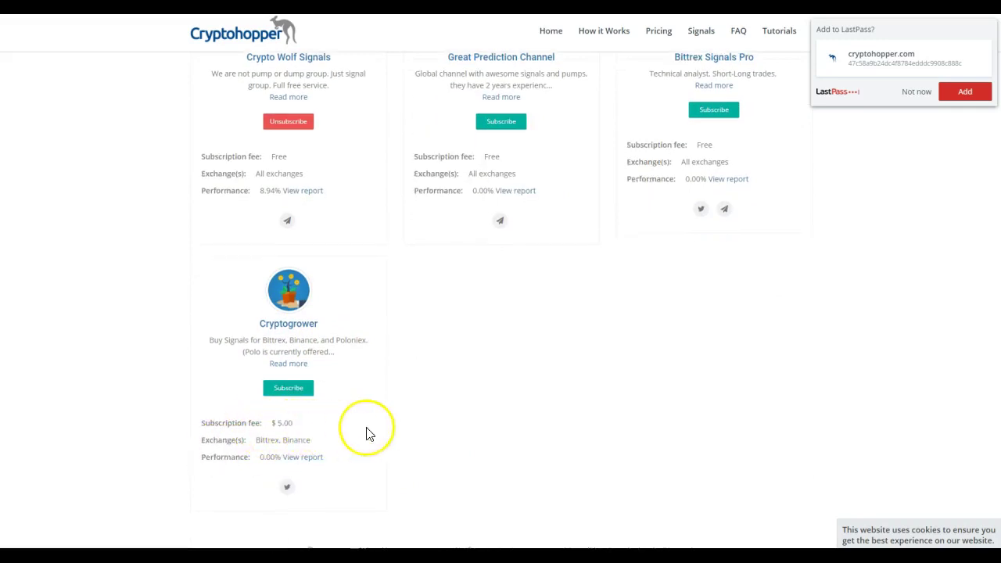
Step: Dismiss the LastPass offer to store the login and subscribe to the free WePump signal
scroll(429, 469, "up", 8)
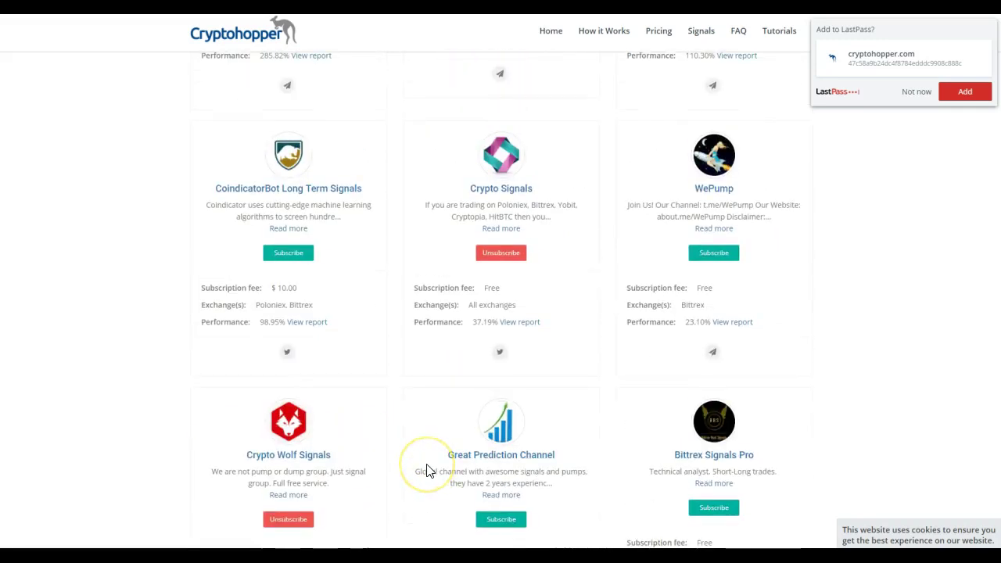
scroll(424, 469, "up", 2)
left_click(916, 94)
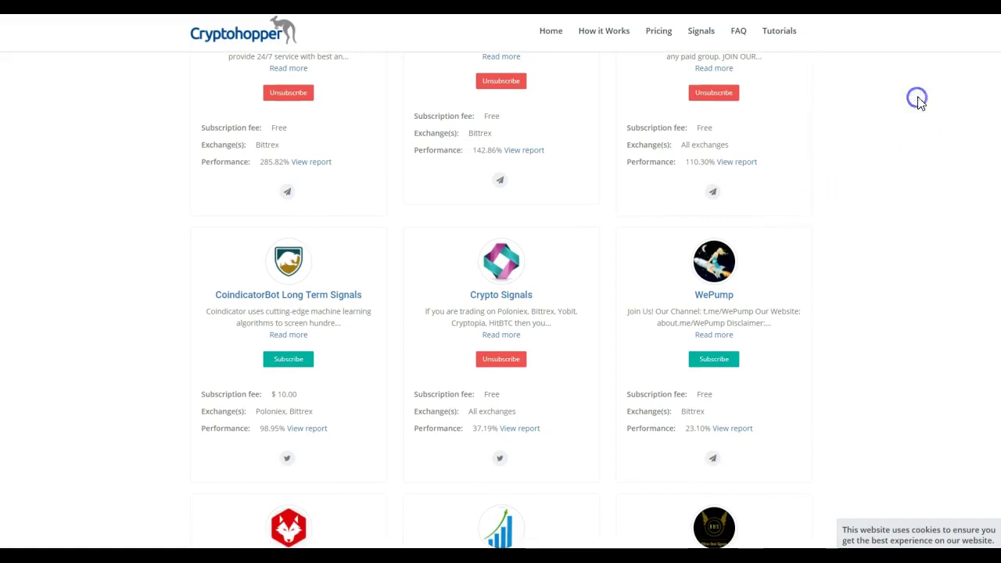
scroll(591, 462, "up", 1)
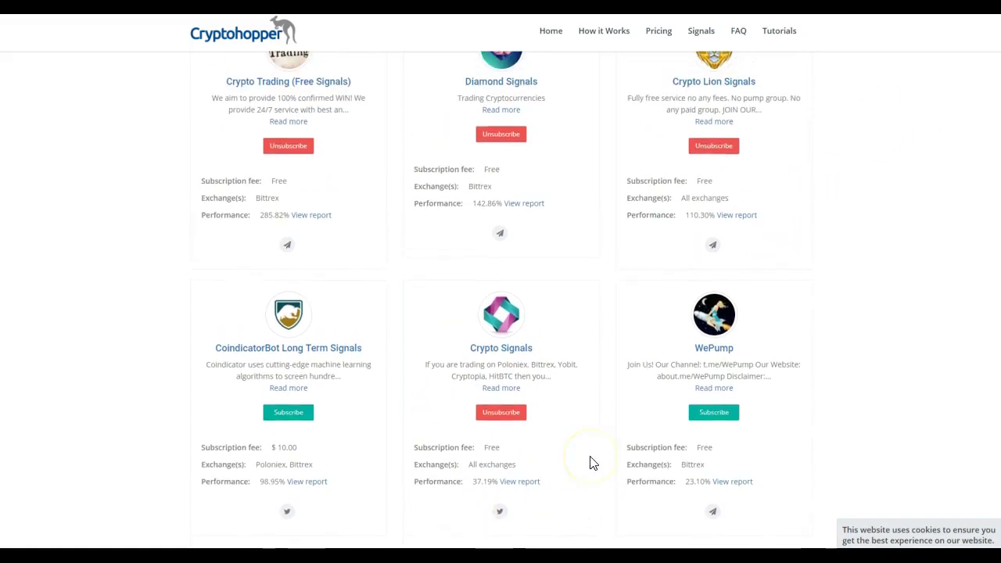
scroll(594, 459, "down", 1)
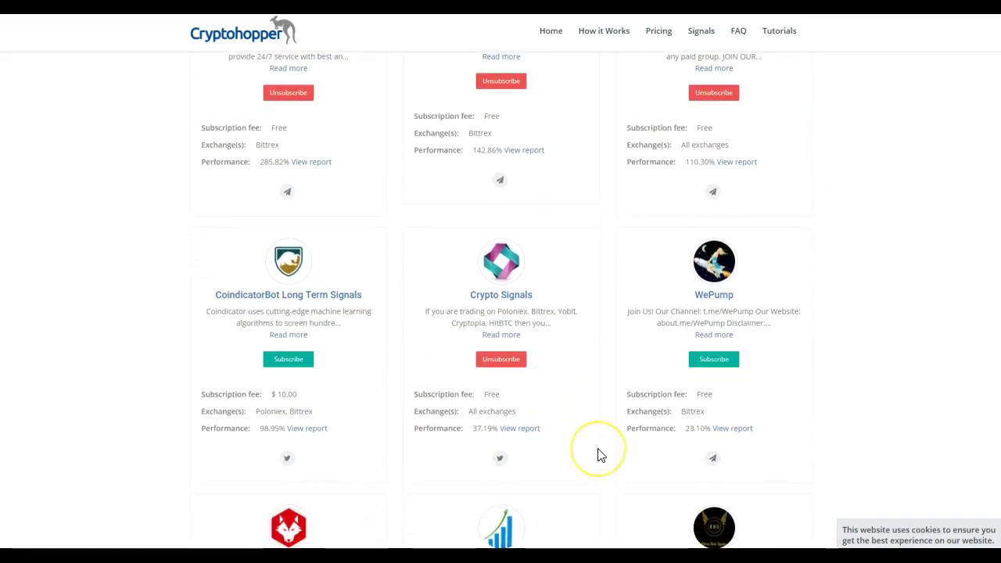
left_click(765, 345)
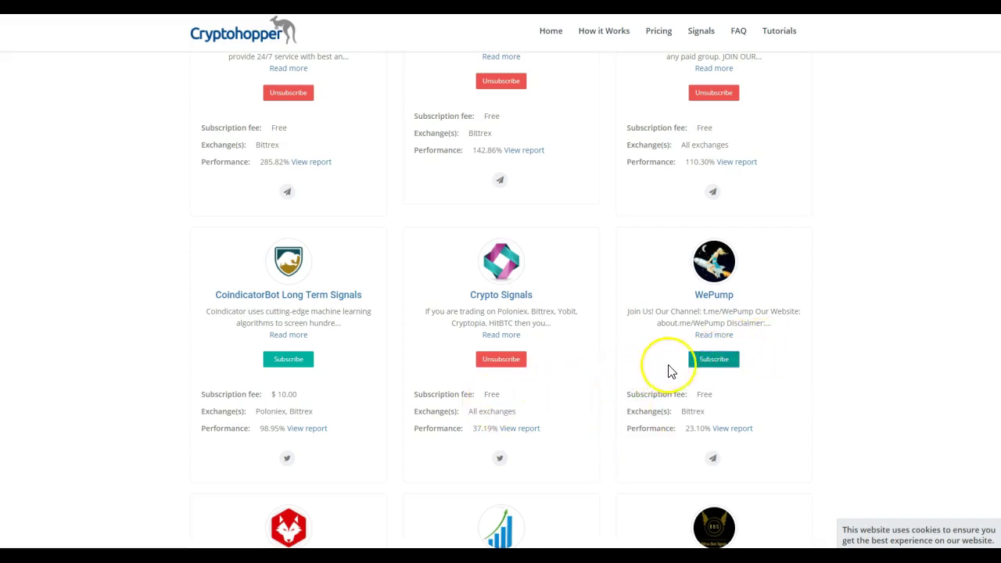
left_click(711, 361)
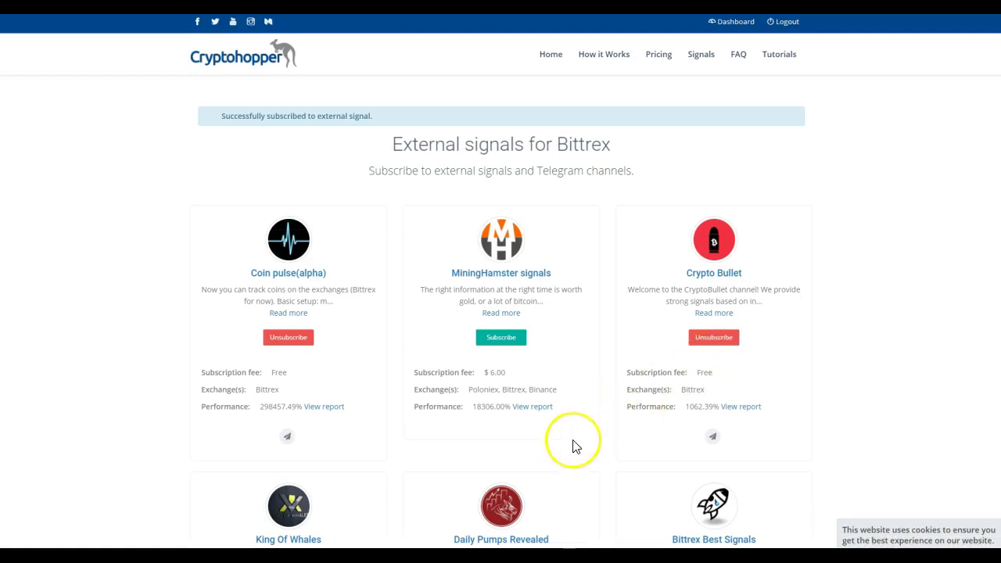
Step: Check the subscription status of WePump and the other signal providers in the Bittrex list
scroll(589, 431, "down", 4)
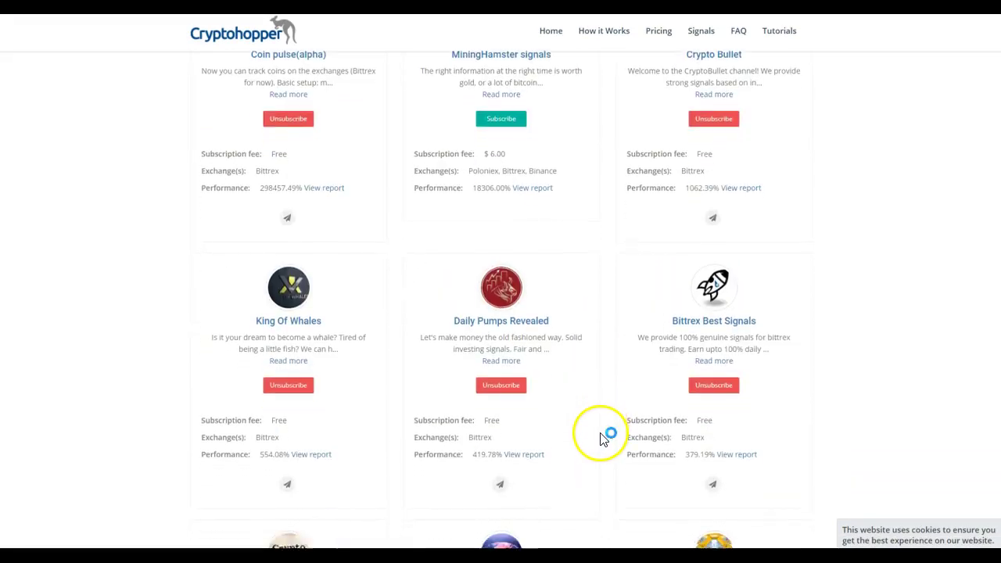
scroll(602, 439, "down", 3)
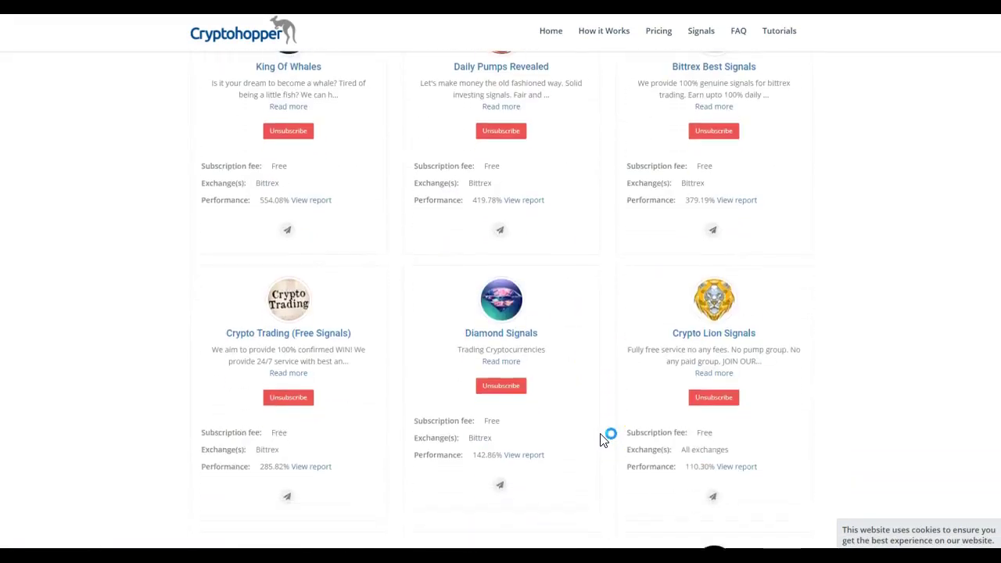
scroll(602, 439, "down", 2)
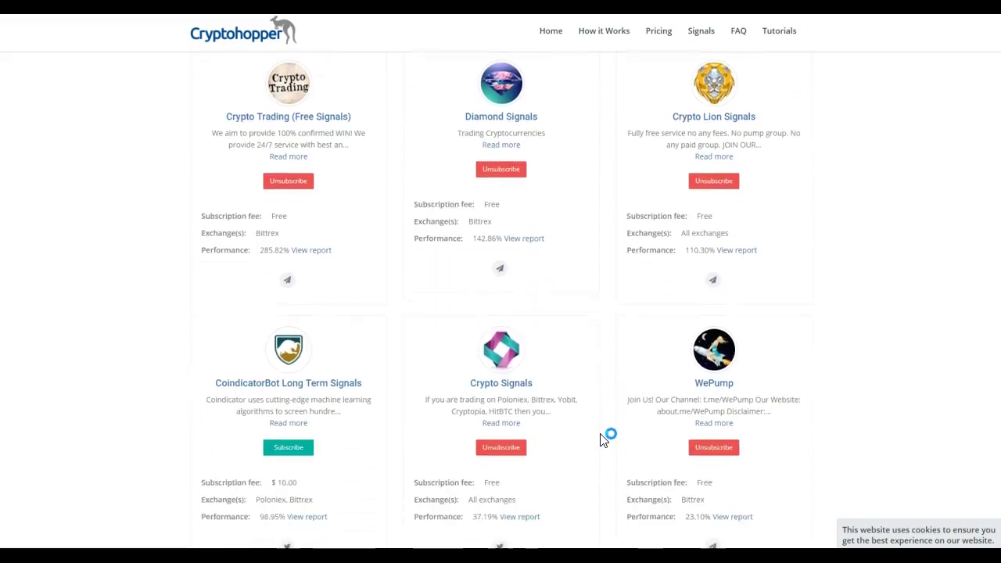
scroll(602, 439, "down", 3)
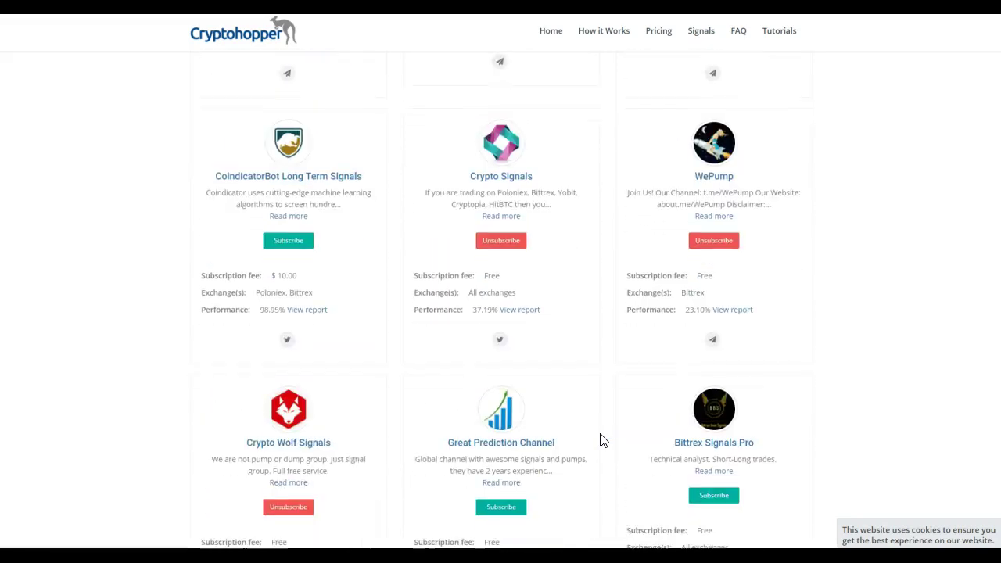
scroll(602, 440, "down", 3)
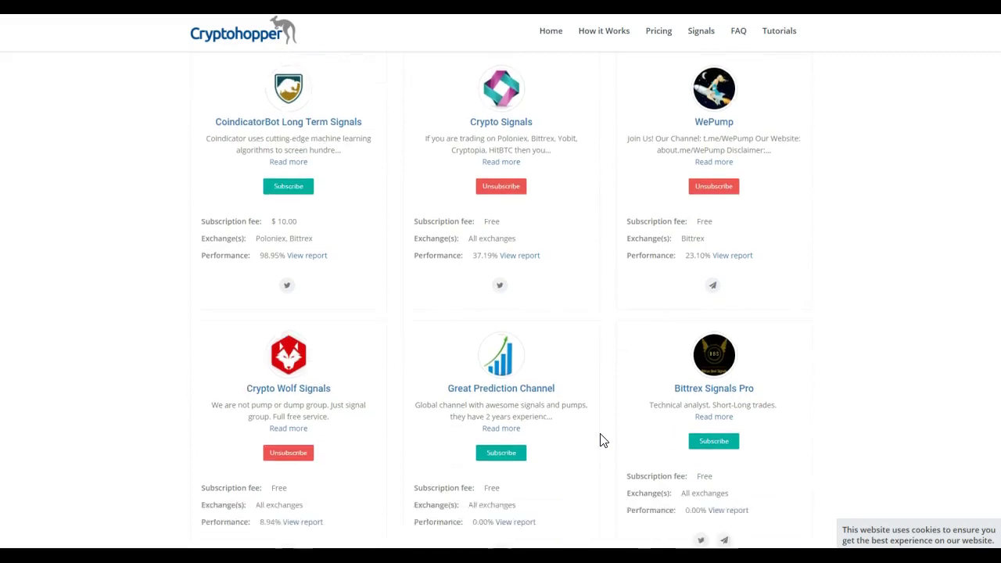
scroll(601, 439, "up", 2)
scroll(602, 439, "up", 1)
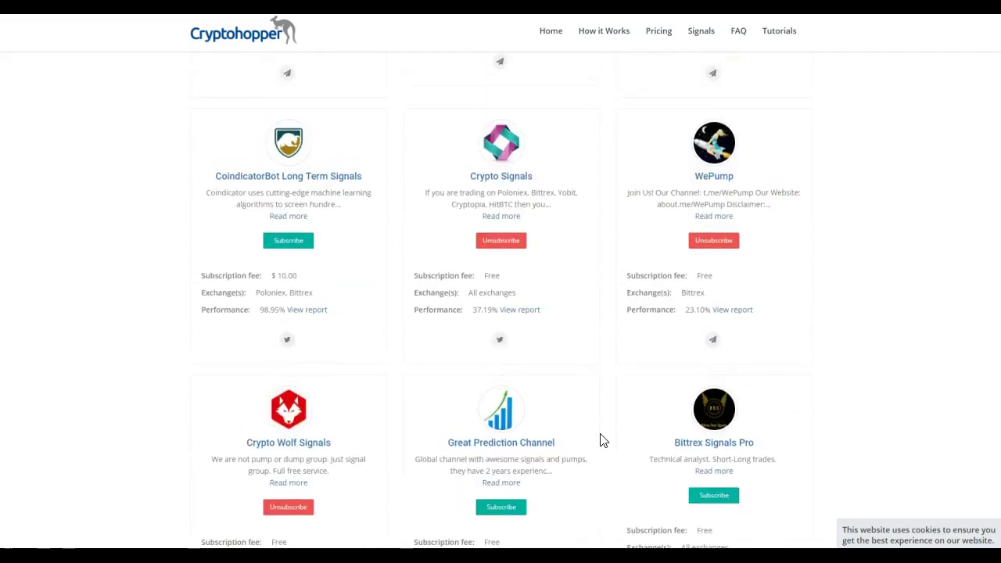
scroll(602, 439, "up", 4)
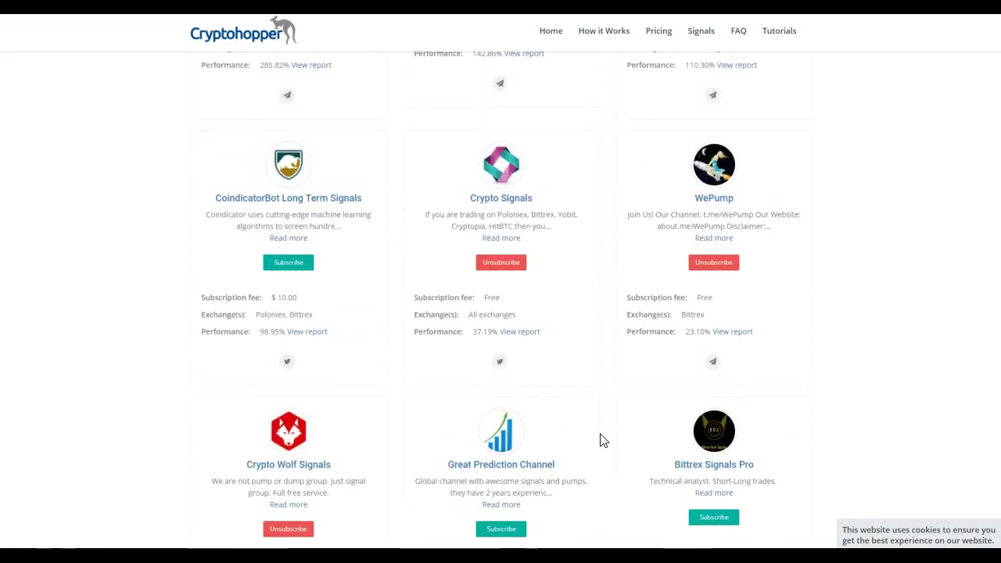
Step: Return from the external signals list to the hopper's dashboard and open the details of the VRM open position
scroll(602, 439, "up", 3)
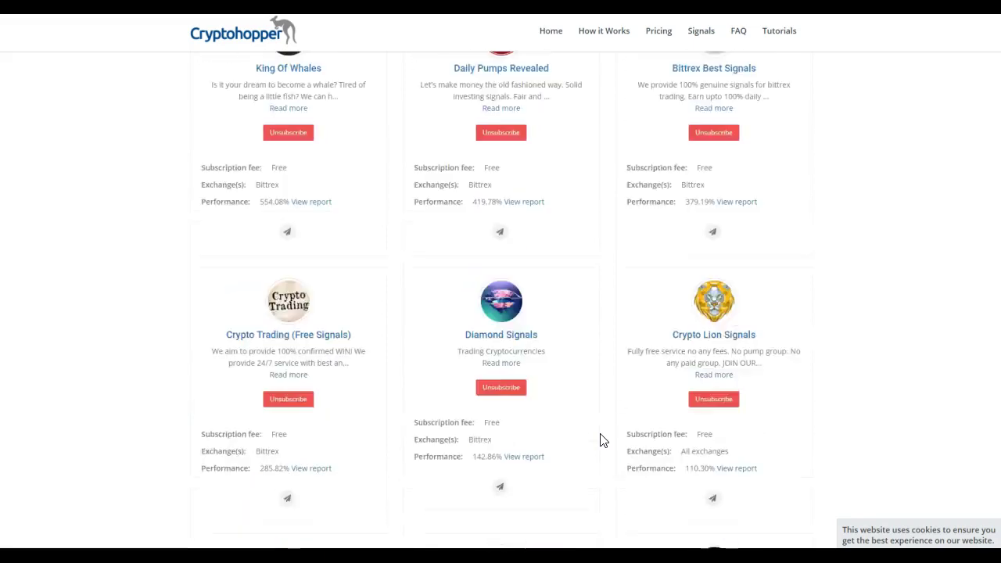
scroll(602, 440, "up", 4)
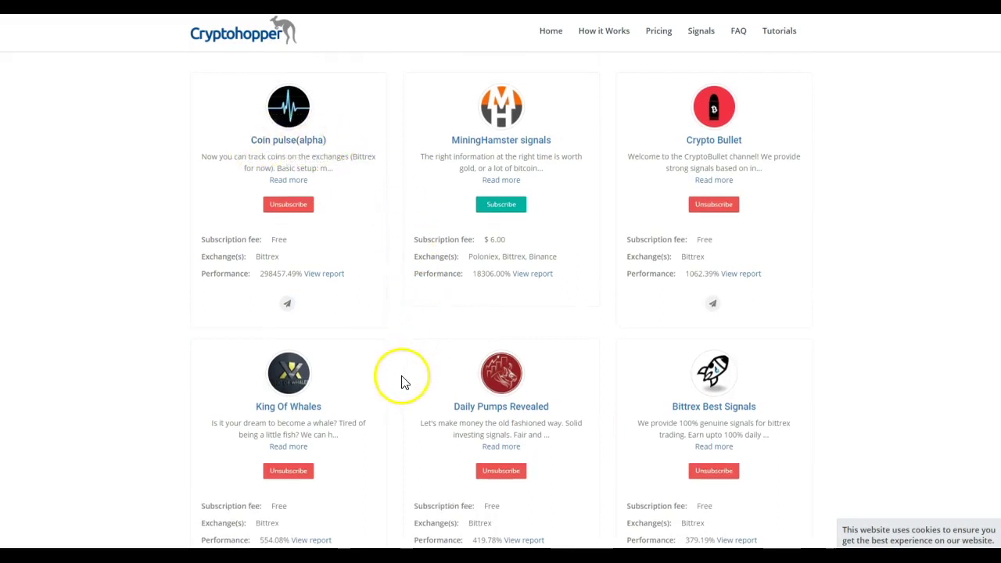
scroll(402, 382, "up", 2)
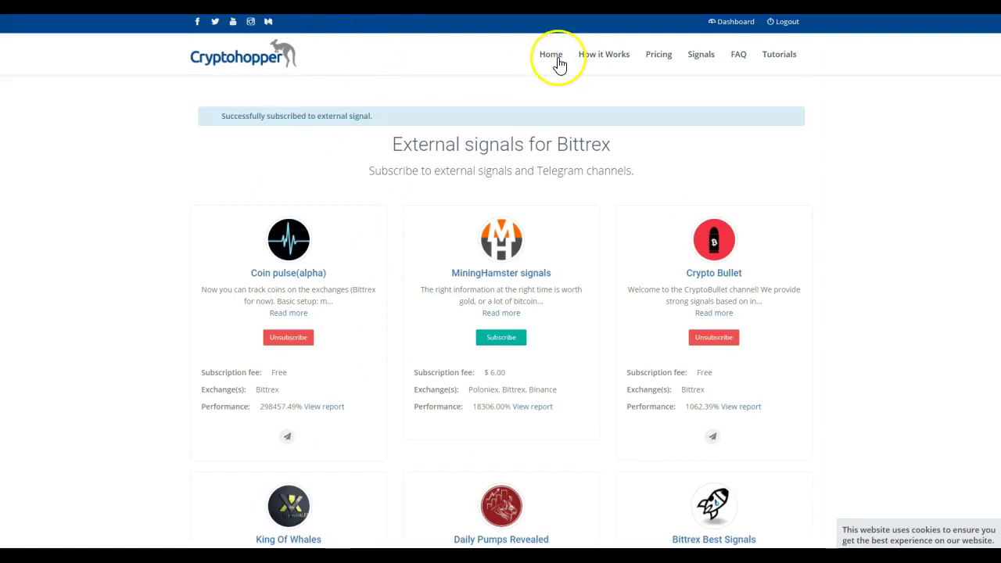
left_click(735, 23)
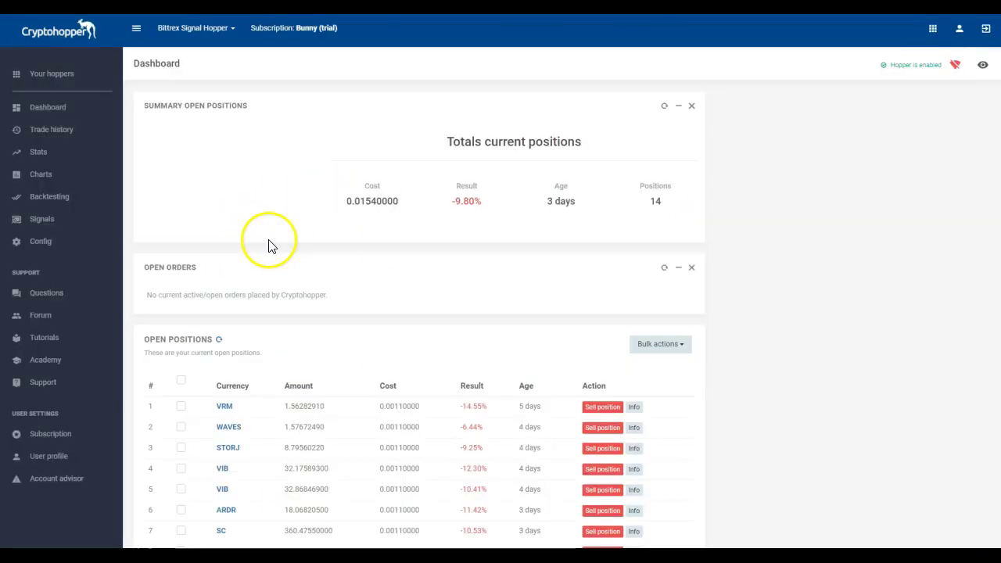
scroll(226, 414, "down", 2)
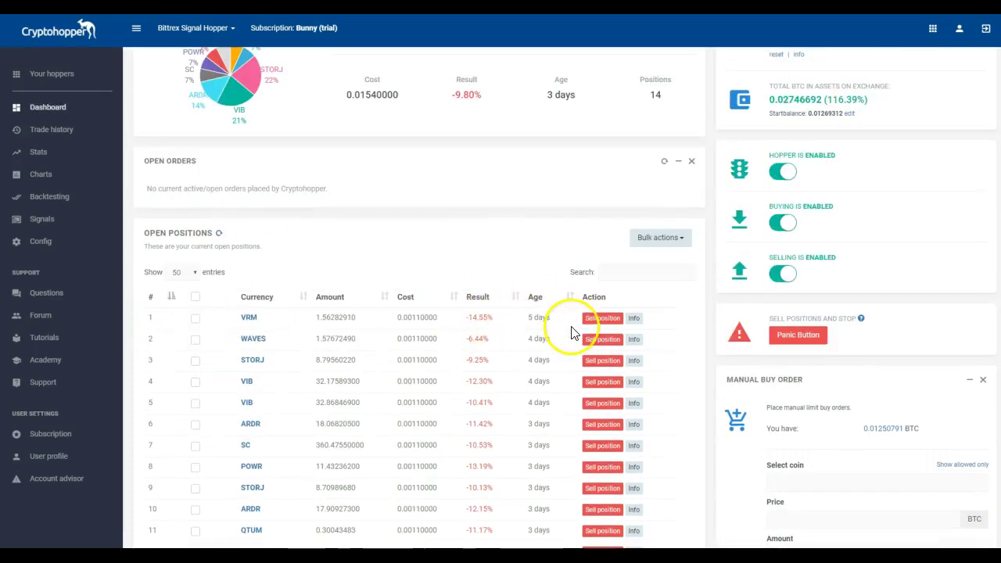
left_click(634, 318)
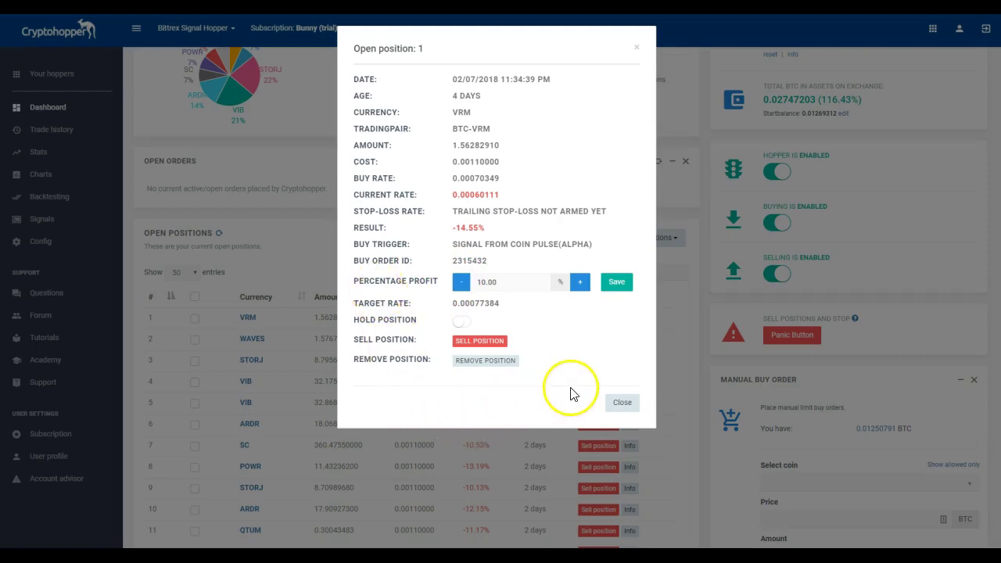
scroll(508, 344, "down", 1)
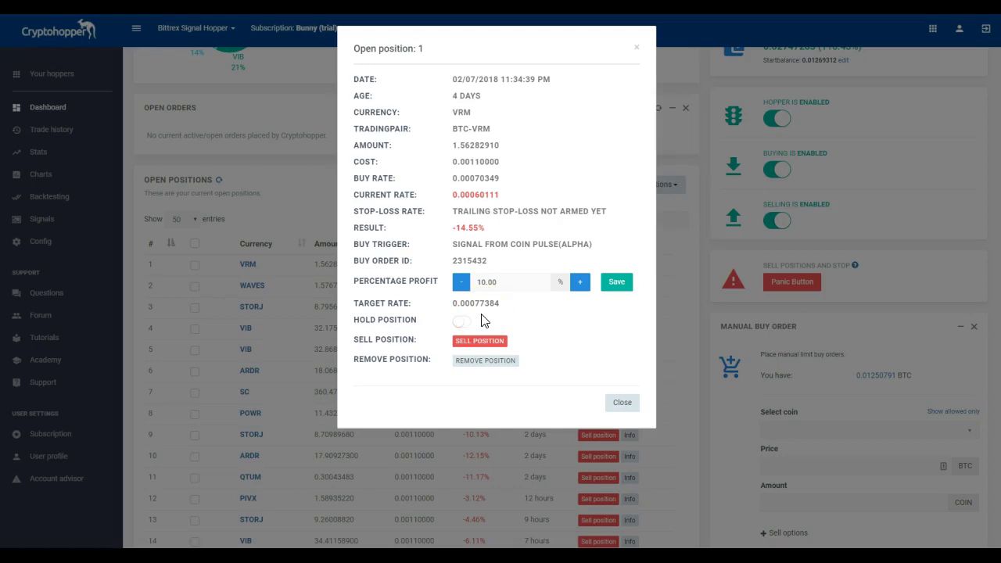
Step: Set the VRM position's percentage profit to 25% and save it
left_click(581, 283)
left_click(621, 283)
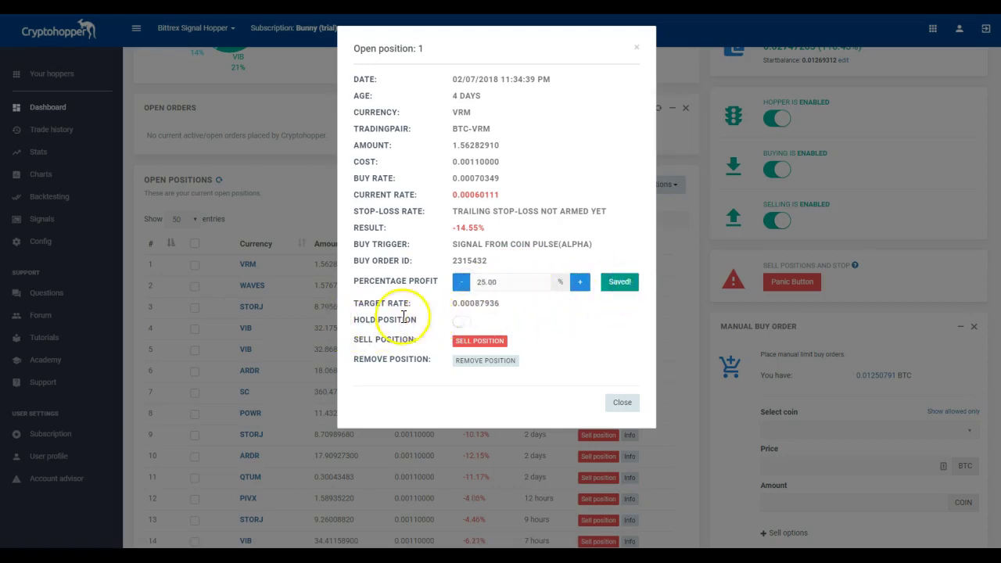
left_click(501, 309)
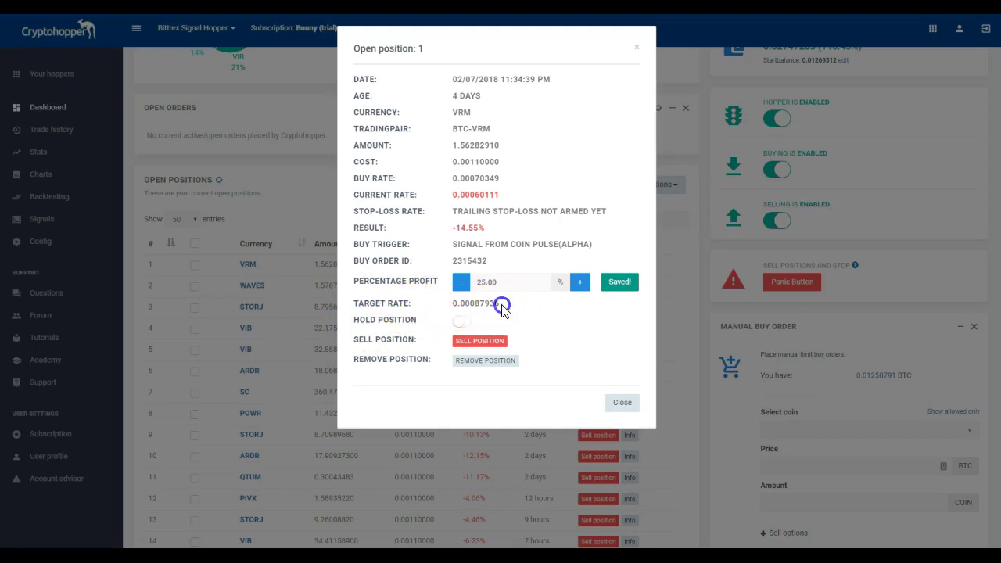
left_click(584, 322)
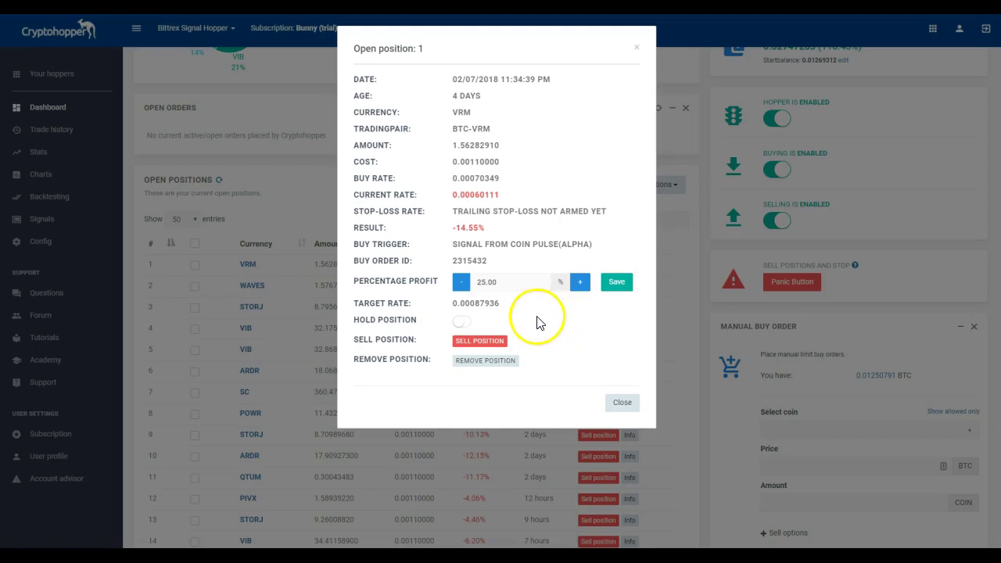
Step: Switch Hold position on and back off for the VRM position, and close its details
left_click(465, 321)
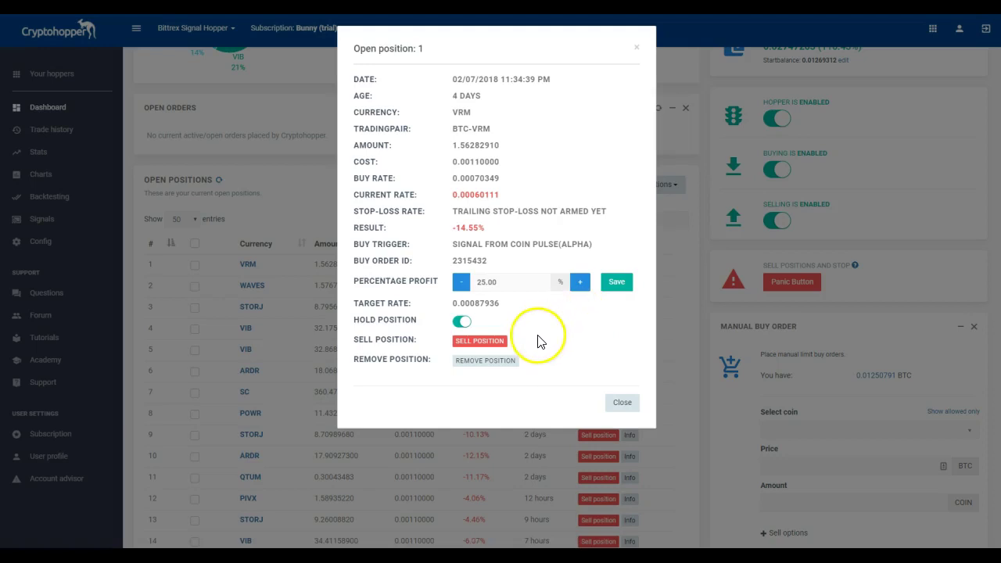
left_click(460, 322)
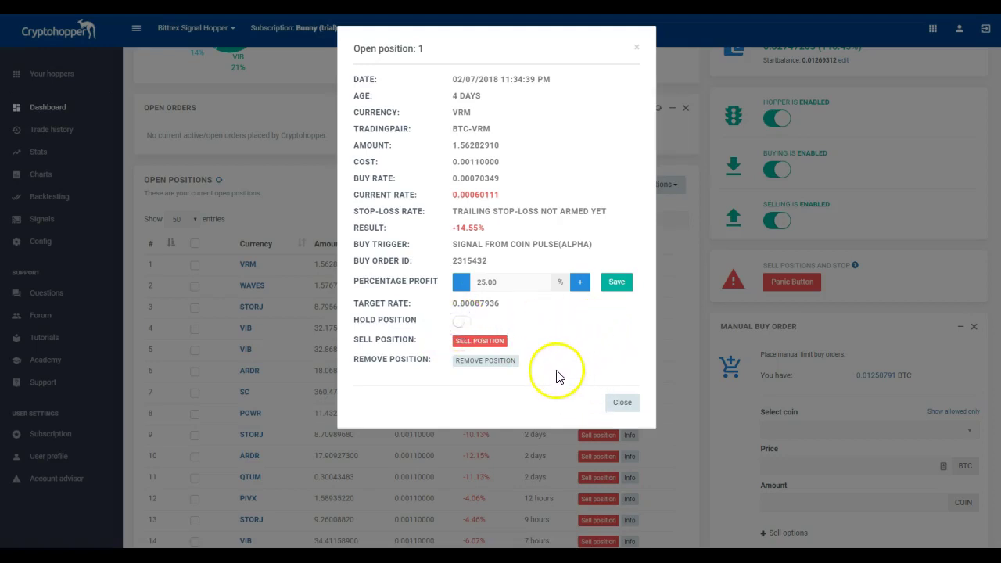
left_click(623, 403)
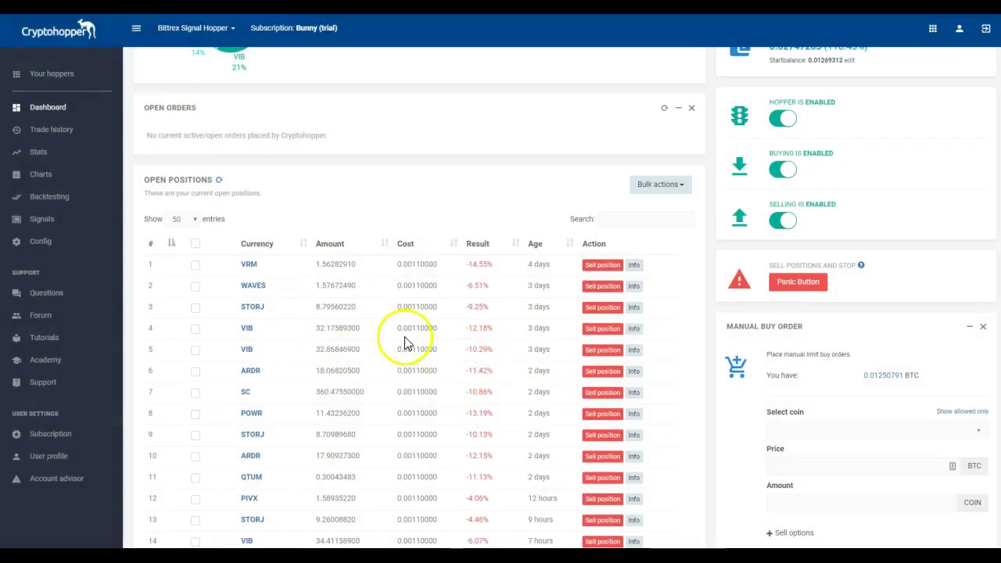
Step: Select all open positions and save a percentage profit of 25 for them in bulk
left_click(196, 245)
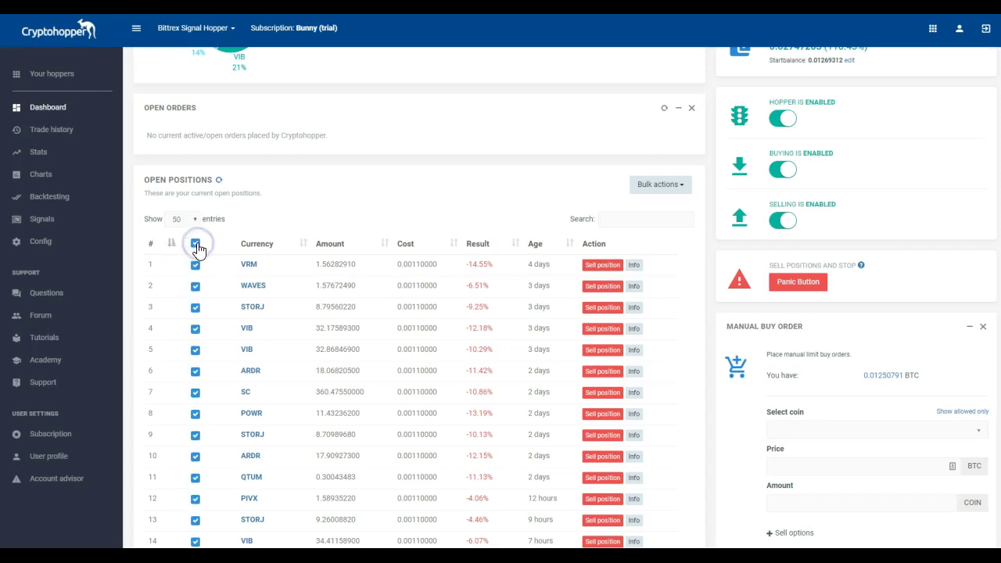
left_click(674, 185)
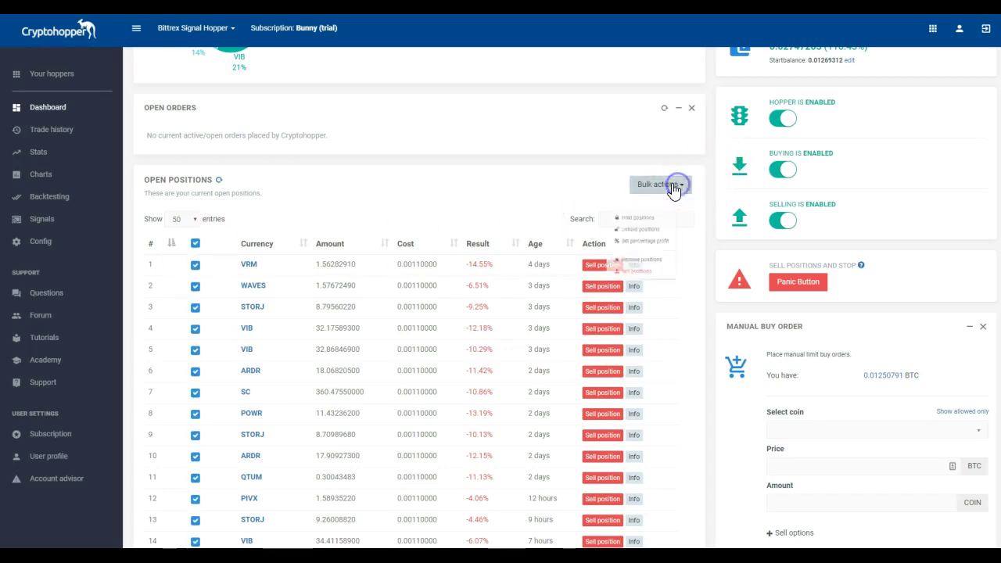
left_click(630, 239)
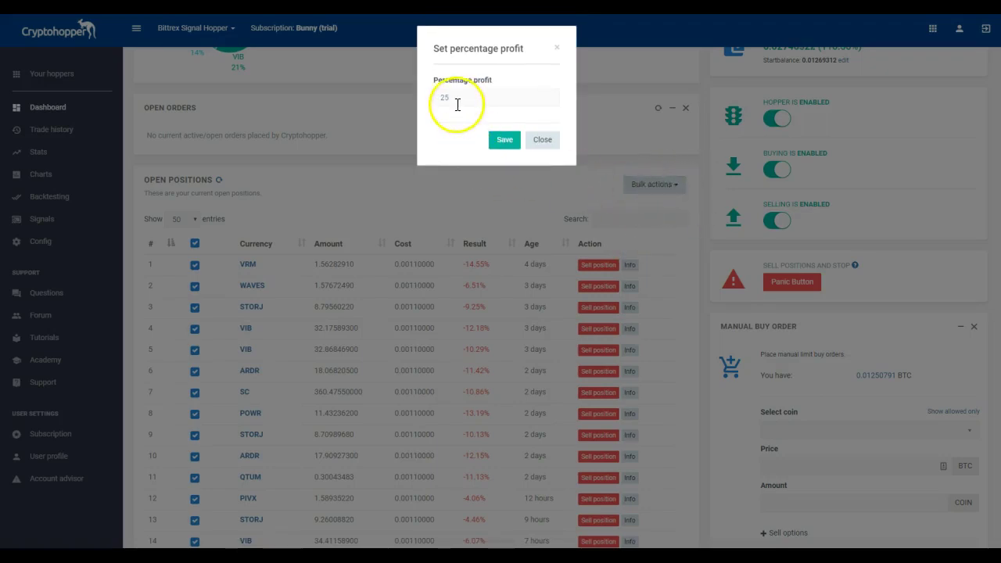
left_click(498, 141)
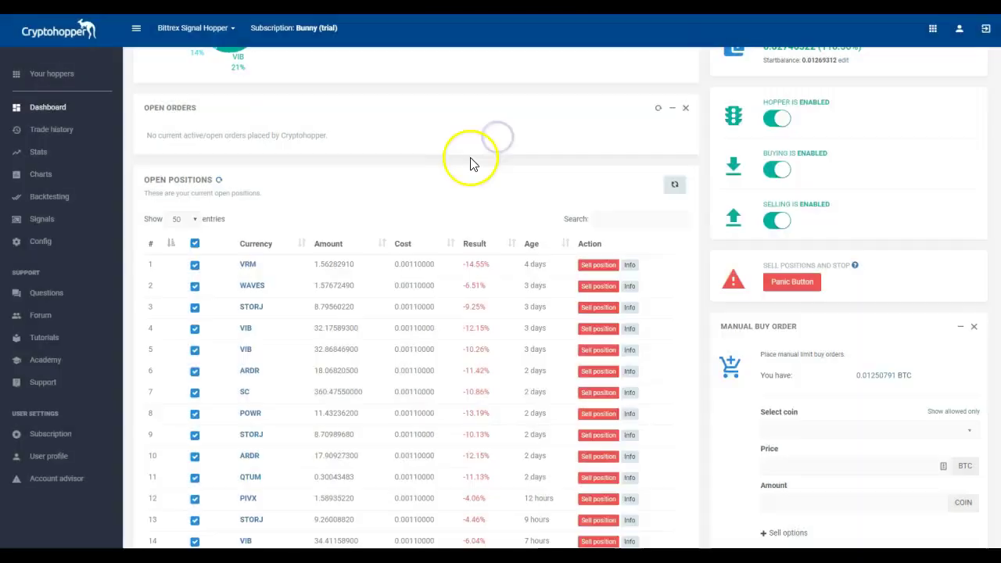
left_click(493, 357)
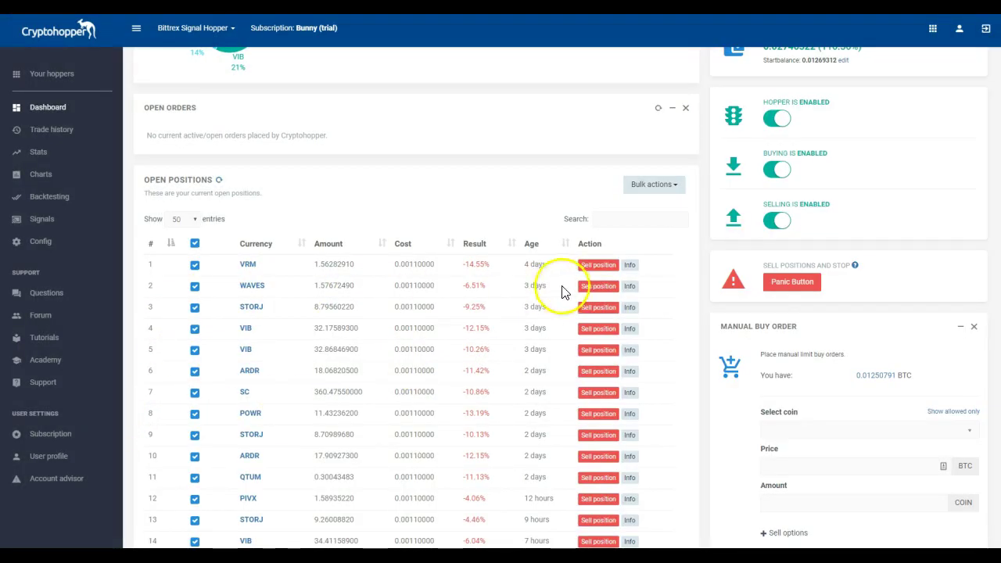
Step: Open the WAVES position's details, and search Google for coinmarketcap to open the CoinMarketCap site
left_click(629, 289)
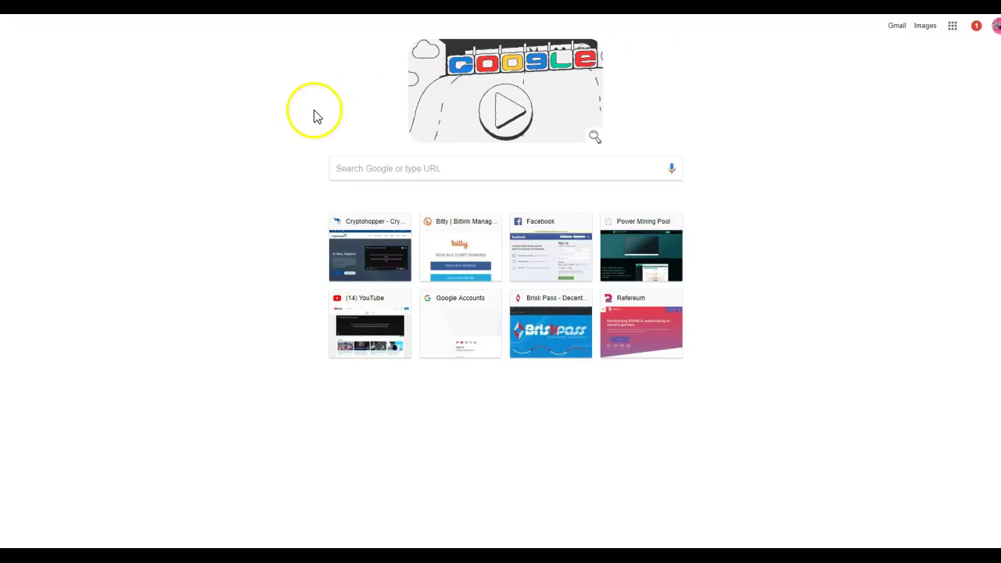
type("coin")
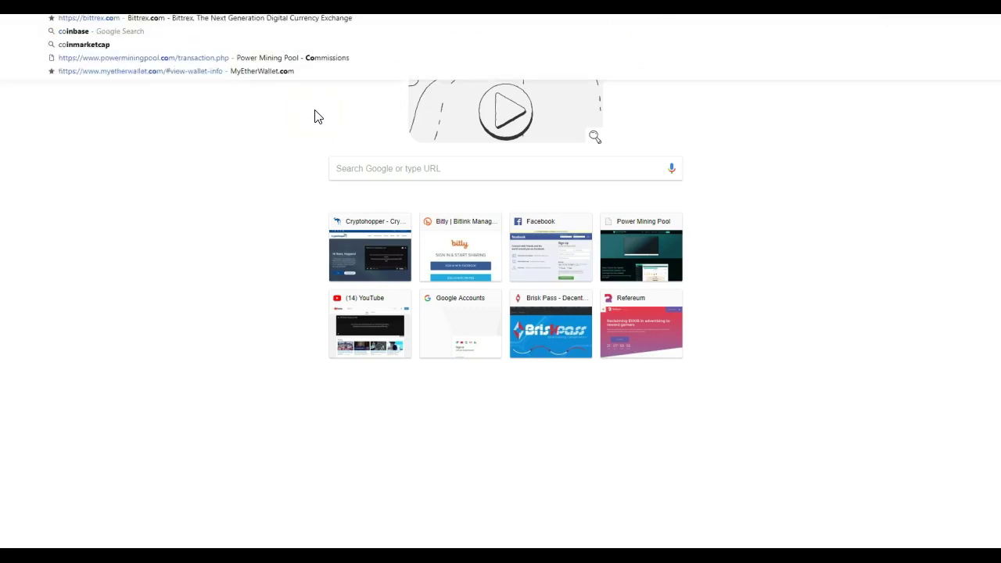
type("mar")
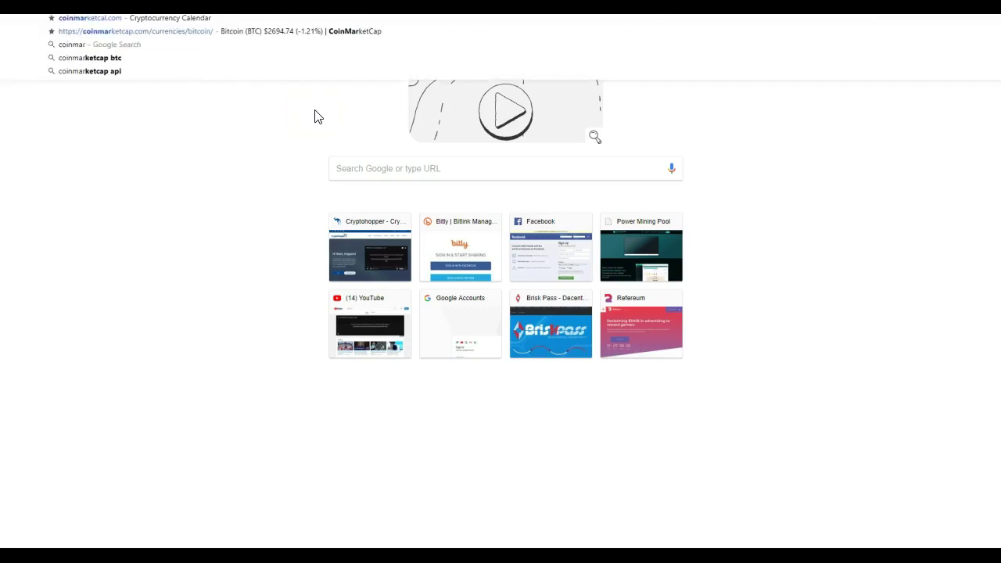
key("Return")
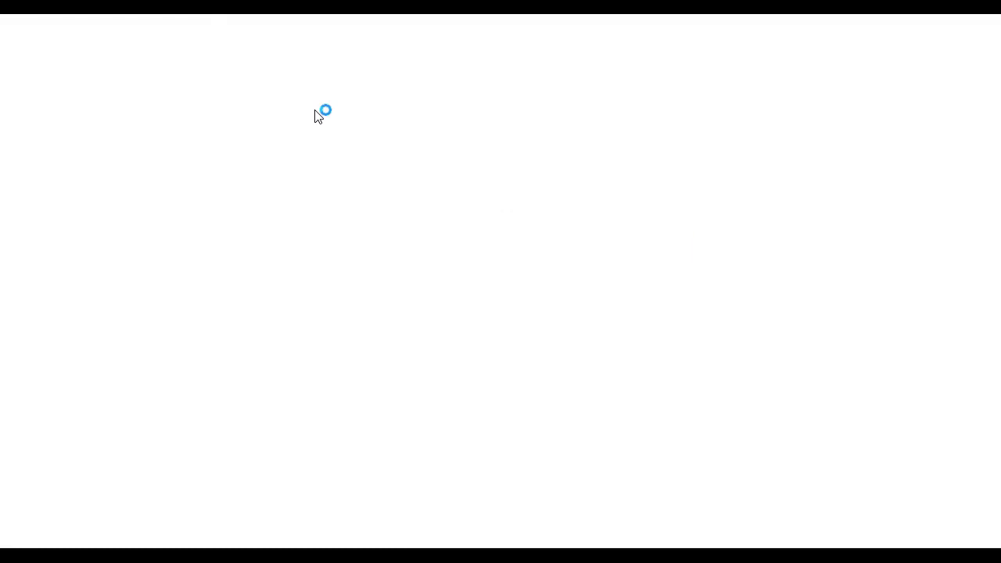
left_click(350, 178)
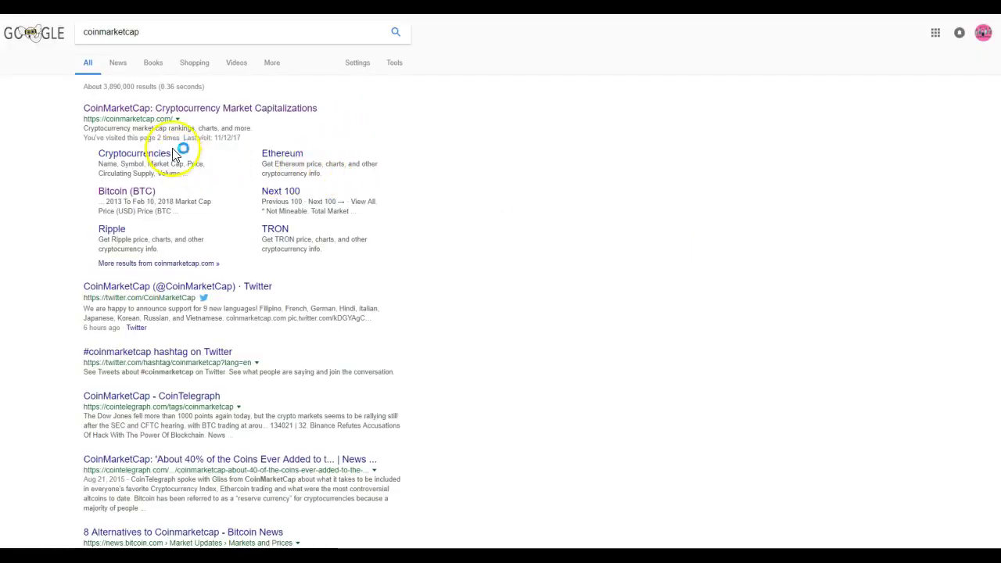
left_click(217, 121)
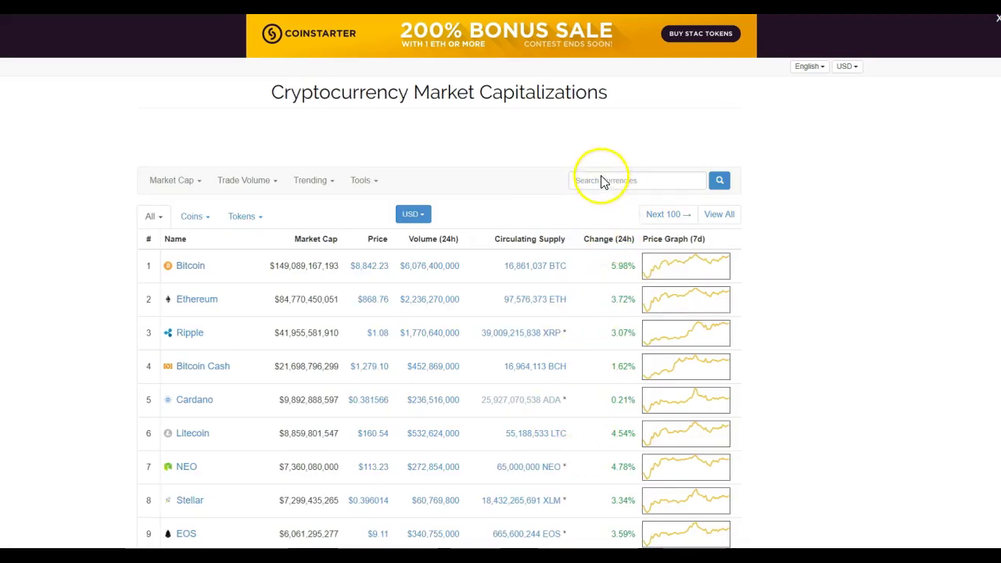
Step: Try to search CoinMarketCap's currencies for Waves
left_click(599, 179)
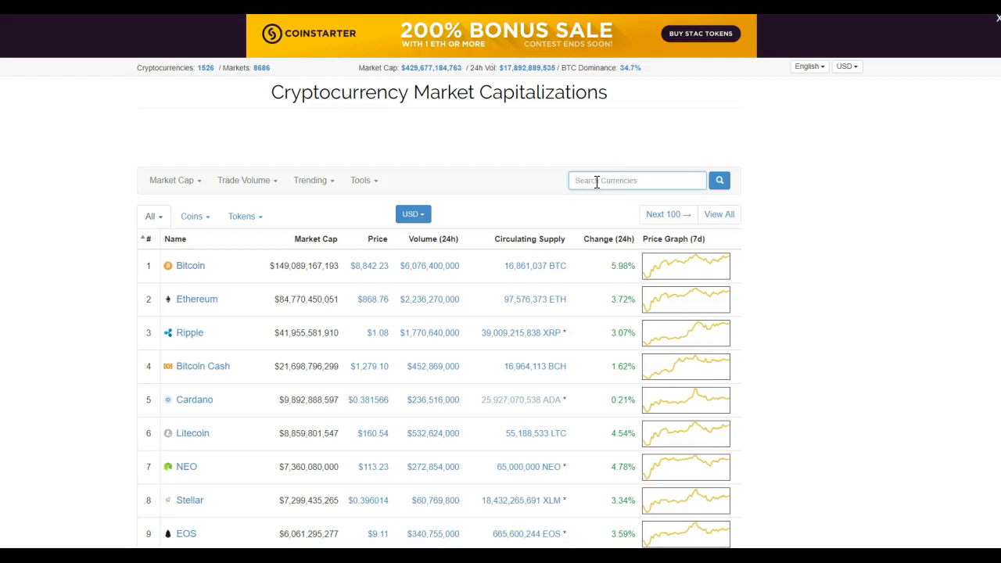
type("w")
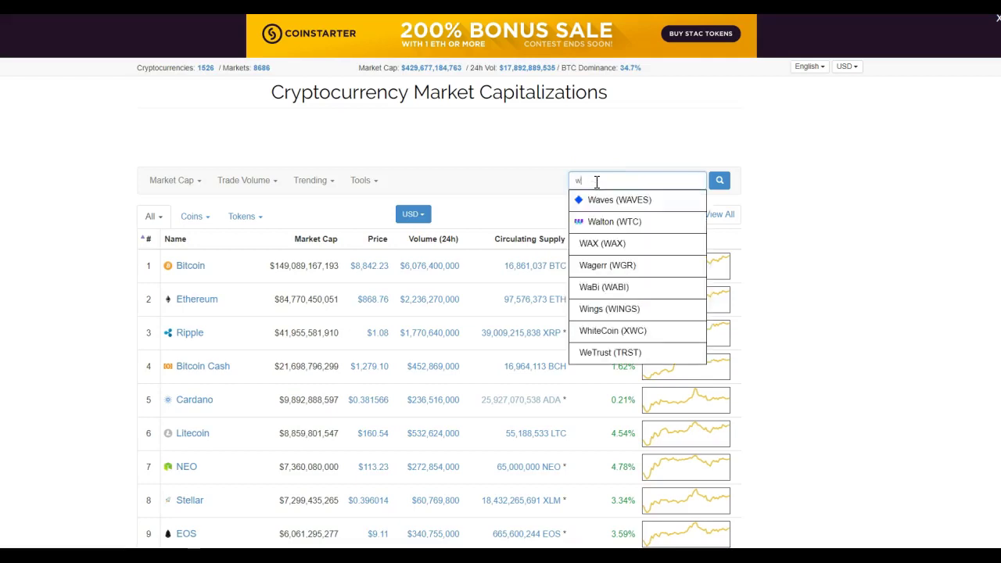
type("a")
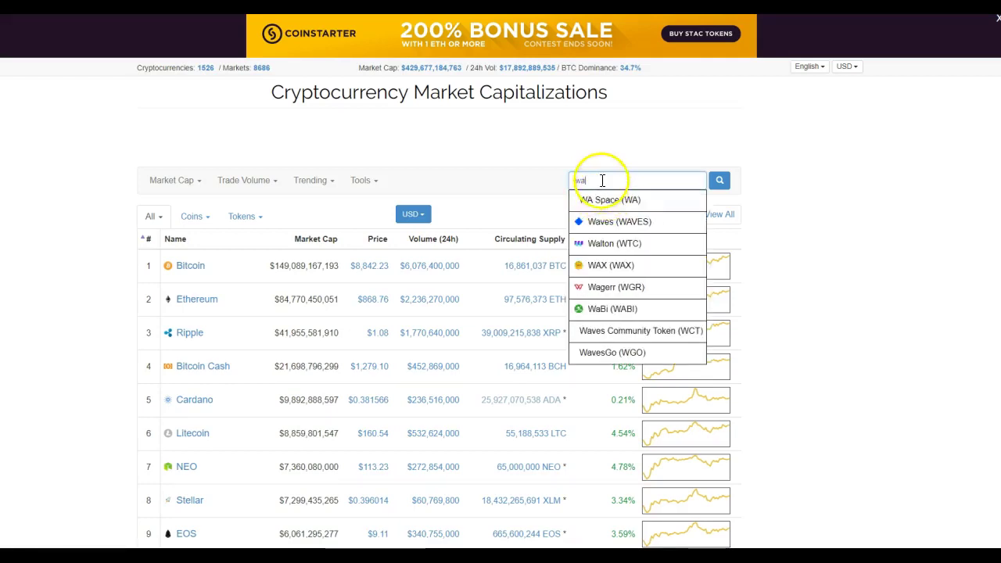
left_click(612, 223)
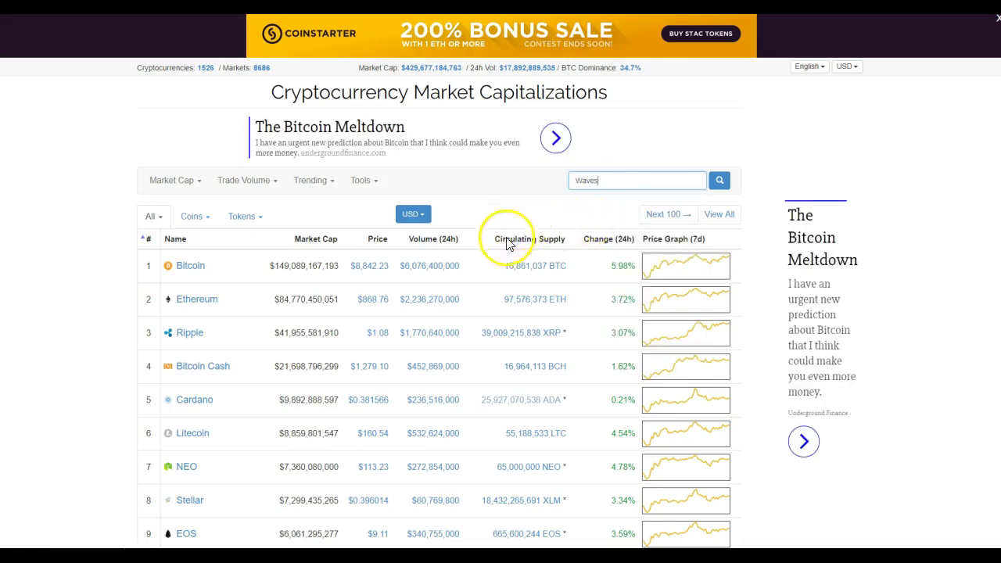
left_click(717, 181)
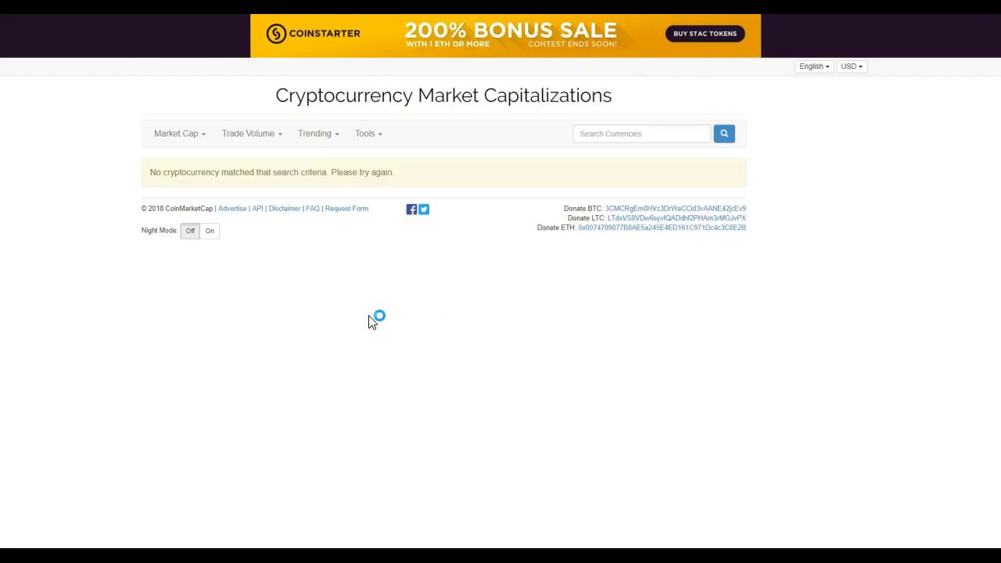
Step: Open the Waves (WAVES) page through the currency search and examine its price and market cap chart
left_click(411, 320)
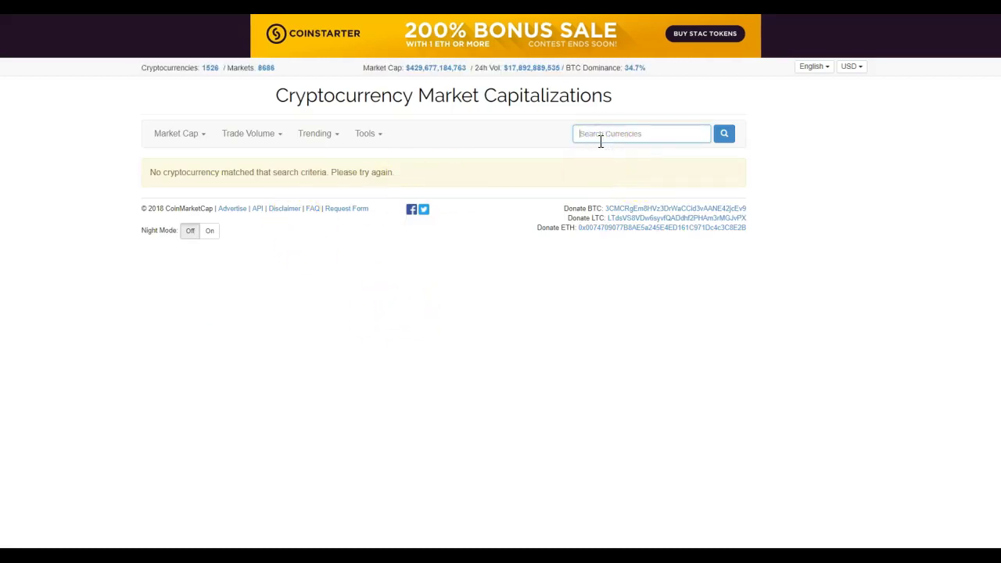
type("wa")
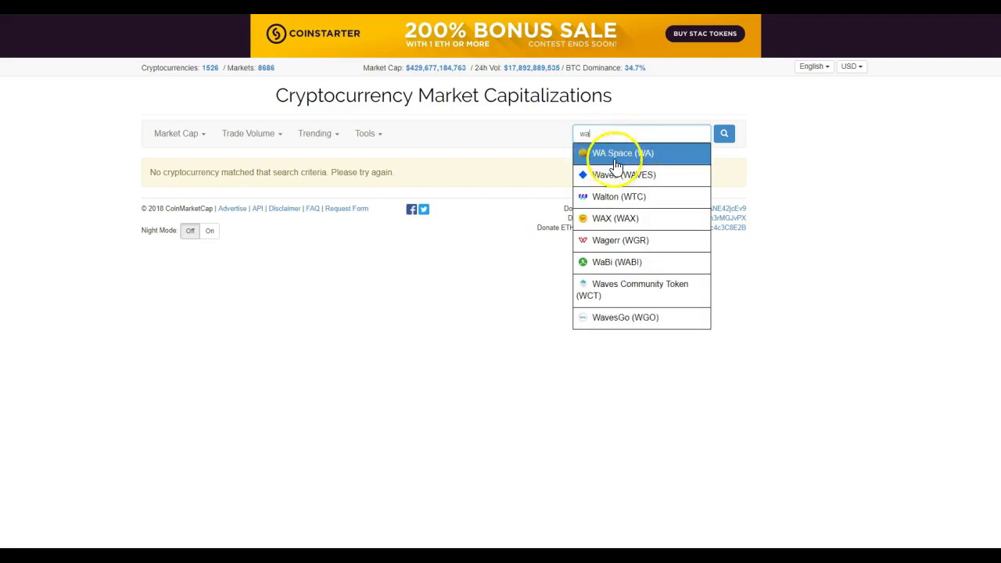
left_click(604, 174)
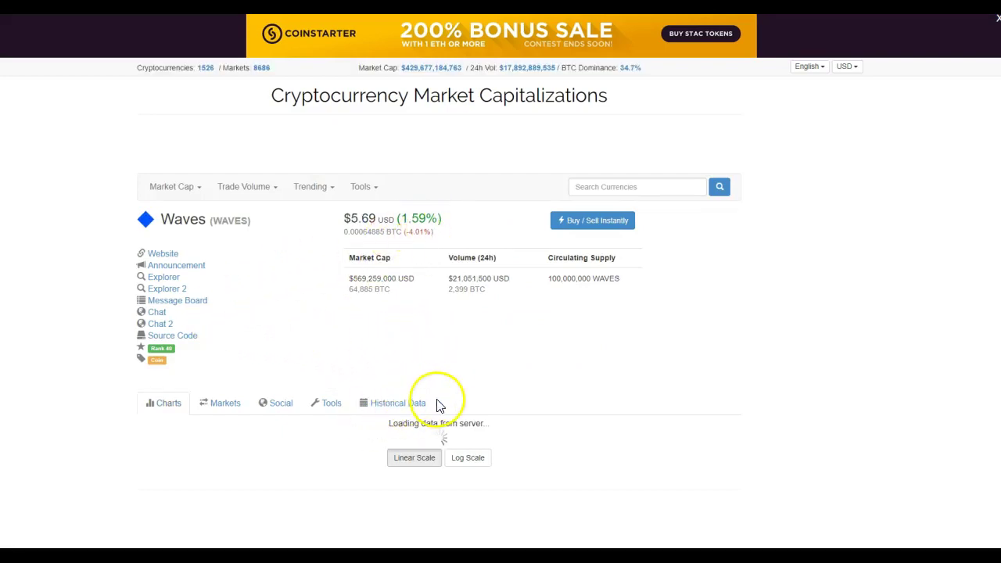
scroll(448, 410, "down", 3)
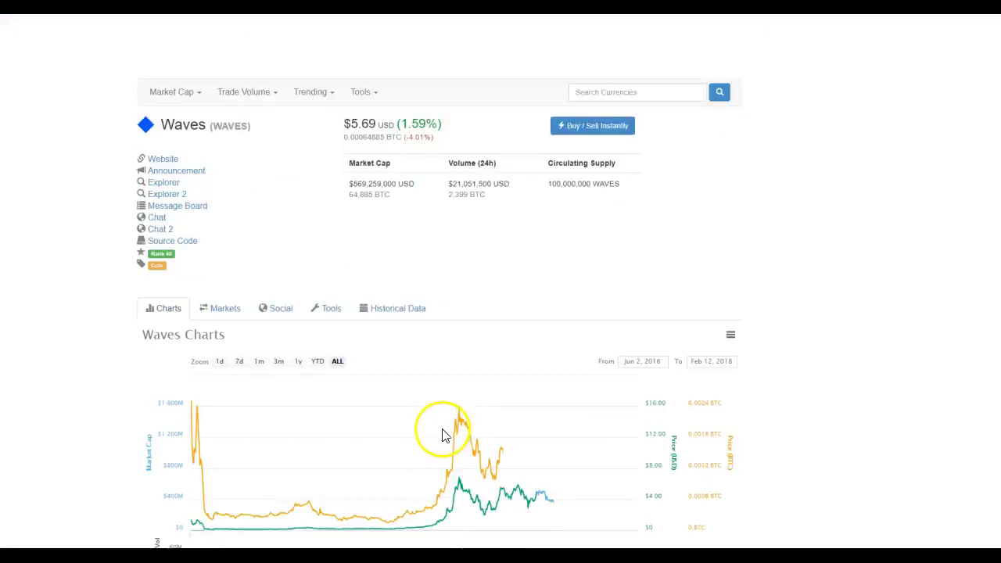
mouse_move(514, 430)
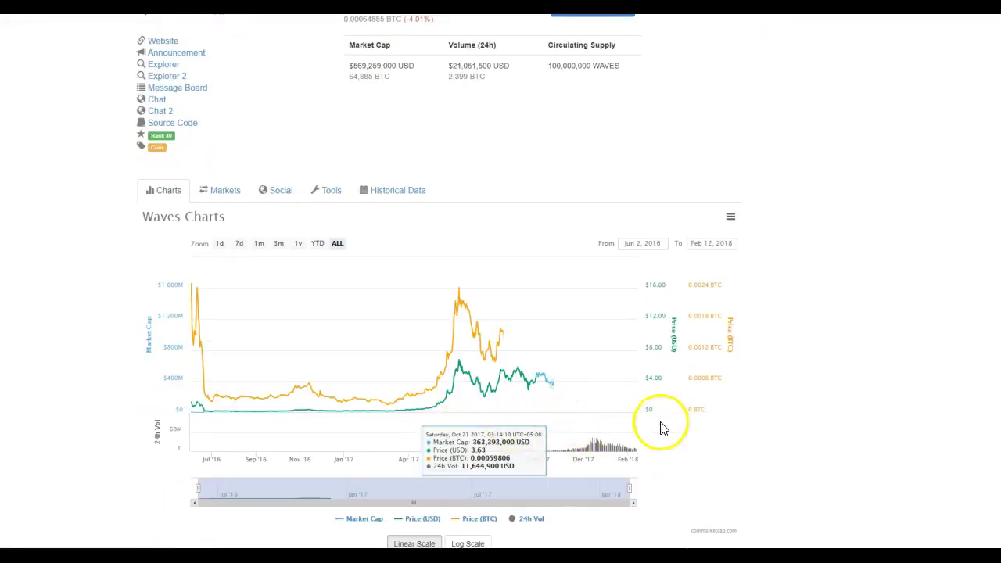
scroll(672, 435, "down", 1)
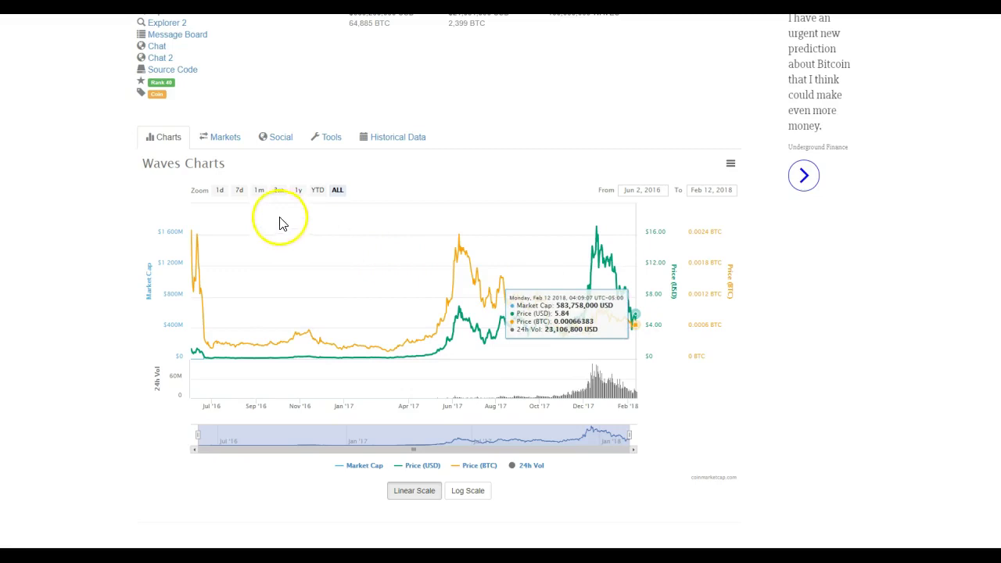
Step: Limit the Waves chart to one month and examine the price's course up to the latest data point
left_click(259, 189)
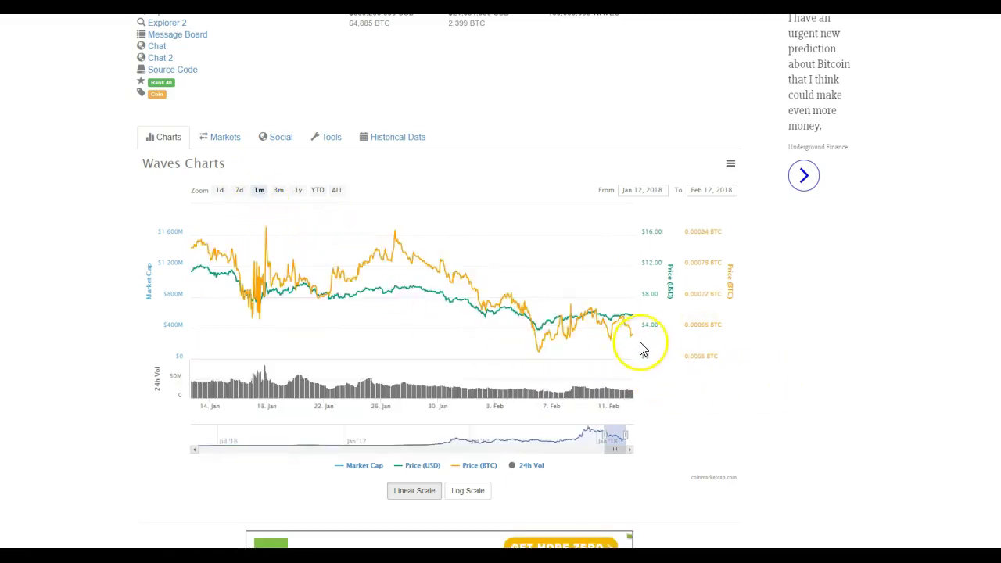
mouse_move(634, 341)
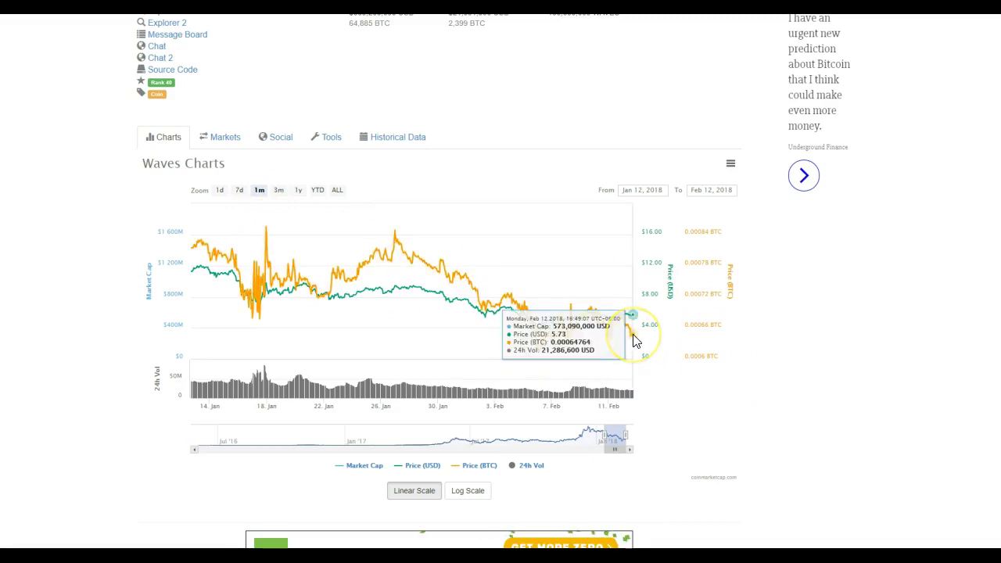
left_click(633, 321)
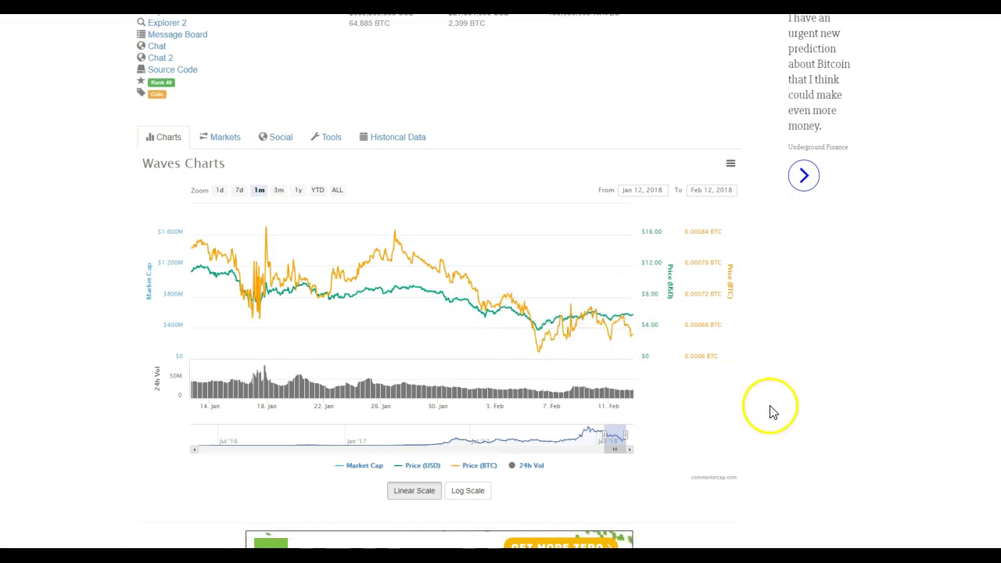
scroll(759, 411, "down", 1)
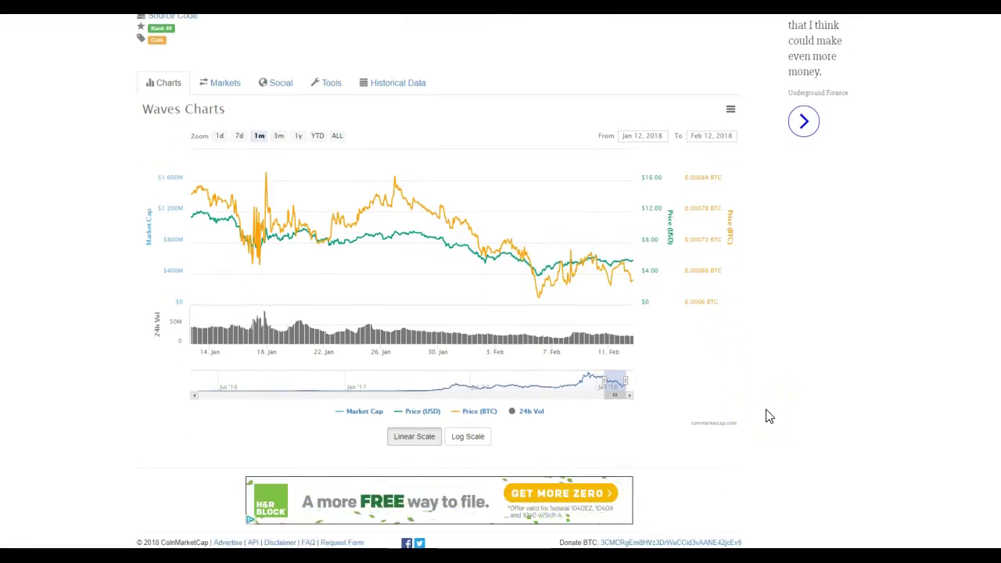
scroll(748, 415, "up", 3)
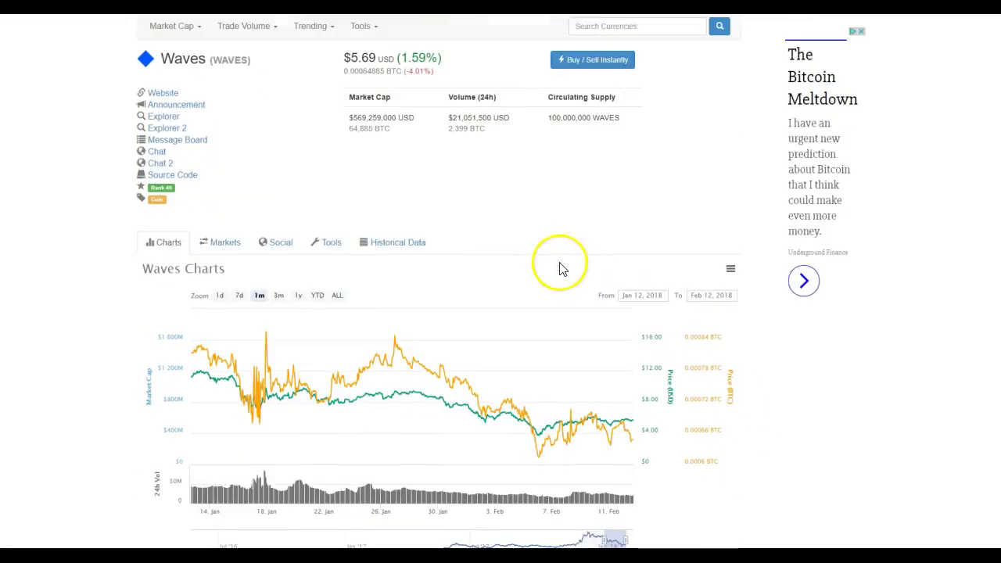
Step: Open the historical data for Waves and examine the daily prices from Jan 13 to Feb 12, 2018
left_click(402, 245)
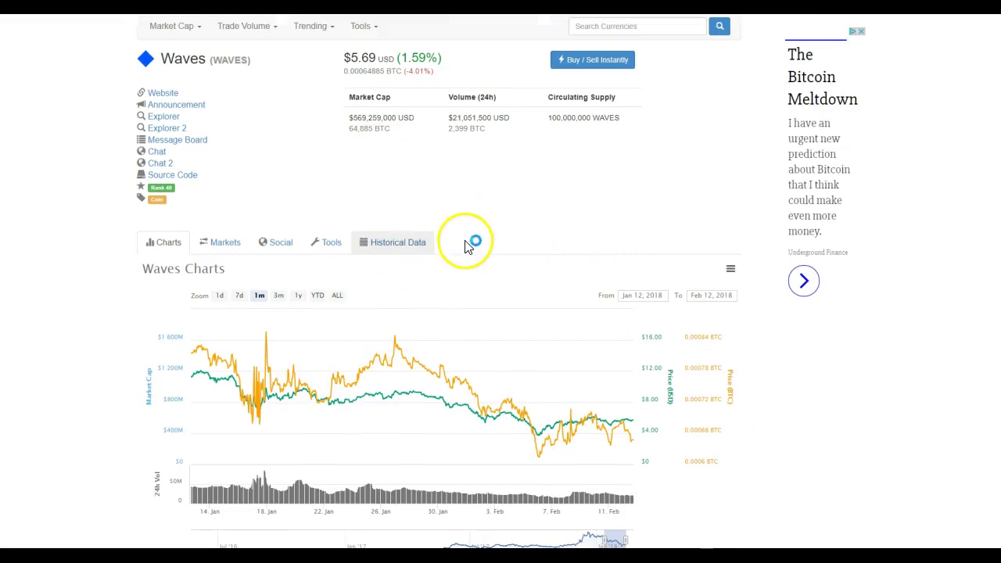
scroll(412, 388, "down", 1)
scroll(412, 388, "down", 4)
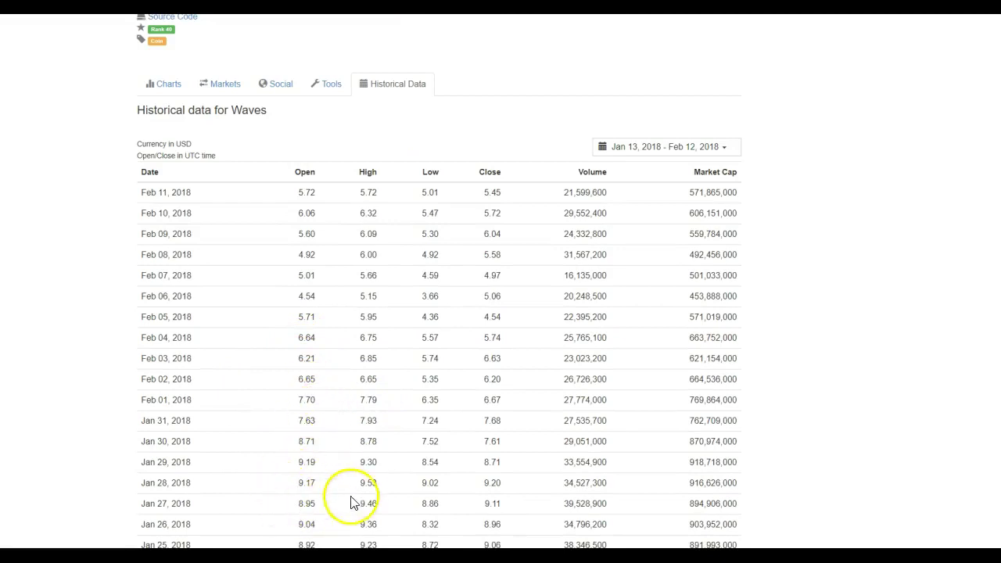
scroll(340, 489, "down", 1)
scroll(340, 488, "down", 3)
scroll(305, 495, "down", 1)
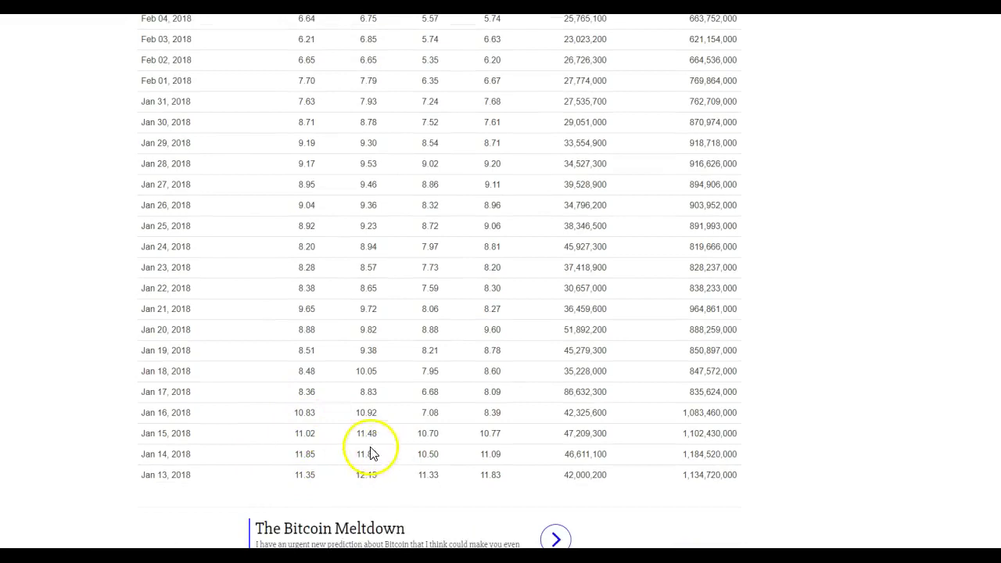
scroll(375, 457, "up", 3)
scroll(383, 465, "up", 4)
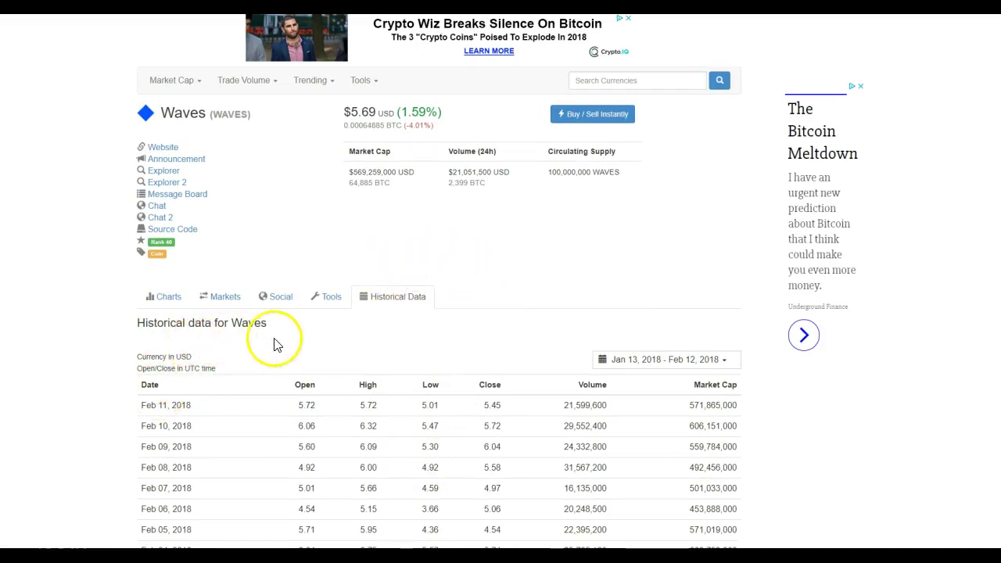
Step: Open the Waves social media feeds and read through the wavesplatform tweets
left_click(283, 296)
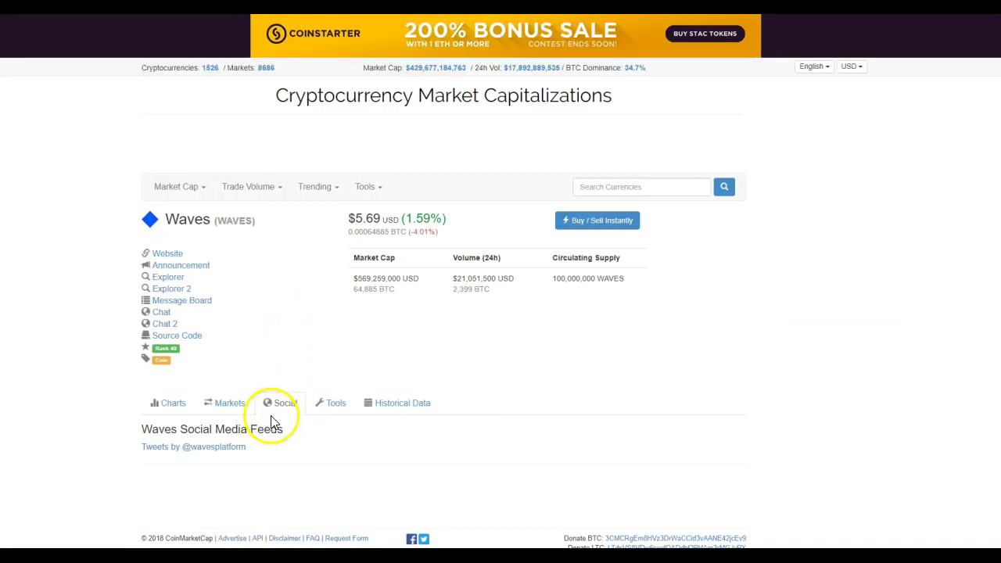
scroll(319, 434, "down", 4)
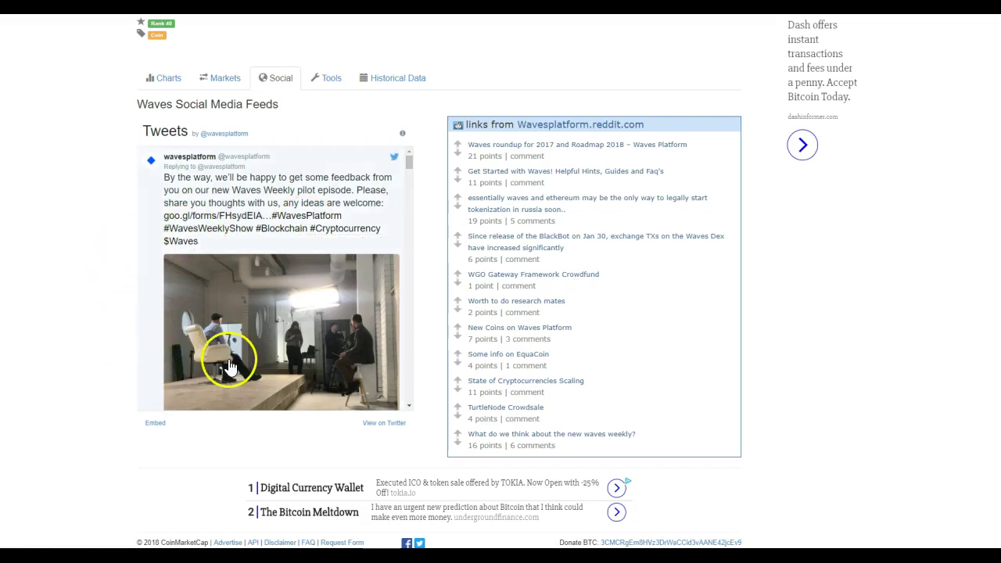
scroll(229, 367, "down", 3)
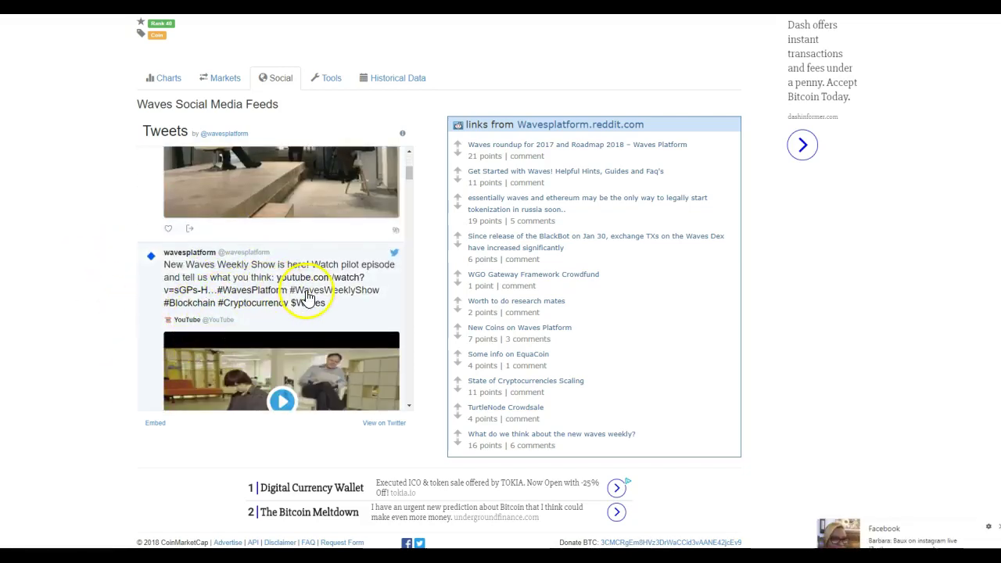
scroll(307, 297, "down", 6)
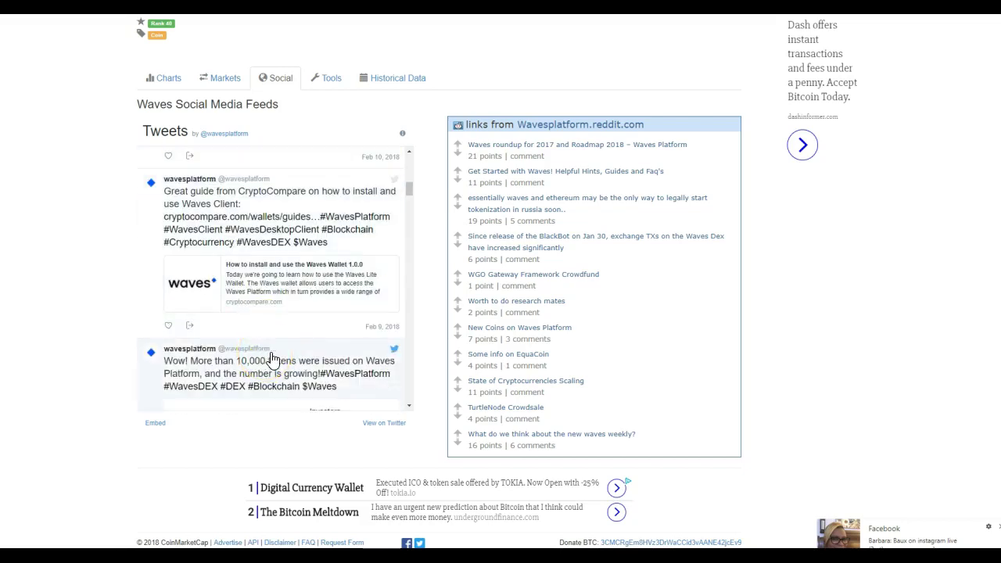
scroll(273, 356, "down", 5)
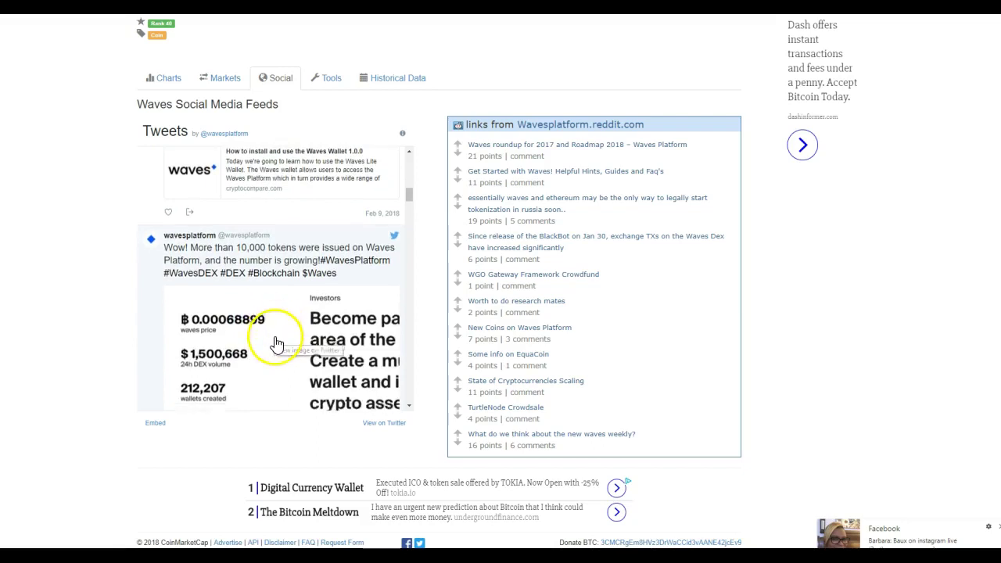
scroll(274, 345, "down", 4)
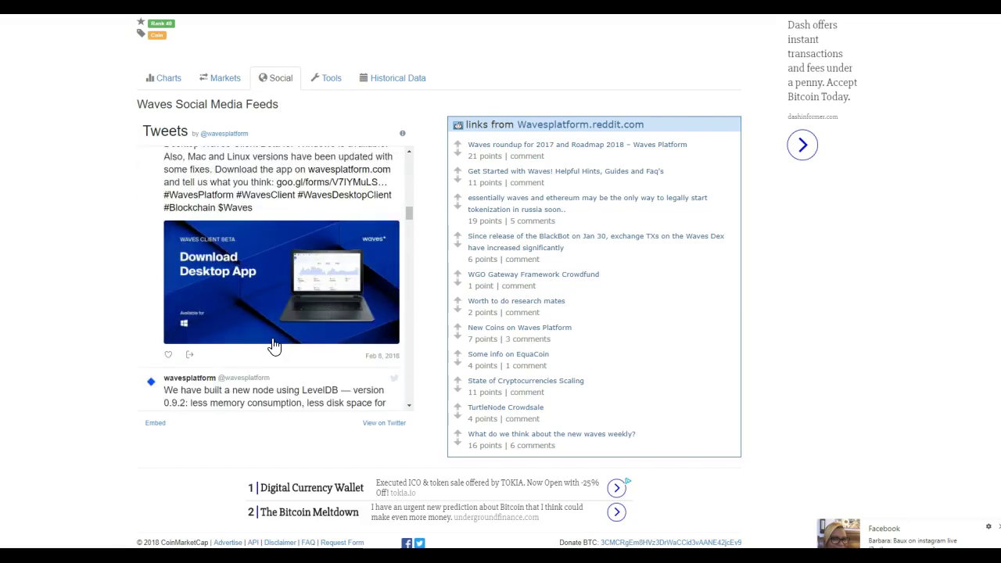
scroll(273, 345, "down", 5)
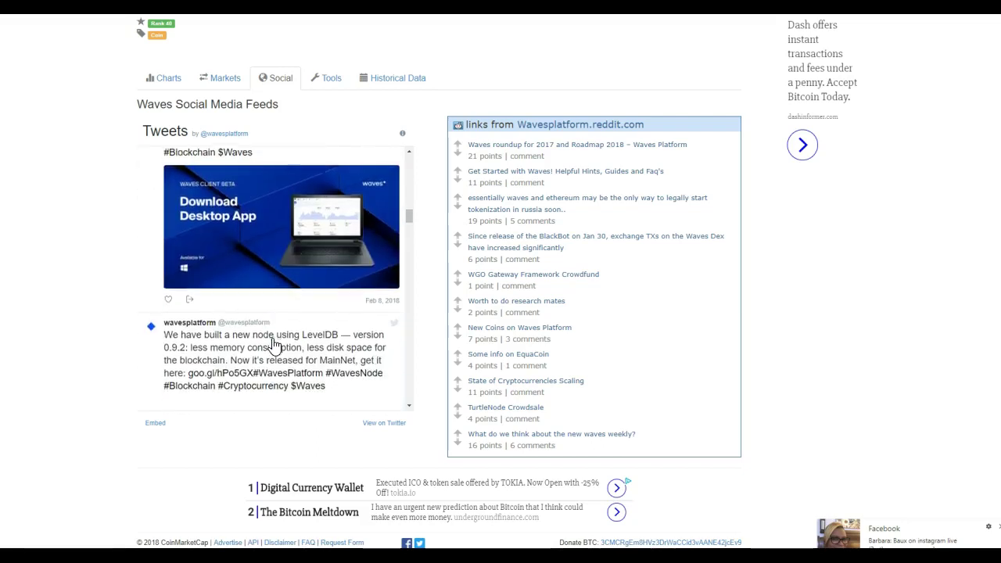
scroll(273, 345, "down", 5)
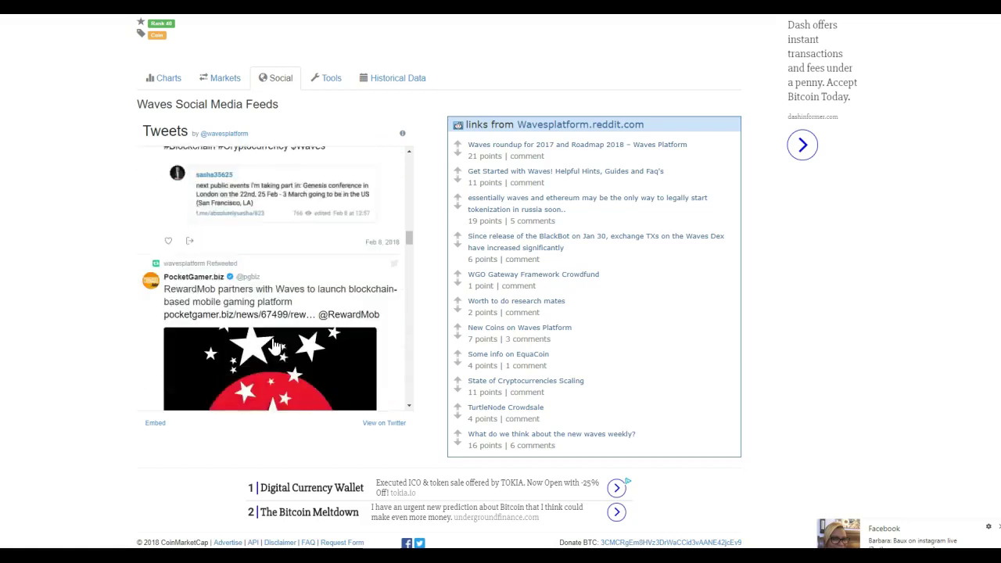
scroll(272, 345, "down", 3)
scroll(261, 305, "up", 5)
scroll(283, 177, "up", 5)
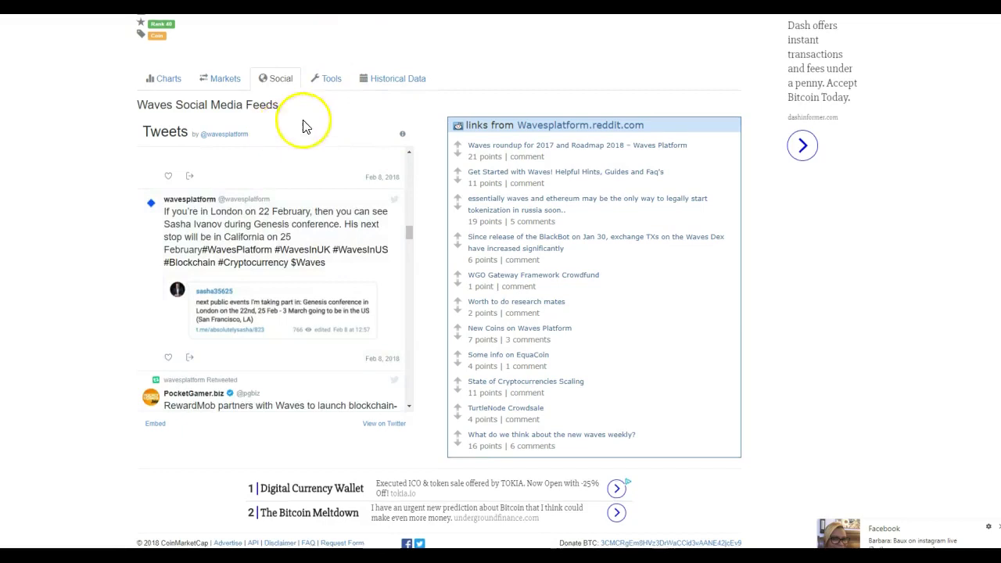
Step: Open the Waves markets and examine which exchanges and trading pairs offer the coin
scroll(352, 145, "up", 3)
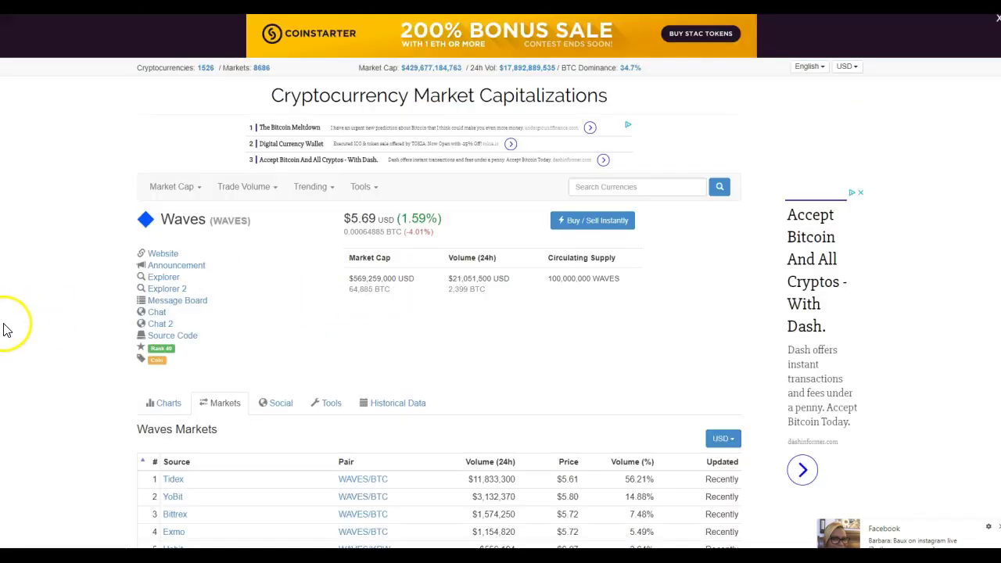
scroll(235, 459, "down", 3)
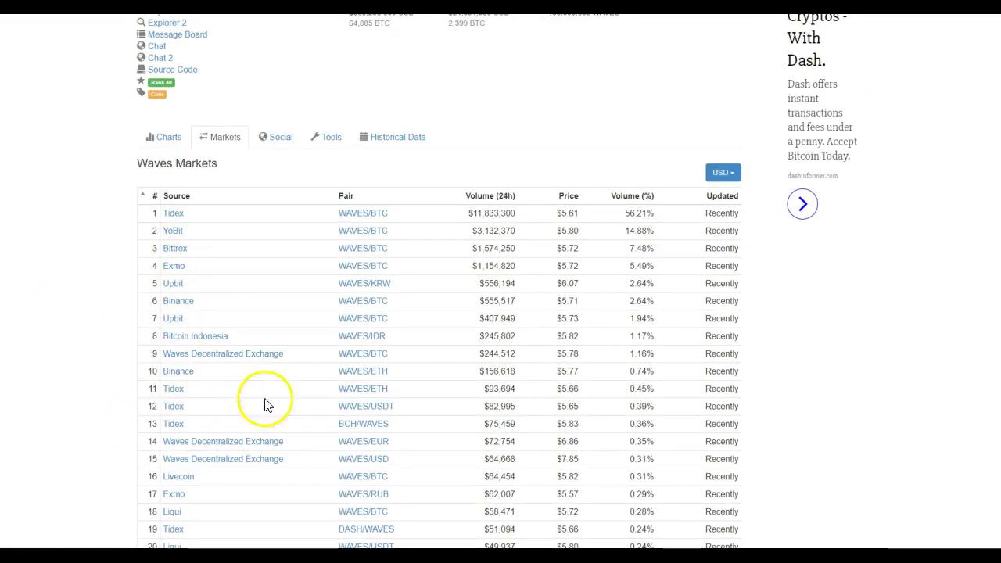
scroll(227, 440, "down", 1)
scroll(192, 449, "down", 1)
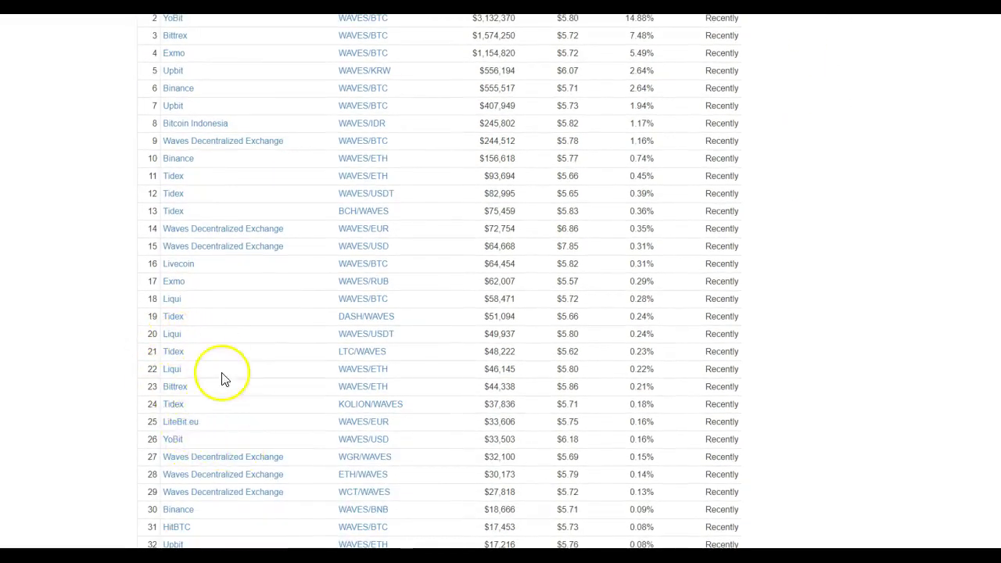
scroll(181, 508, "down", 1)
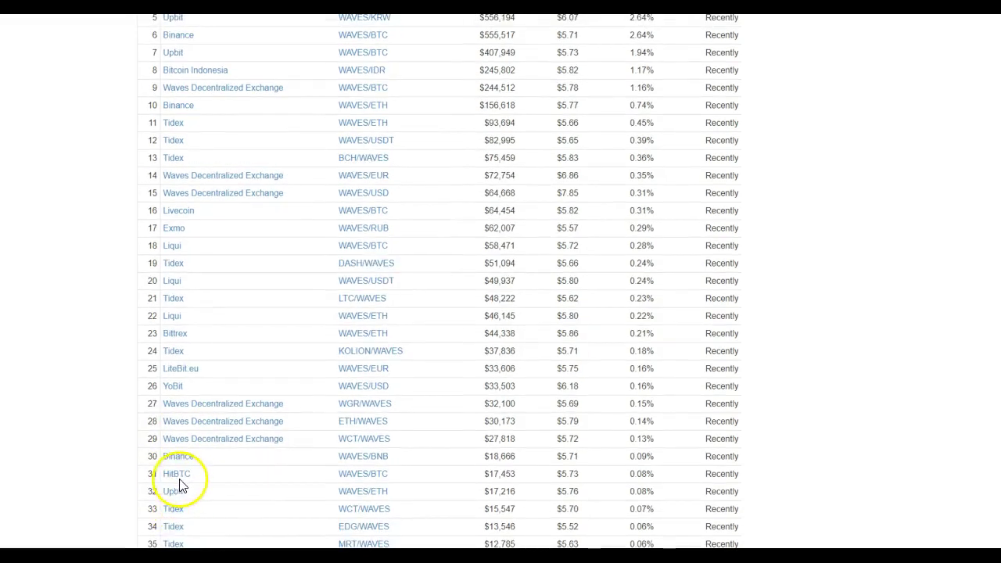
scroll(257, 458, "up", 5)
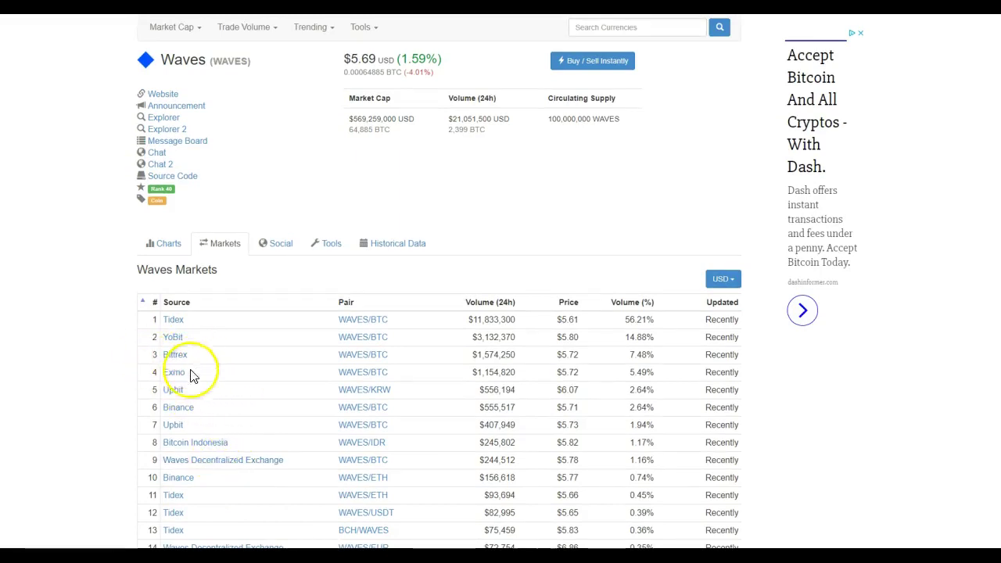
scroll(267, 397, "up", 1)
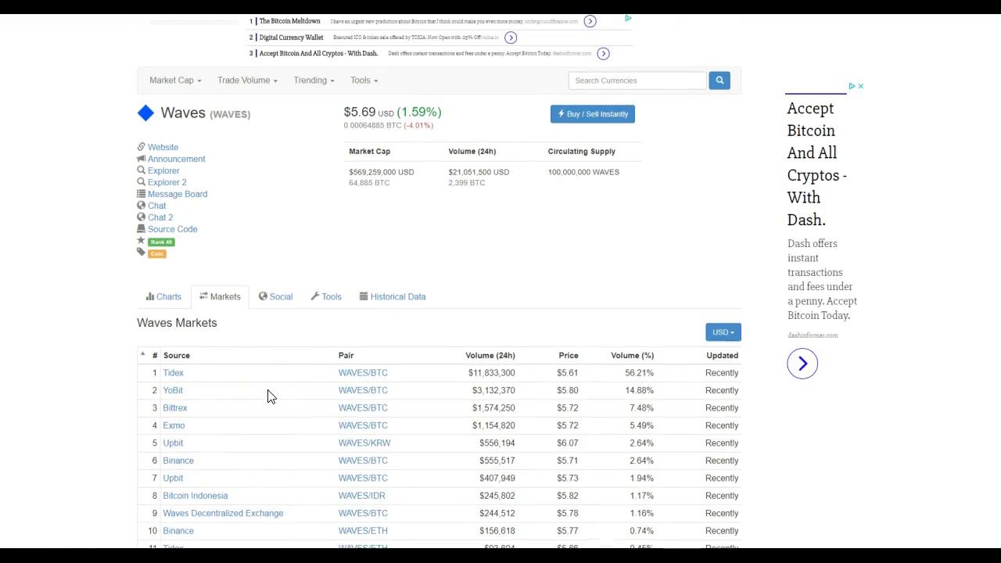
scroll(264, 405, "up", 2)
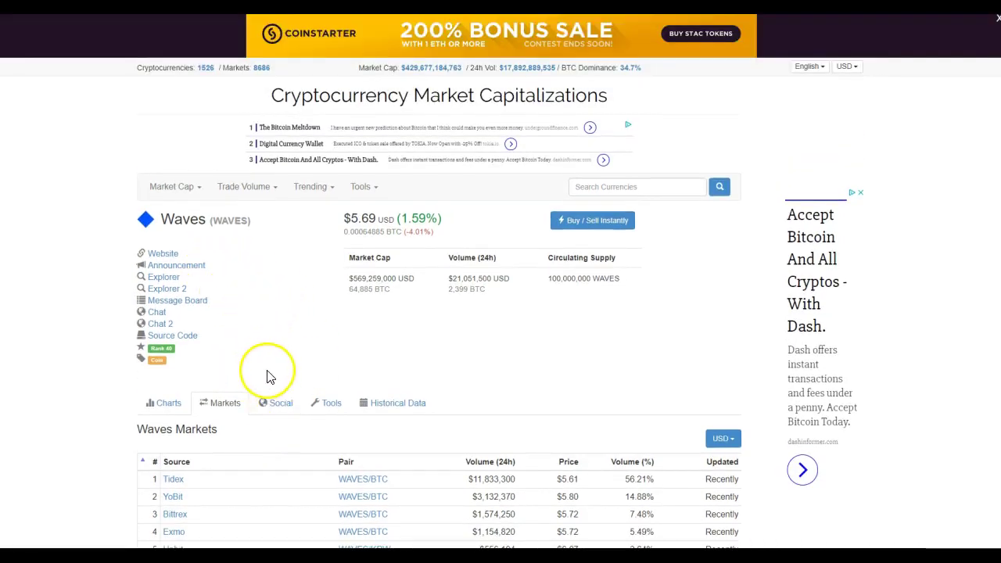
scroll(267, 375, "down", 1)
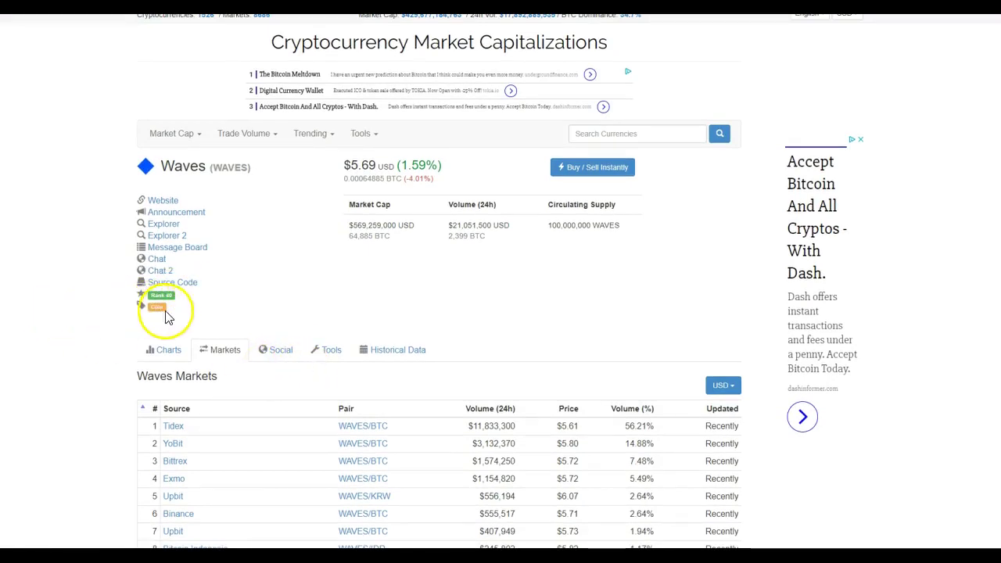
scroll(277, 319, "up", 1)
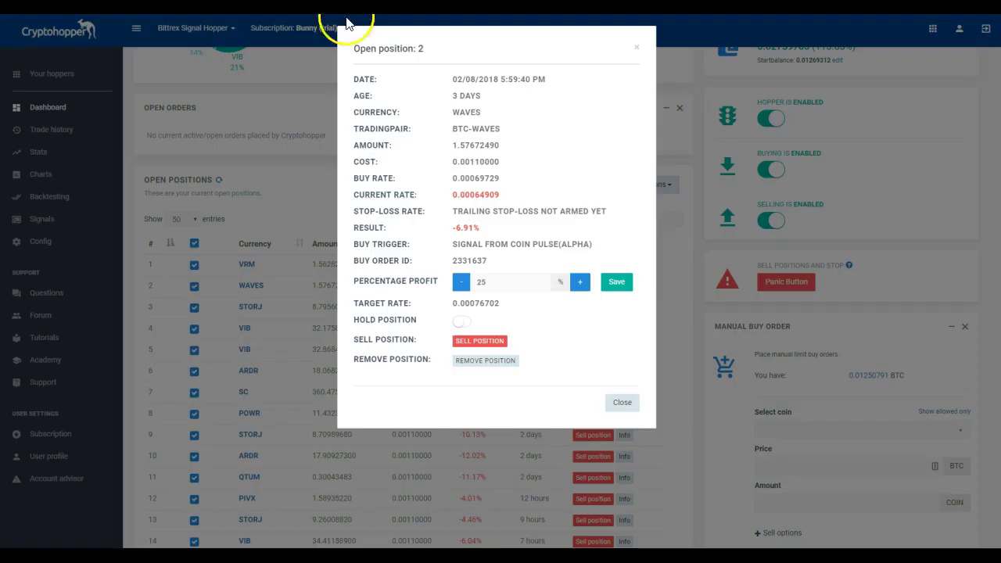
Step: Close the WAVES position's details in Cryptohopper, and search CoinMarketCap for Storj (STORJ) to view its one-month chart
left_click(623, 405)
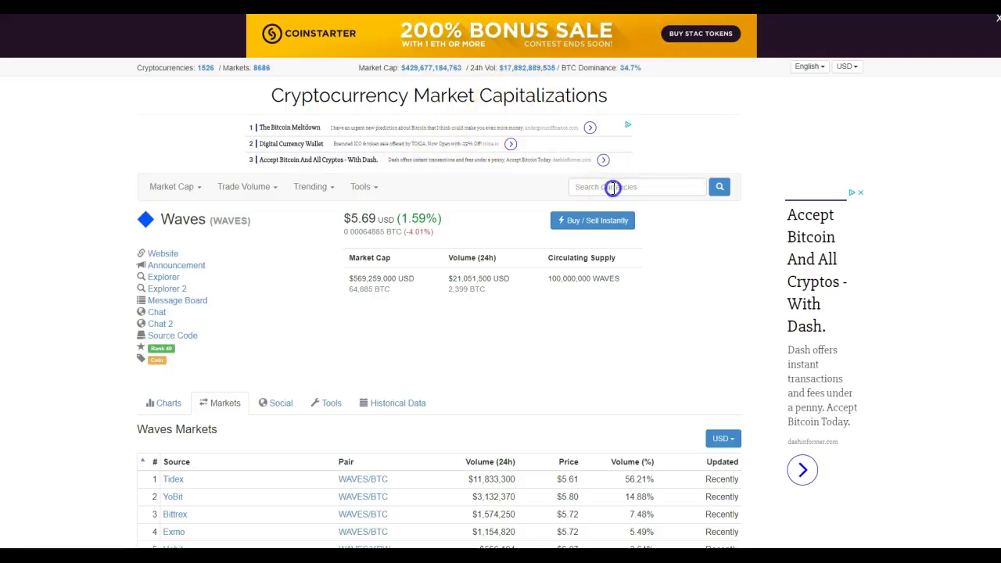
type("storj")
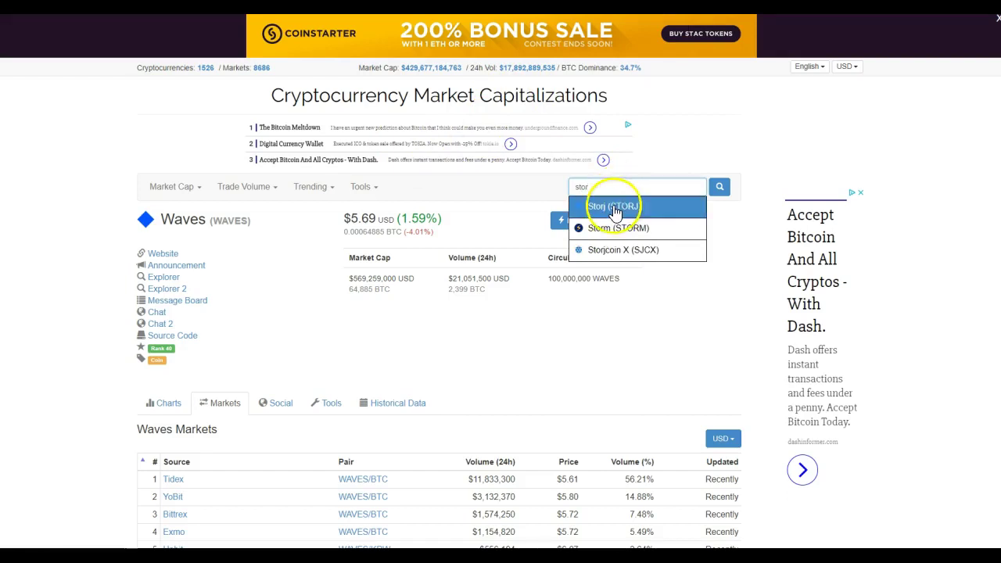
left_click(614, 207)
left_click(708, 189)
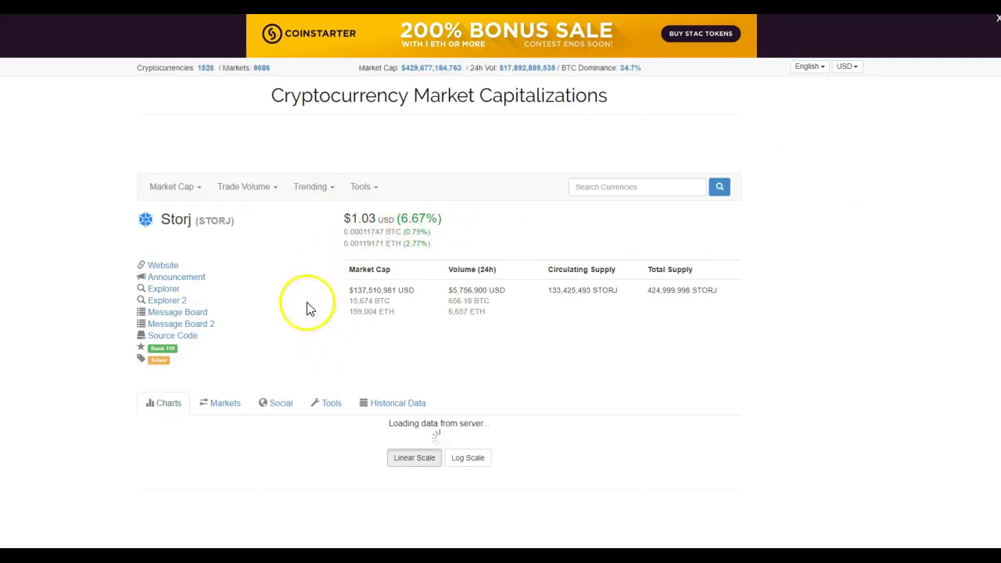
scroll(401, 361, "down", 3)
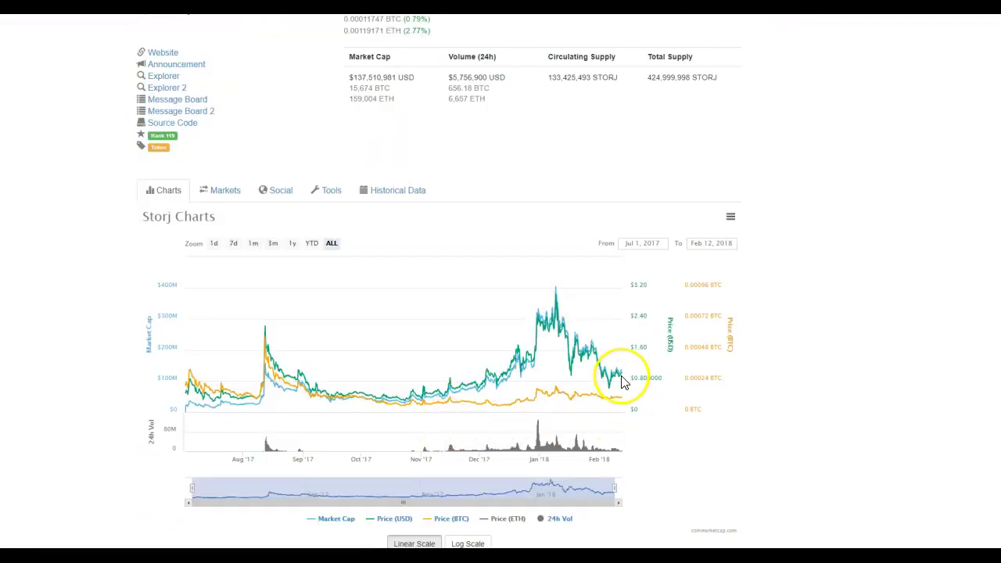
left_click(253, 245)
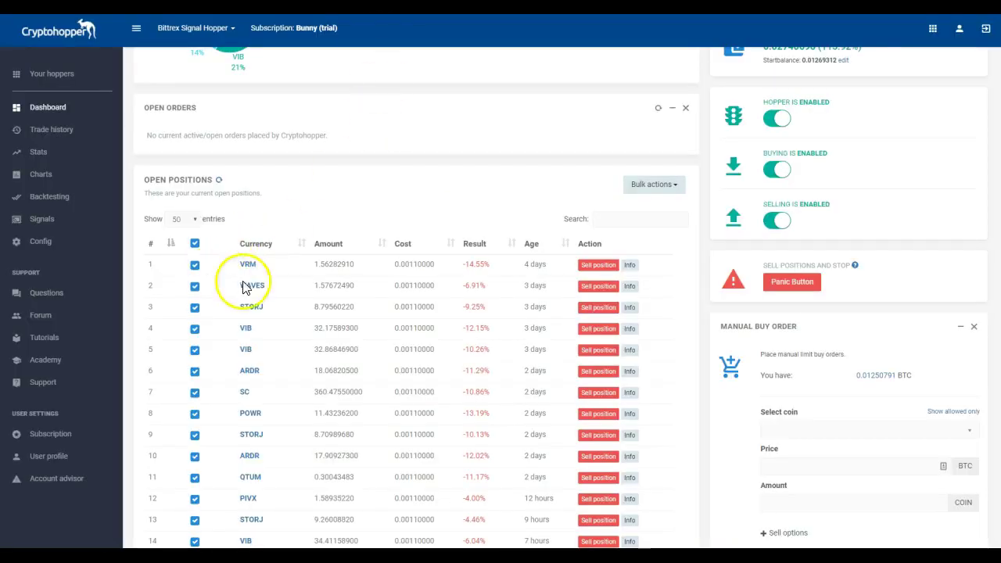
Step: Review the details of the 3-day-old STORJ position in Cryptohopper, close them, and look over the remaining open positions
left_click(630, 308)
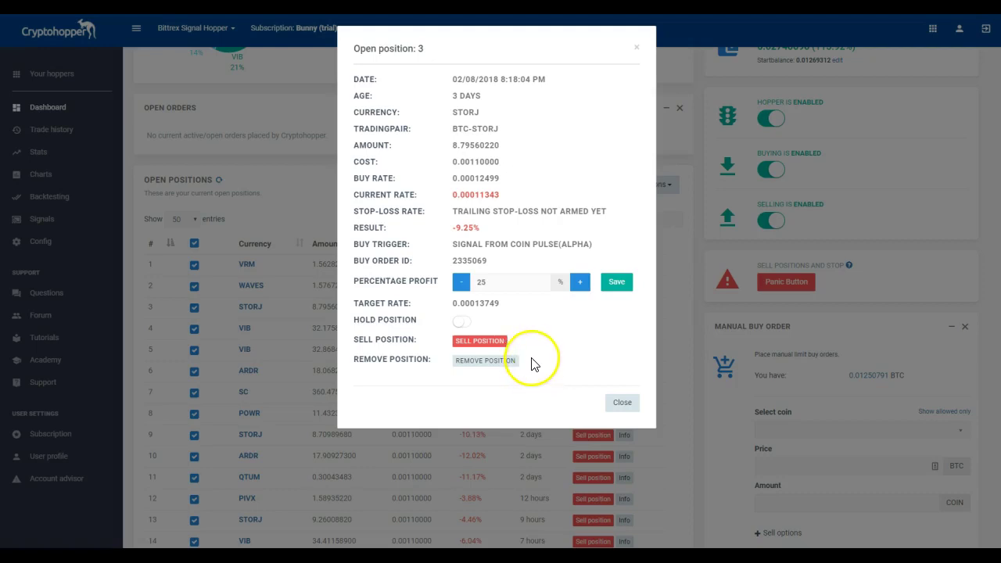
left_click(622, 402)
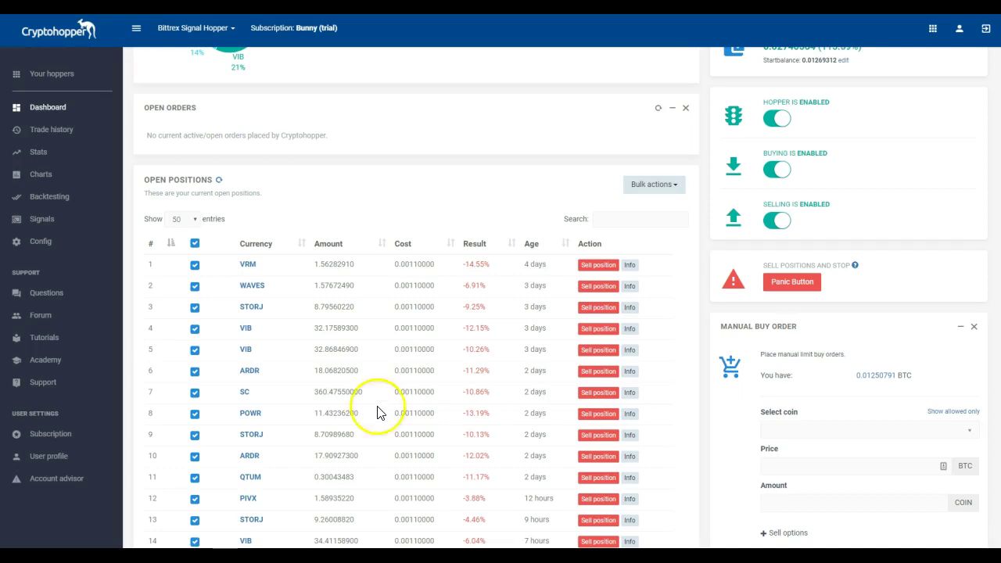
scroll(482, 484, "down", 2)
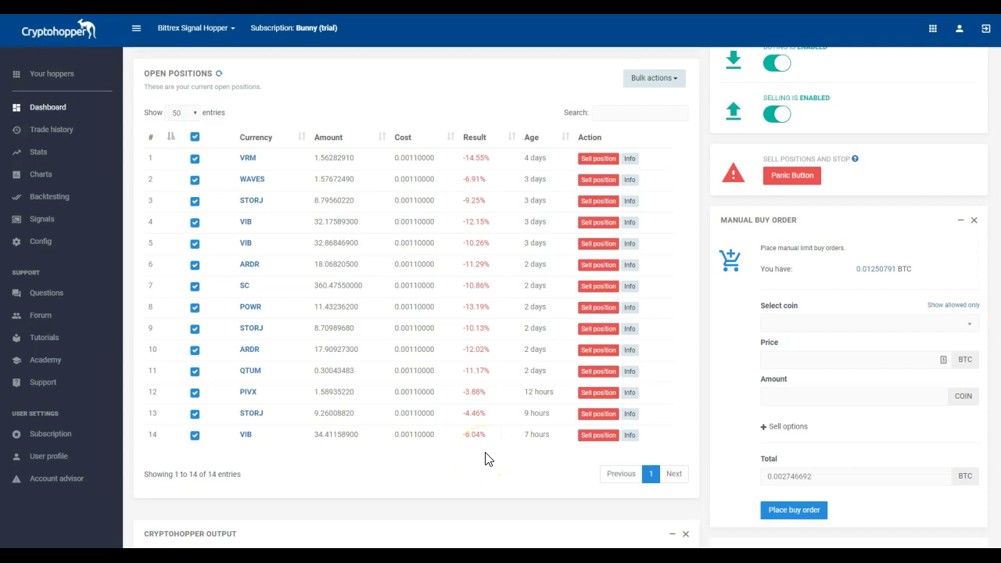
Step: Look over the open positions, open the trade history, and review the details of the latest DNT sell order
scroll(484, 459, "up", 5)
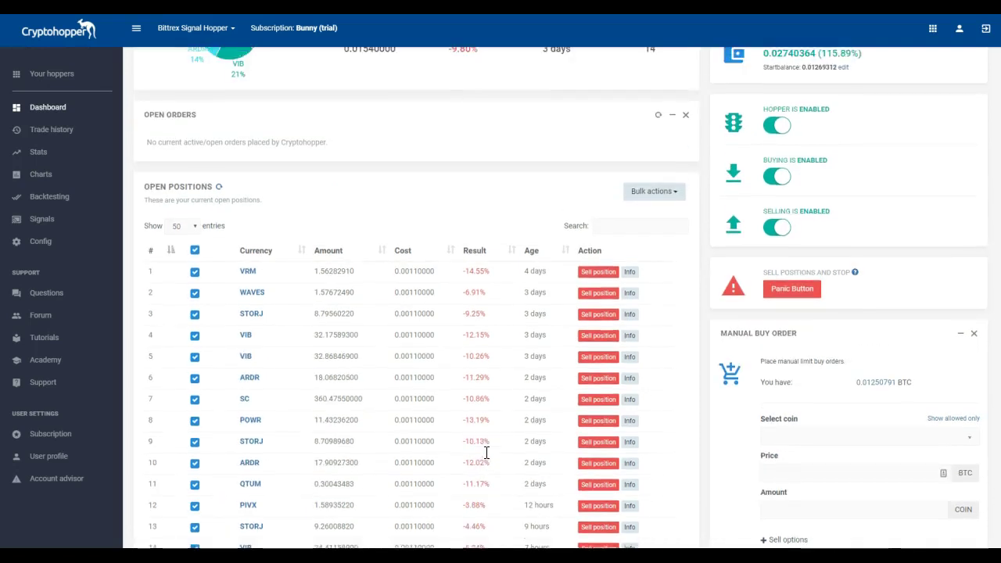
scroll(483, 465, "down", 3)
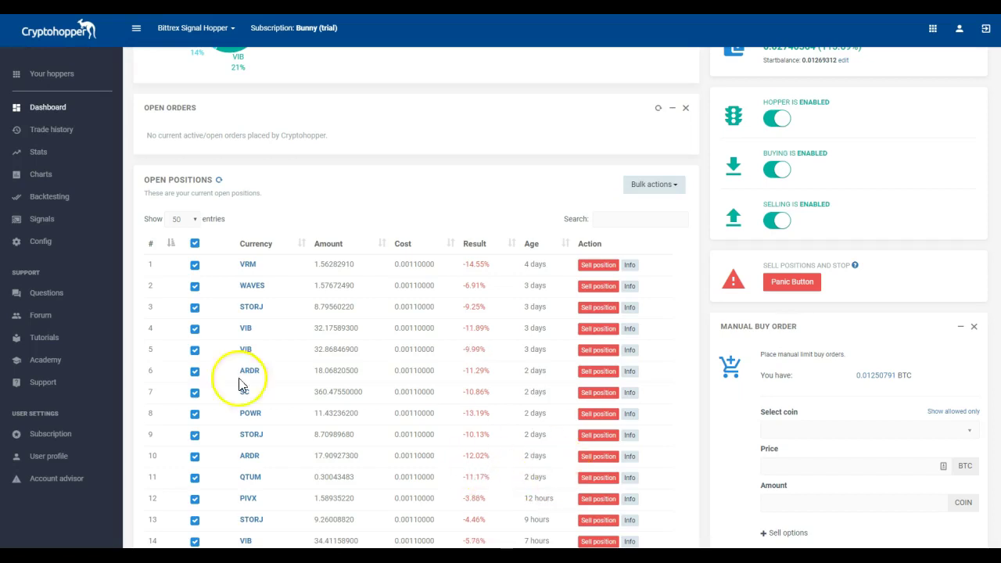
left_click(52, 134)
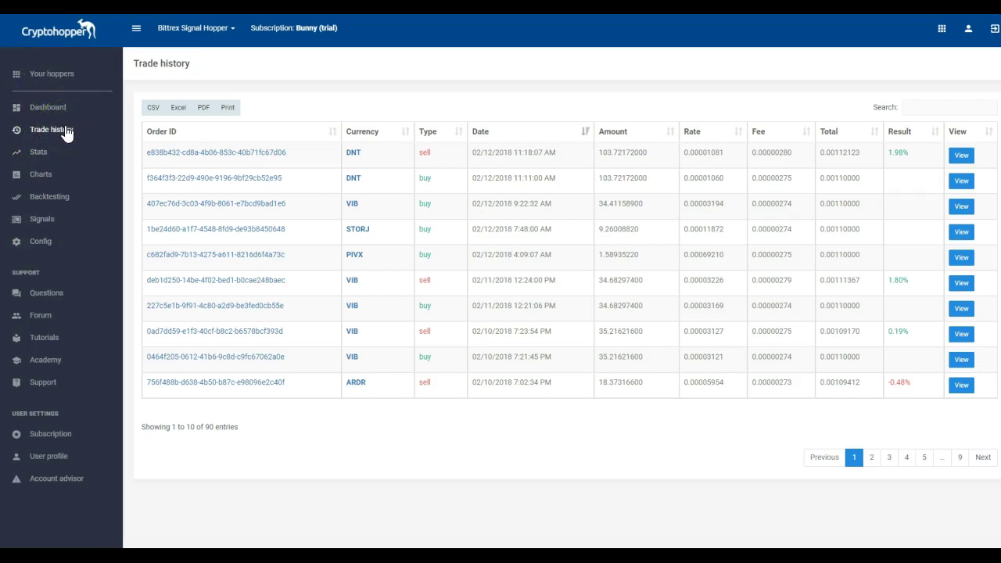
left_click(959, 160)
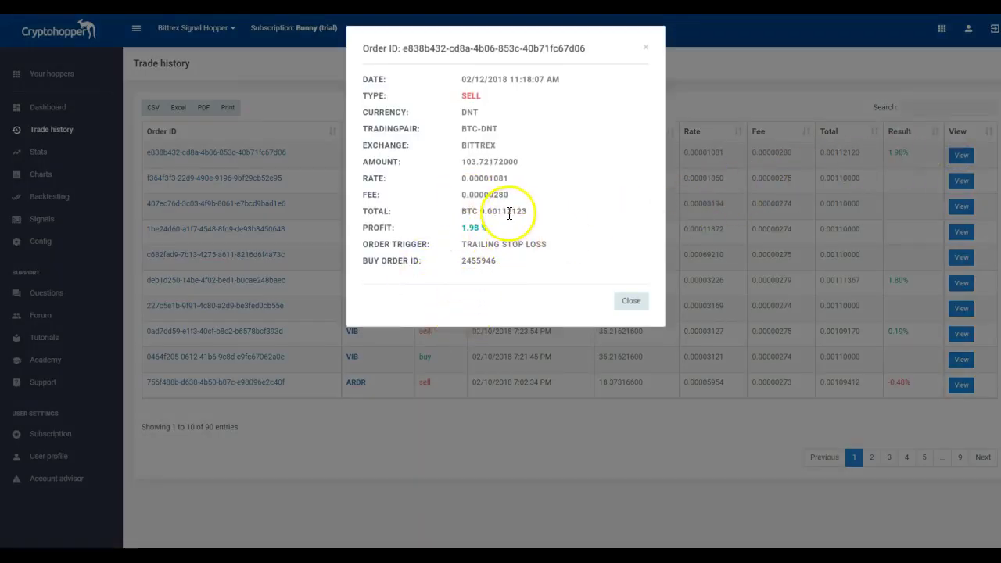
left_click(632, 303)
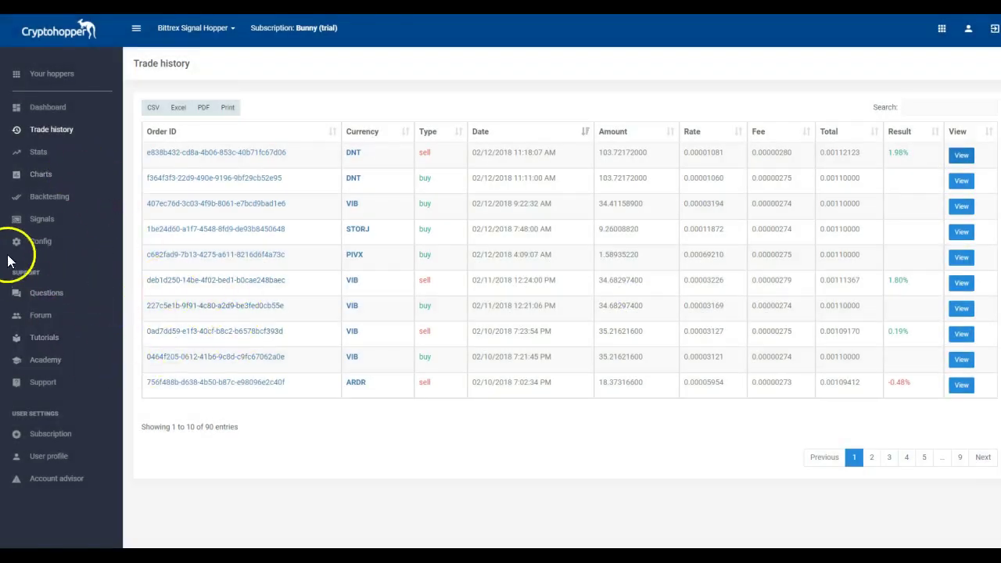
Step: Return to the dashboard, select all open positions, and view their bulk percentage profit setting, closing it without saving
left_click(42, 107)
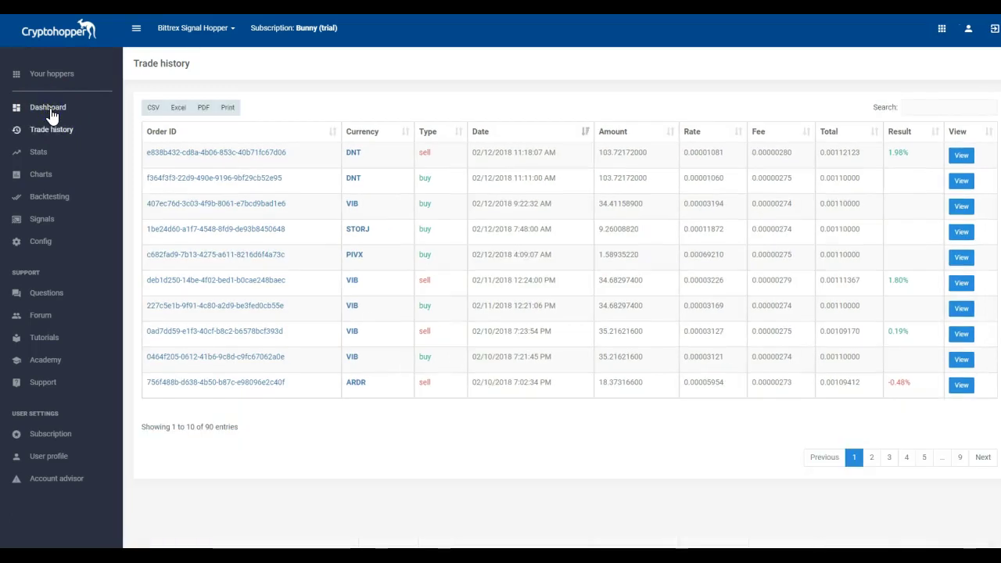
left_click(49, 110)
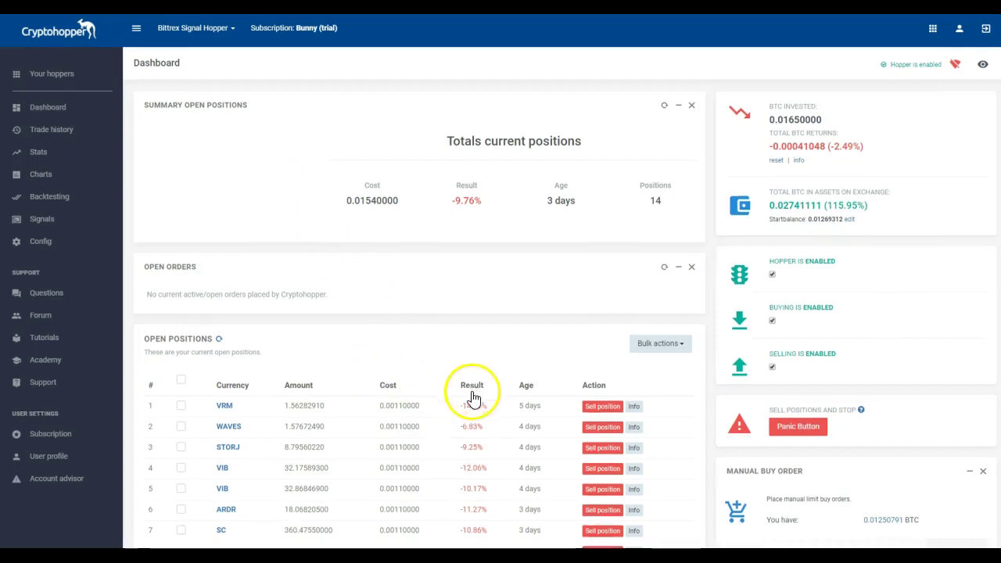
scroll(472, 399, "down", 2)
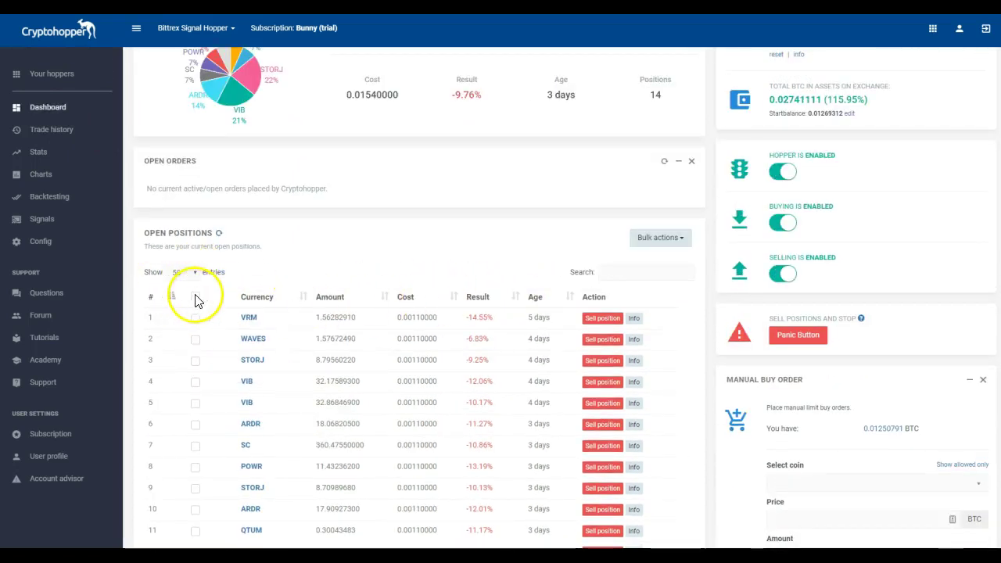
left_click(196, 297)
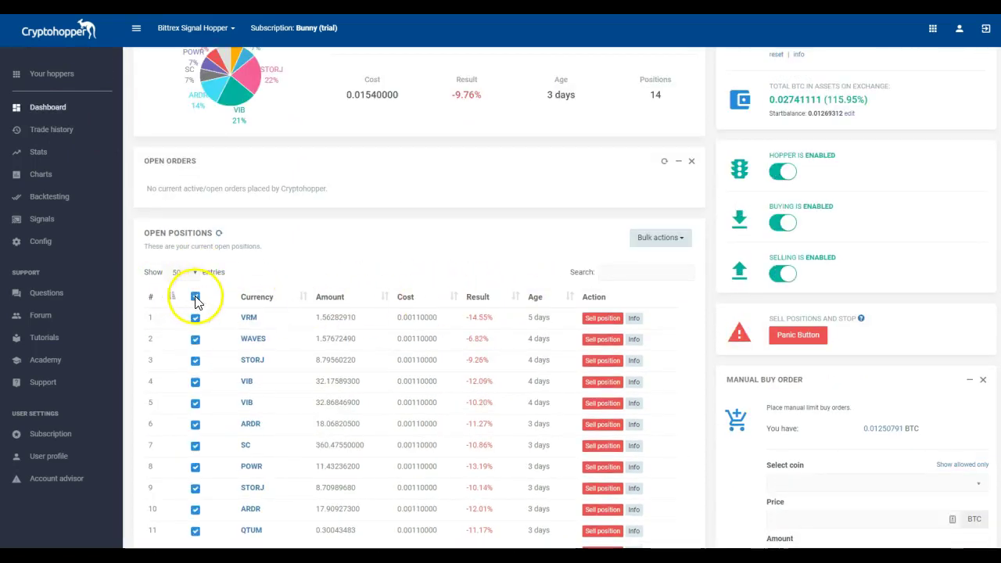
left_click(682, 243)
left_click(682, 240)
left_click(684, 241)
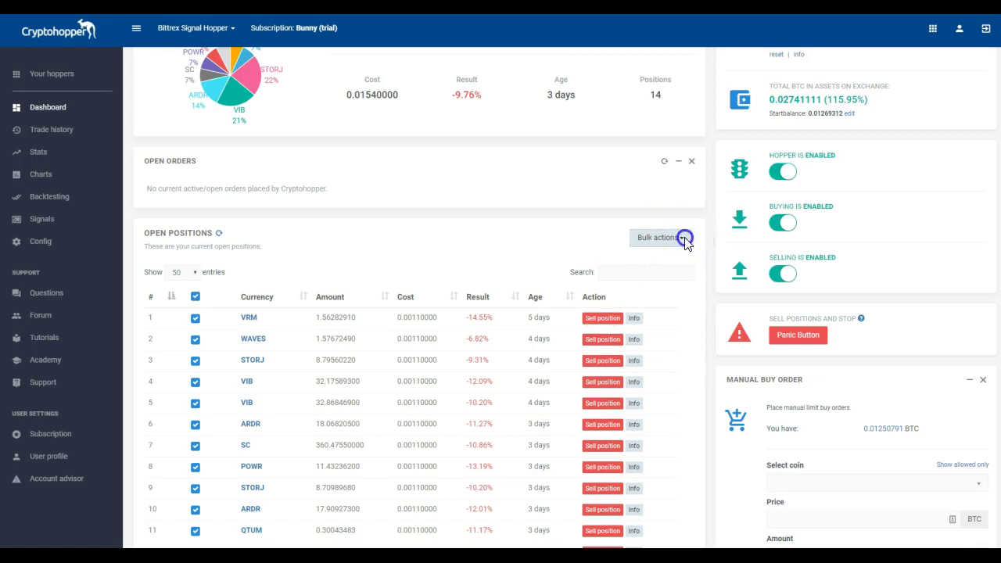
left_click(630, 295)
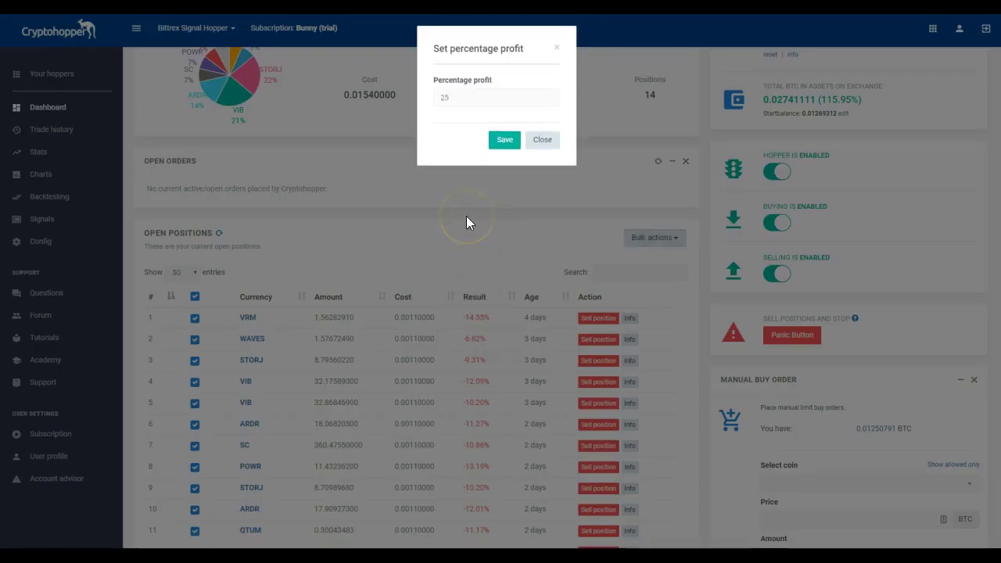
left_click(547, 141)
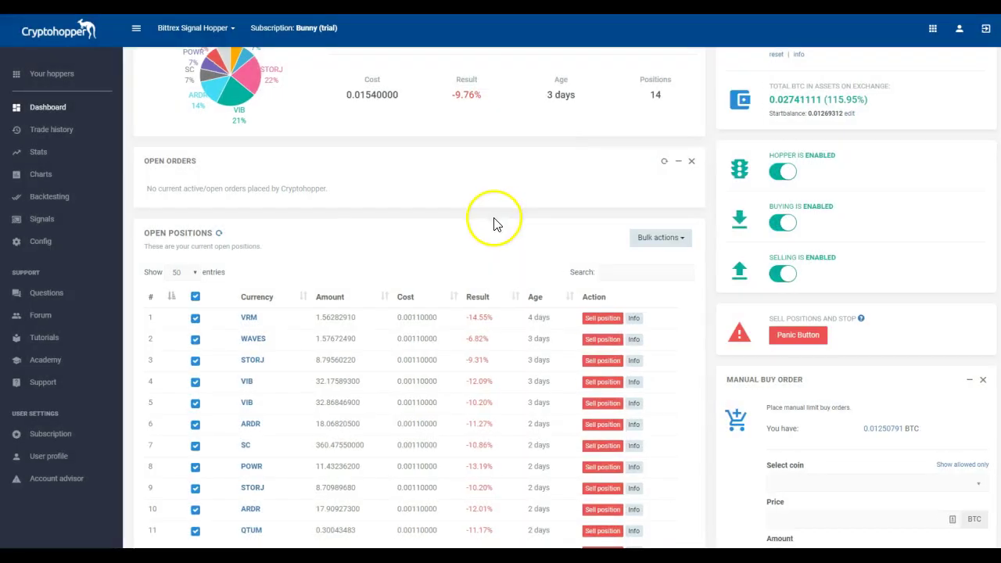
Step: Look through the rest of the open positions and read the Cryptohopper output and last signal output on the dashboard
scroll(446, 405, "down", 2)
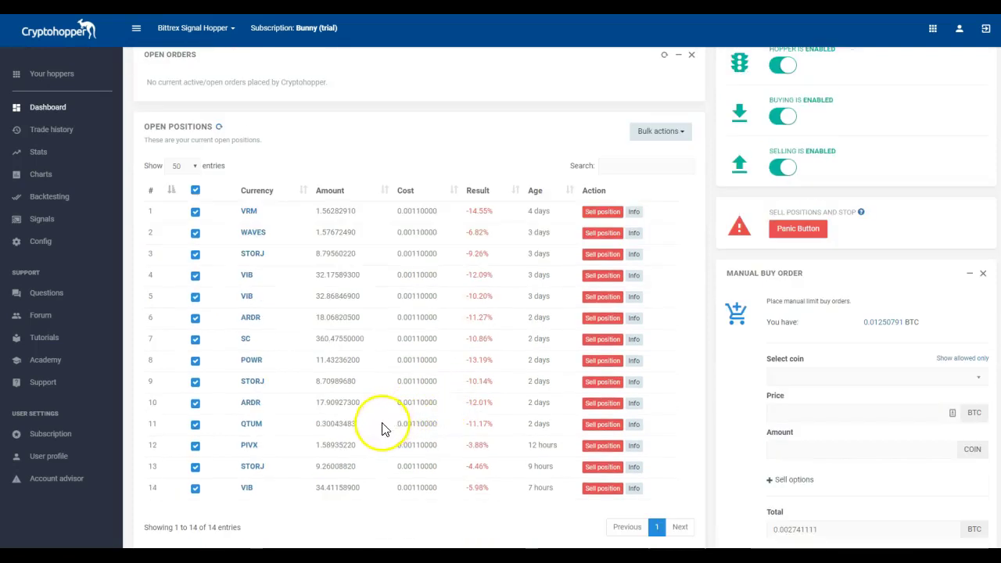
scroll(372, 469, "down", 3)
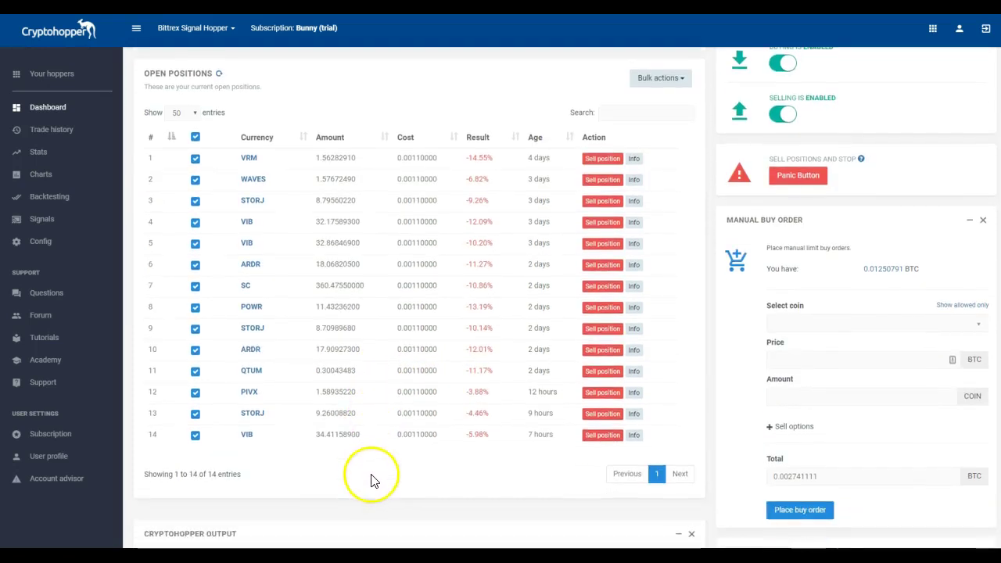
scroll(372, 479, "down", 3)
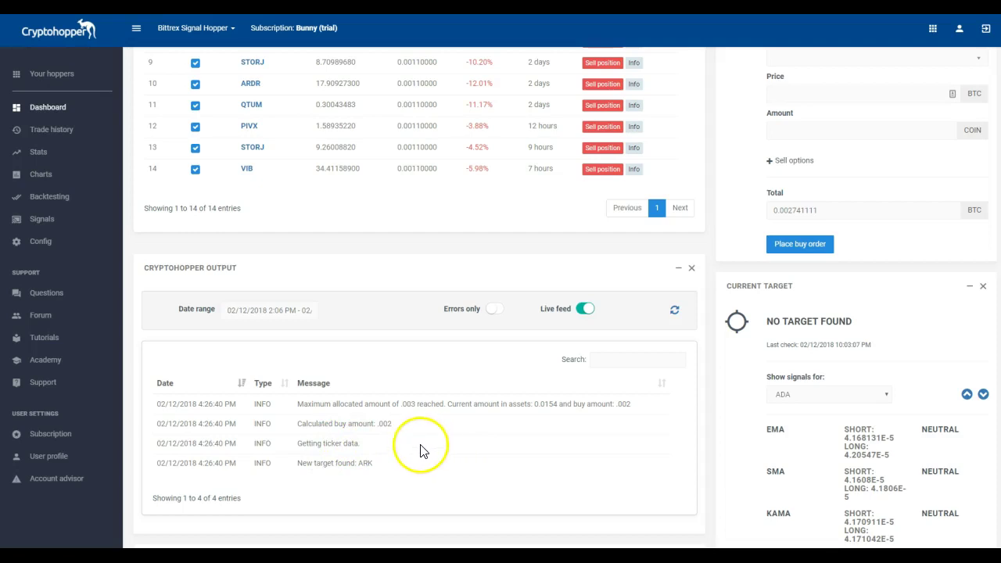
scroll(415, 453, "down", 3)
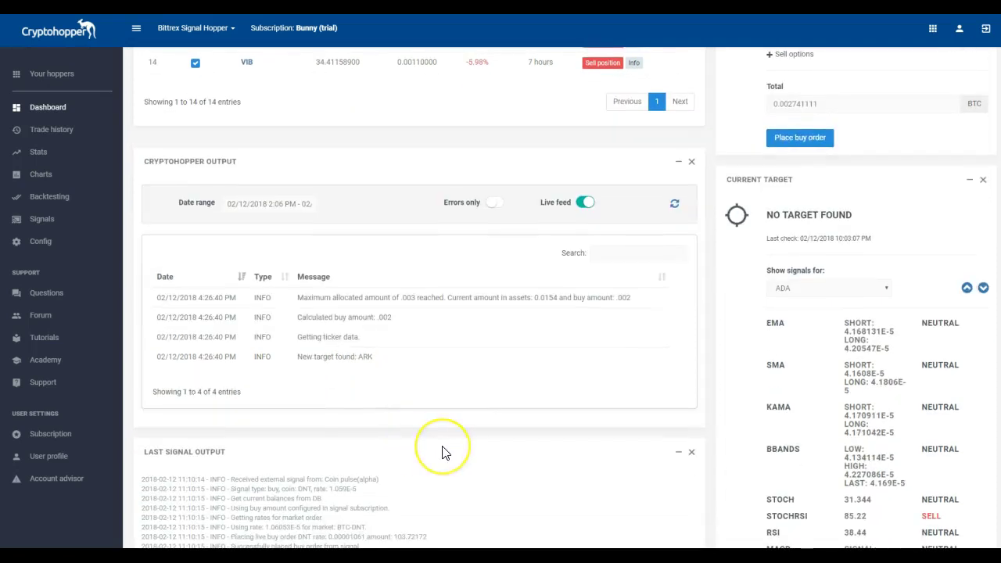
scroll(441, 453, "down", 1)
scroll(441, 456, "down", 1)
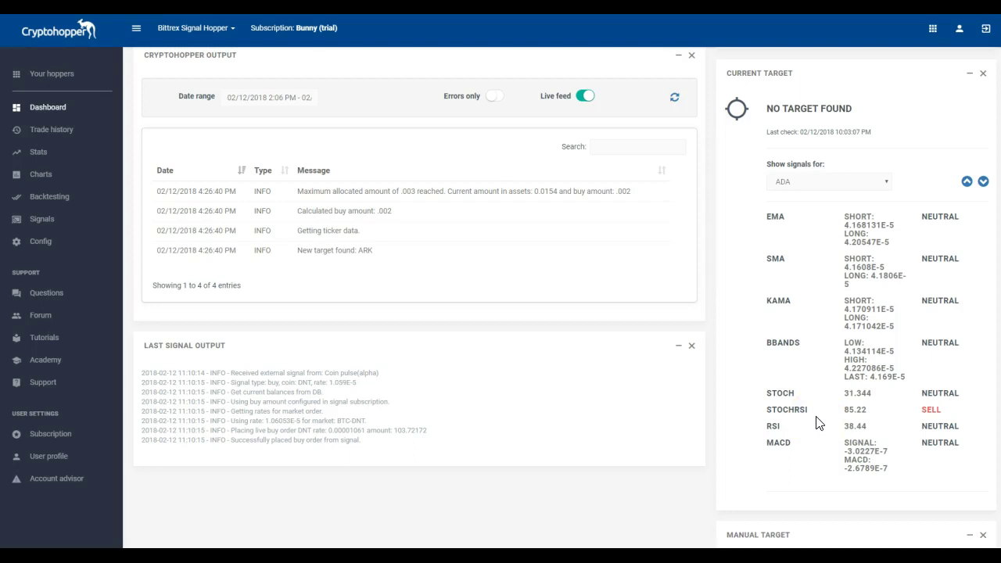
Step: Examine the ADA indicator signals under Current Target, along with the Manual Target and Current Assets sections
scroll(817, 420, "down", 2)
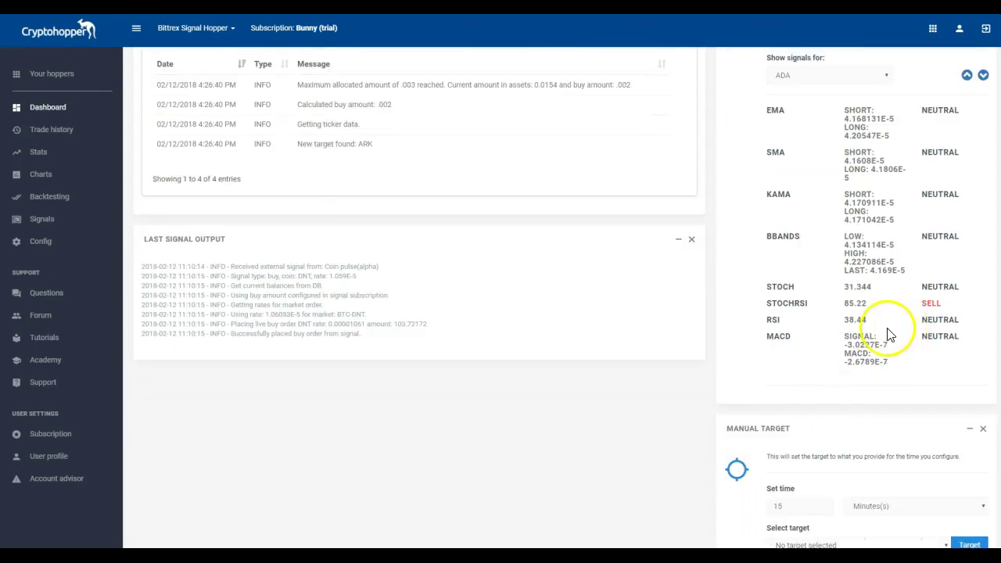
scroll(862, 364, "down", 2)
scroll(900, 357, "up", 1)
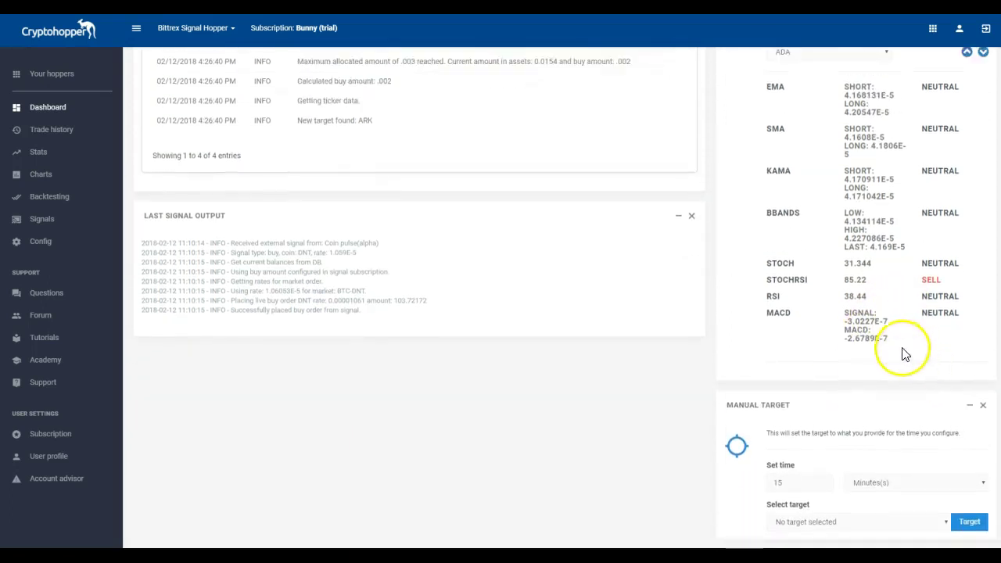
scroll(902, 353, "up", 2)
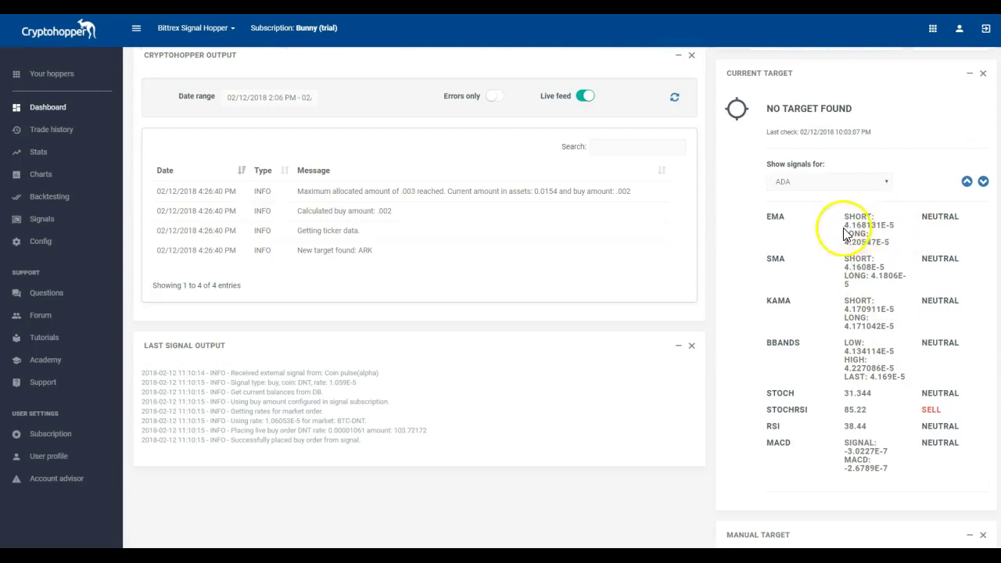
scroll(852, 258, "down", 2)
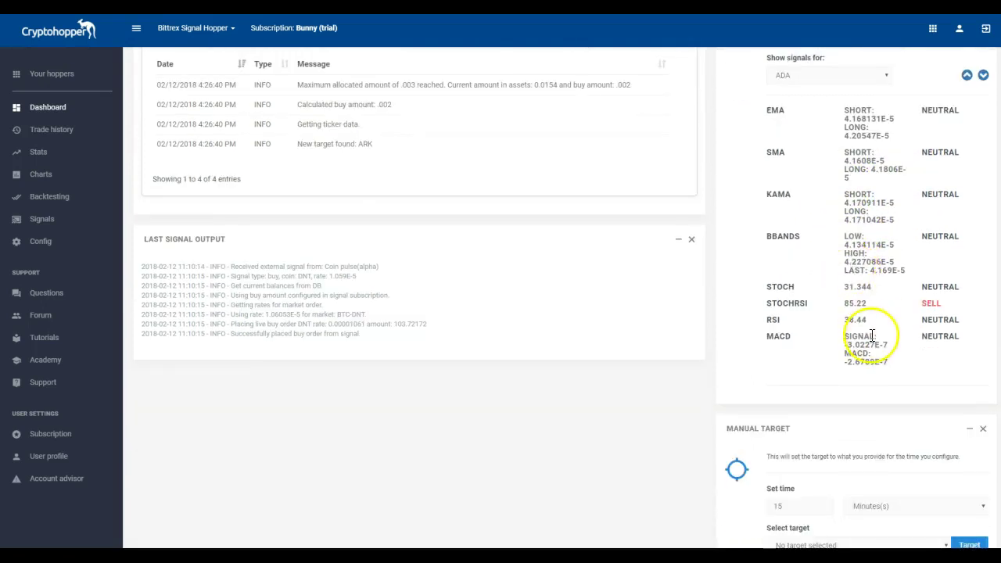
scroll(867, 340, "down", 1)
scroll(865, 347, "down", 2)
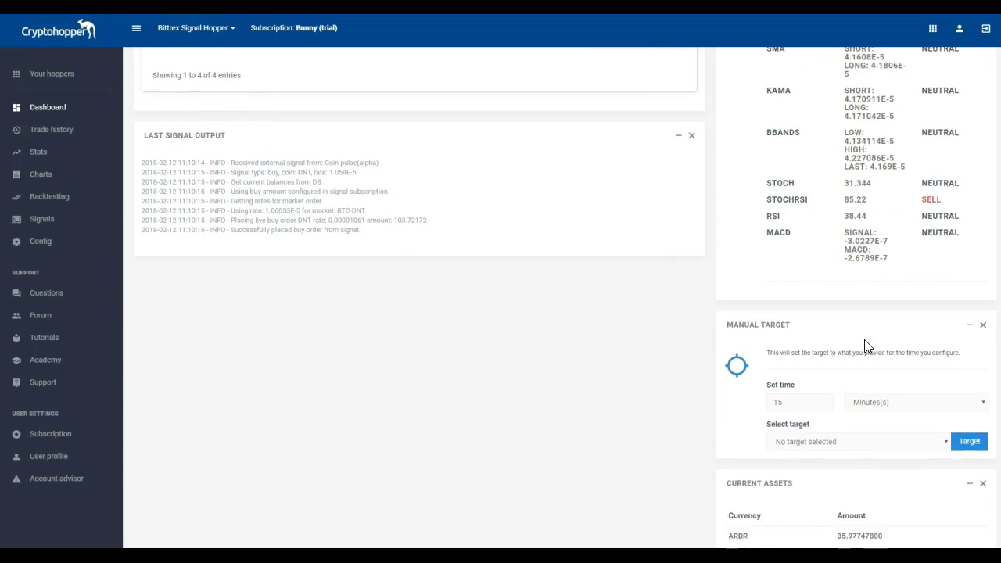
scroll(865, 346, "down", 1)
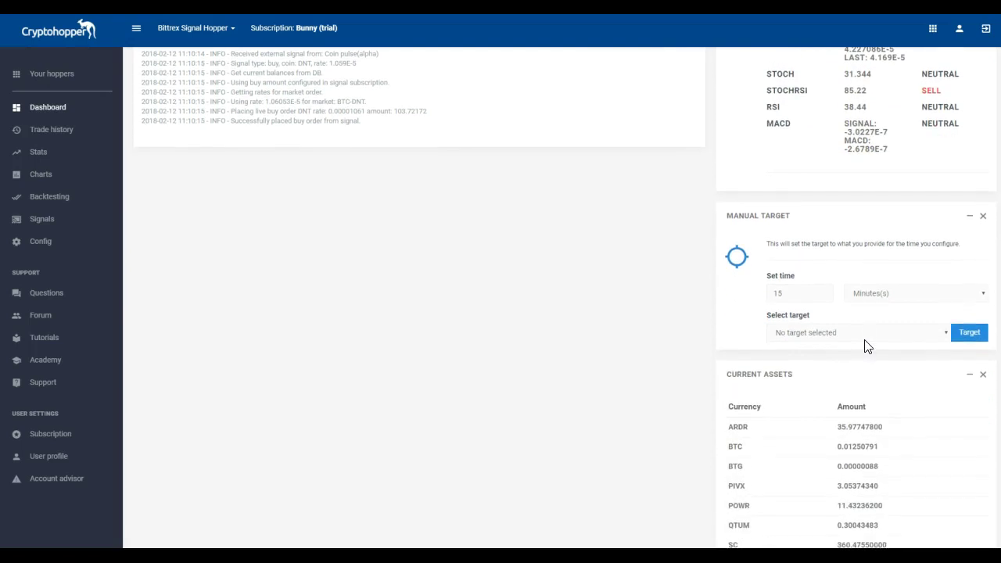
scroll(865, 347, "up", 4)
left_click(821, 149)
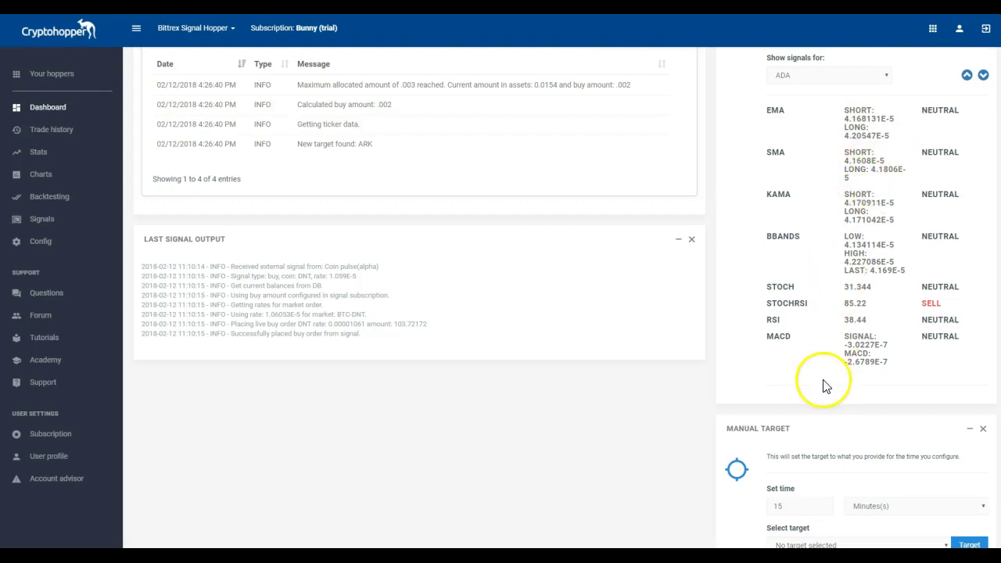
Step: View the coins available as a manual target, close the list without choosing one, and go back to the last signal output
scroll(821, 383, "down", 1)
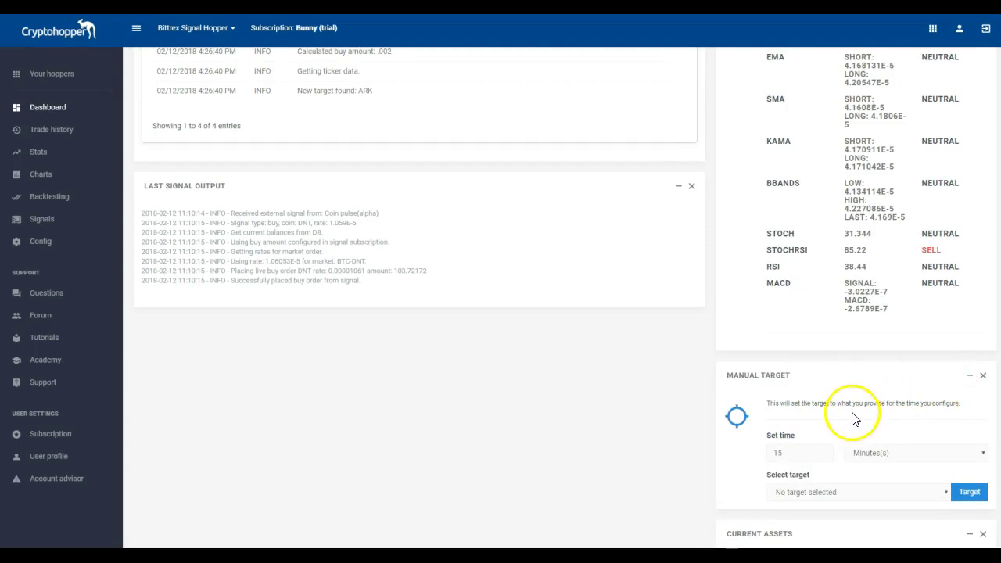
scroll(849, 420, "down", 1)
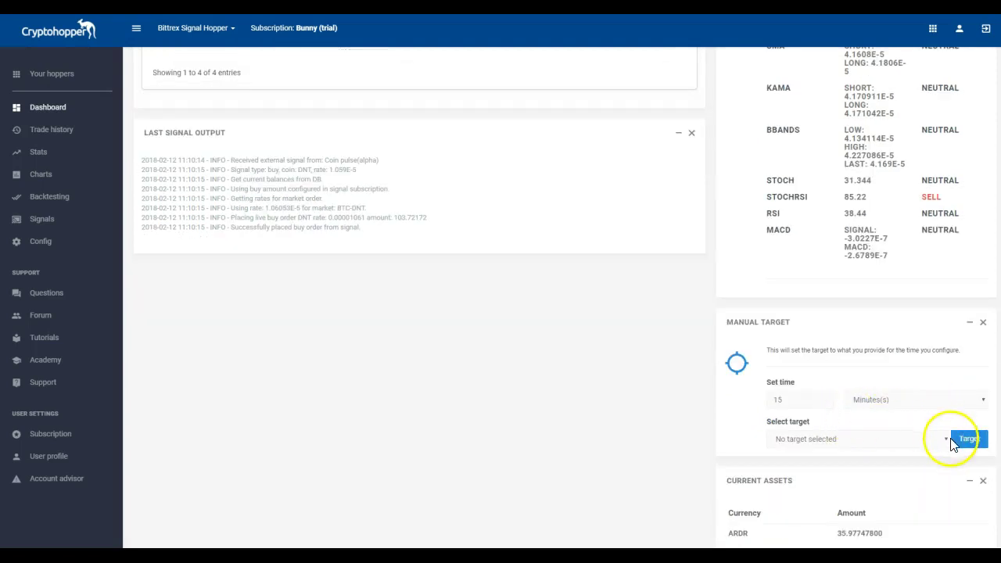
left_click(947, 442)
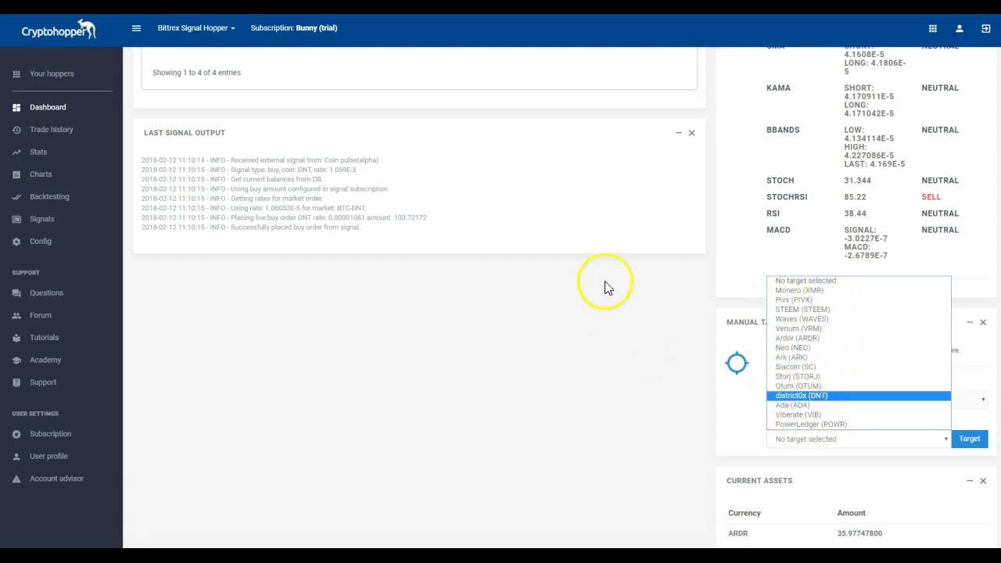
left_click(661, 269)
scroll(819, 224, "up", 2)
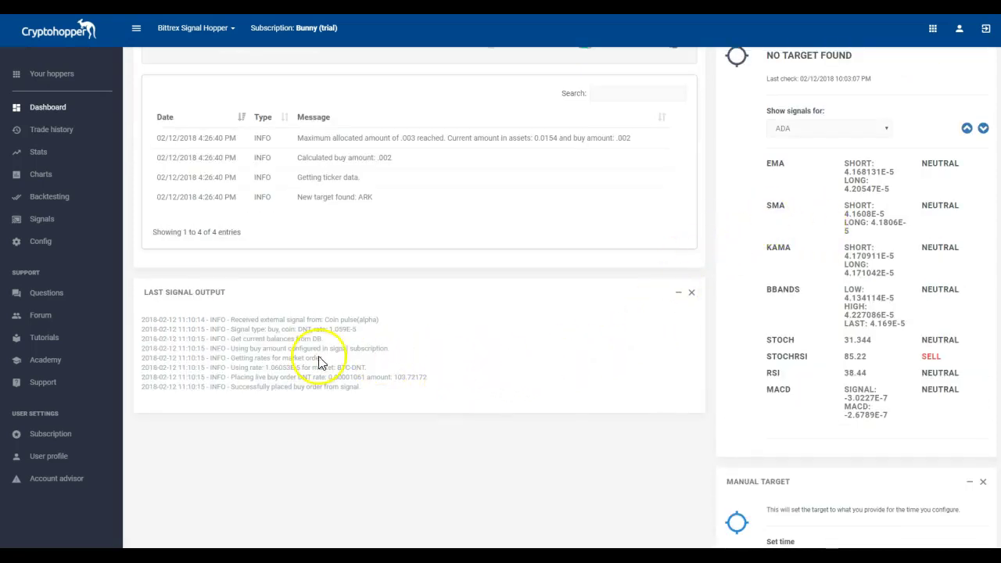
Step: Open the hopper's base configuration and look through the selected coins in the Allowed coins setting
left_click(42, 242)
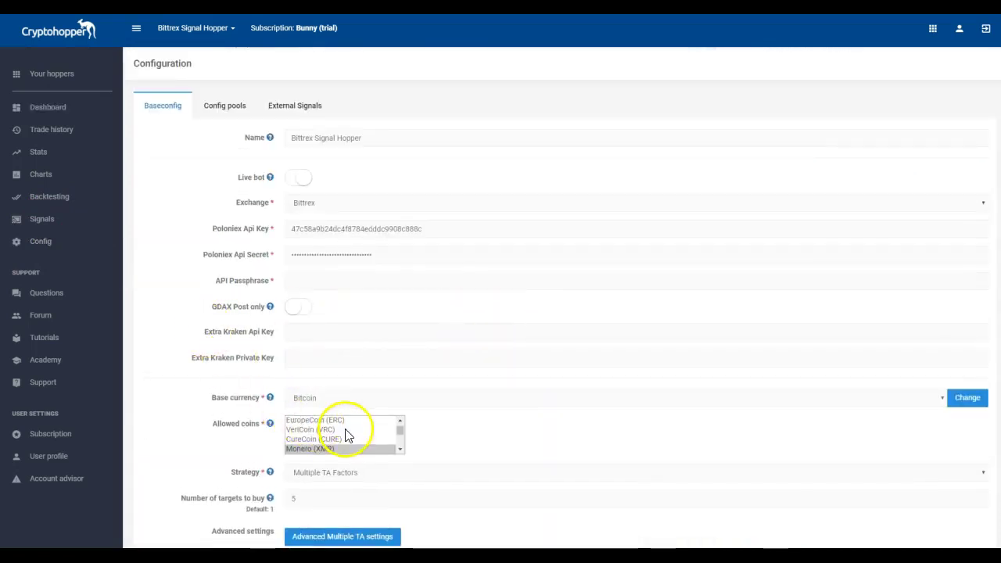
scroll(428, 424, "down", 3)
left_click(426, 420)
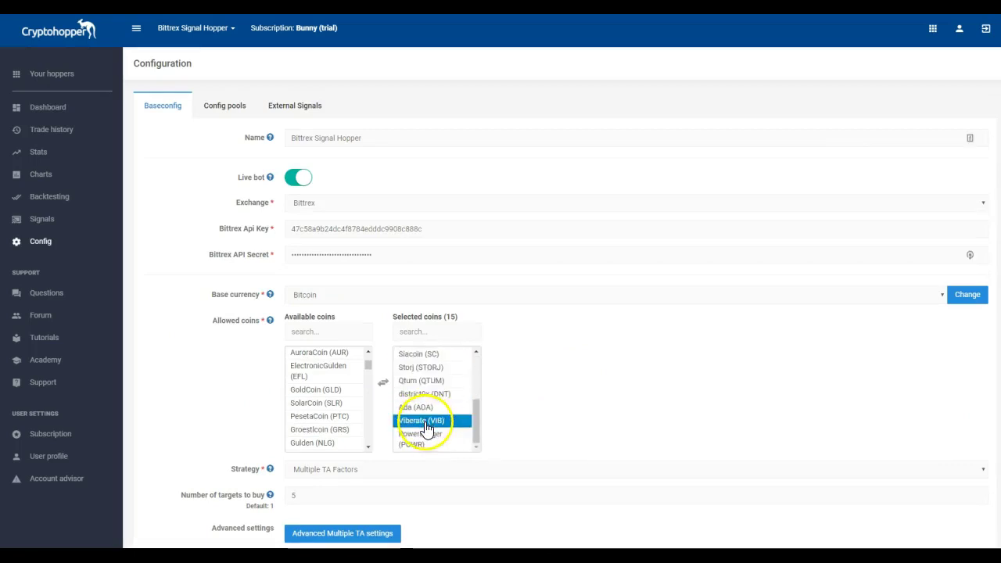
scroll(426, 426, "down", 3)
scroll(425, 424, "up", 3)
left_click(433, 409)
scroll(430, 413, "up", 3)
left_click(416, 393)
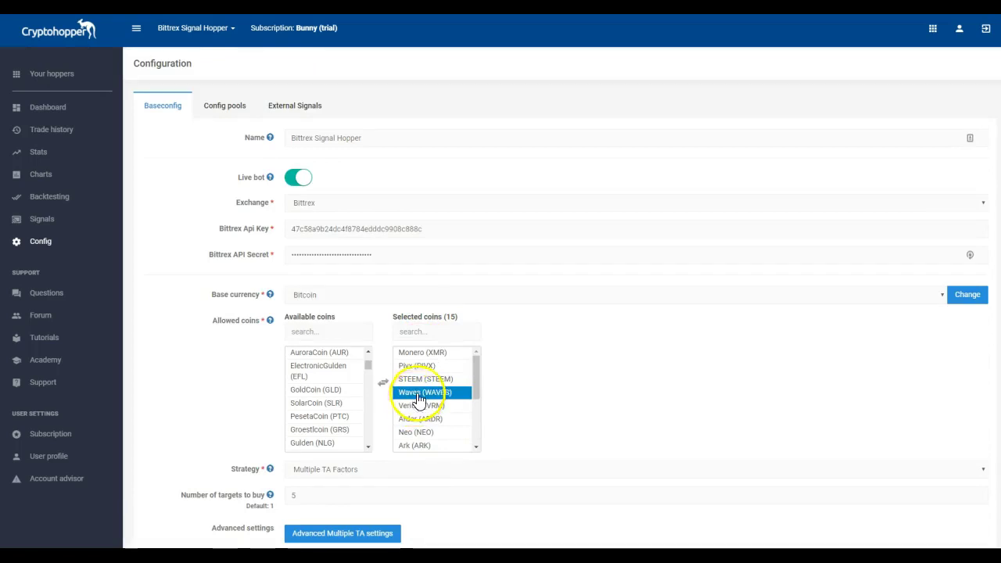
Step: Browse the available coins in the Allowed coins setting without adding any to the selection
left_click(336, 393)
scroll(336, 396, "up", 2)
left_click(333, 396)
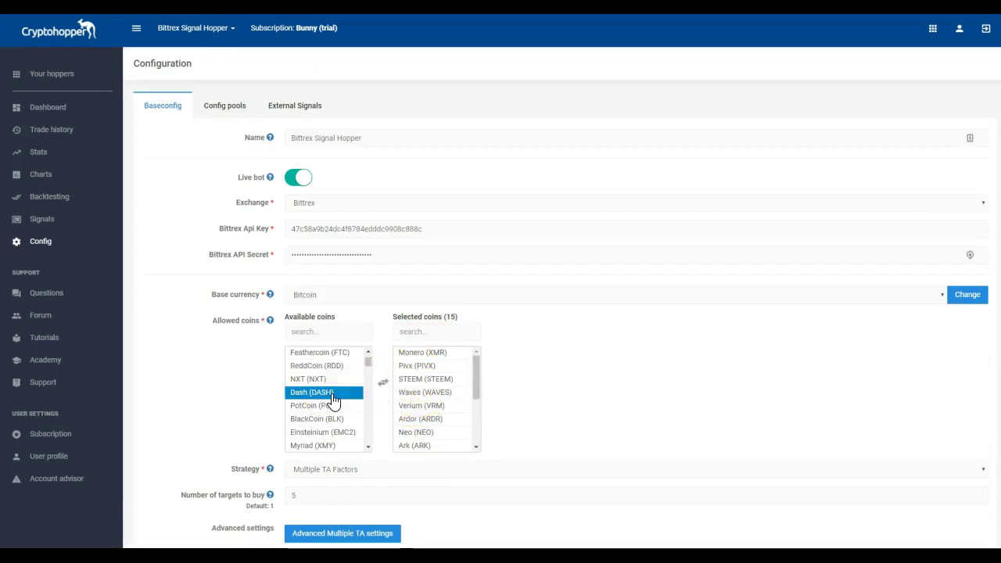
scroll(333, 399, "up", 2)
left_click(331, 398)
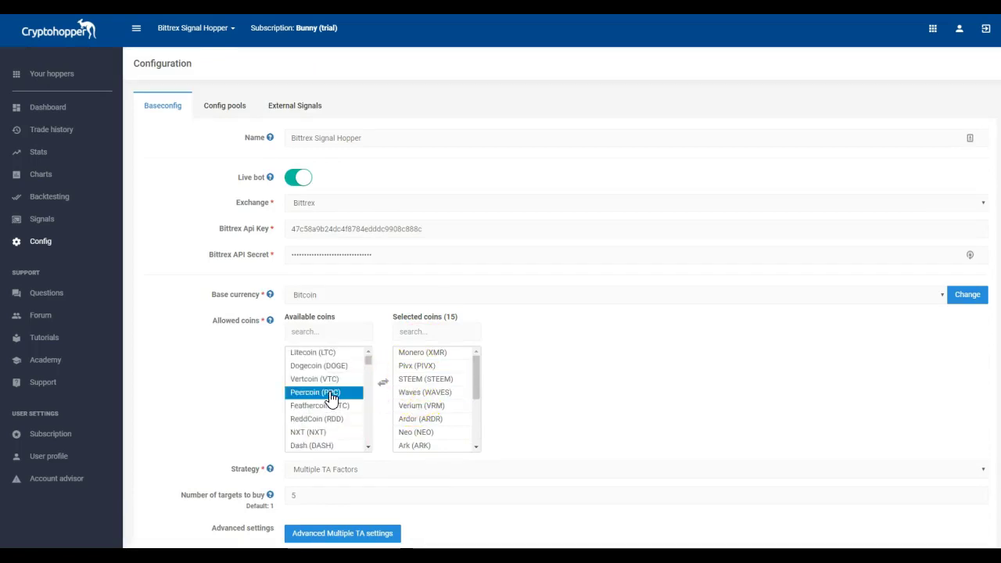
left_click(334, 382)
scroll(335, 383, "down", 2)
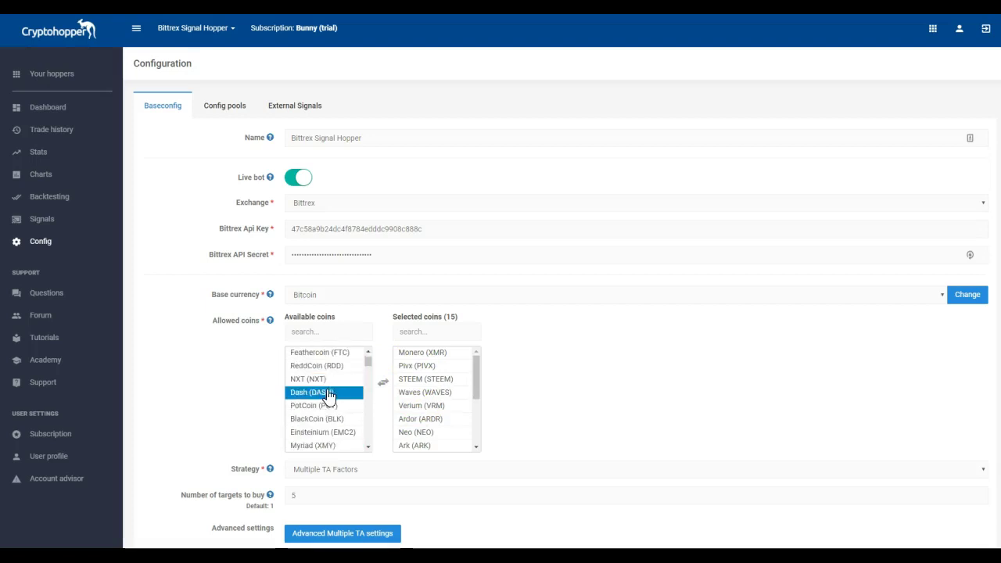
scroll(327, 398, "down", 3)
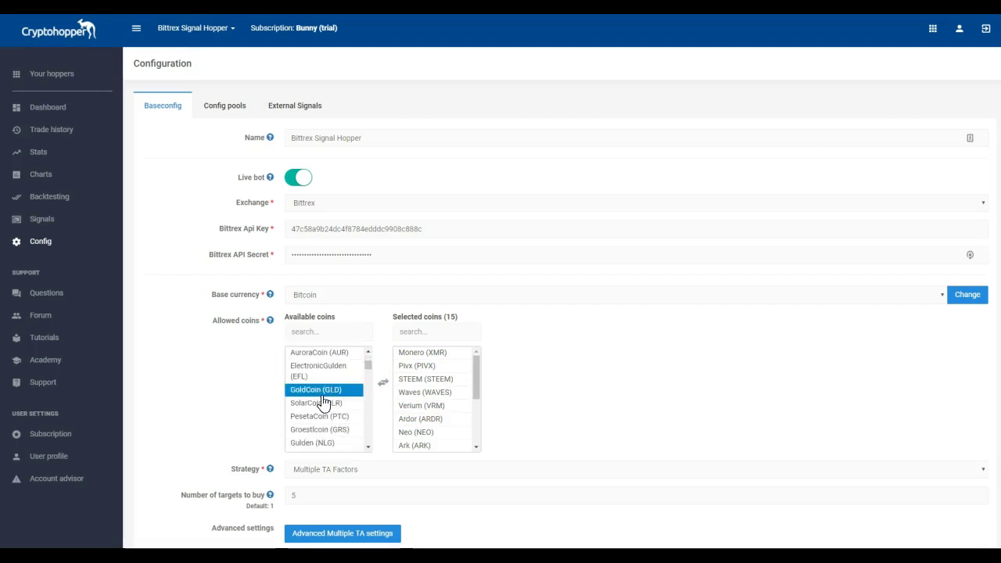
Step: Look further down the available coins in the Allowed coins setting, past VeriCoin (VRC) and CureCoin (CURE)
scroll(323, 402, "down", 5)
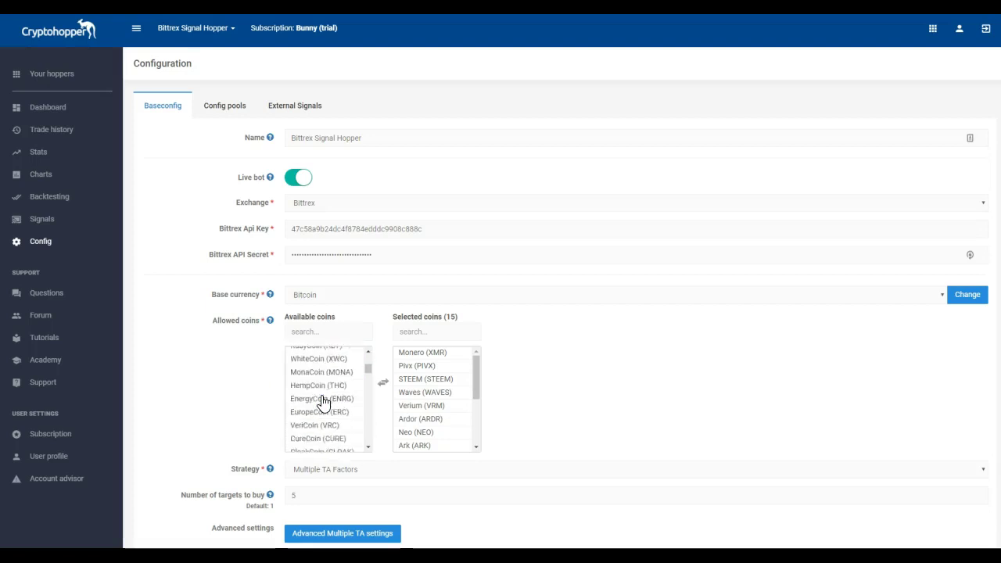
left_click(318, 428)
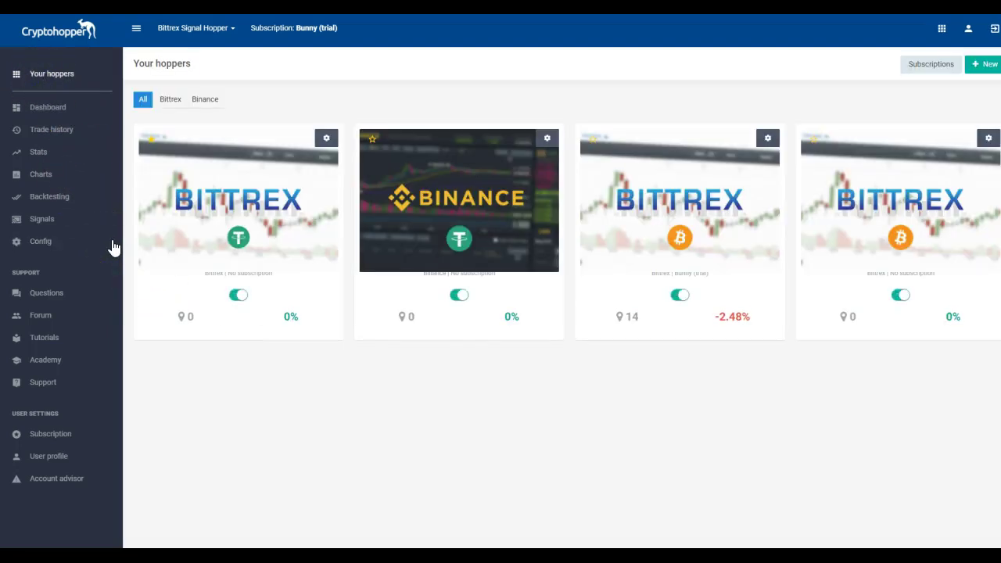
Step: Switch off the hoppers without a subscription in the hoppers overview and filter it to Binance
left_click(237, 296)
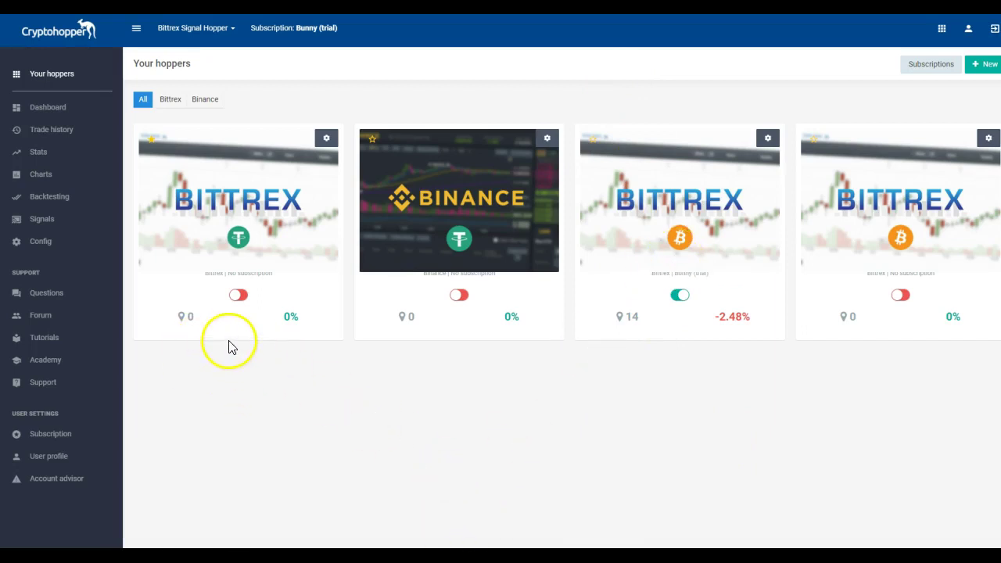
left_click(214, 100)
left_click(240, 302)
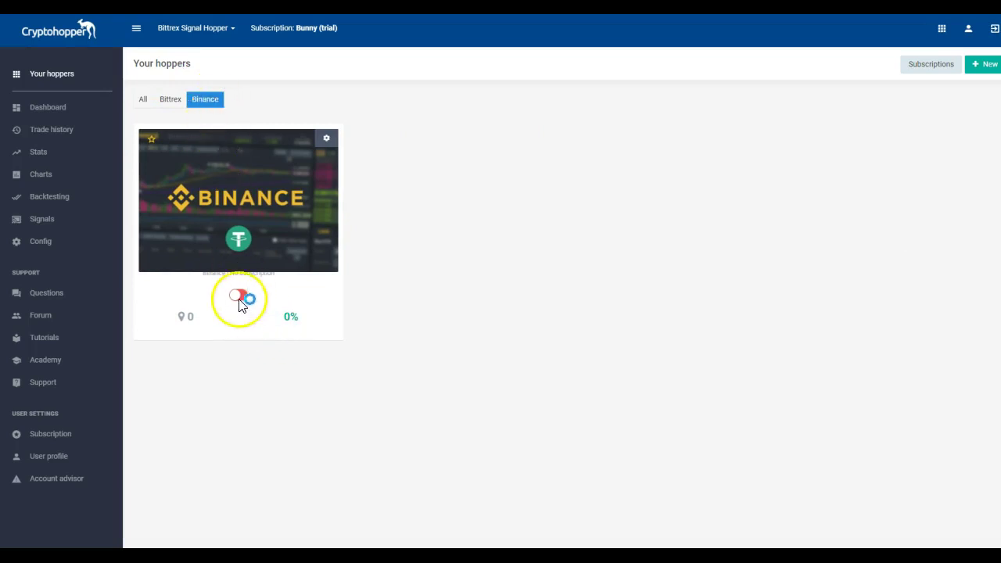
left_click(239, 295)
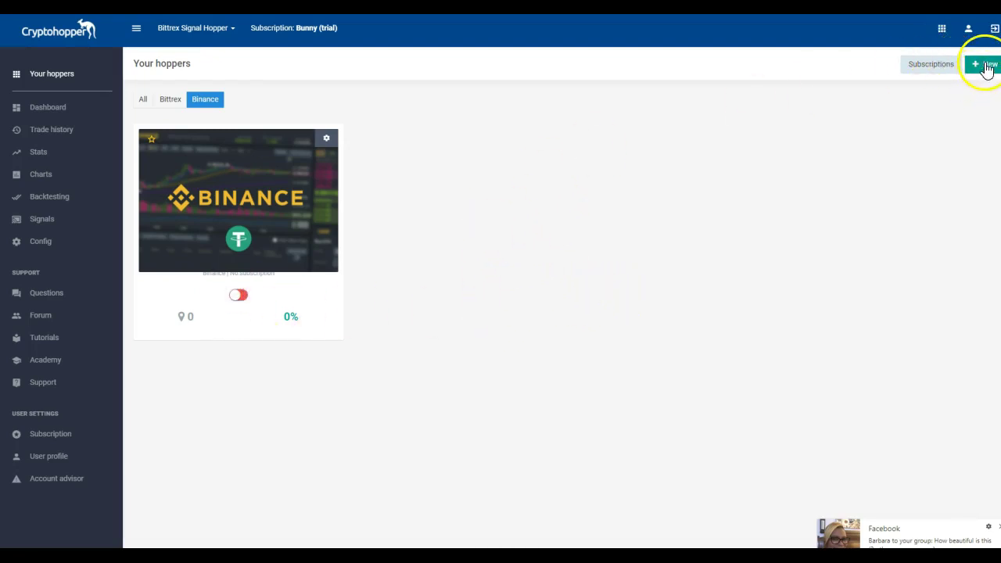
Step: Start creating a new hopper and dismiss the Cryptohopper Academy video
left_click(472, 179)
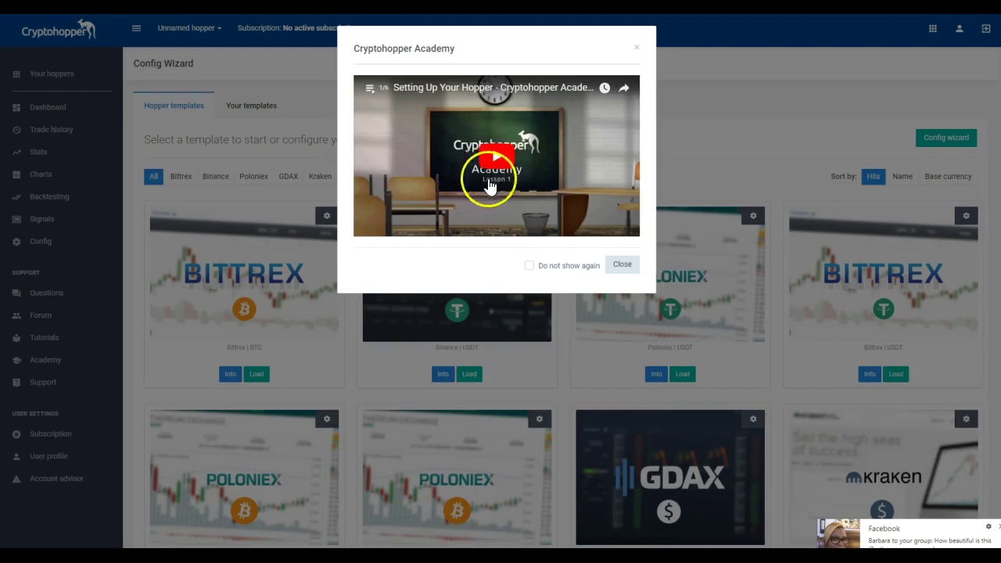
left_click(630, 266)
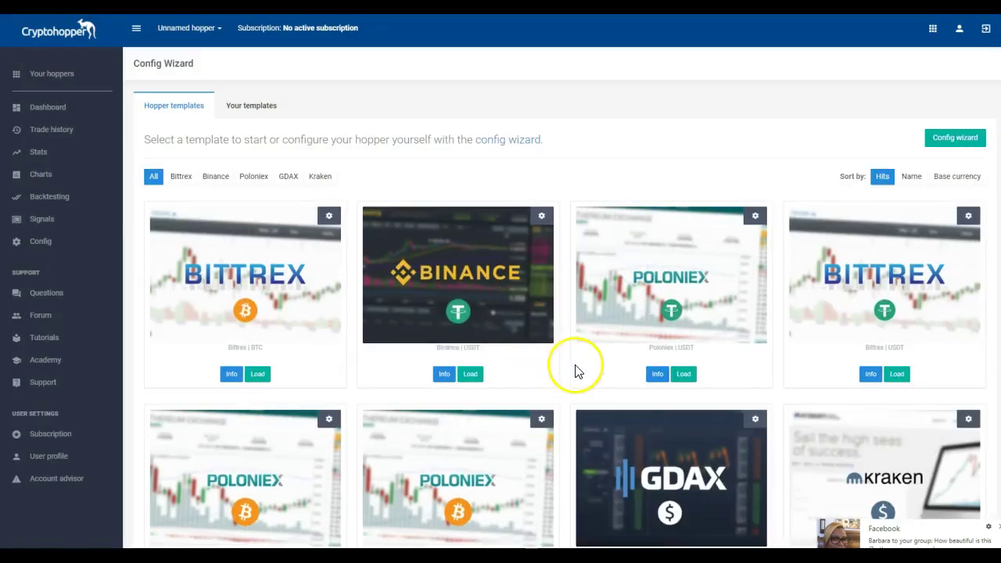
Step: Look through the hopper templates offered for all exchanges and their base currencies
scroll(576, 371, "down", 1)
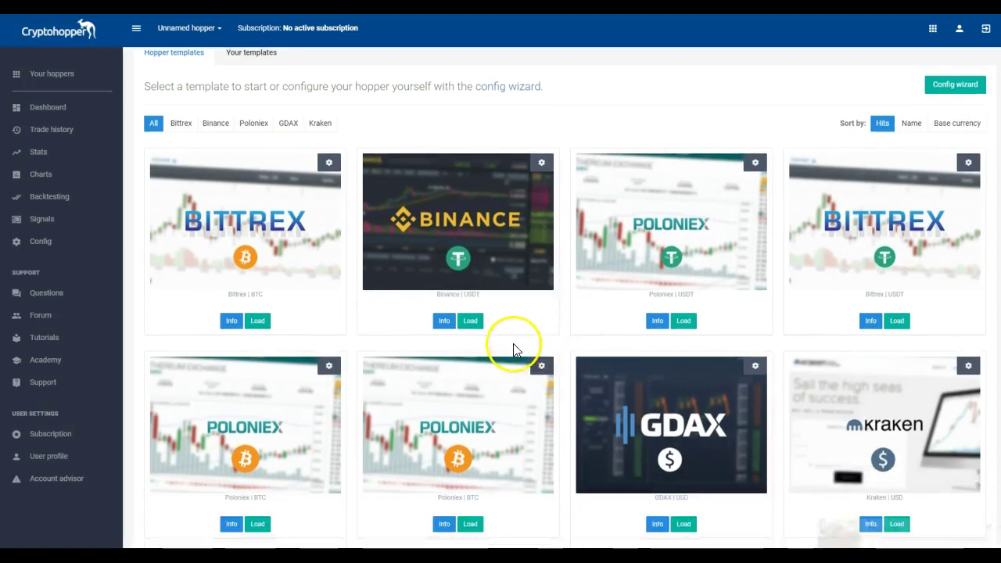
scroll(536, 420, "down", 2)
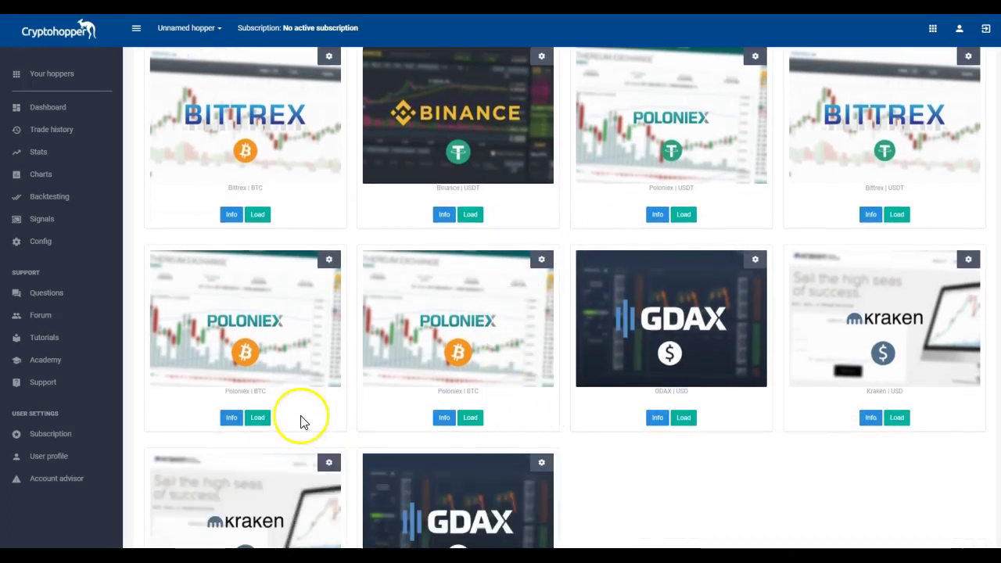
scroll(312, 420, "down", 1)
scroll(311, 421, "down", 1)
scroll(617, 458, "up", 4)
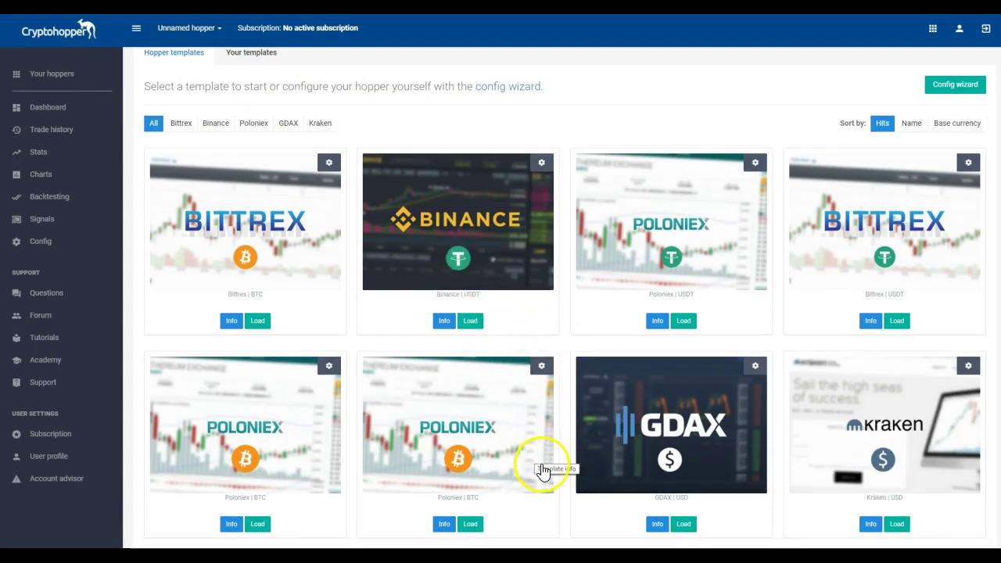
scroll(543, 471, "down", 2)
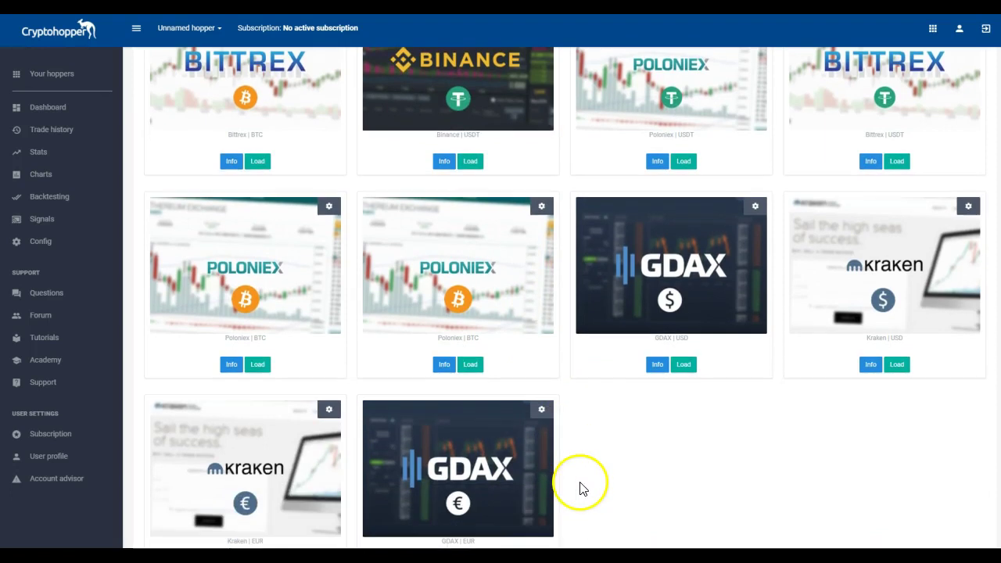
scroll(585, 491, "down", 1)
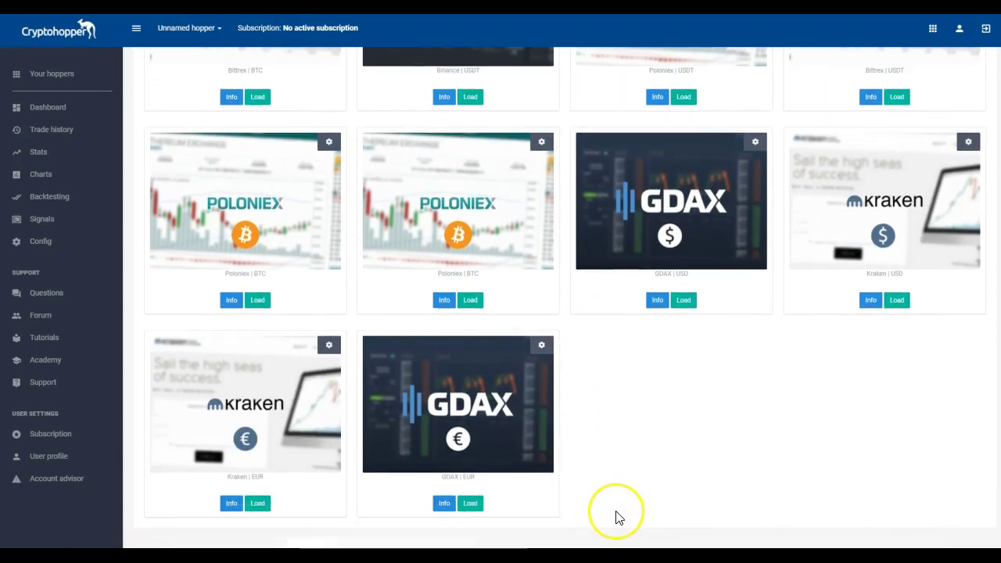
scroll(616, 516, "up", 3)
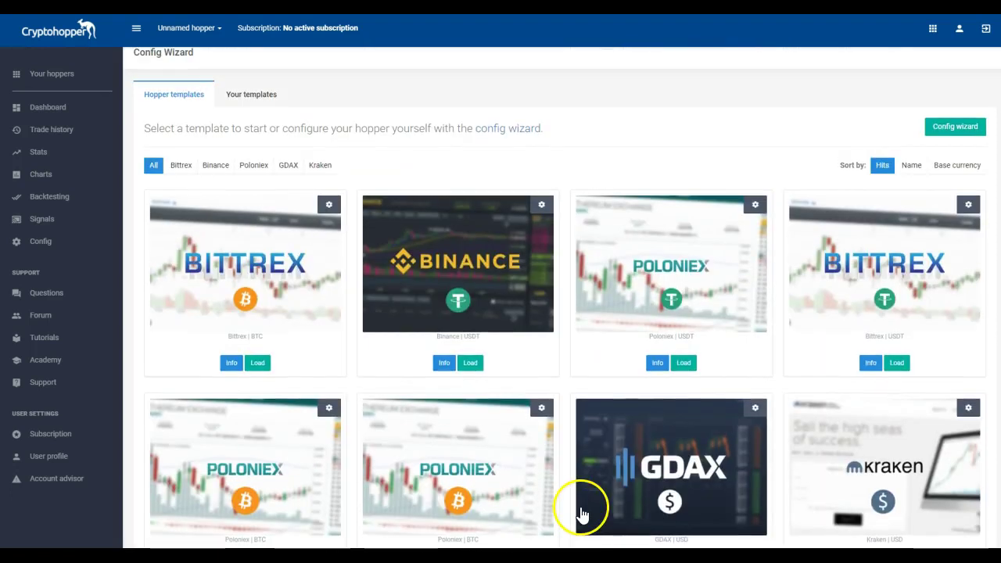
Step: Filter the hopper templates to Binance, restore all exchanges, and look down to the Kraken EUR and GDAX EUR templates
left_click(215, 164)
left_click(153, 177)
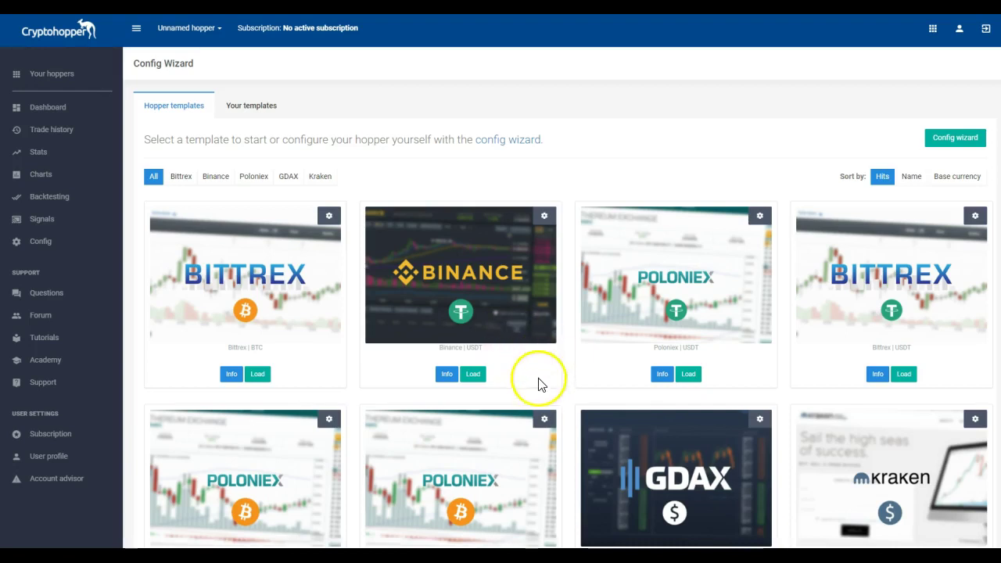
scroll(540, 406, "down", 3)
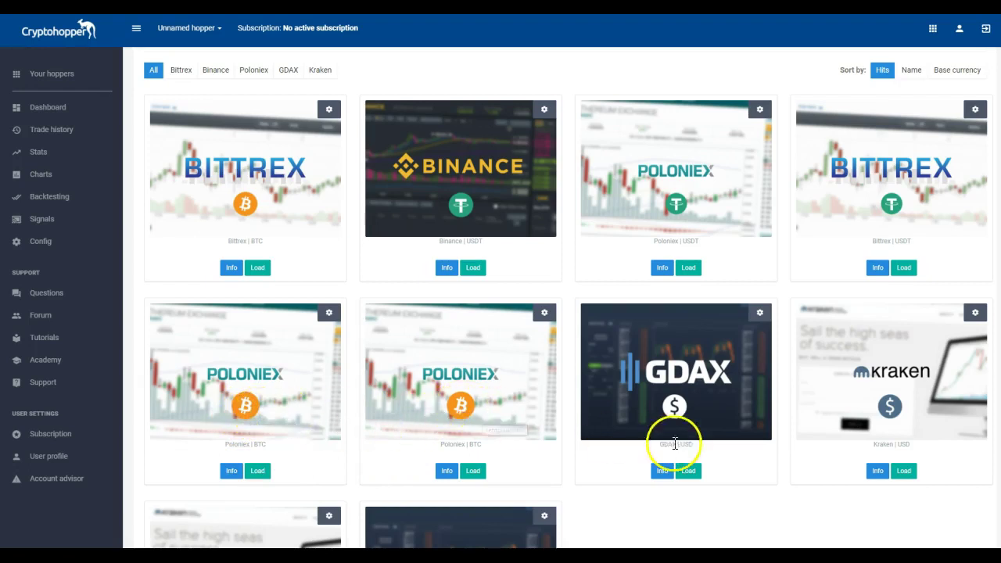
scroll(712, 500, "down", 4)
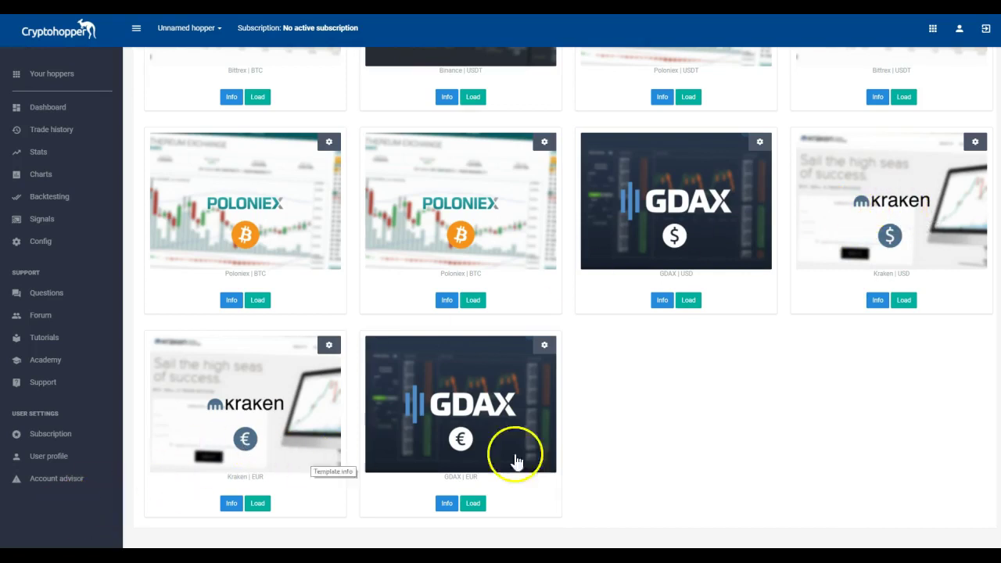
Step: Review the template list again and view the Bittrex BTC template's options, closing them without loading the template
scroll(747, 494, "up", 2)
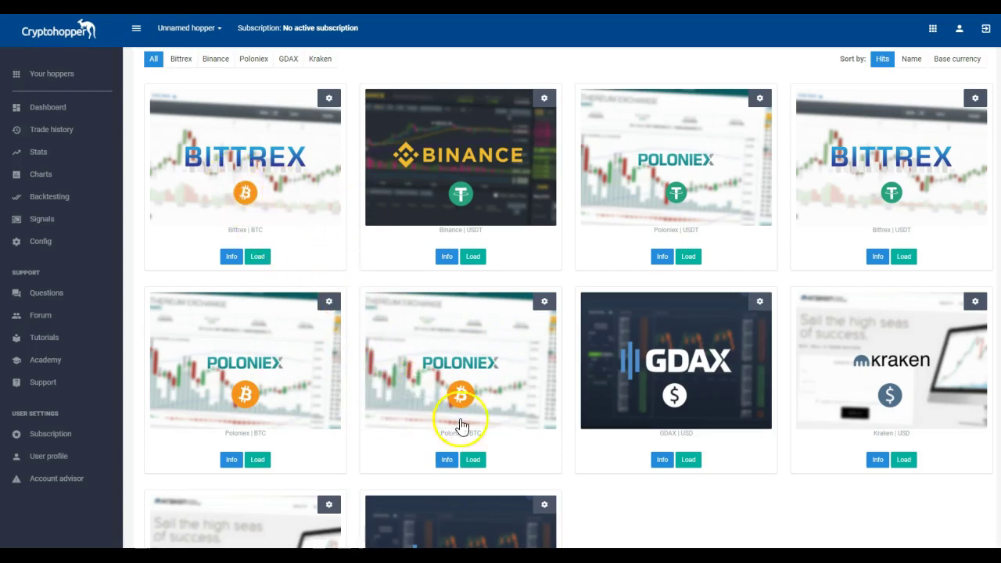
scroll(582, 484, "down", 2)
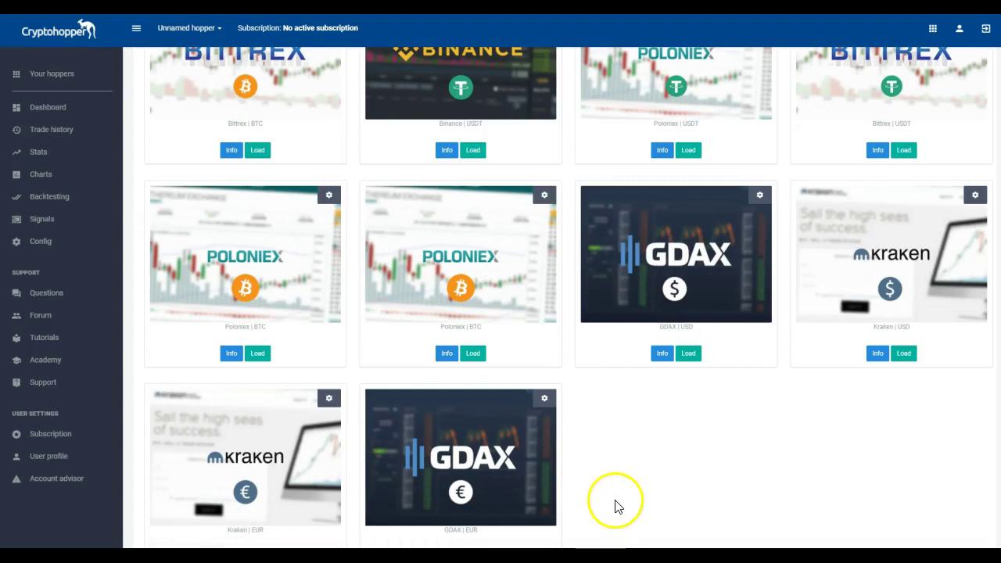
scroll(614, 495, "down", 1)
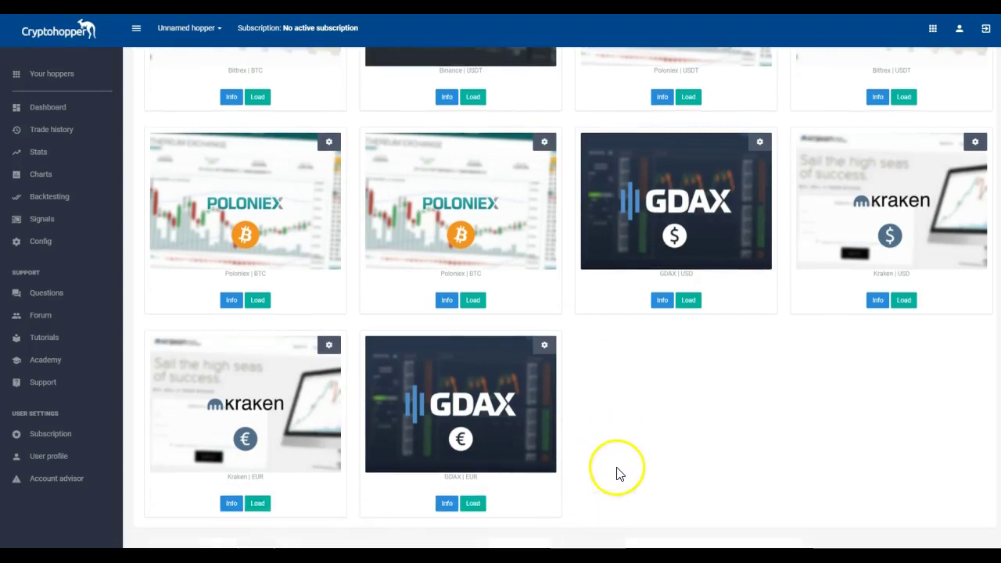
scroll(518, 514, "up", 4)
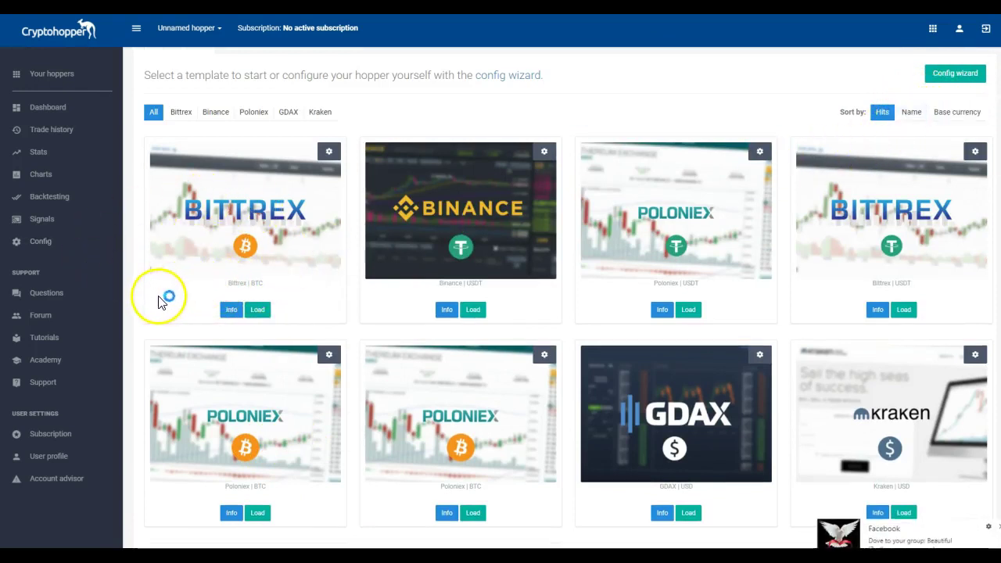
left_click(329, 159)
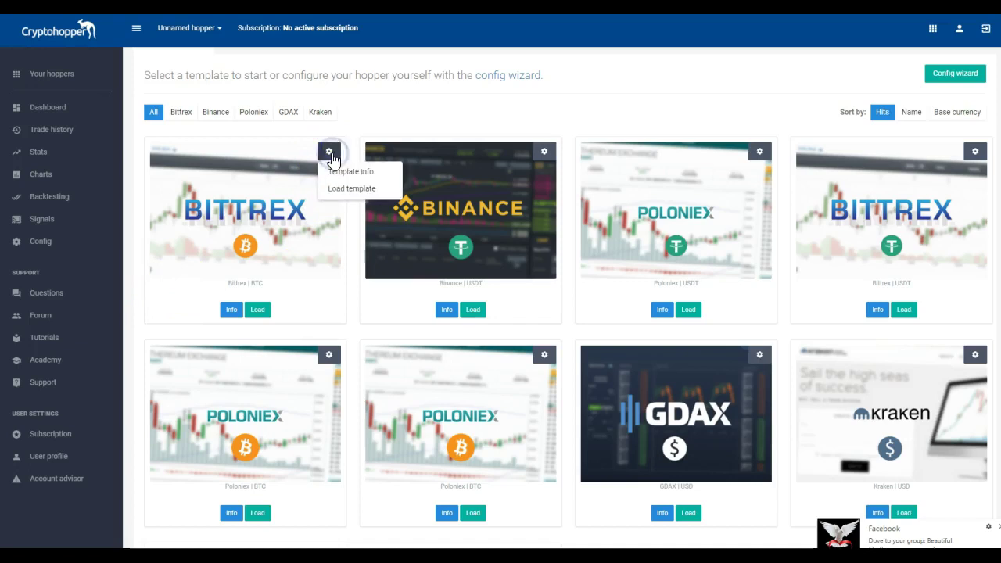
left_click(380, 124)
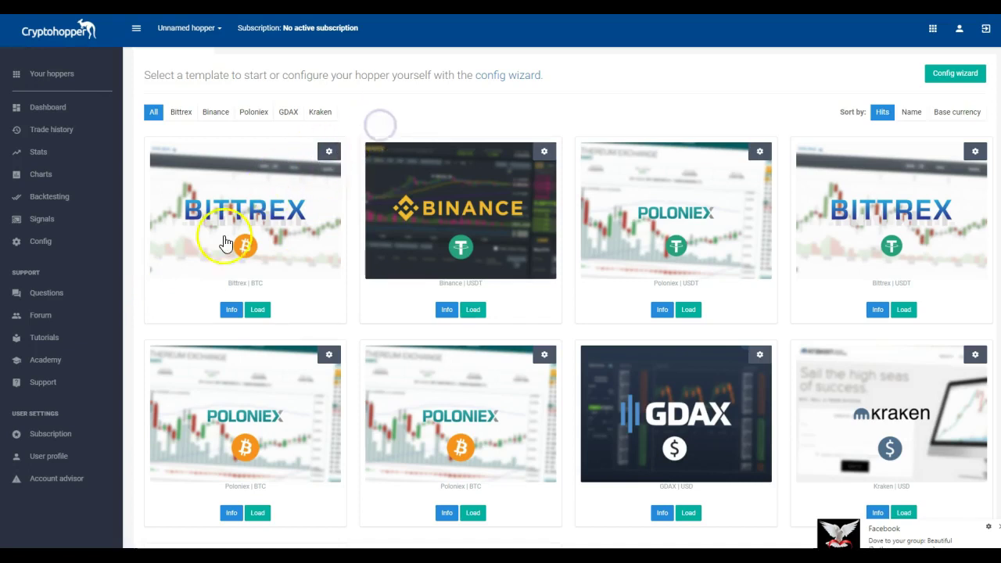
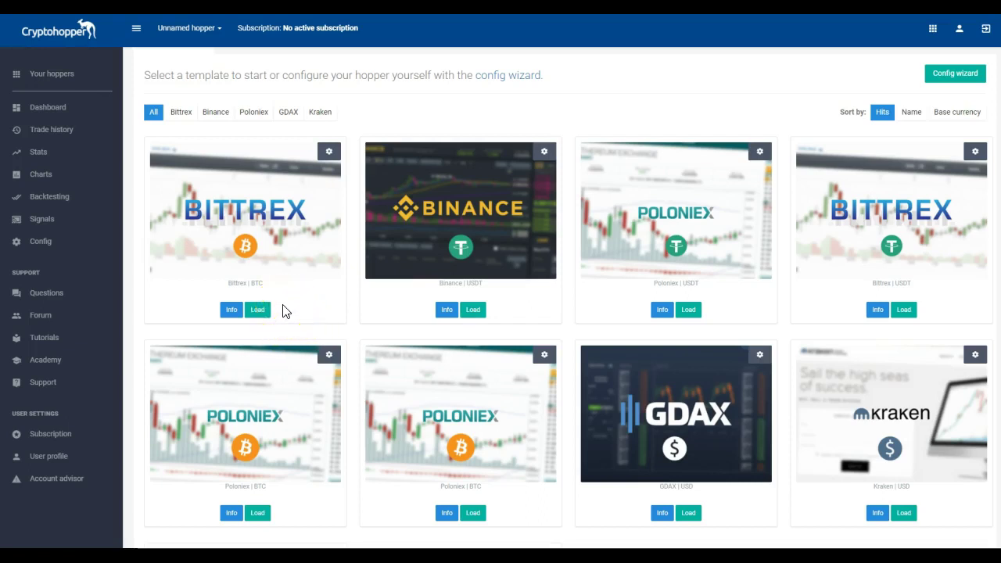
Step: View the list of Cryptohopper tutorials, then return to the hopper templates and dismiss the Academy video
left_click(47, 338)
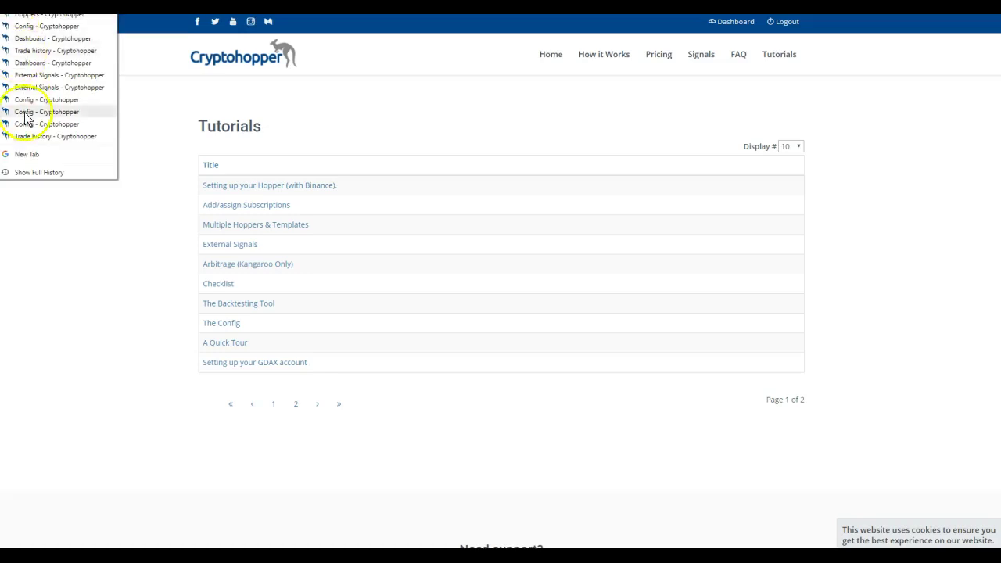
left_click(88, 218)
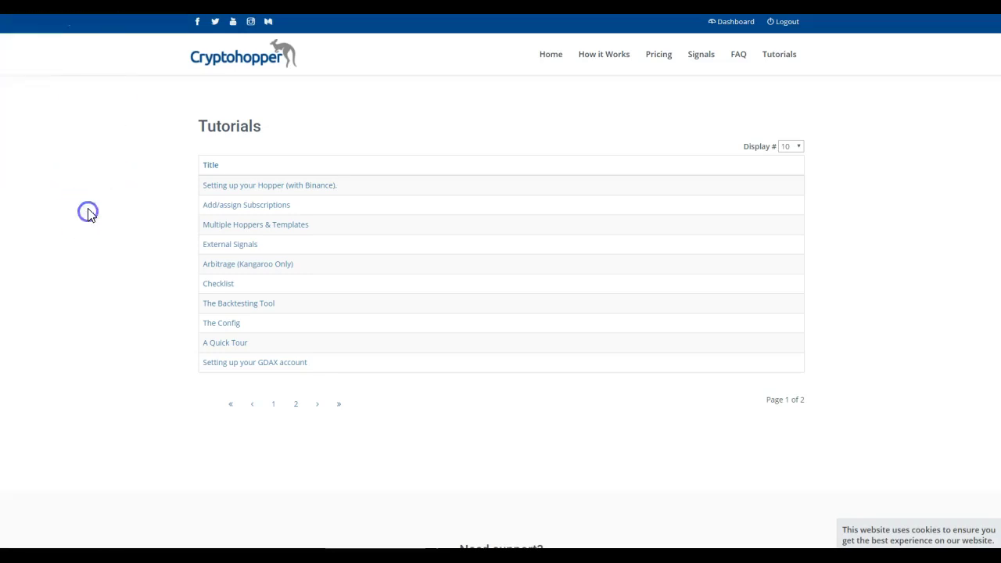
left_click(551, 64)
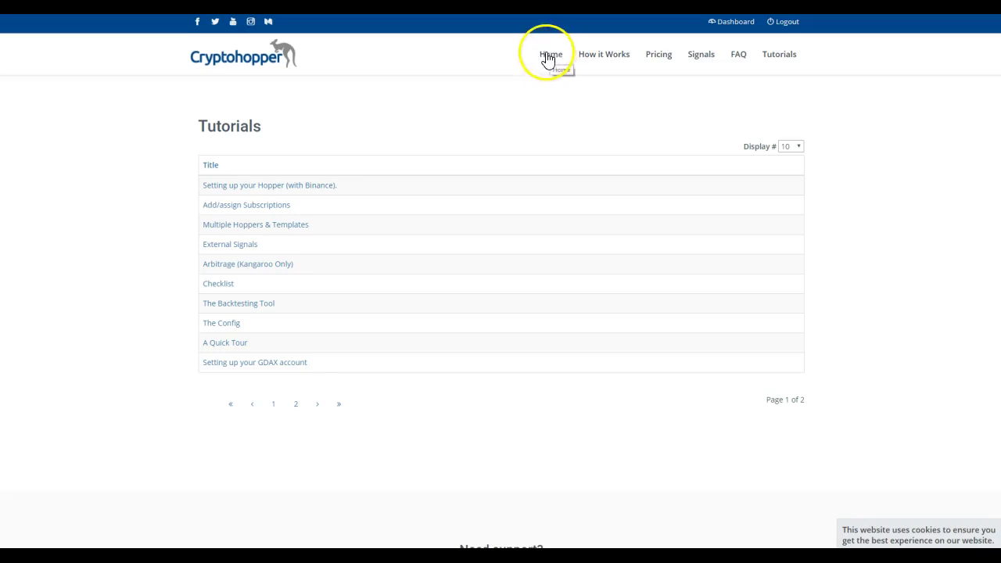
left_click(734, 24)
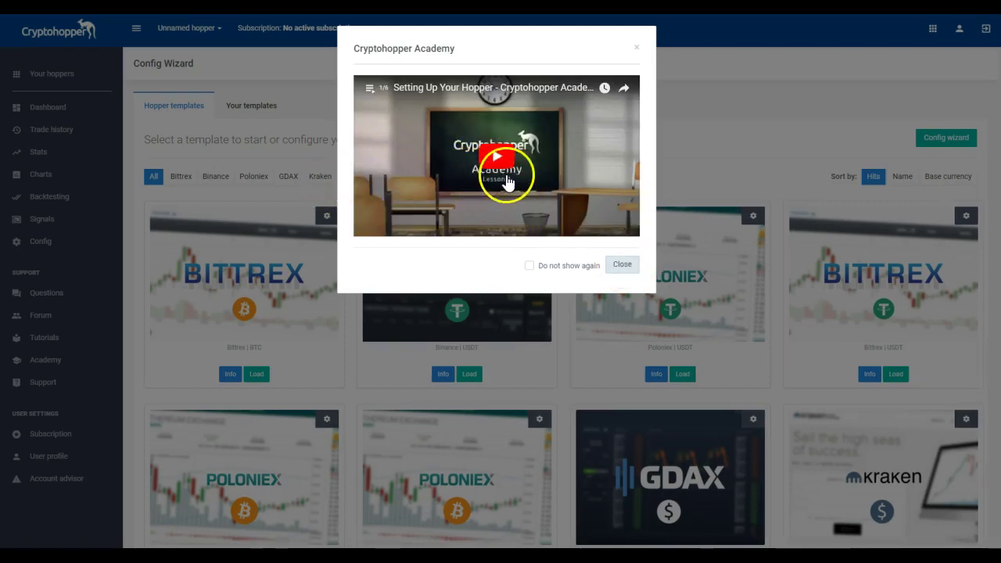
left_click(621, 266)
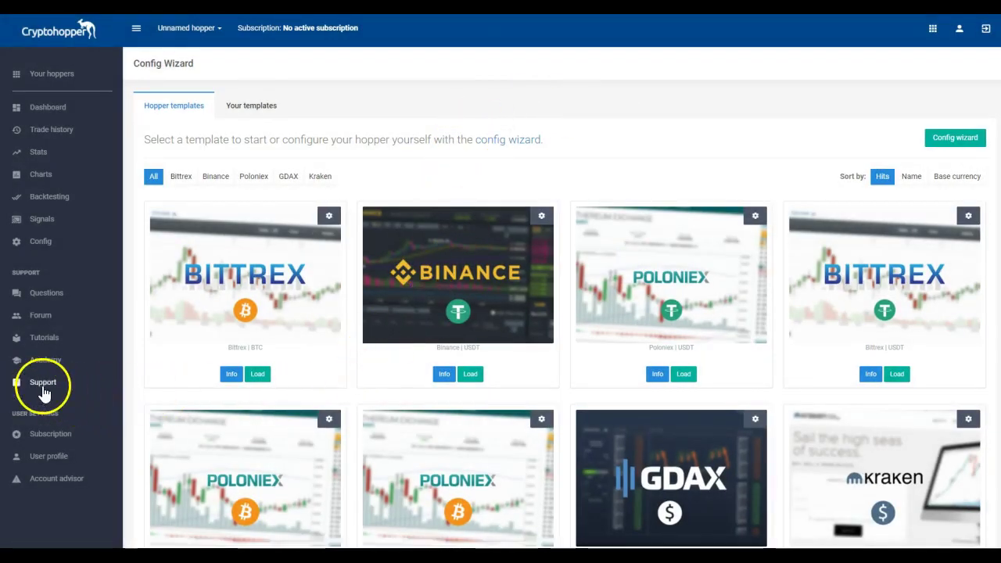
Step: Open the General topics section of the Cryptohopper forum and look through its list of discussions
left_click(40, 315)
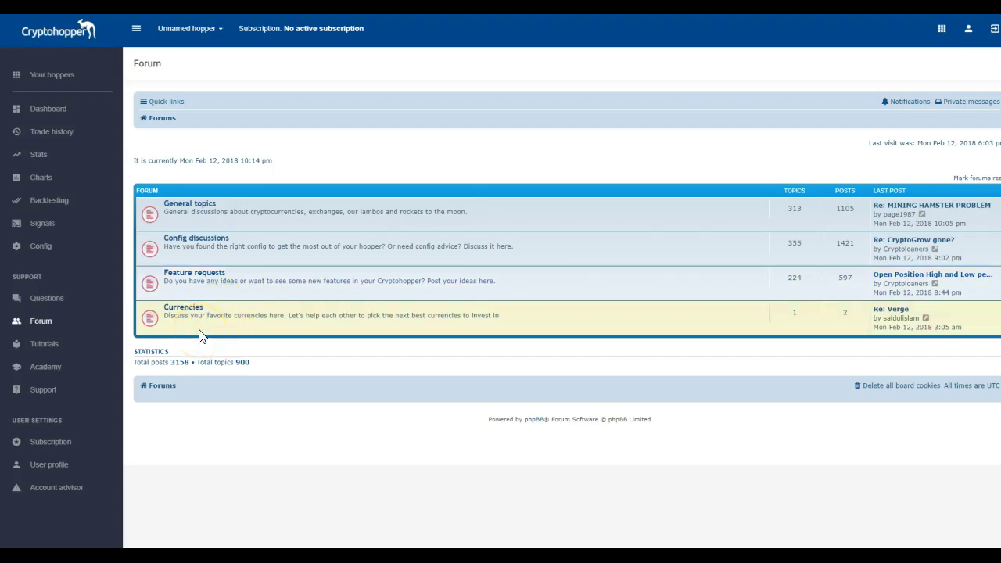
left_click(218, 212)
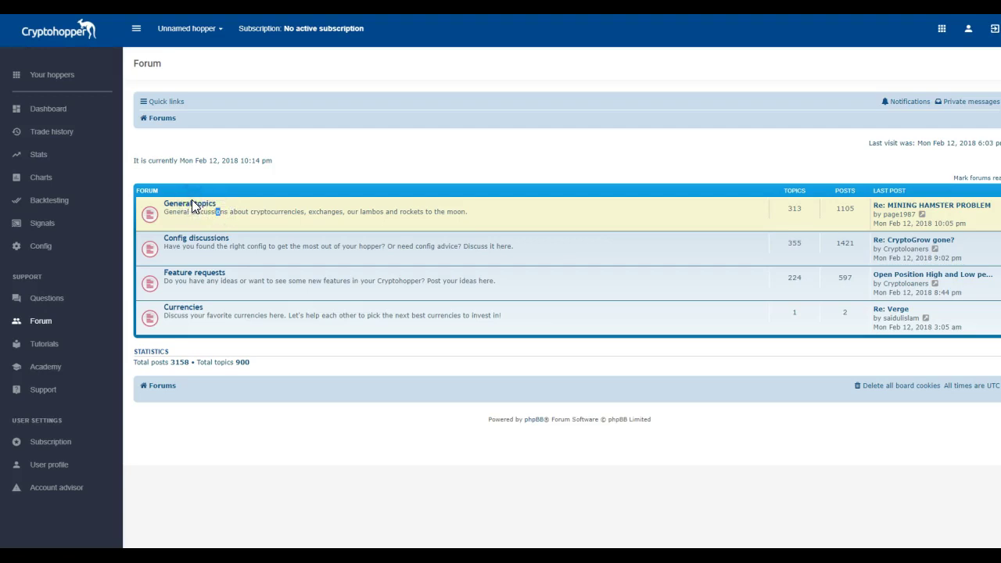
left_click(192, 204)
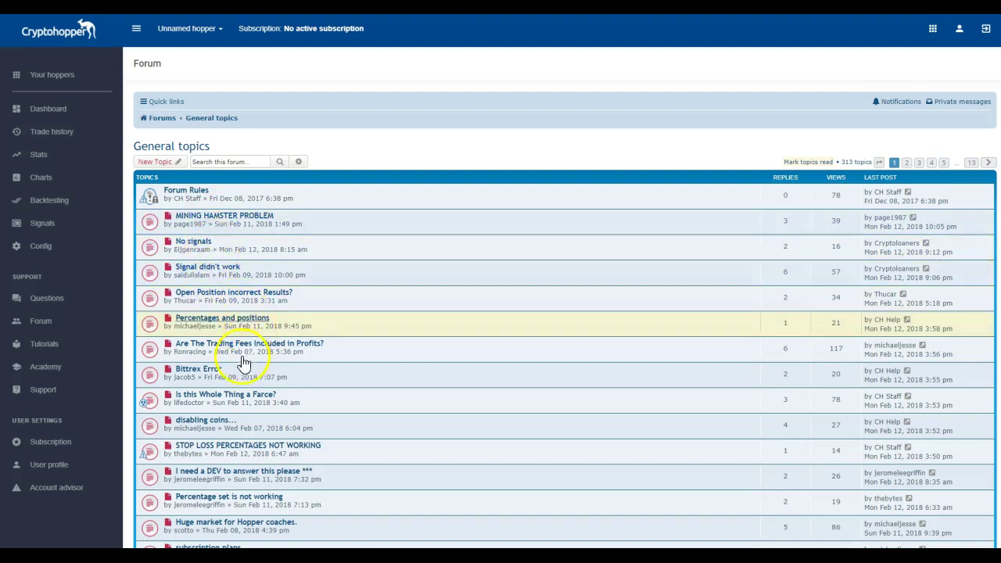
scroll(234, 418, "down", 1)
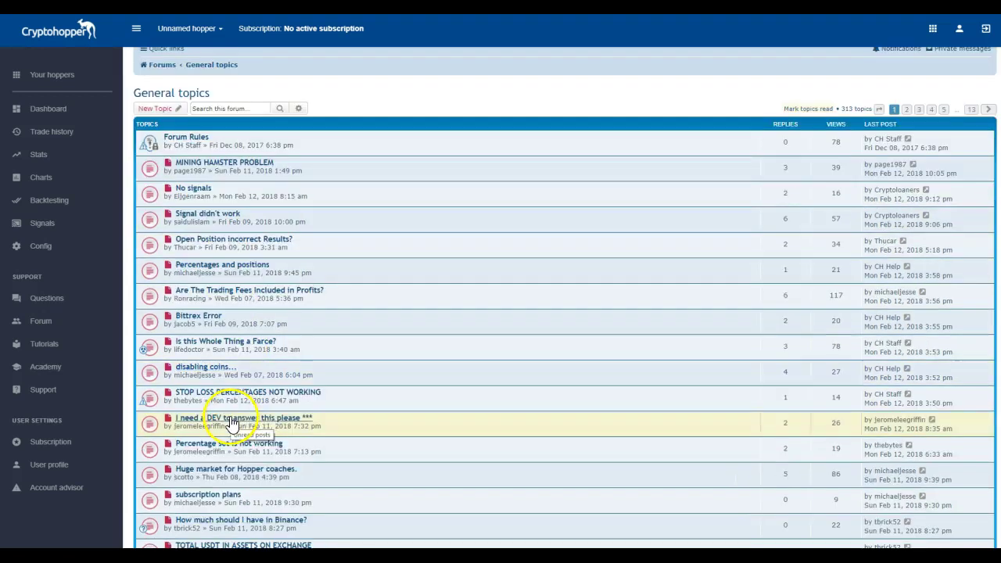
scroll(234, 423, "down", 2)
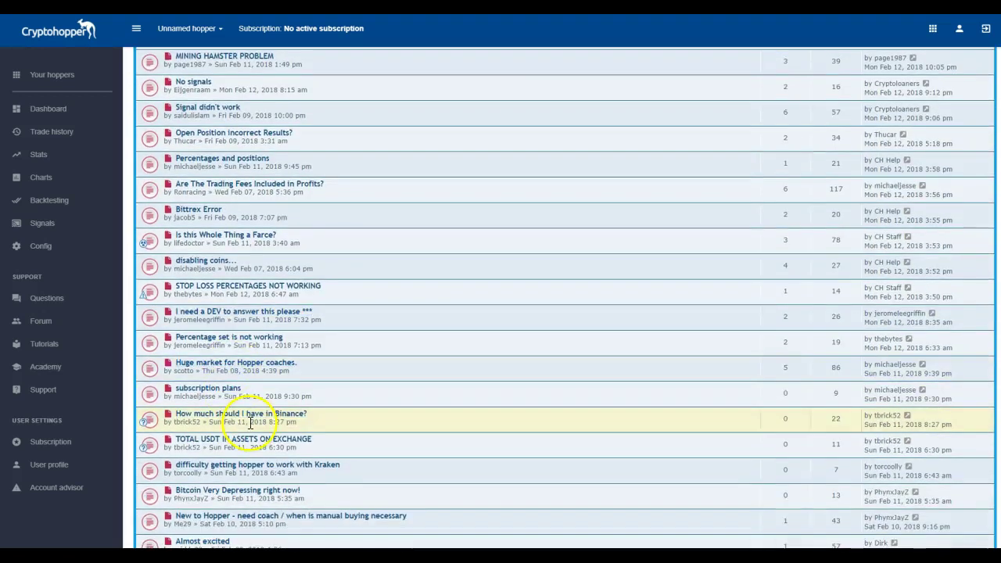
scroll(247, 424, "down", 1)
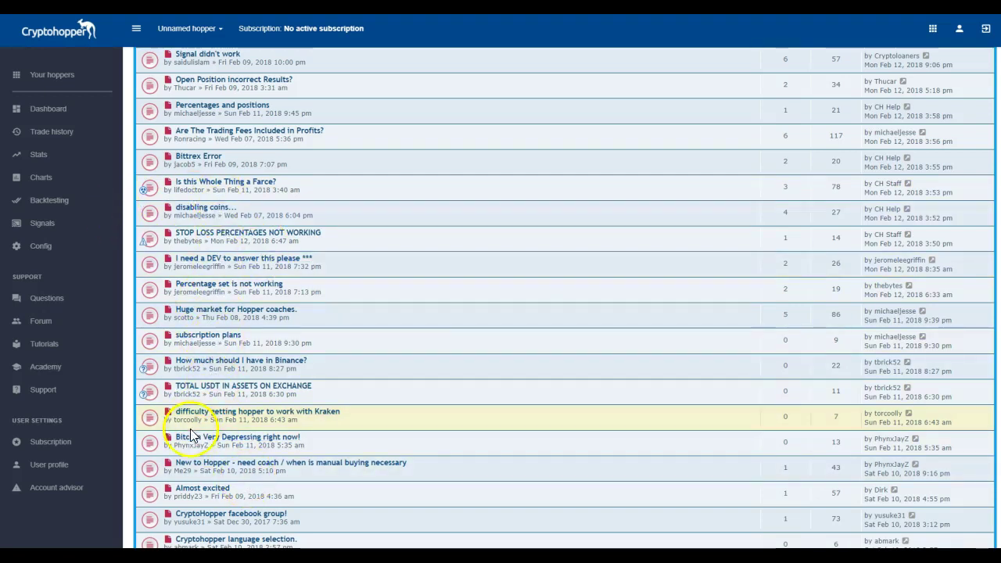
scroll(224, 424, "down", 3)
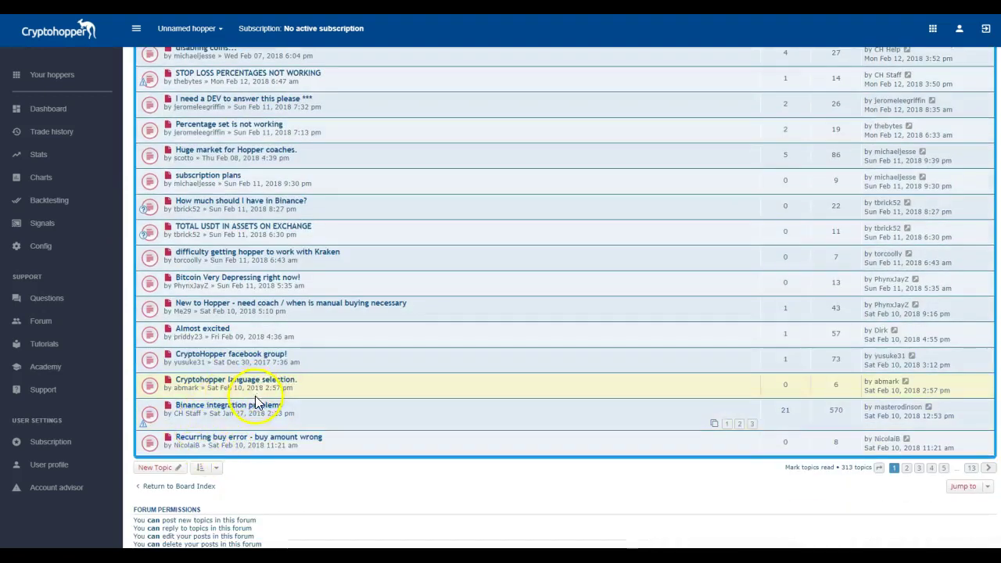
Step: Examine the General topics discussions, from the newest threads down to the Binance integration and recurring buy error topics
scroll(224, 398, "up", 3)
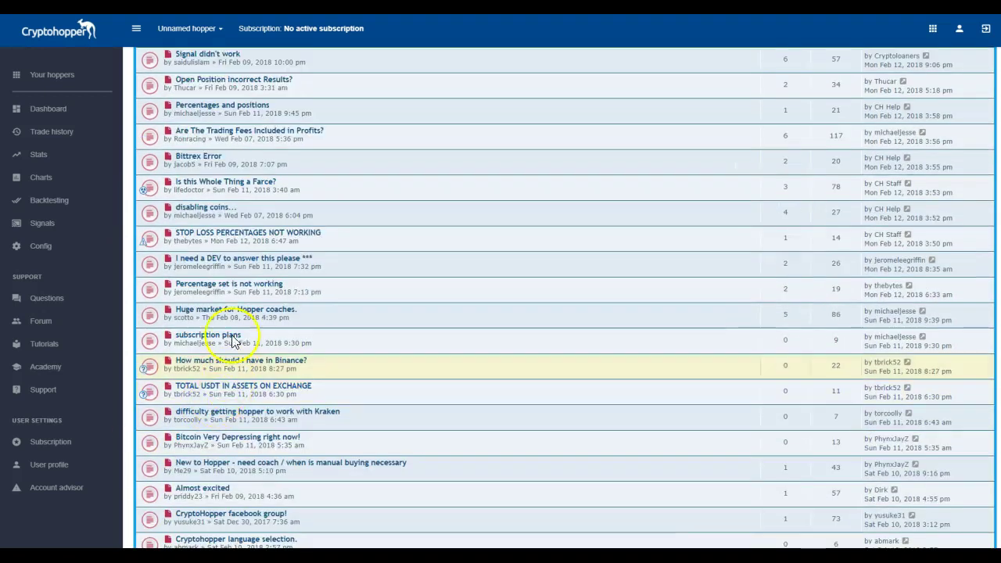
scroll(224, 341, "up", 2)
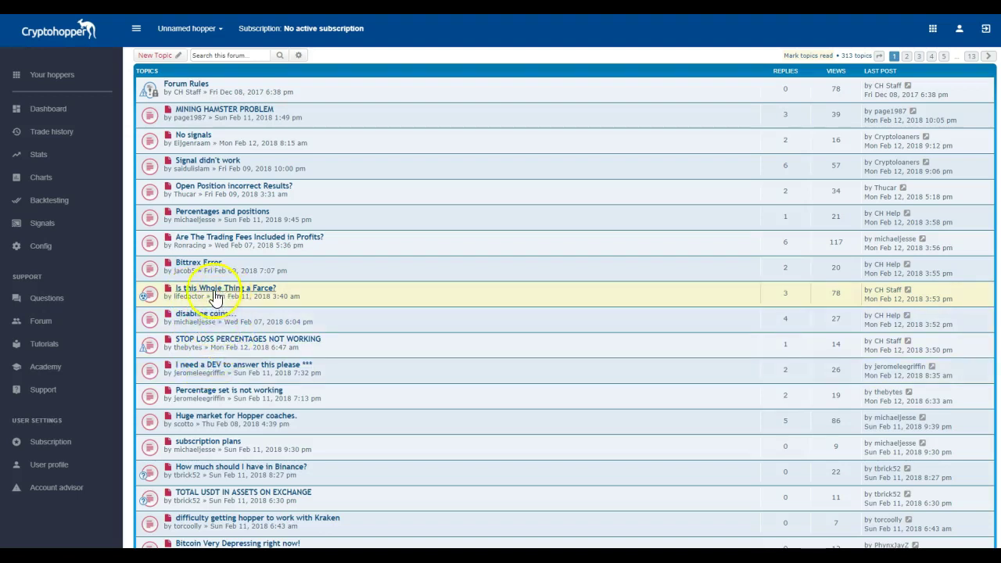
left_click(178, 297)
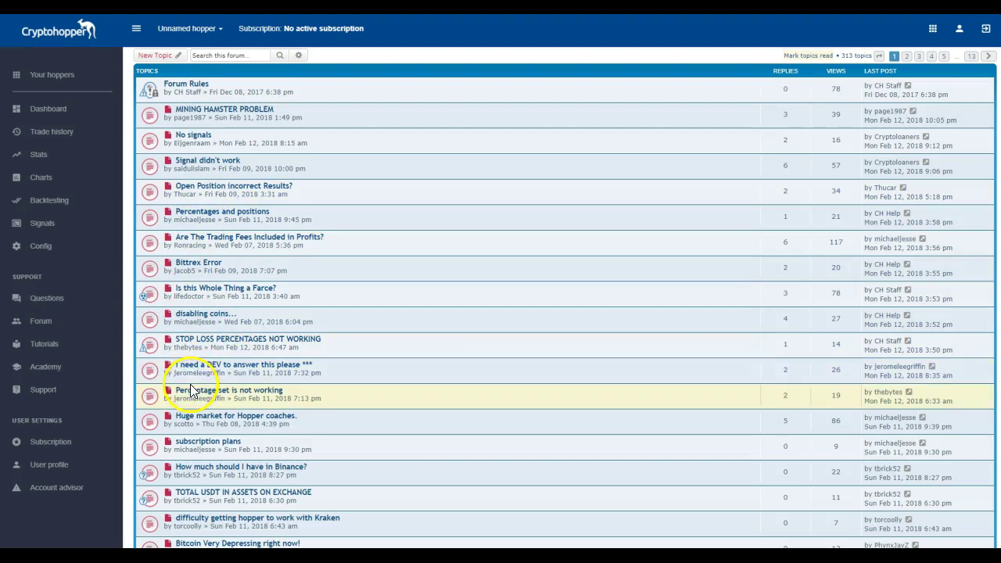
scroll(192, 387, "down", 1)
scroll(205, 395, "down", 1)
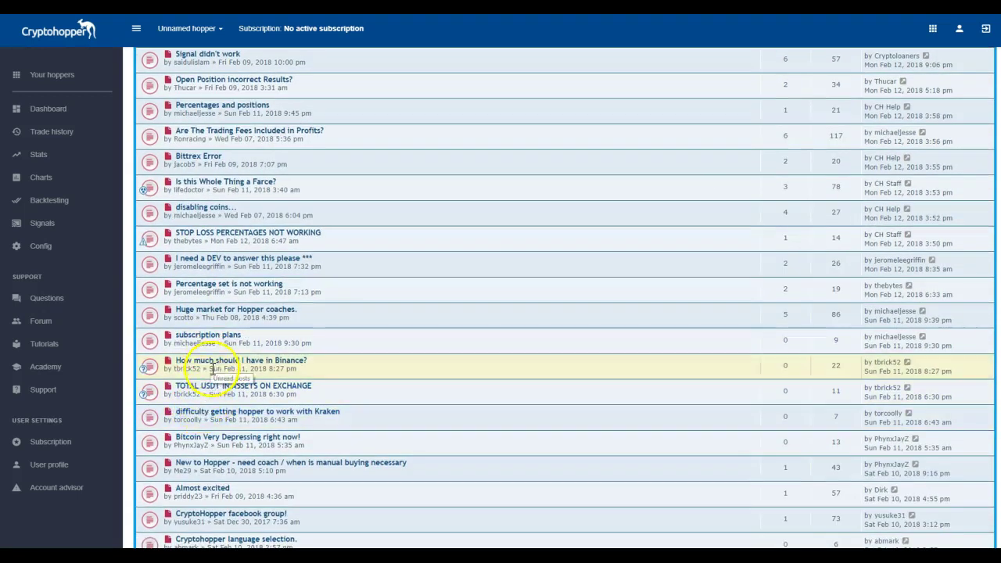
scroll(197, 400, "down", 1)
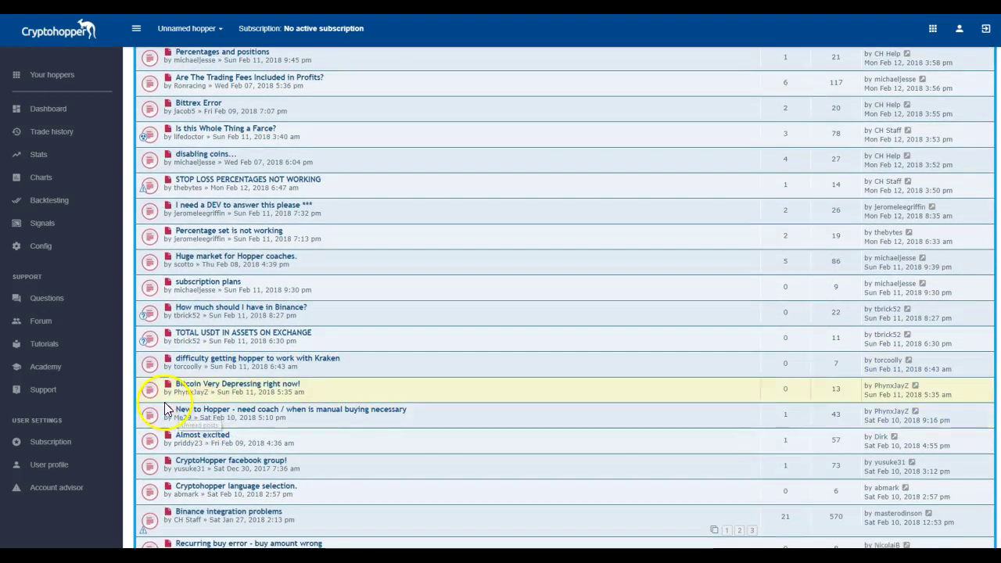
scroll(215, 415, "down", 3)
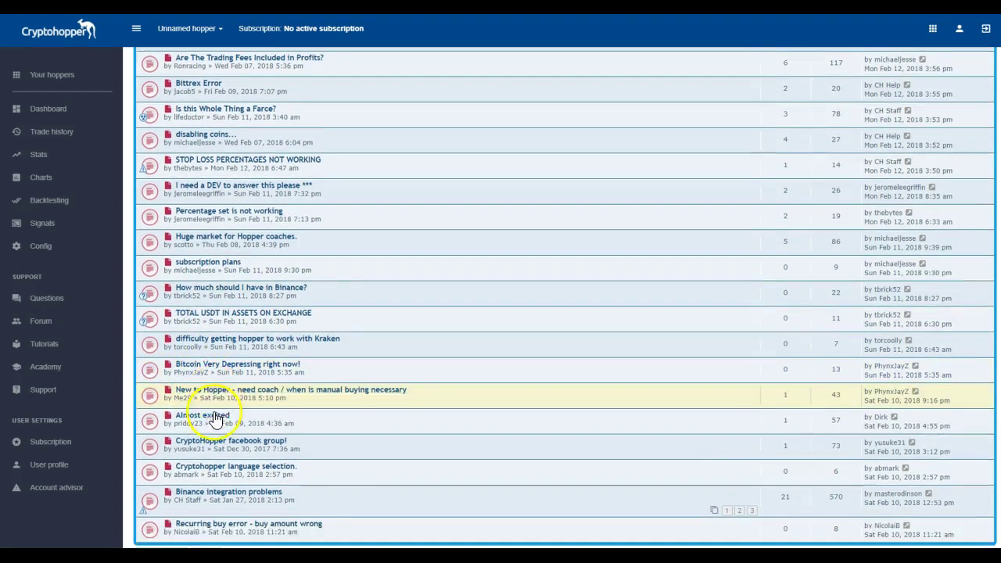
scroll(209, 407, "up", 4)
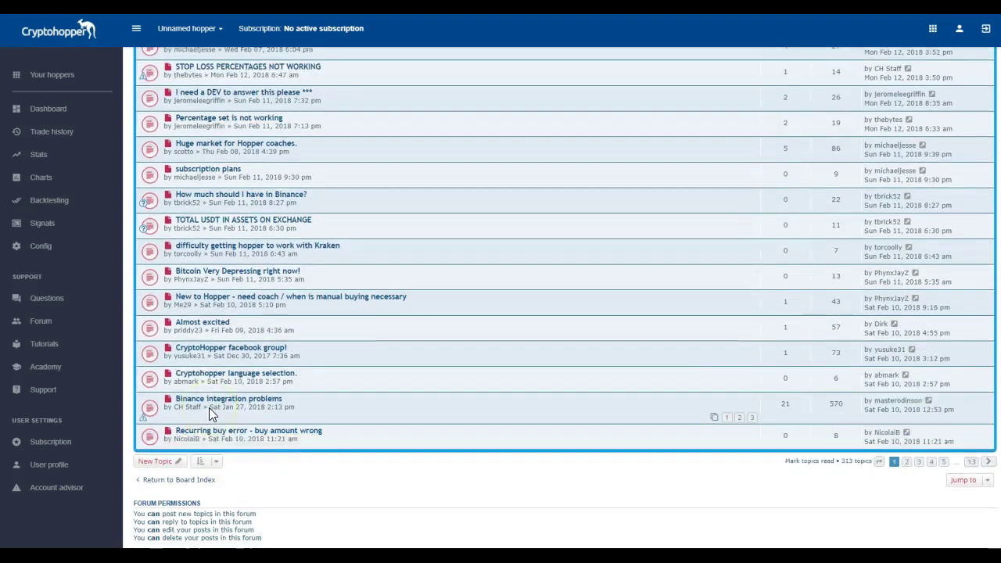
scroll(208, 408, "down", 1)
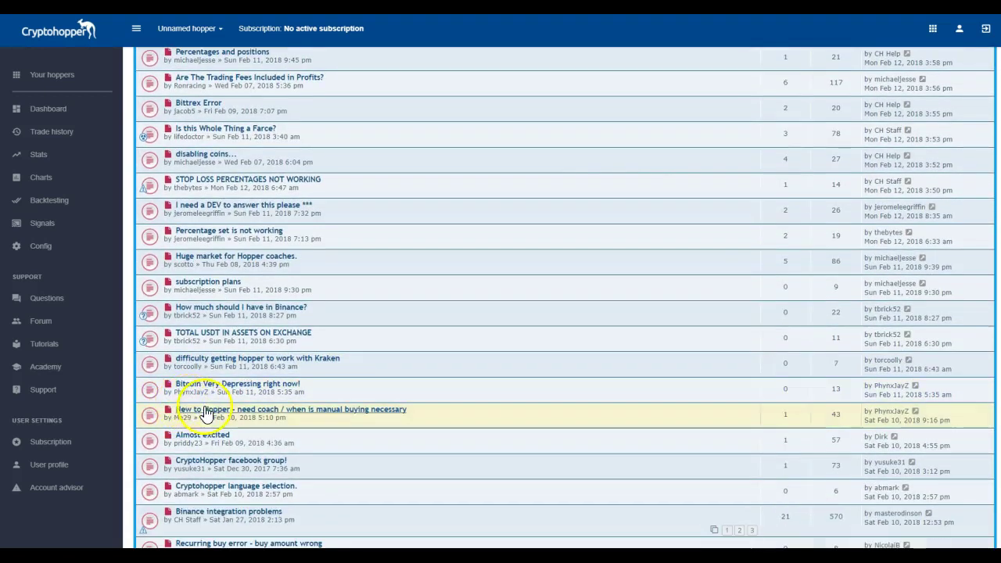
scroll(234, 210, "up", 3)
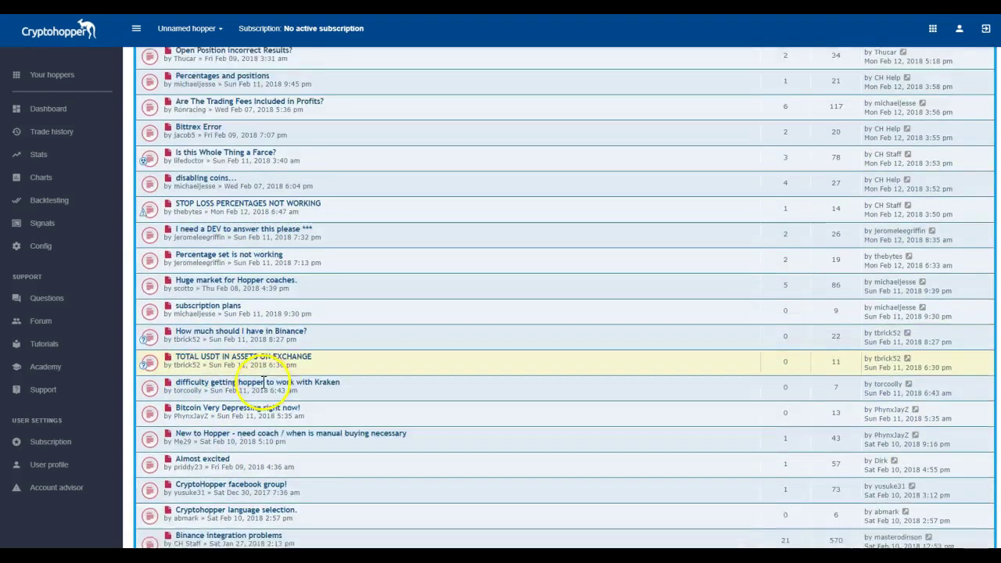
scroll(246, 379, "up", 1)
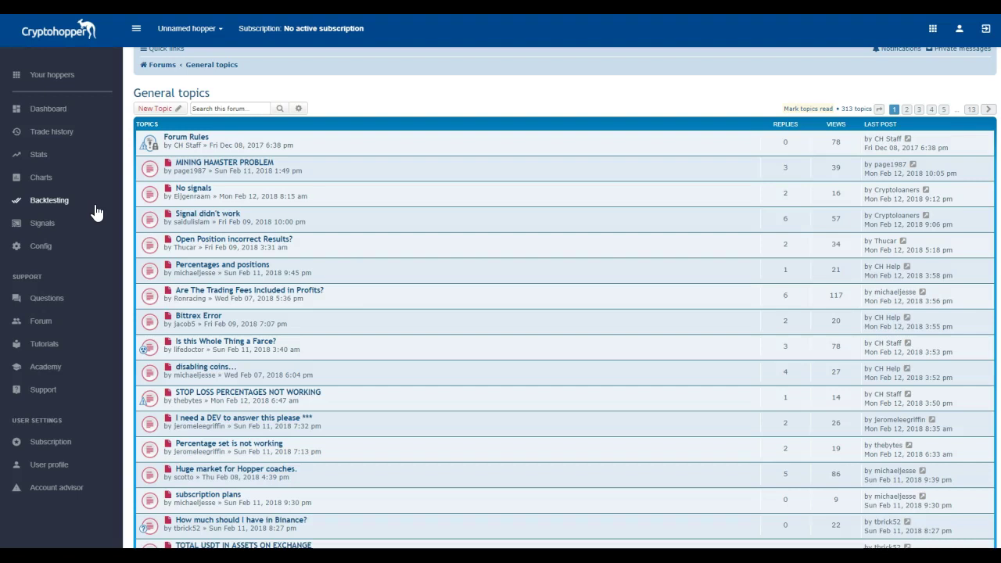
Step: Look over the General topics list once more, down to the forum permissions and back to the start
left_click(81, 241)
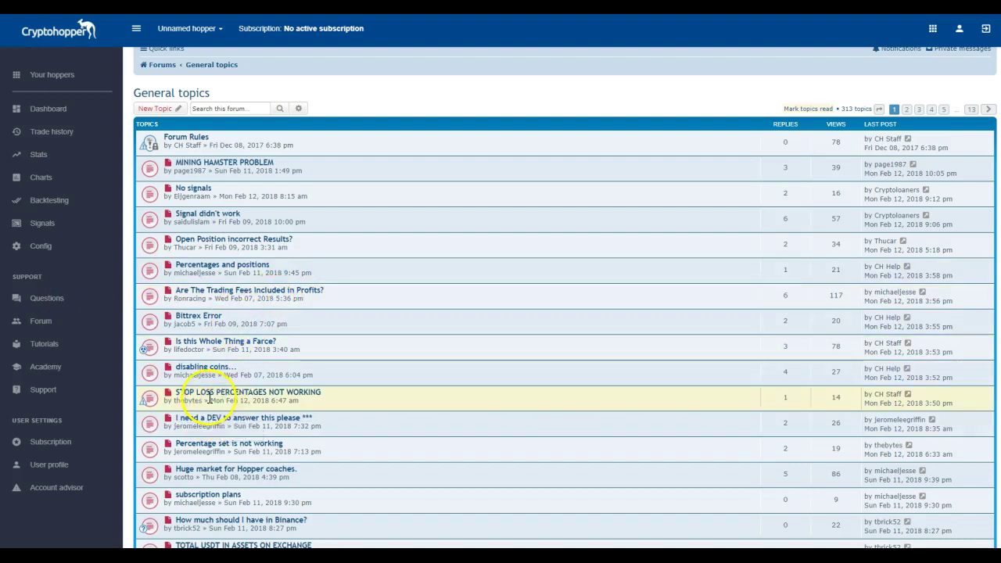
scroll(203, 415, "down", 2)
scroll(207, 411, "down", 1)
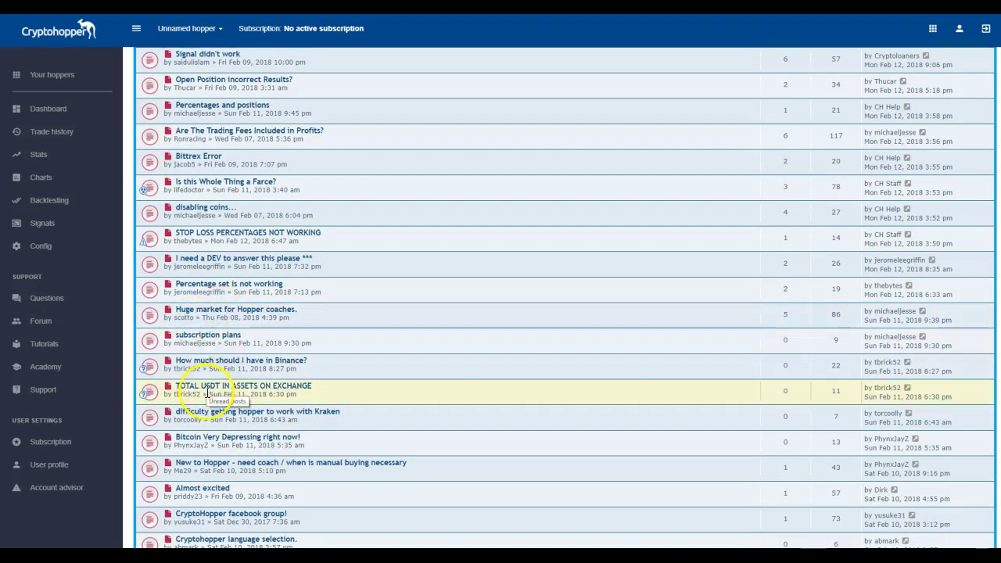
scroll(207, 393, "down", 1)
scroll(207, 393, "down", 1)
scroll(219, 389, "down", 3)
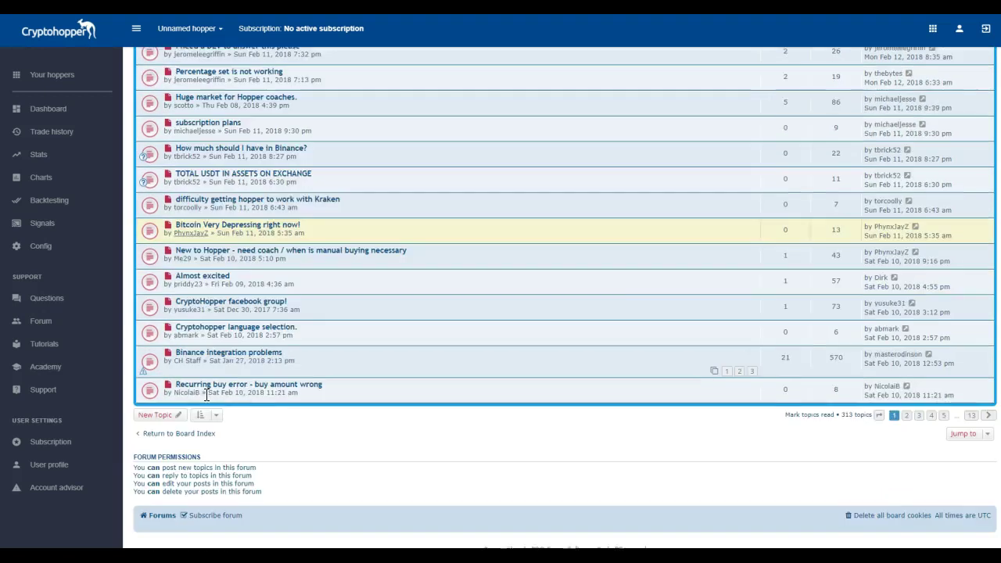
scroll(225, 386, "up", 5)
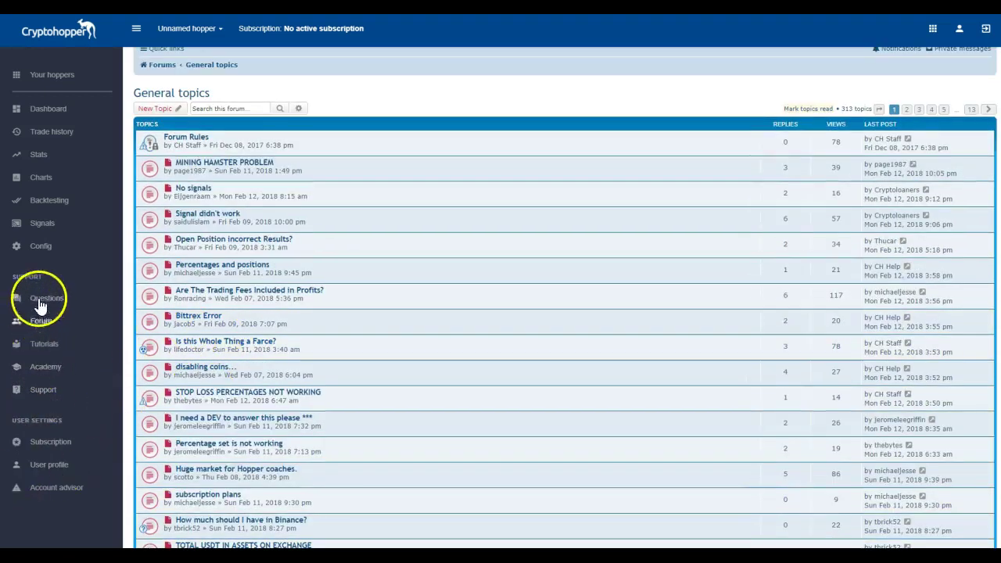
Step: View the account's Subscription page, dismiss the Facebook notification, and look through the signal subscriptions under My Purchases
left_click(56, 441)
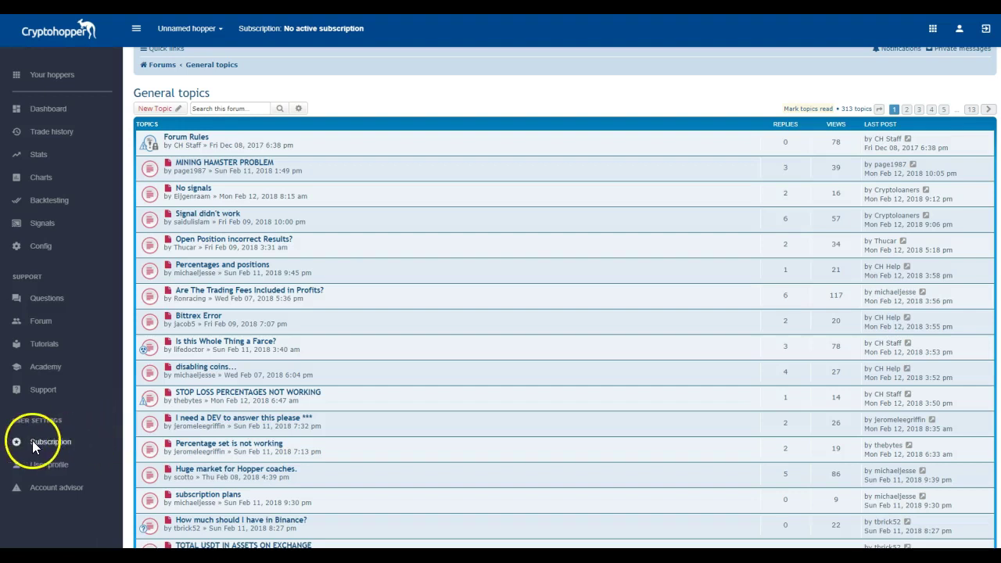
left_click(36, 442)
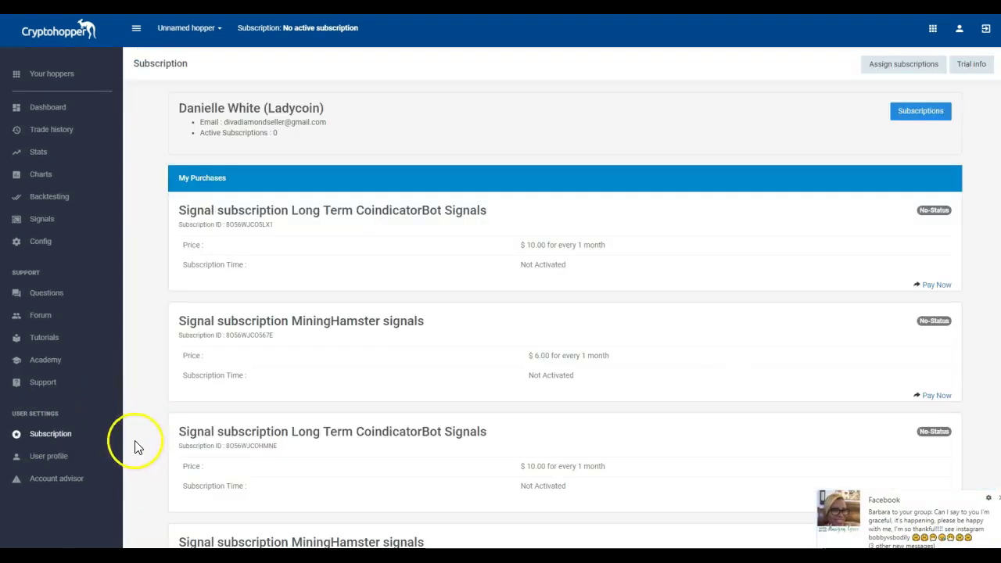
left_click(998, 501)
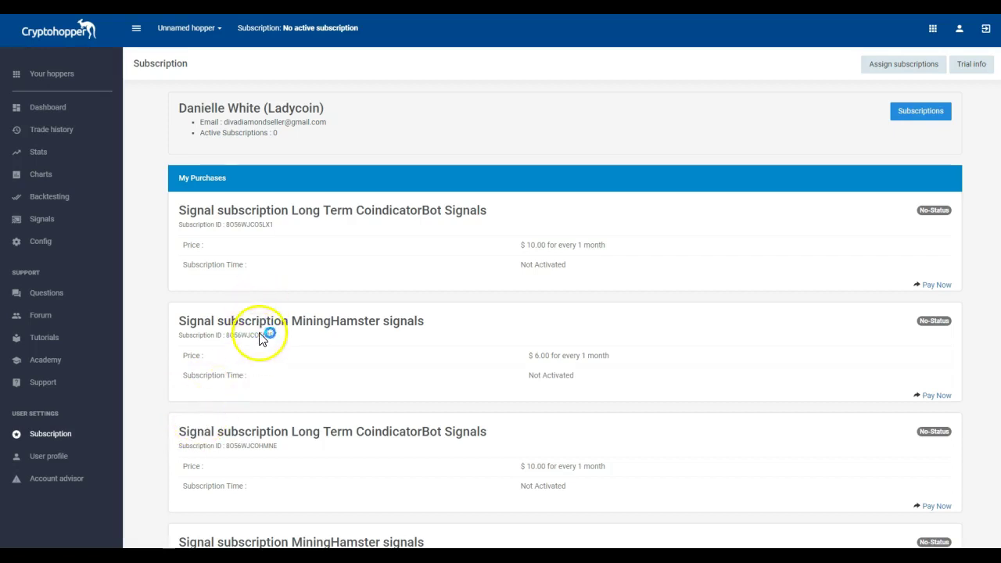
scroll(262, 340, "down", 2)
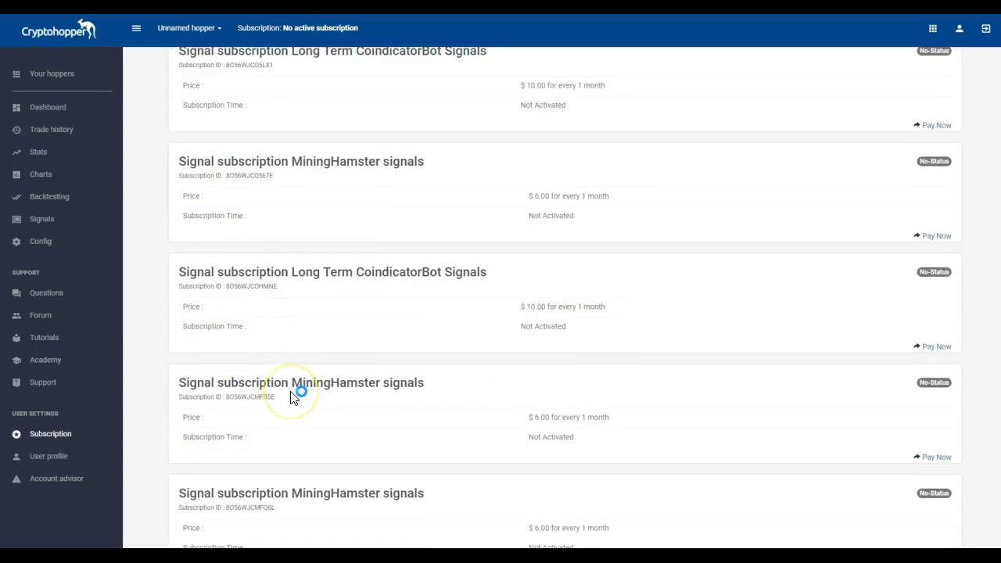
scroll(293, 397, "up", 1)
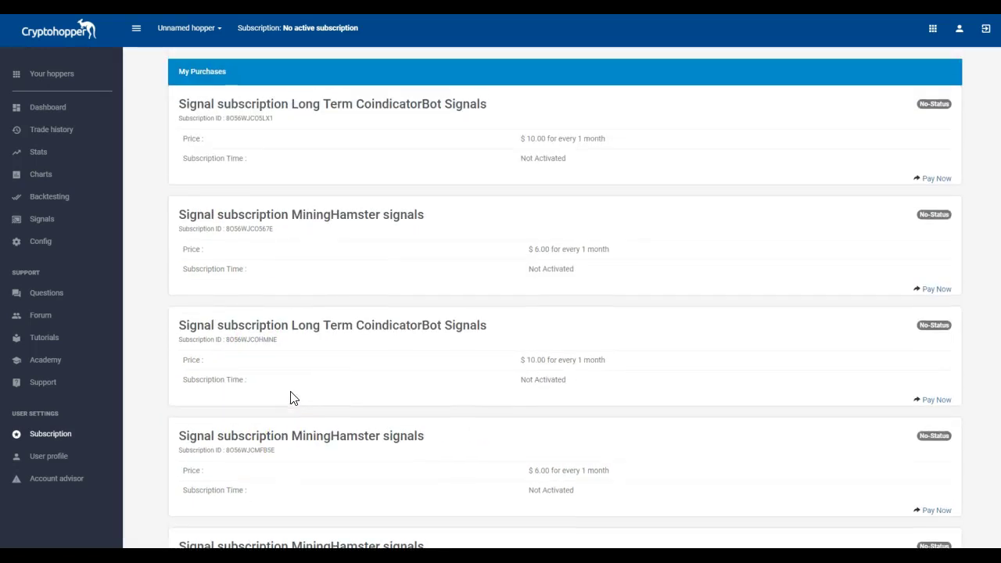
scroll(290, 398, "down", 1)
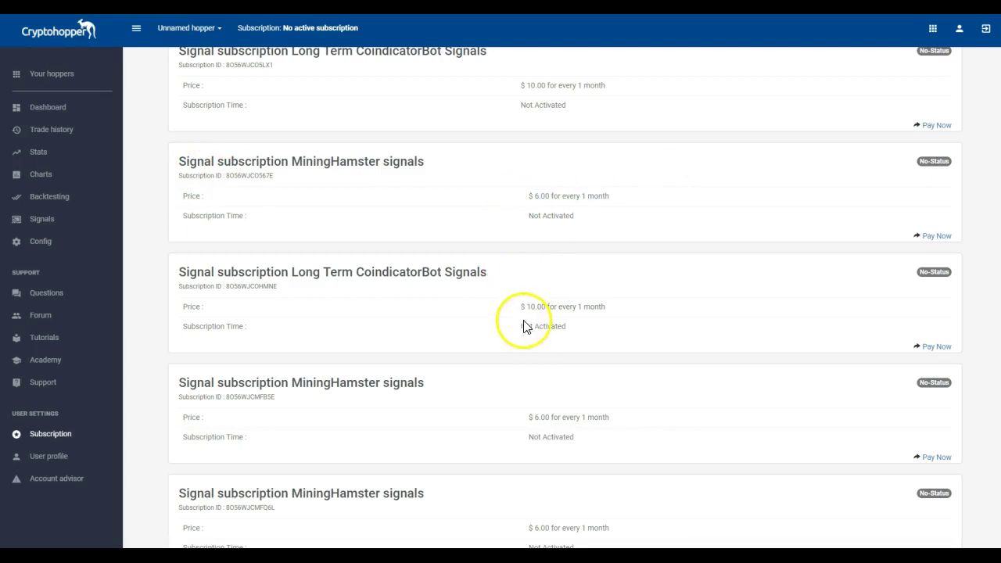
scroll(523, 332, "down", 1)
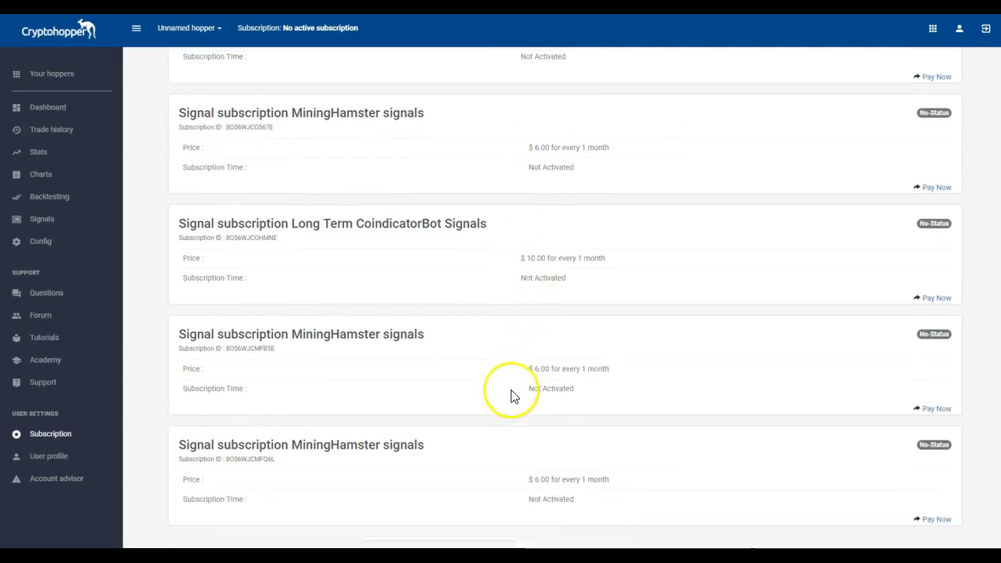
scroll(515, 383, "up", 4)
scroll(539, 383, "down", 4)
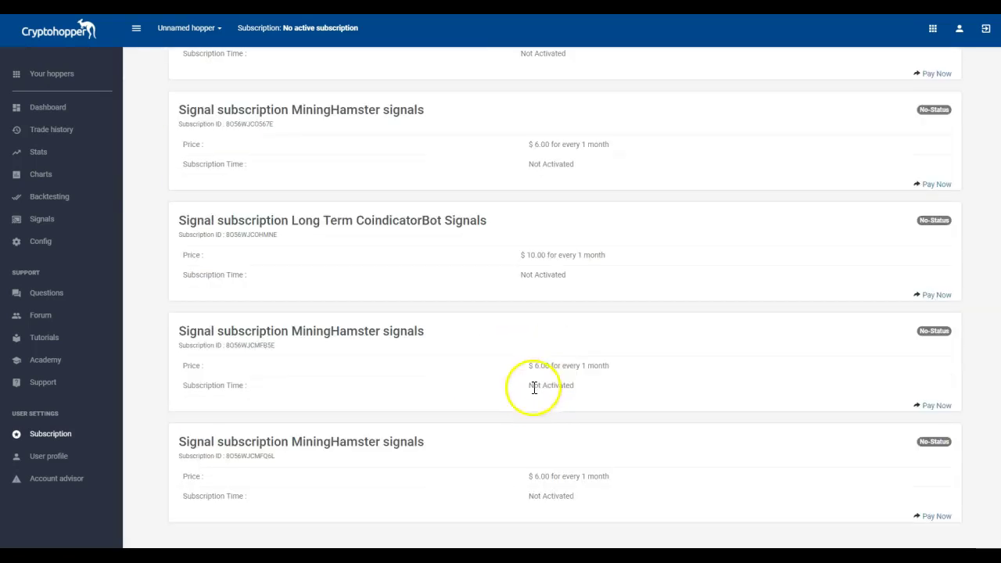
Step: Review the prices and activation status of the MiningHamster and Long Term CoindicatorBot signal purchases
scroll(527, 387, "up", 4)
scroll(504, 361, "down", 1)
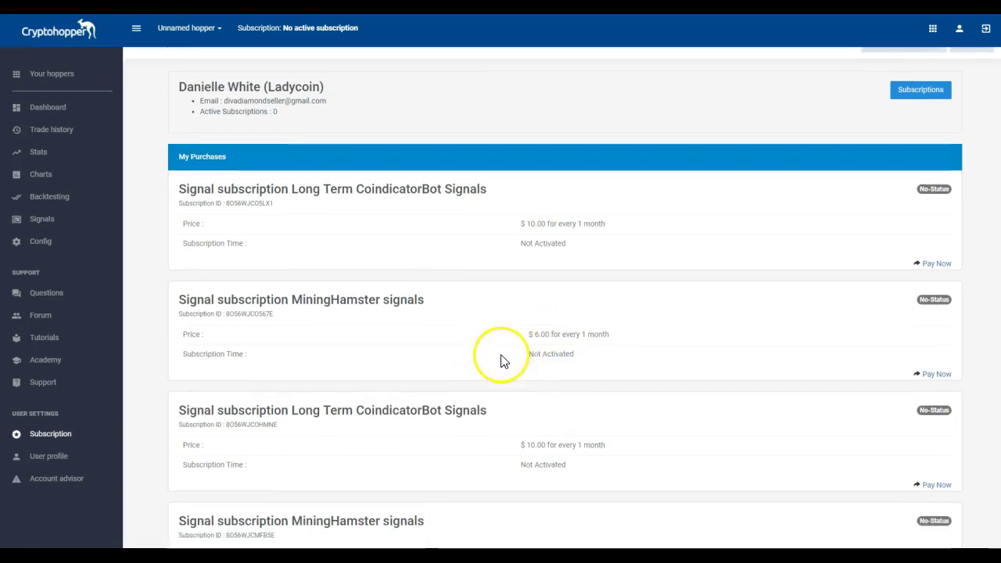
scroll(502, 368, "up", 1)
scroll(514, 351, "down", 3)
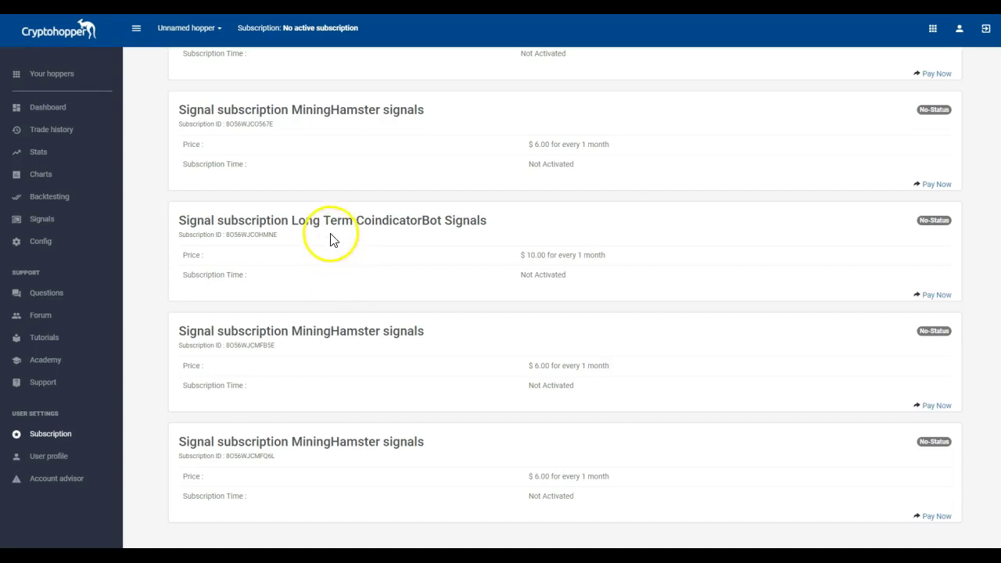
scroll(331, 246, "up", 3)
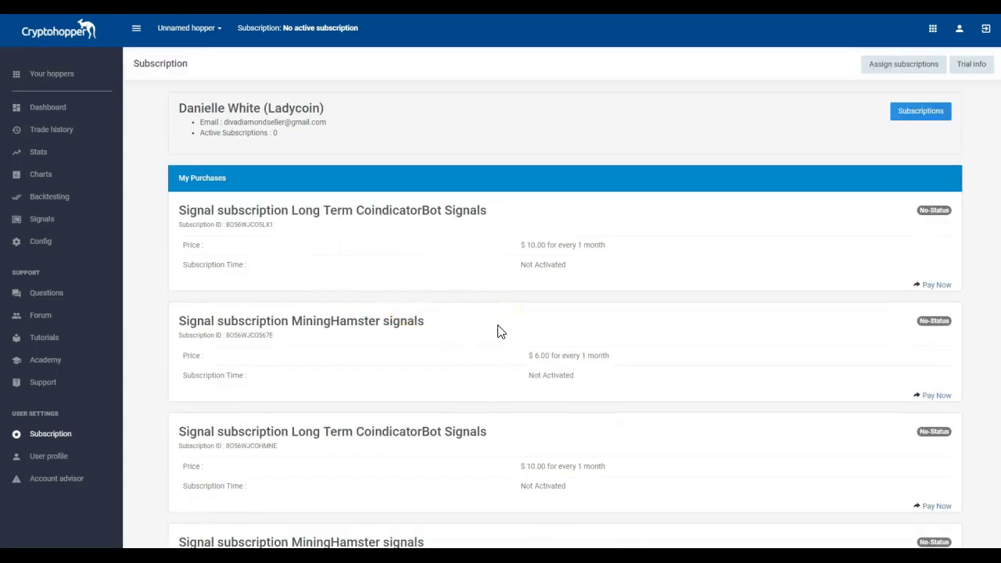
scroll(497, 332, "down", 2)
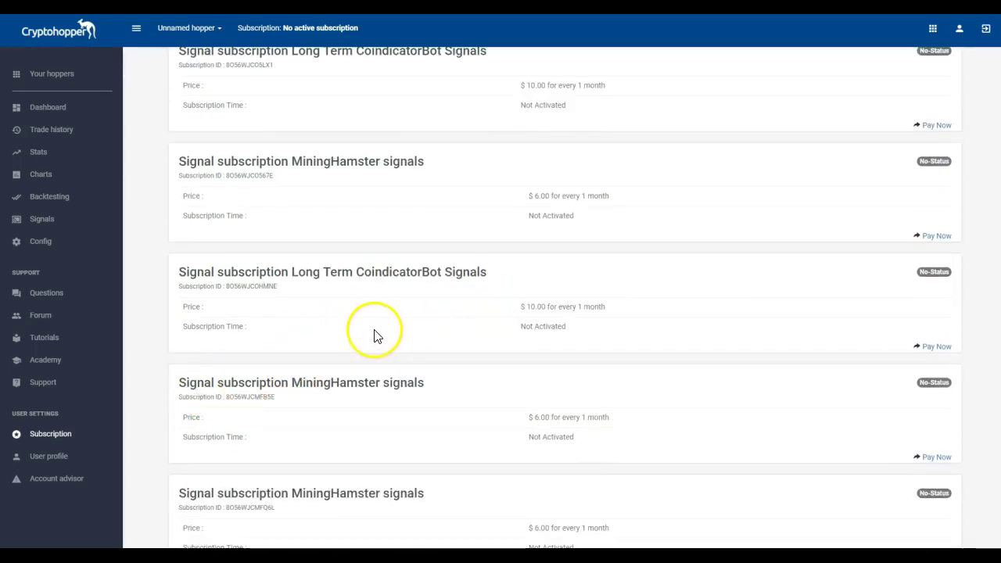
scroll(375, 335, "down", 1)
scroll(343, 350, "up", 3)
scroll(336, 348, "down", 3)
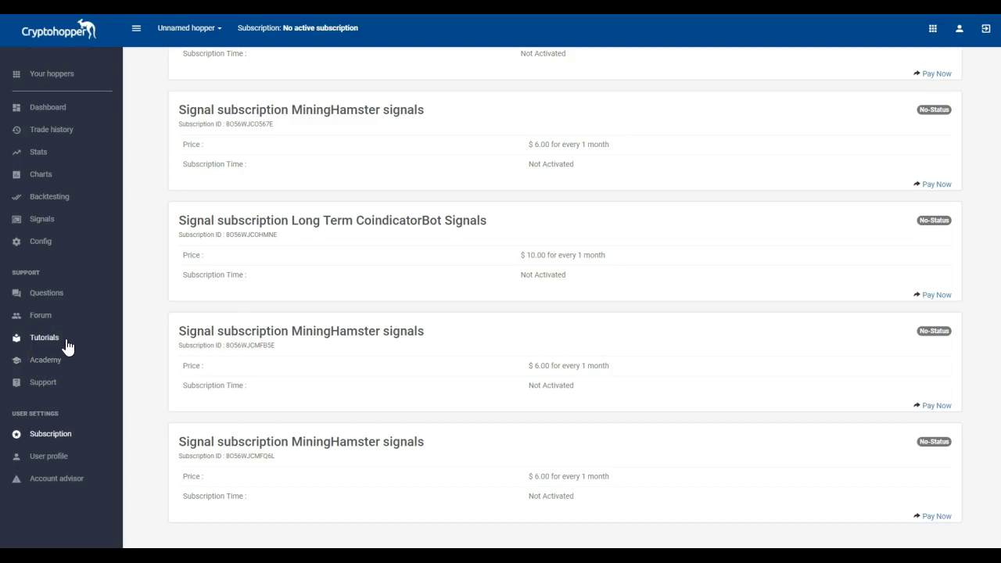
left_click(95, 339)
left_click(169, 352)
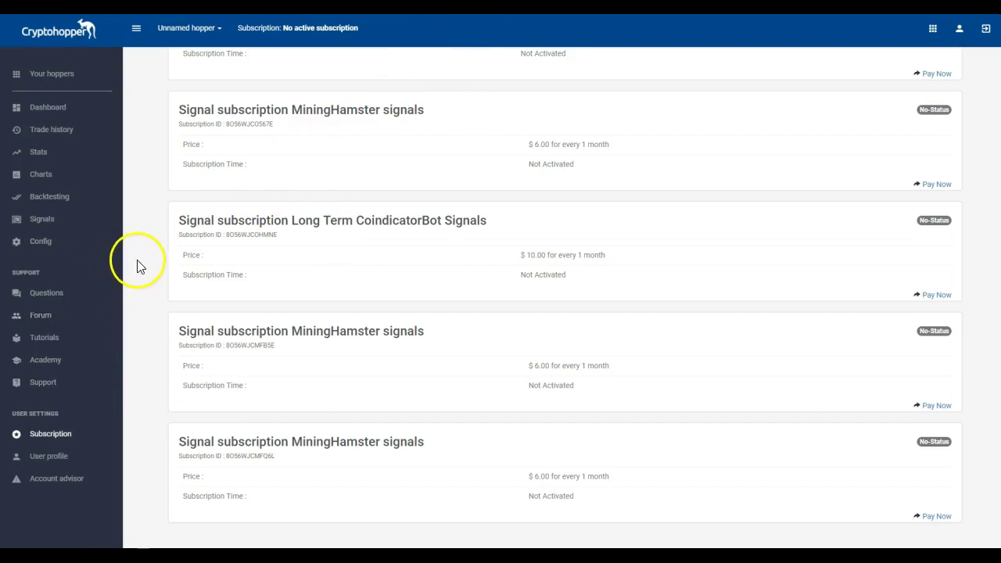
scroll(134, 263, "up", 3)
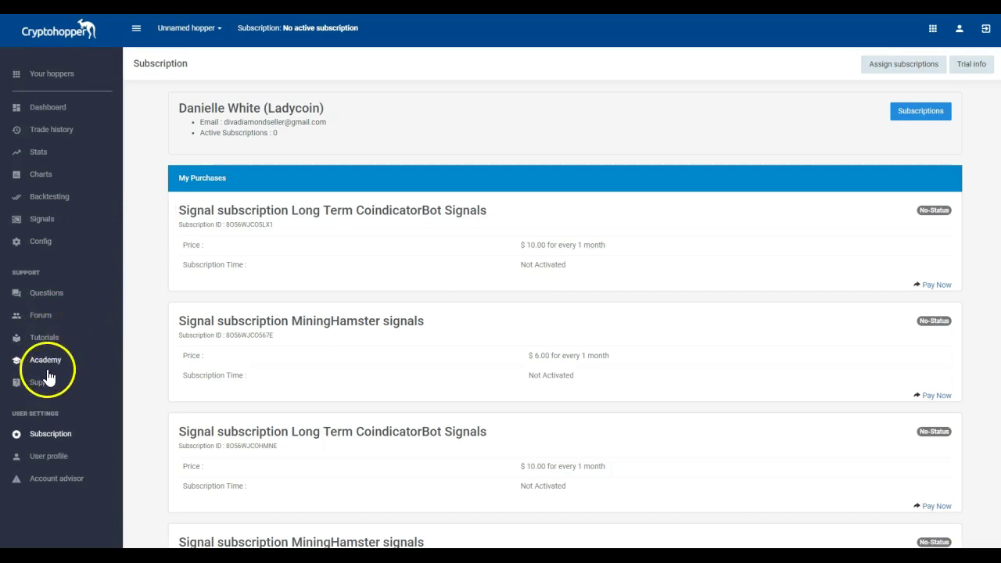
Step: Try to view the hopper's dashboard and stats, closing the Cryptohopper Academy video each time
left_click(37, 114)
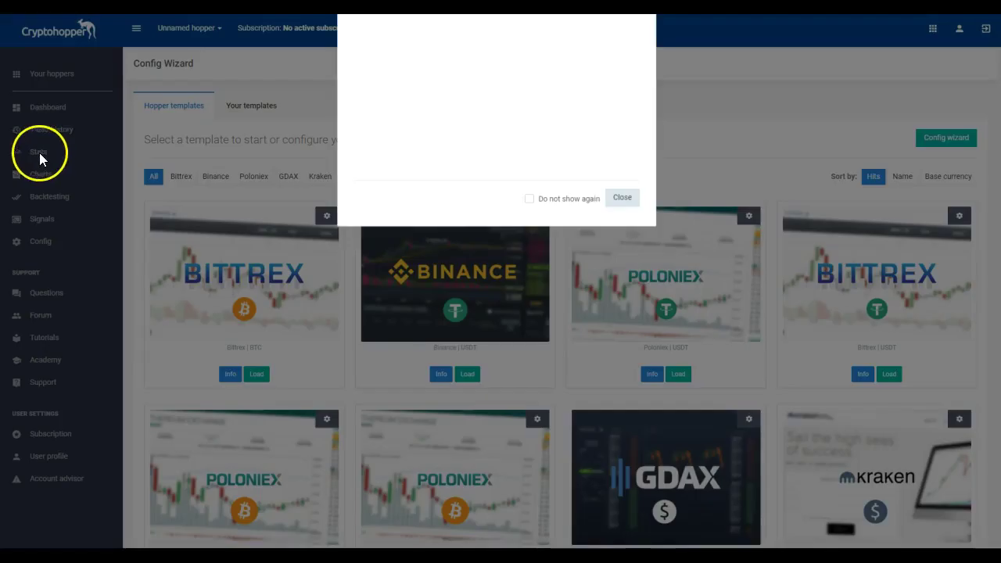
left_click(621, 197)
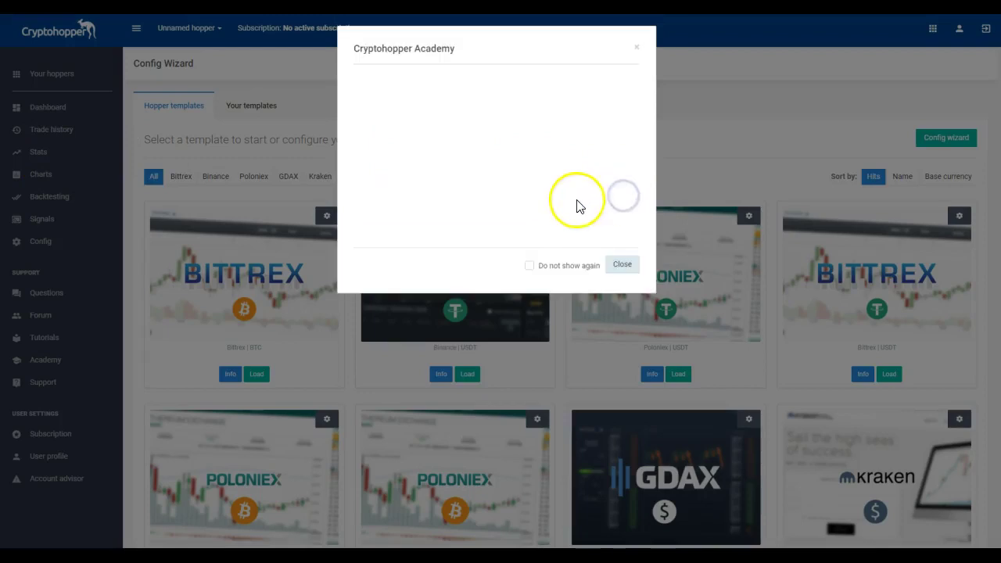
left_click(623, 266)
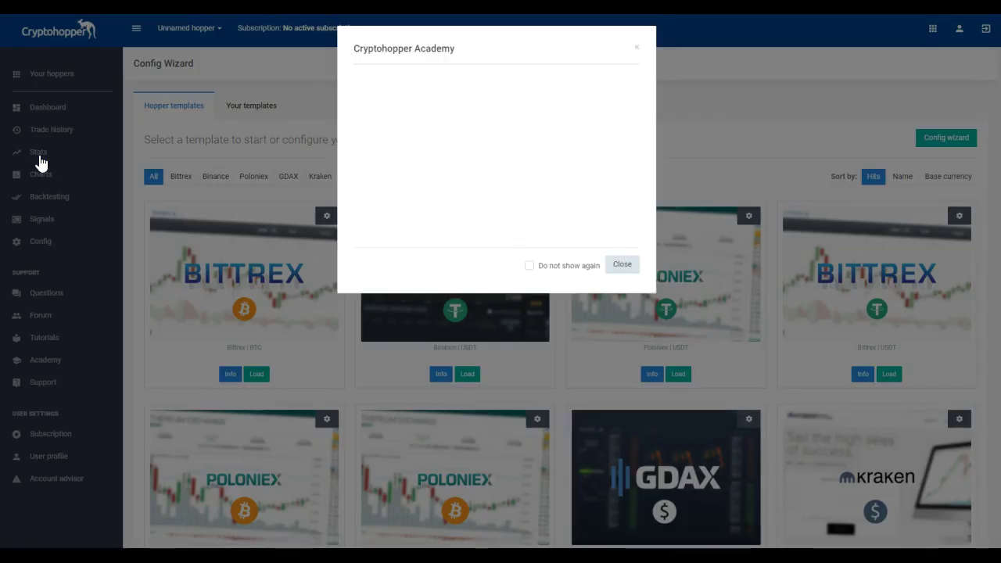
left_click(560, 308)
left_click(622, 263)
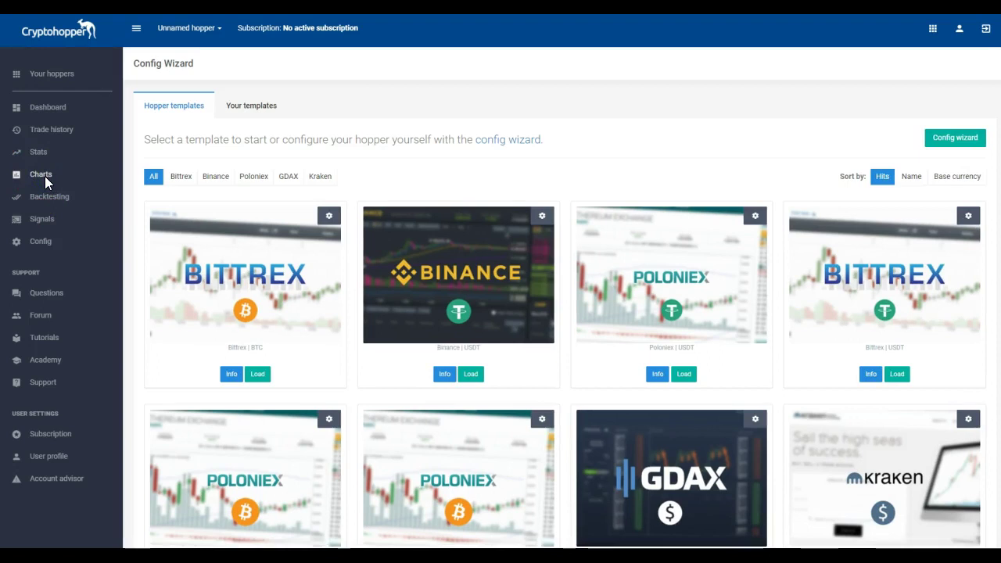
Step: Try to view the hopper's charts and close the Cryptohopper Academy video
left_click(44, 178)
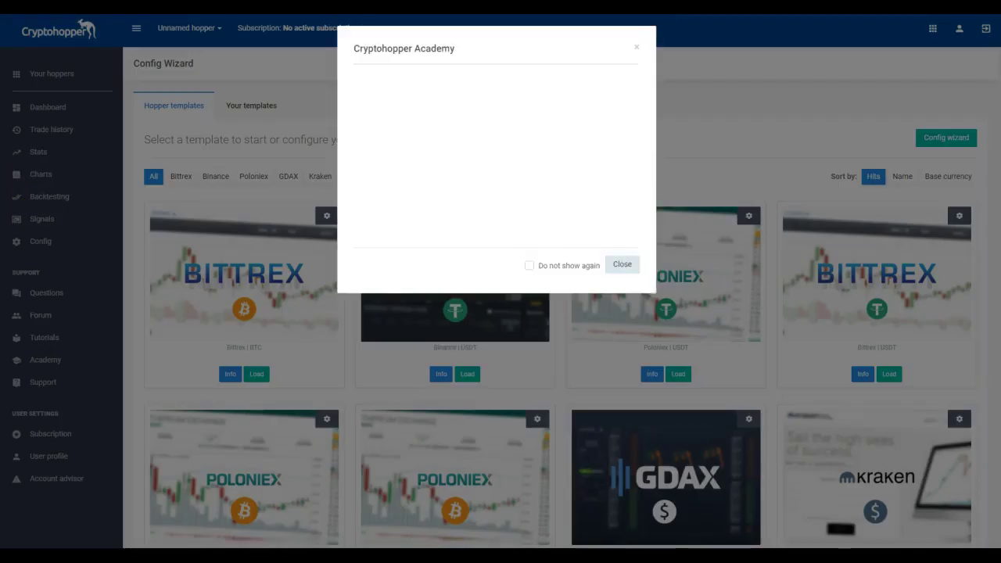
left_click(622, 266)
left_click(621, 266)
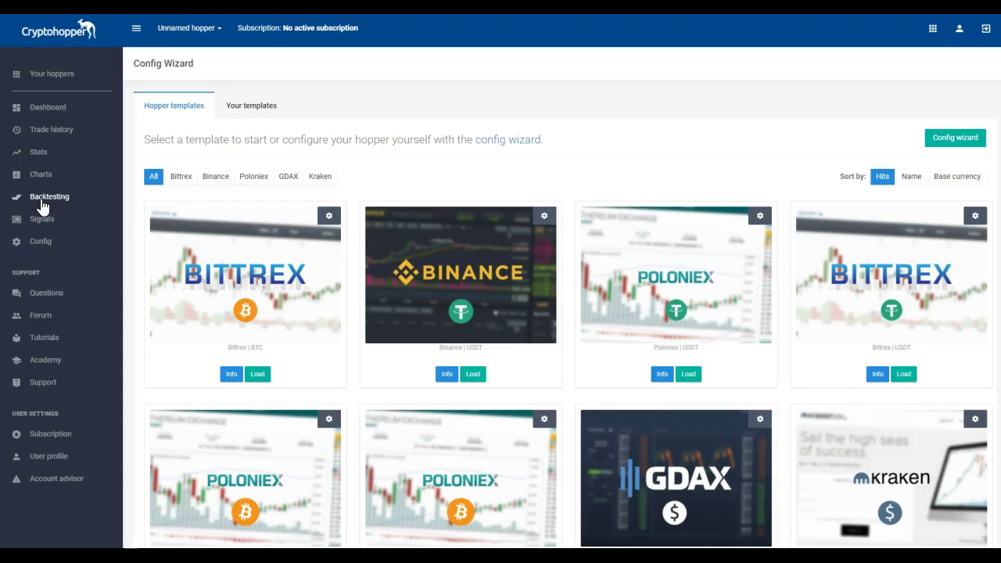
Step: Try to view the unnamed hopper's backtesting and trade history, and close the Cryptohopper Academy video
left_click(56, 202)
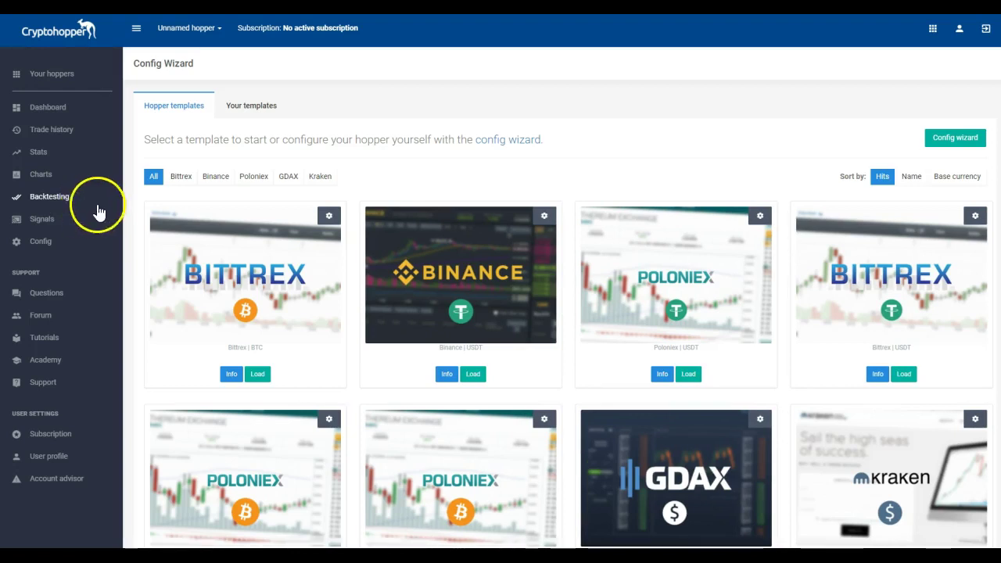
left_click(57, 201)
left_click(45, 128)
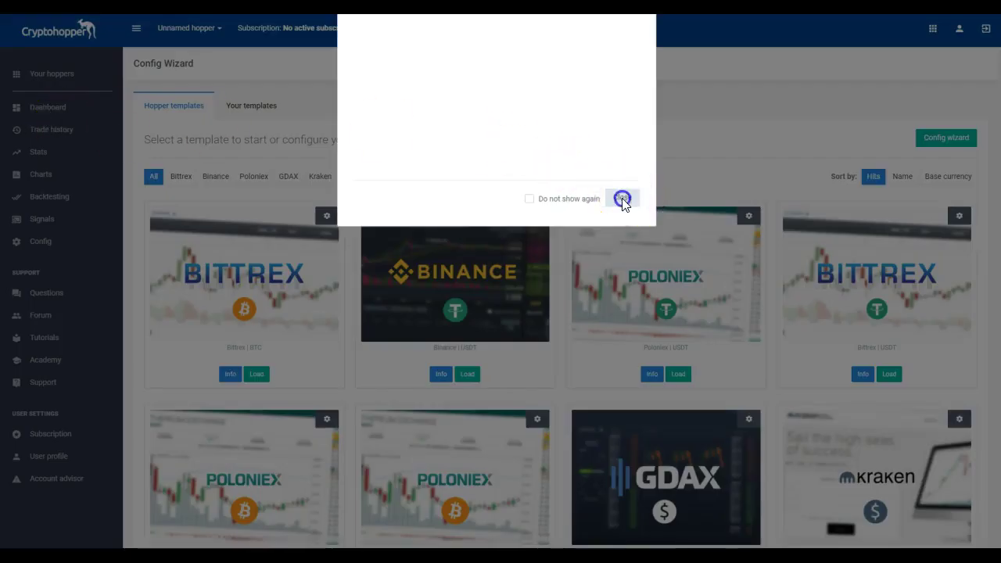
left_click(625, 264)
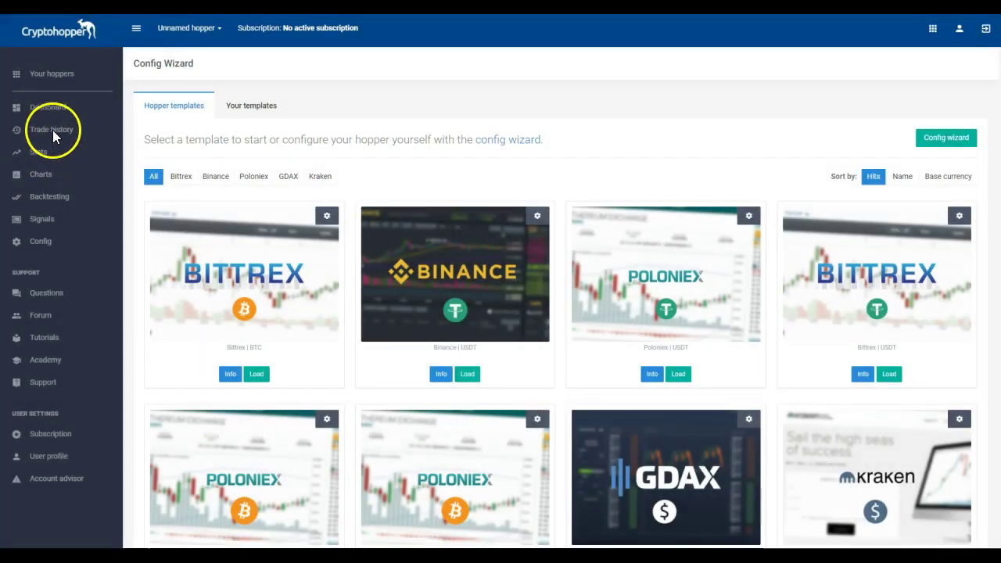
Step: Try again to view the unnamed hopper's trade history, closing the Cryptohopper Academy video each time
left_click(52, 133)
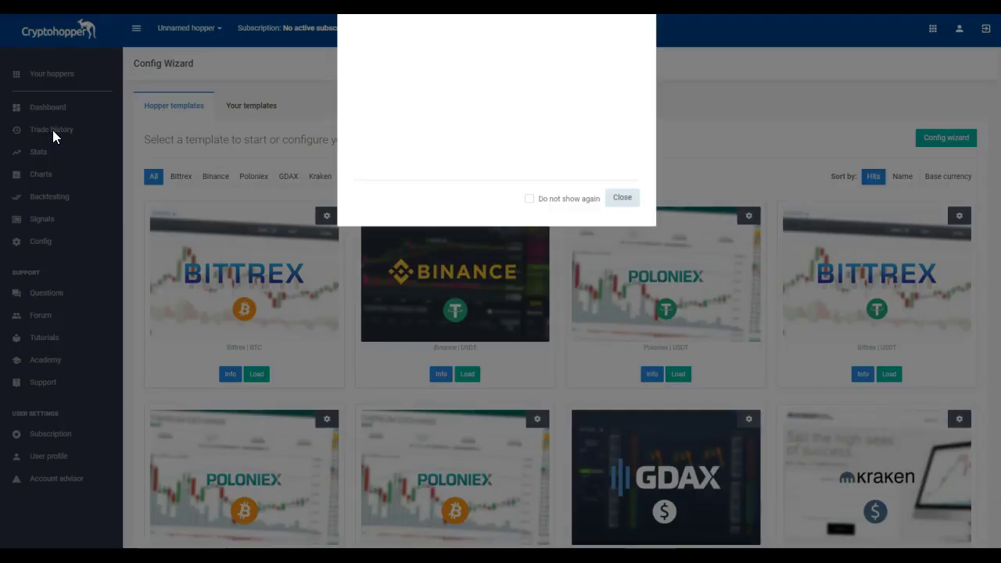
left_click(62, 133)
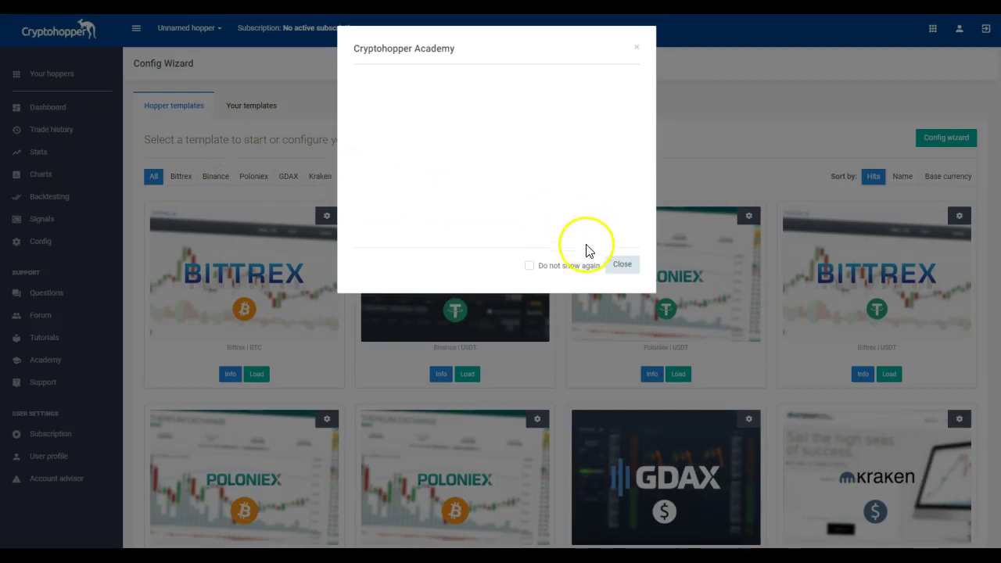
left_click(629, 270)
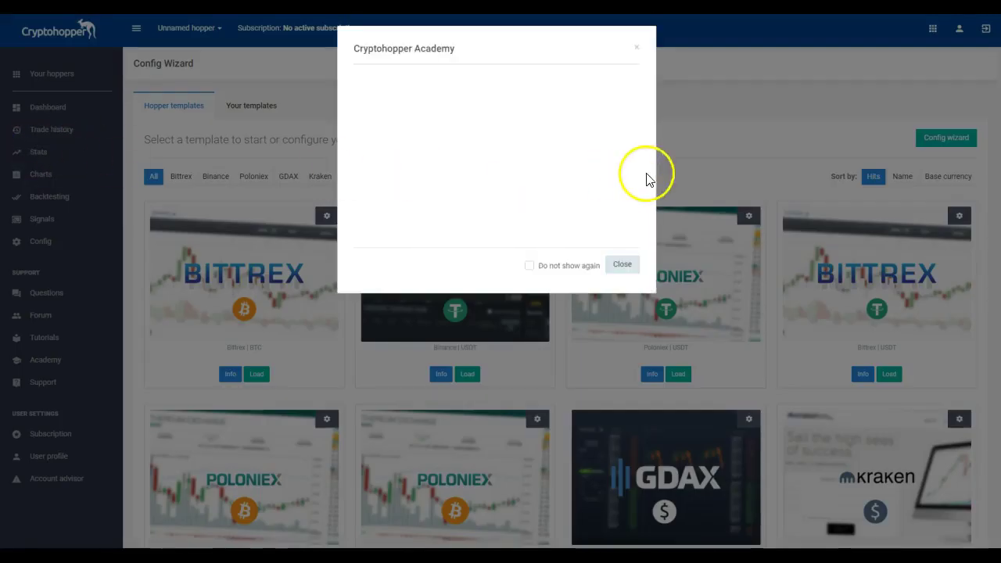
left_click(623, 267)
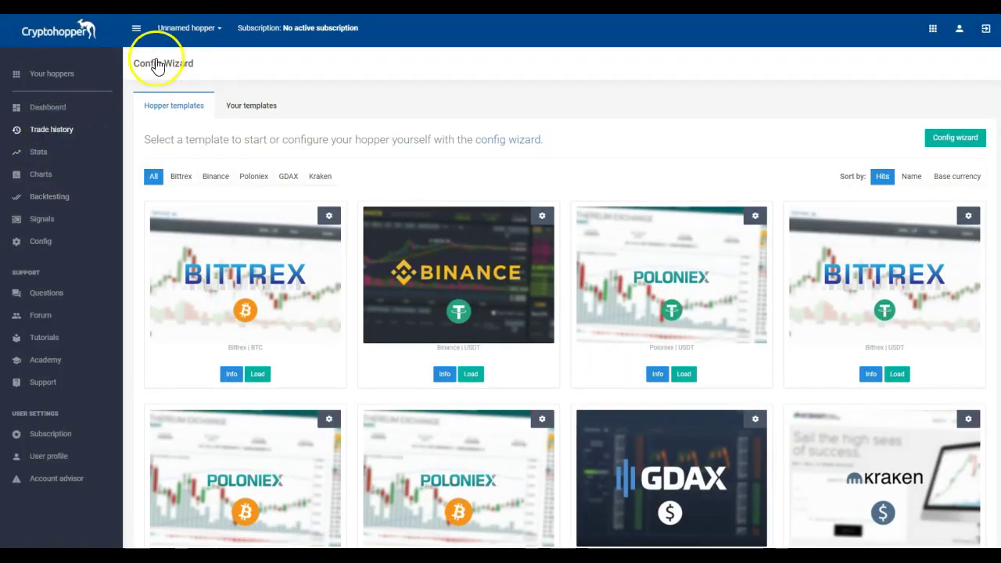
Step: Look through the hopper templates for all exchanges in the Config Wizard
left_click(252, 177)
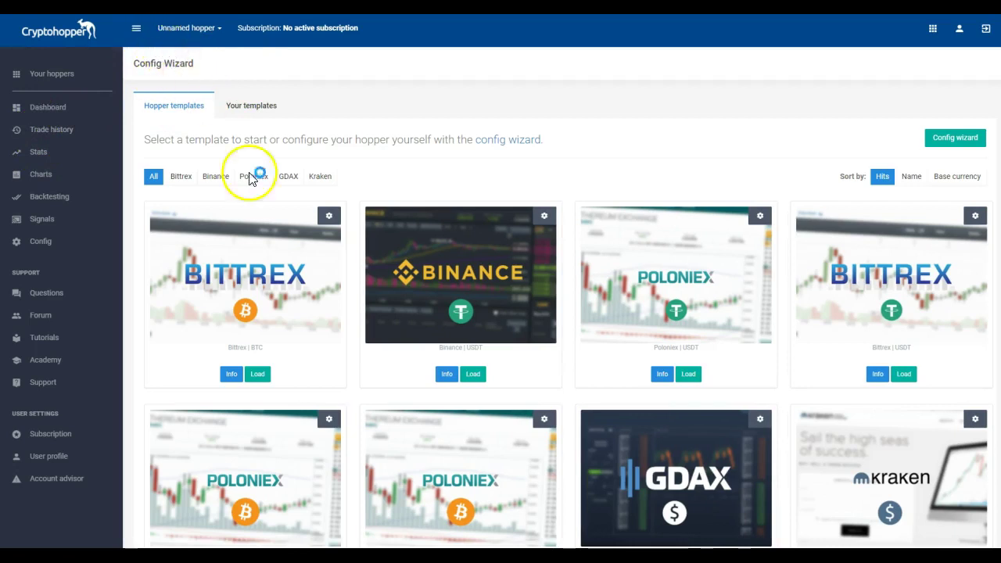
scroll(331, 279, "down", 3)
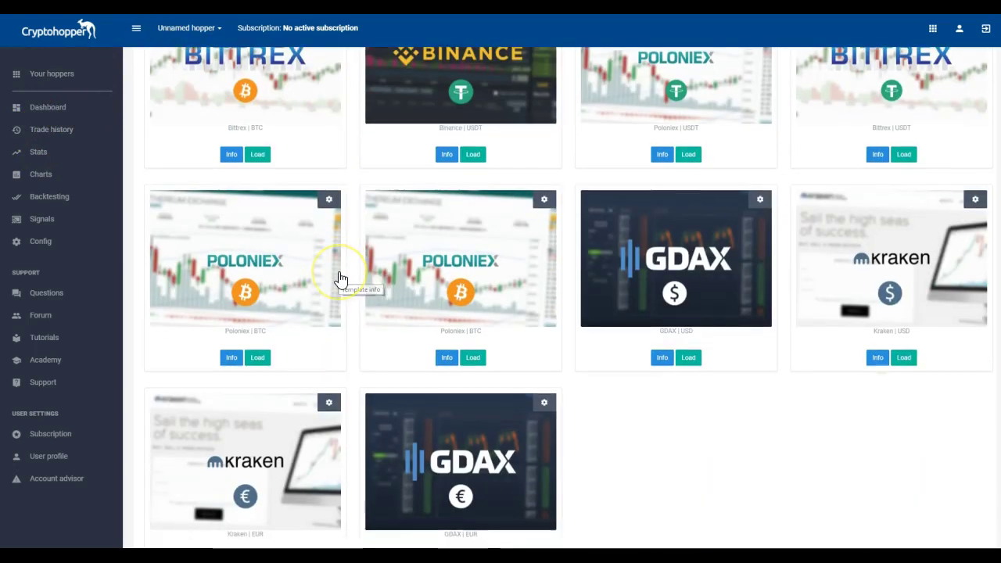
scroll(340, 279, "down", 1)
scroll(342, 271, "up", 5)
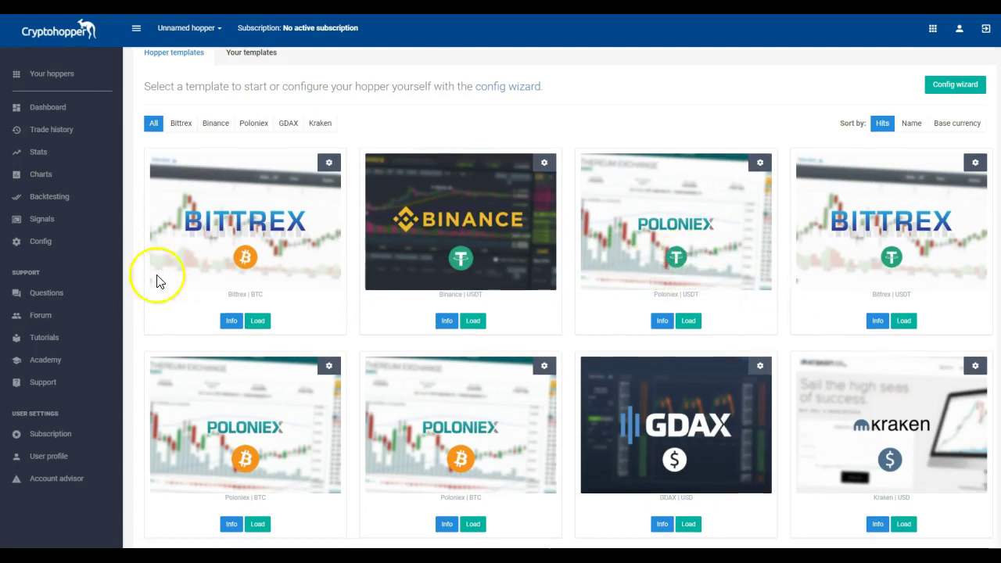
Step: View the Bittrex Signal Hopper template's details and API key form, close it without saving, and dismiss the Cryptohopper Academy video
left_click(252, 240)
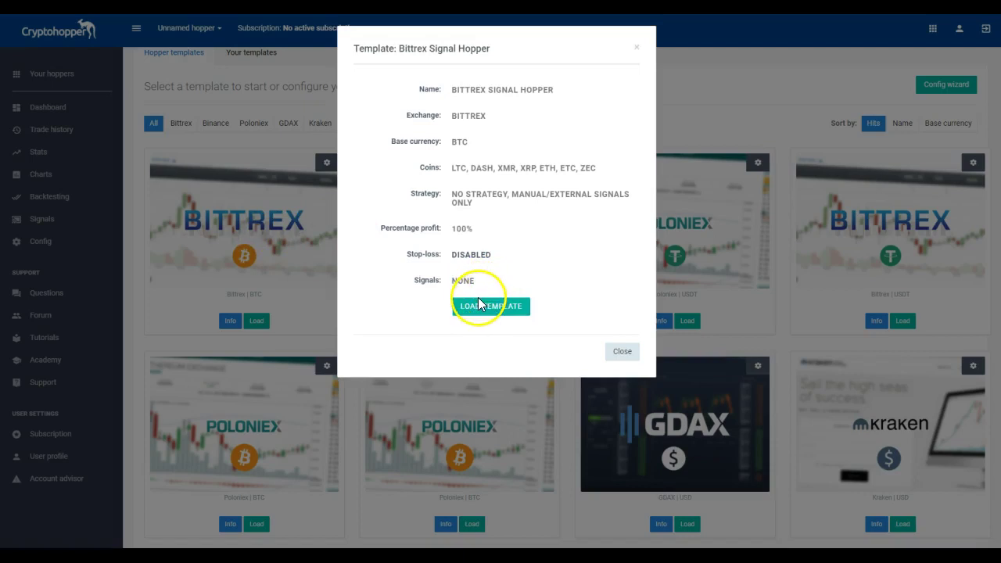
left_click(475, 308)
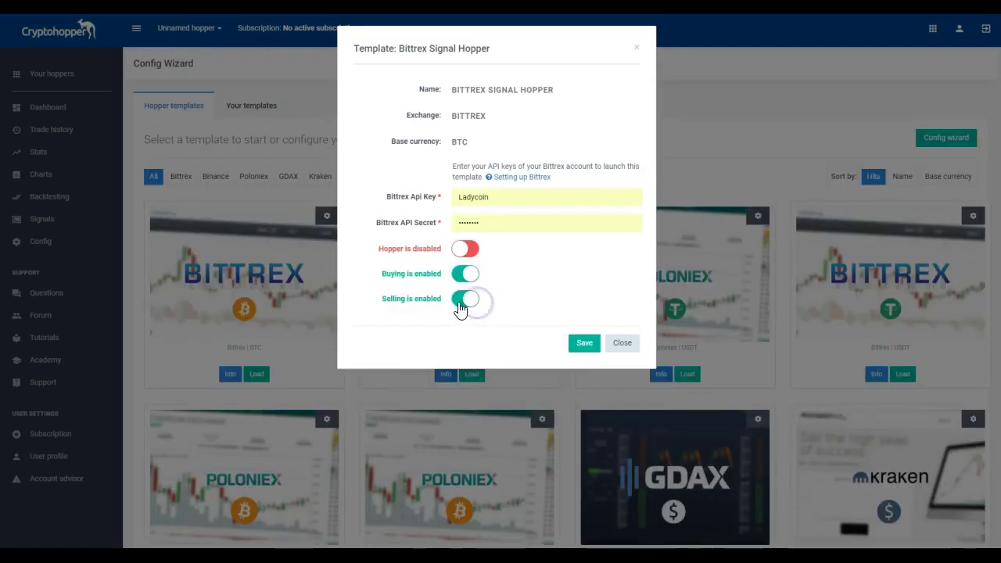
left_click(622, 343)
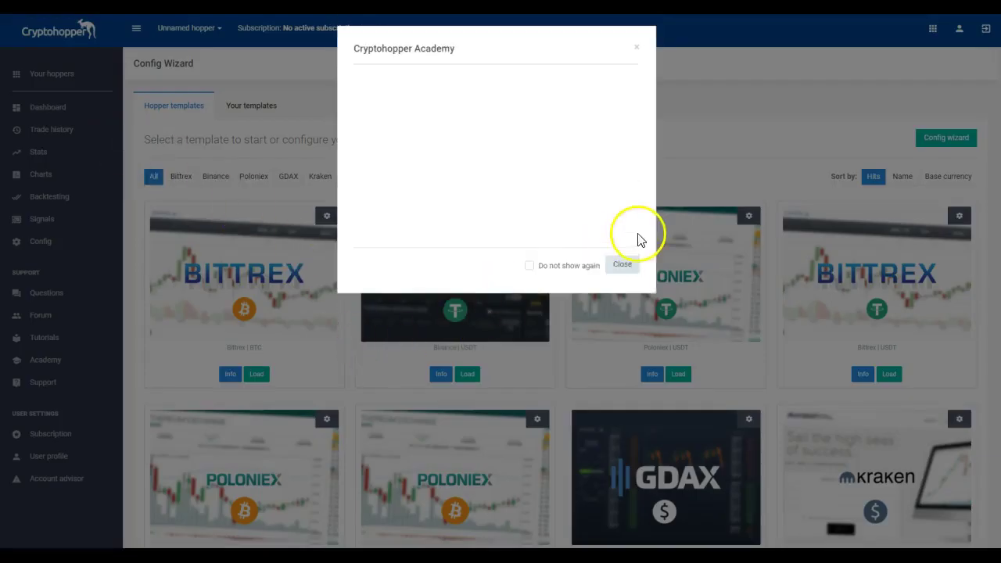
left_click(626, 266)
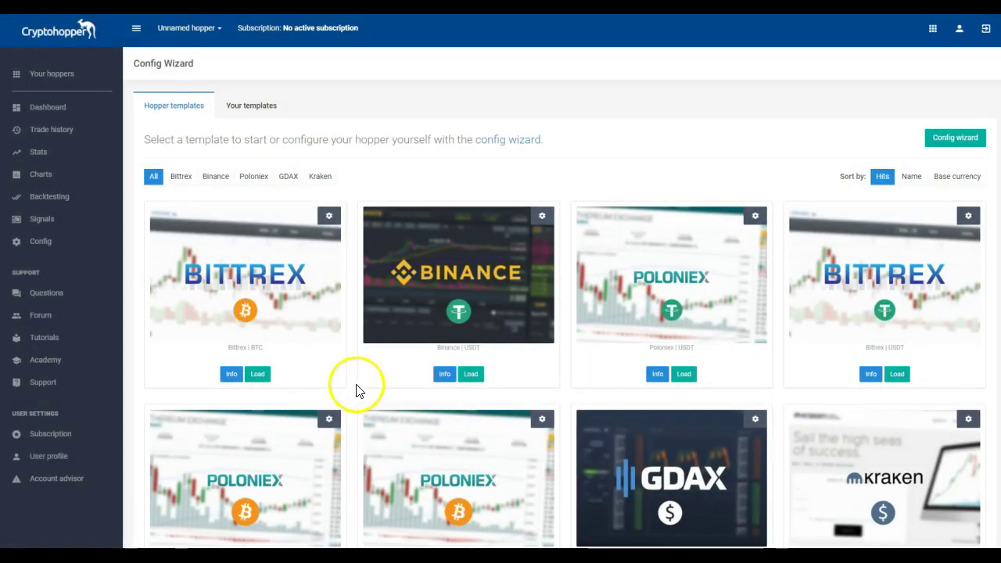
Step: Browse the templates again and review the Bittrex Signal Hopper template's details without loading it
scroll(337, 389, "down", 3)
scroll(337, 387, "up", 2)
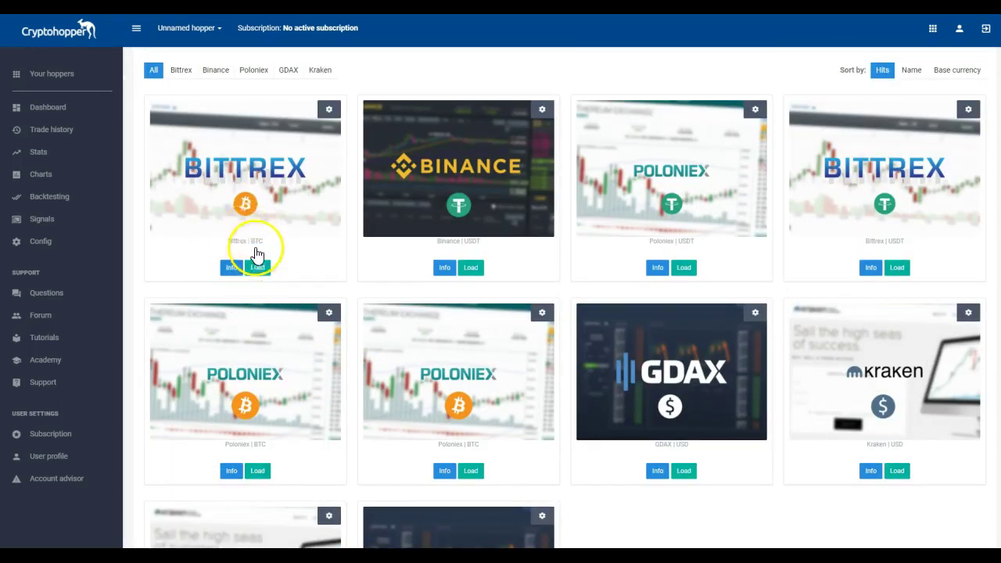
scroll(247, 191, "up", 2)
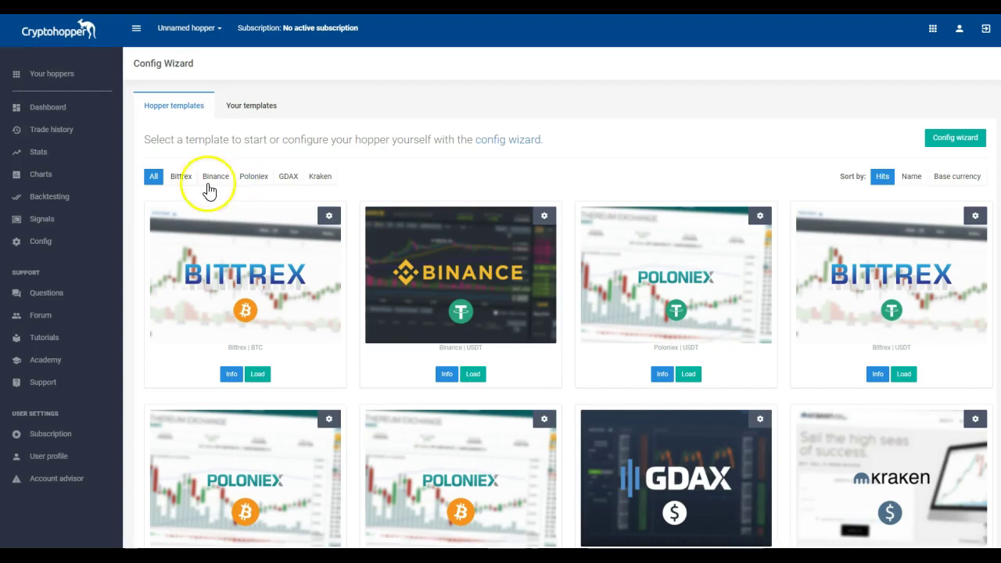
left_click(245, 286)
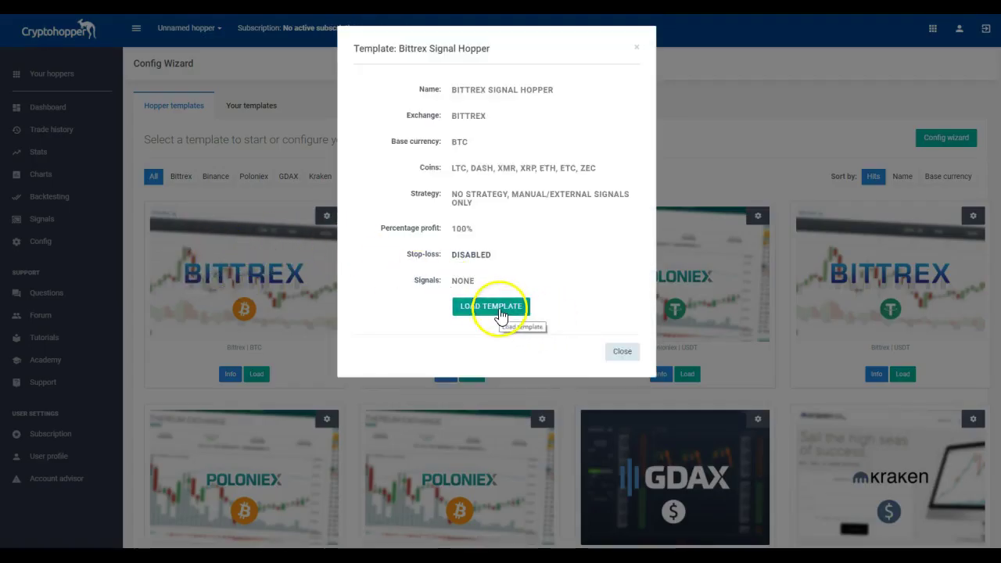
left_click(622, 352)
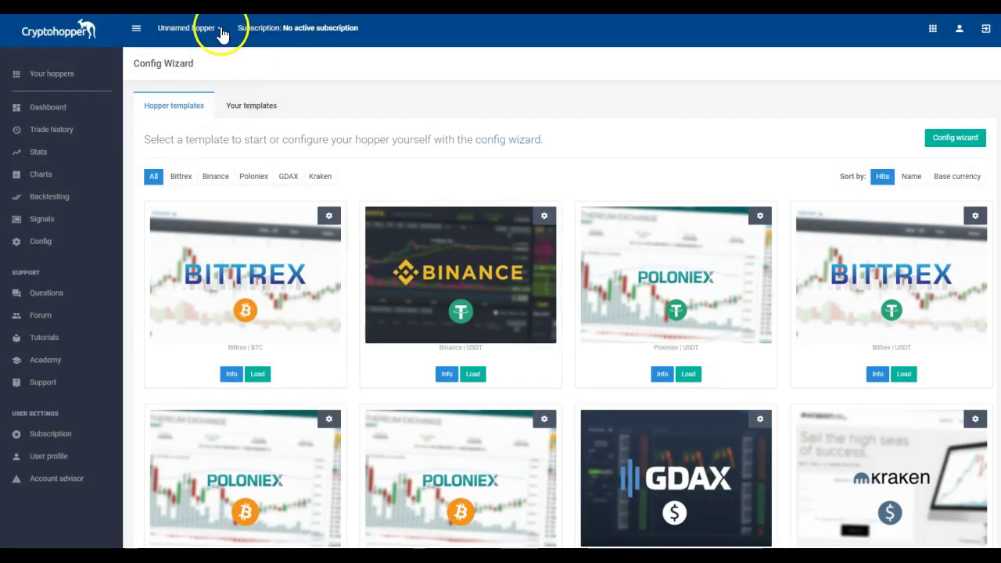
Step: Switch to the first Bittrex Signal Hopper and review the open positions on its dashboard
left_click(220, 30)
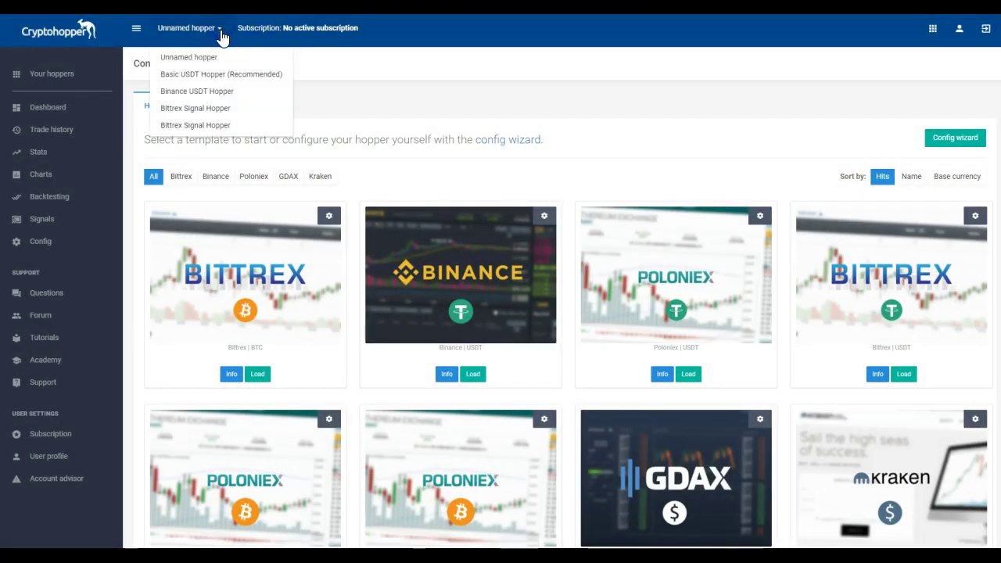
left_click(205, 111)
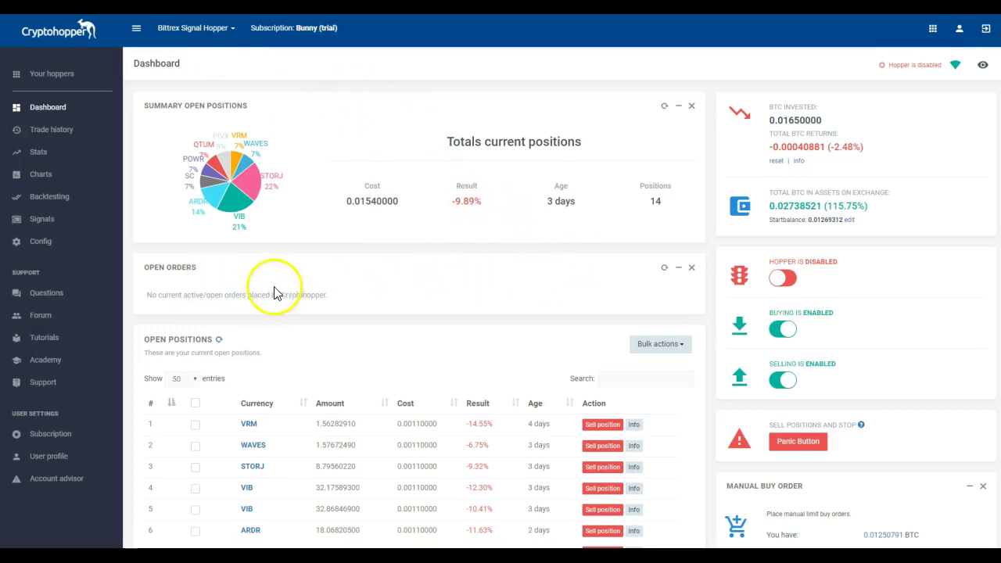
scroll(270, 295, "down", 1)
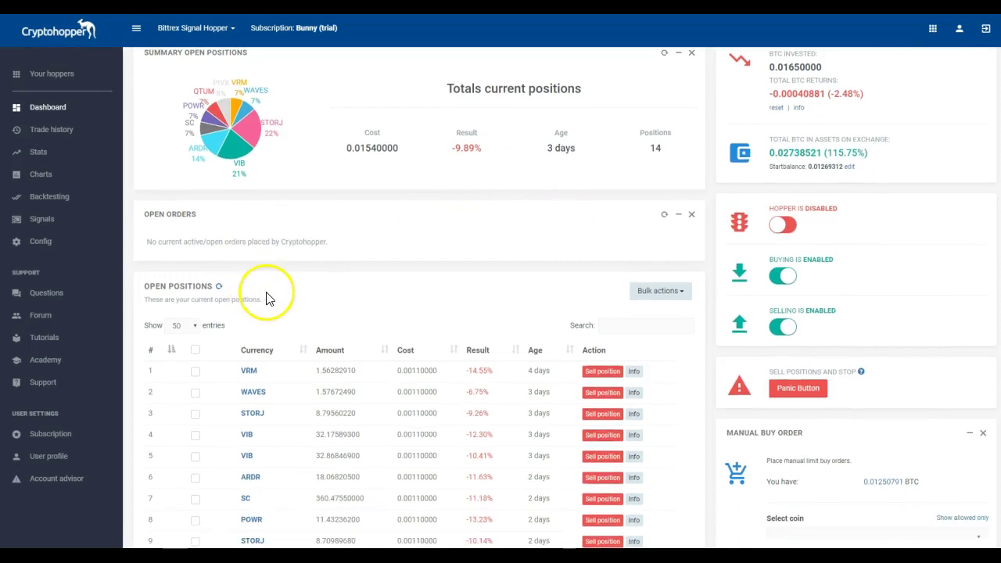
scroll(271, 296, "down", 4)
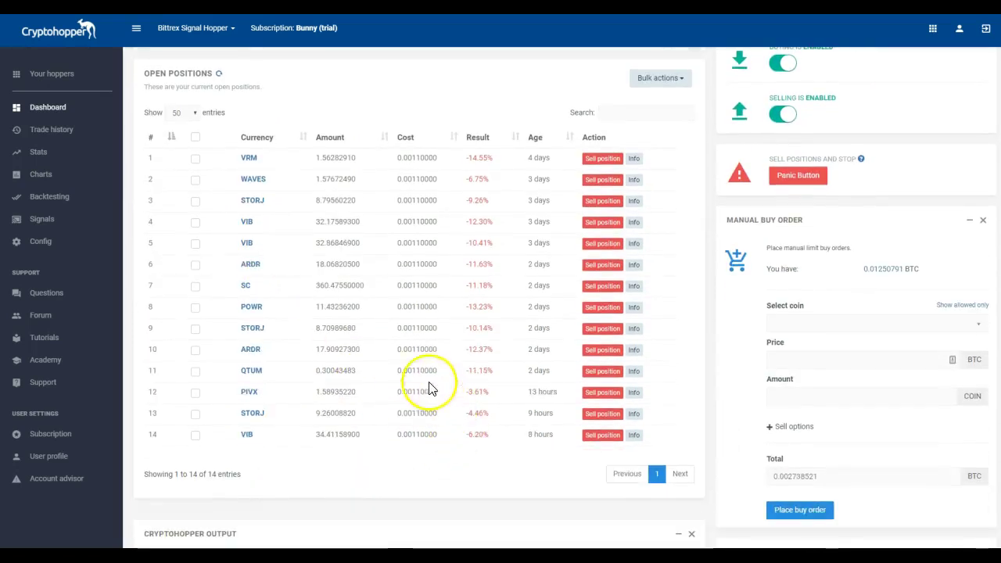
scroll(303, 212, "up", 2)
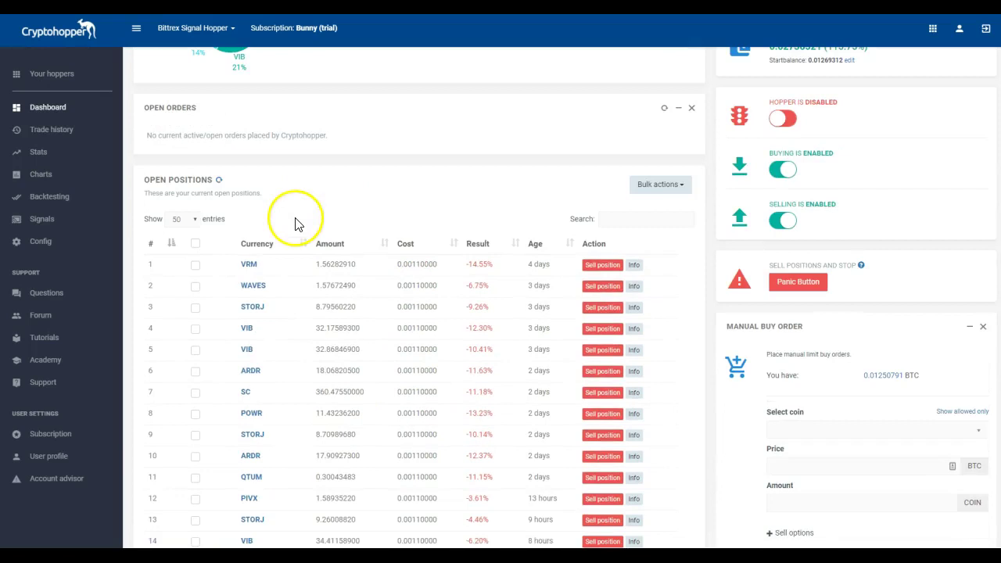
Step: Examine the dashboard's Cryptohopper output log, last signal output, open positions and summary chart
scroll(295, 233, "down", 5)
scroll(294, 232, "down", 4)
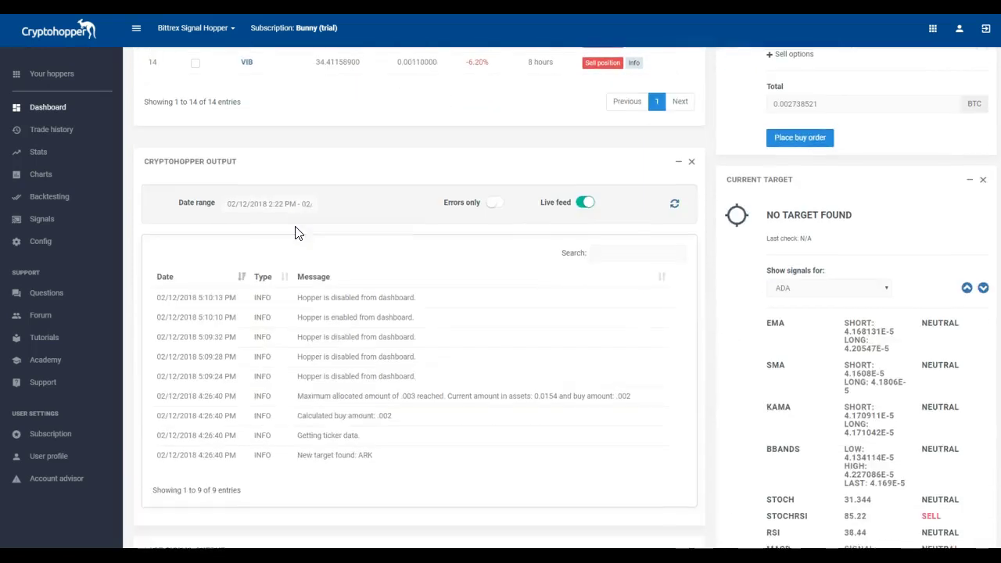
scroll(295, 232, "down", 2)
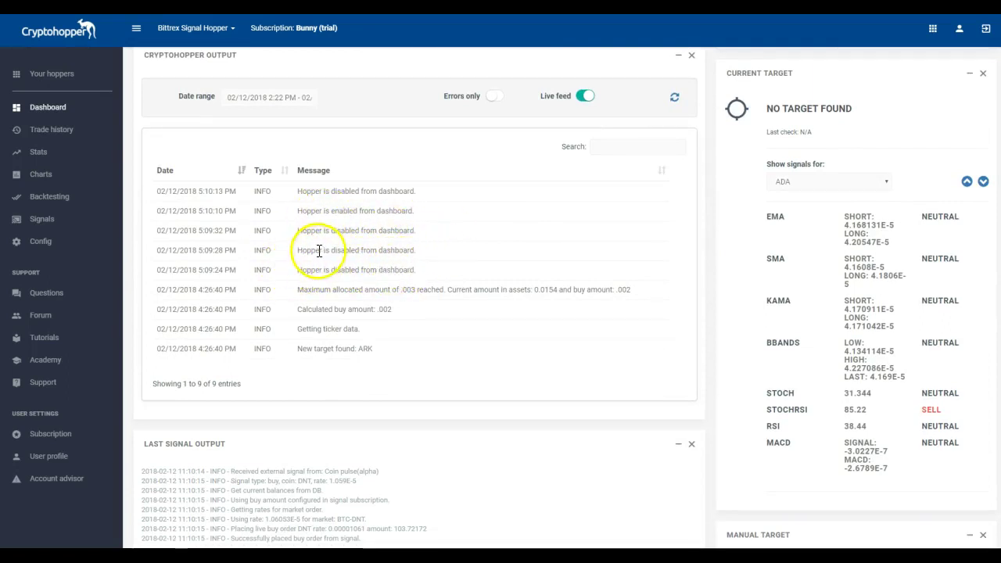
scroll(315, 250, "up", 6)
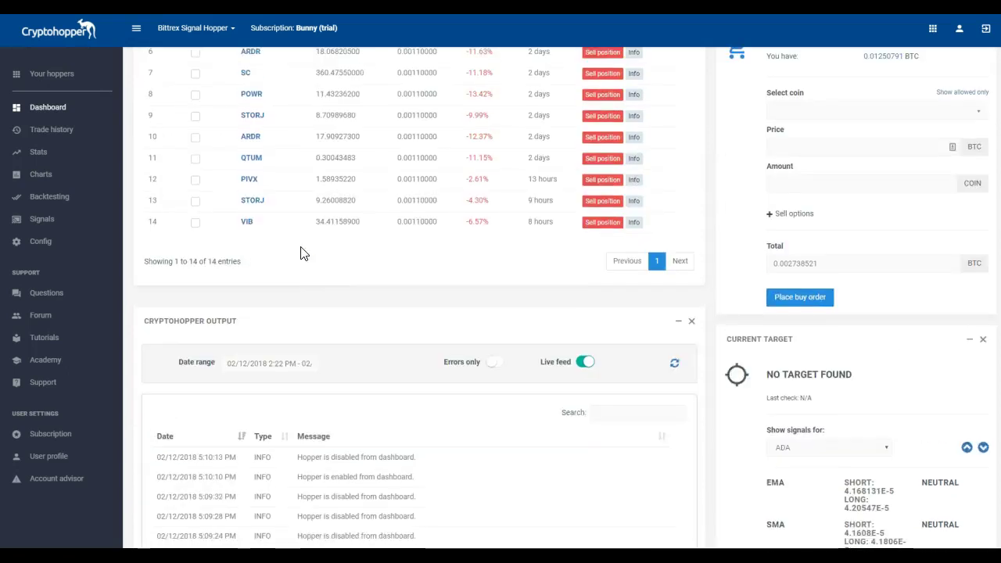
scroll(286, 201, "up", 4)
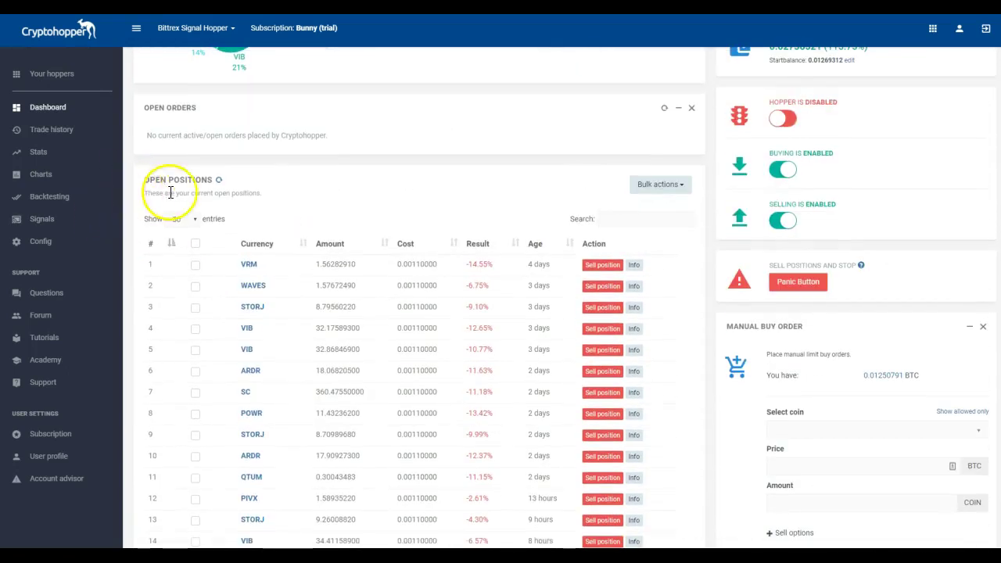
scroll(247, 192, "up", 1)
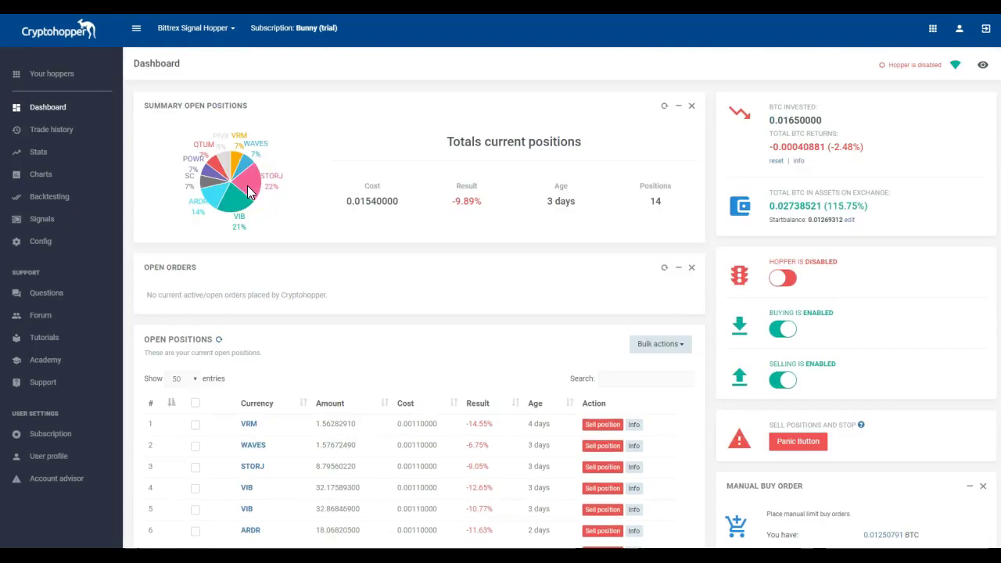
left_click(276, 192)
left_click(338, 226)
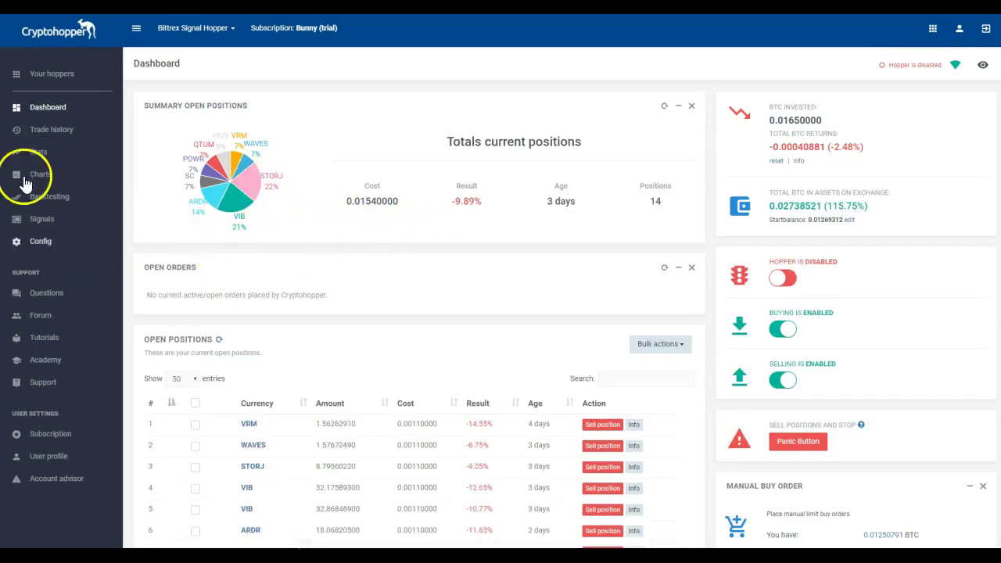
Step: View the Bittrex Signal Hopper's trade history and read through the buy and sell results in the exported PDF
left_click(52, 130)
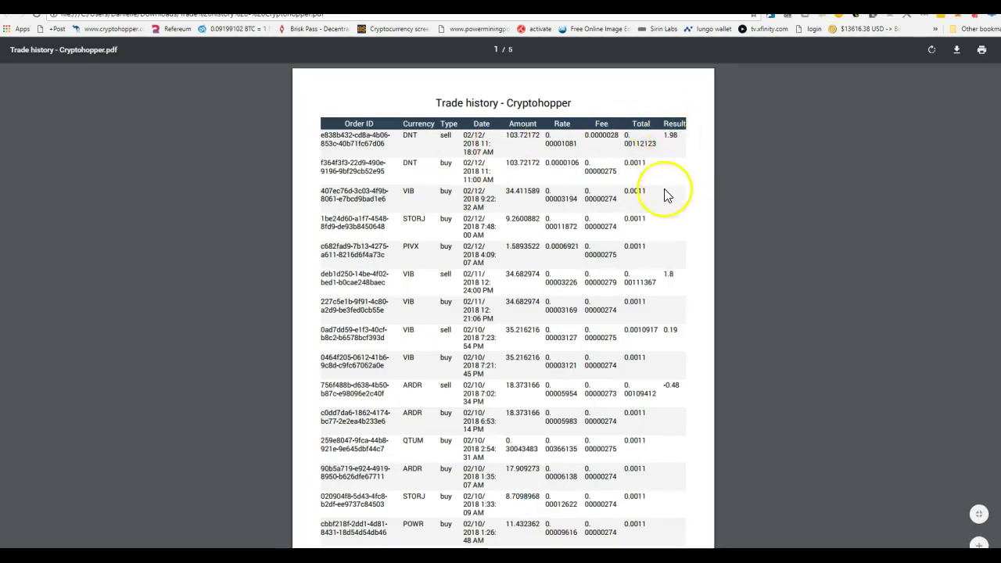
scroll(665, 424, "down", 4)
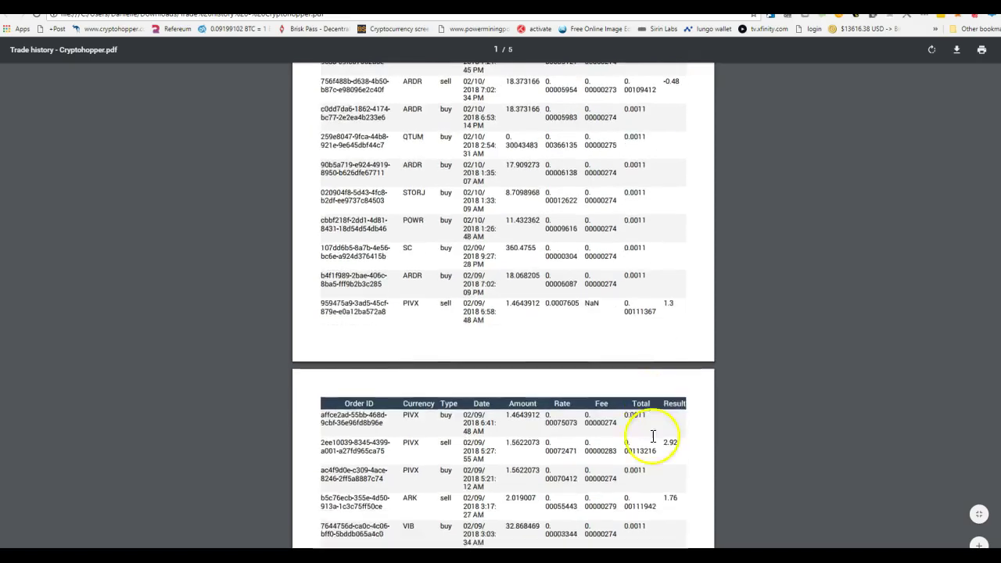
scroll(653, 435, "down", 5)
scroll(670, 463, "down", 2)
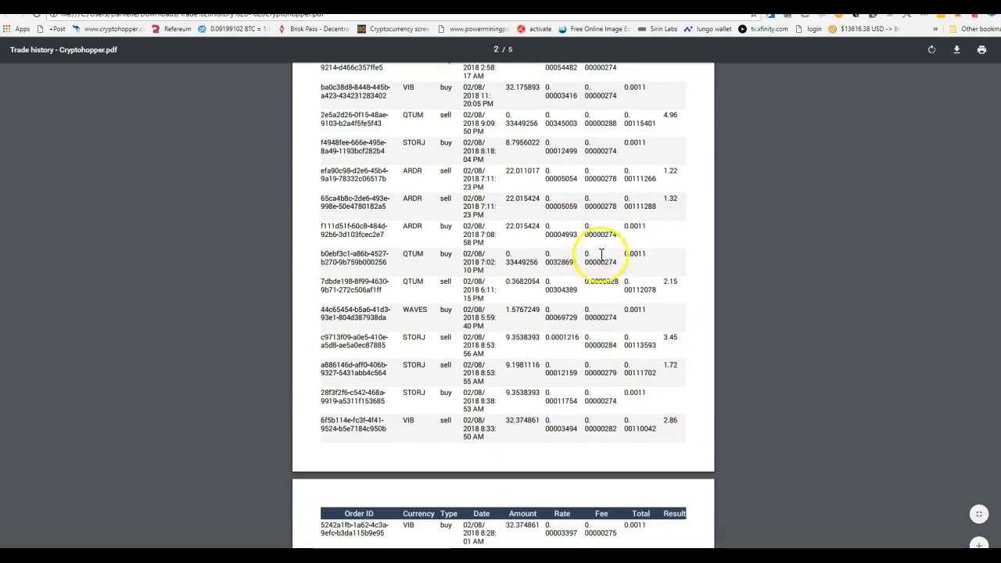
scroll(628, 357, "down", 5)
scroll(698, 433, "down", 3)
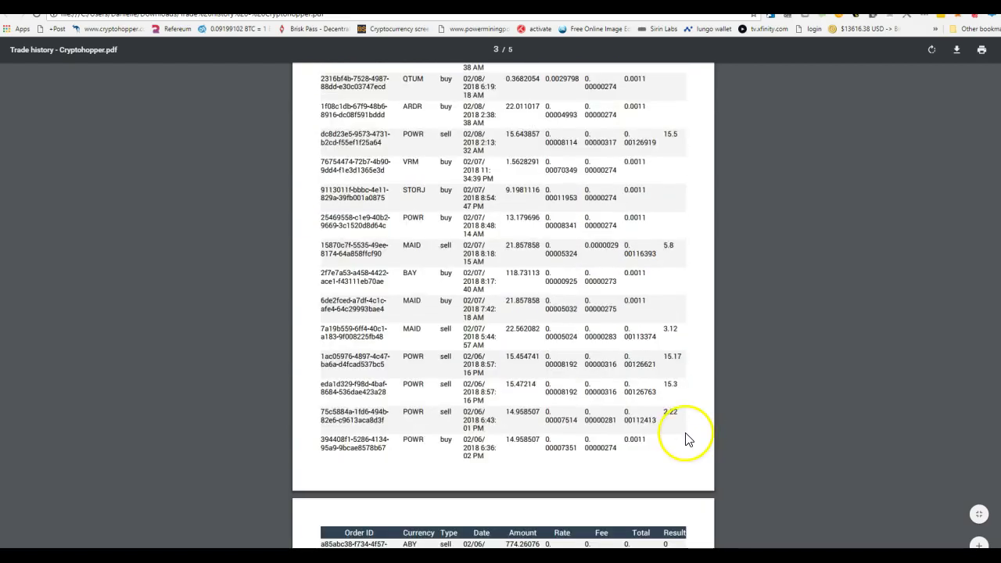
scroll(686, 440, "down", 4)
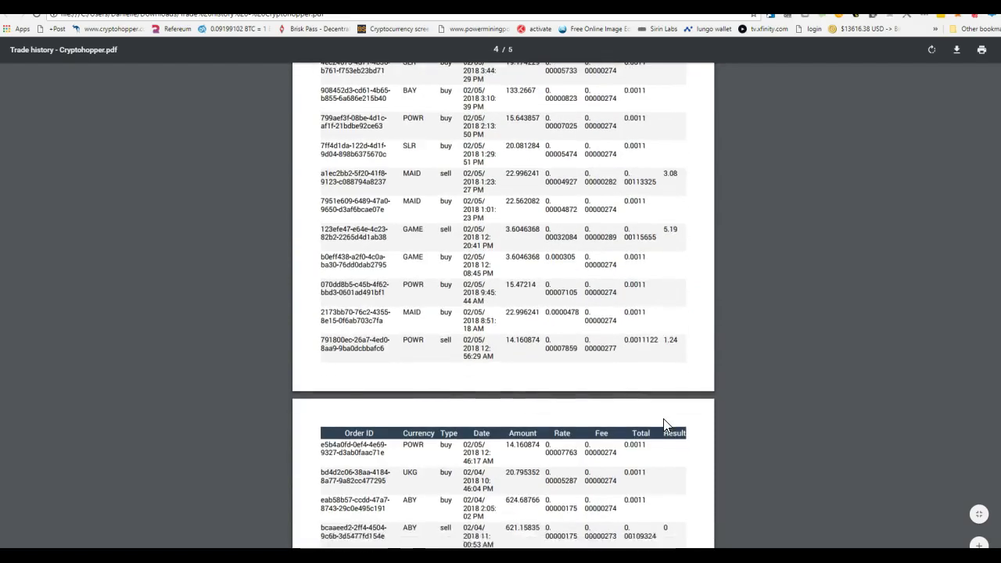
scroll(666, 424, "down", 1)
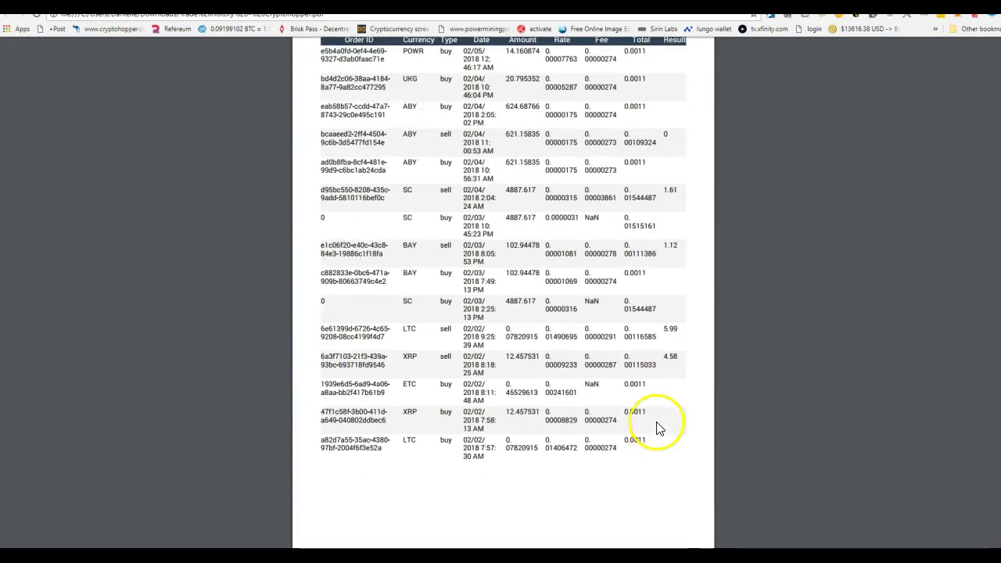
Step: Review the exported trade history PDF from the oldest trades of 02/02/2018 back to the newest ones on the first page
scroll(662, 430, "up", 1)
scroll(547, 453, "down", 1)
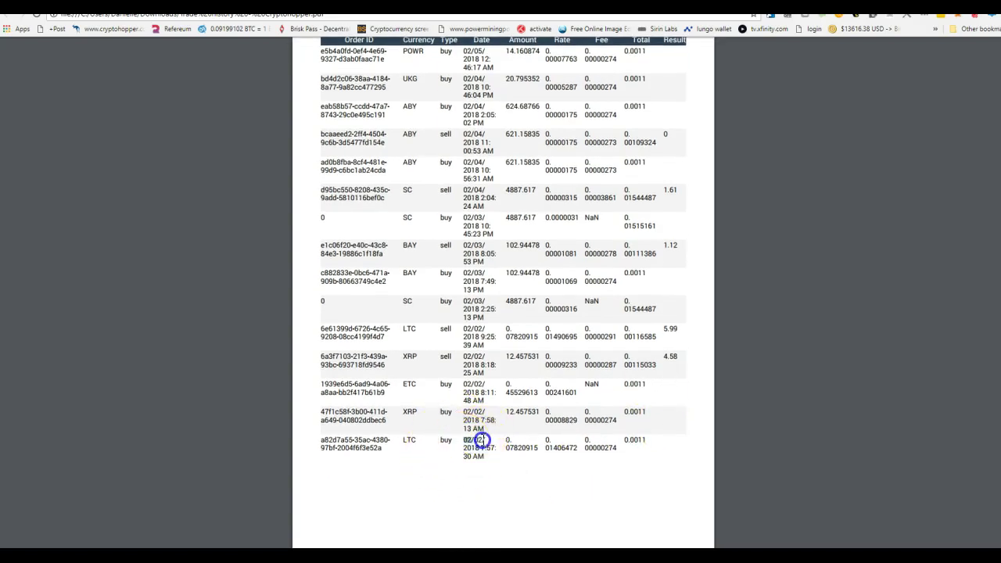
scroll(552, 383, "up", 10)
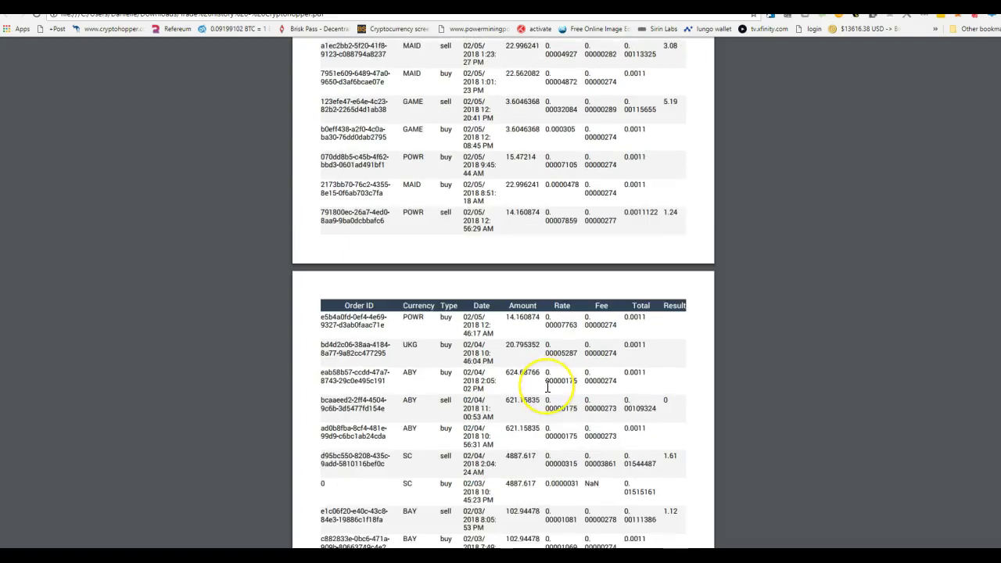
scroll(547, 385, "up", 15)
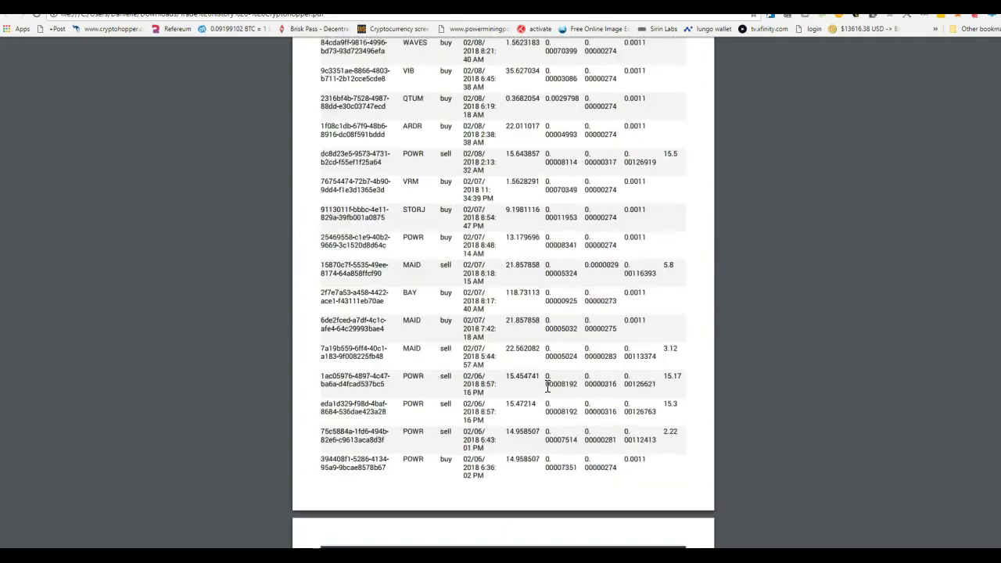
scroll(547, 384, "up", 15)
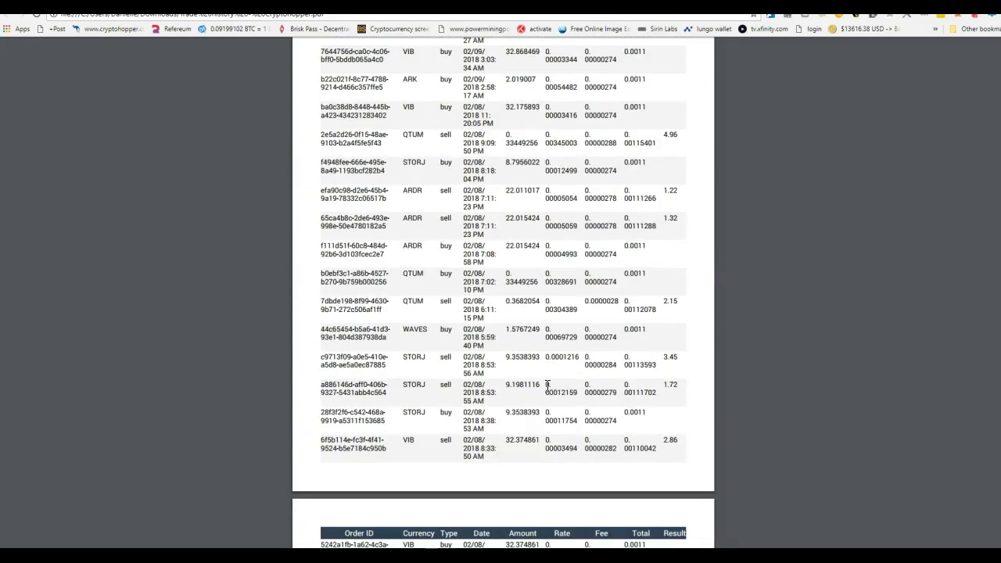
scroll(547, 385, "up", 12)
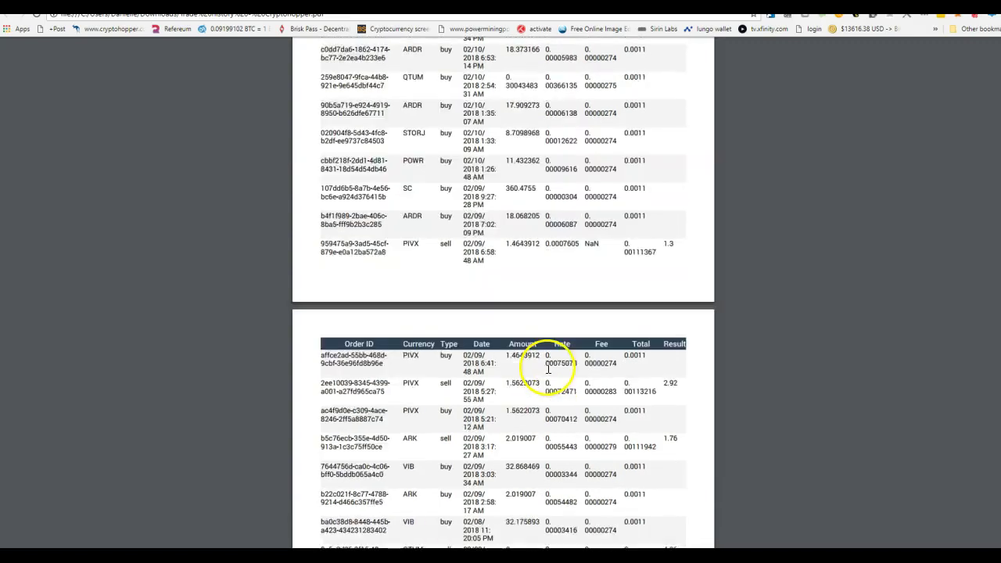
scroll(548, 362, "up", 8)
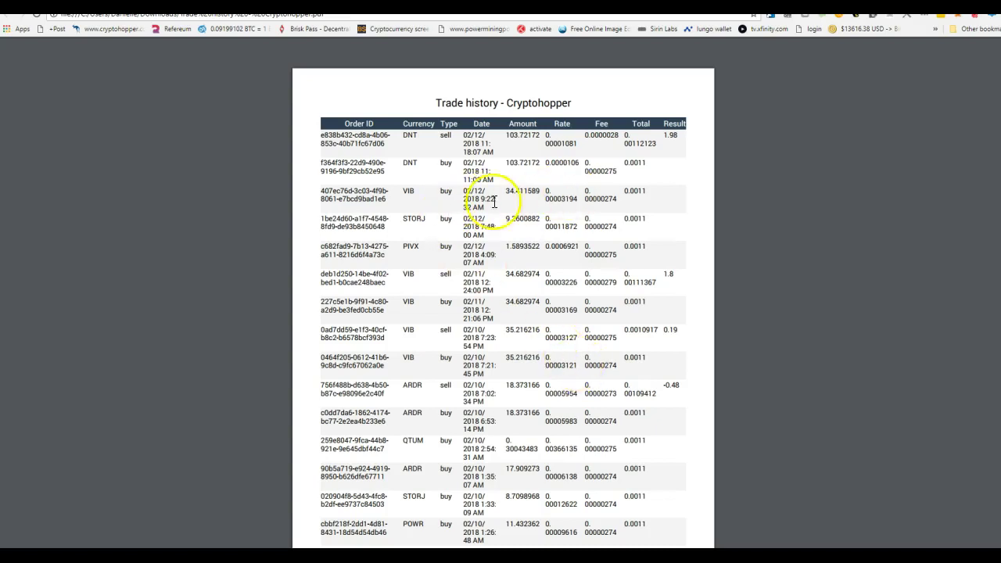
Step: Examine the dates, buy and sell types and results of the most recent trades on the PDF's first two pages
scroll(509, 291, "down", 2)
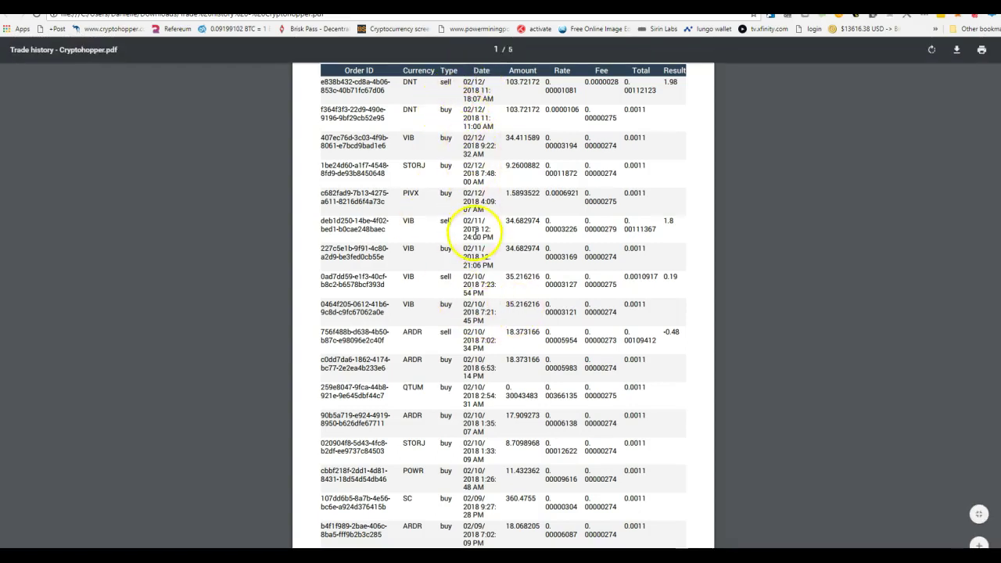
scroll(469, 250, "down", 2)
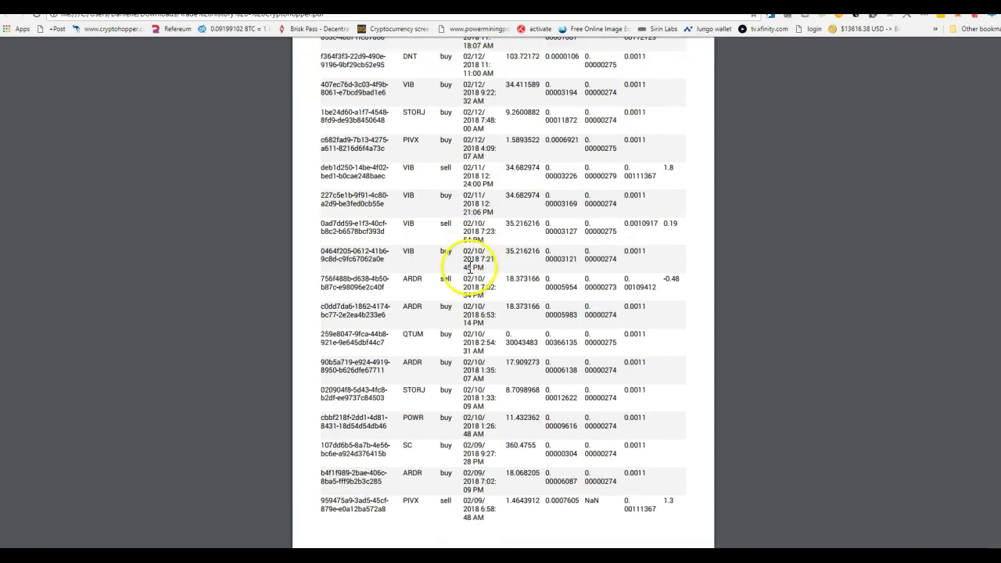
scroll(466, 277, "down", 1)
scroll(466, 278, "down", 2)
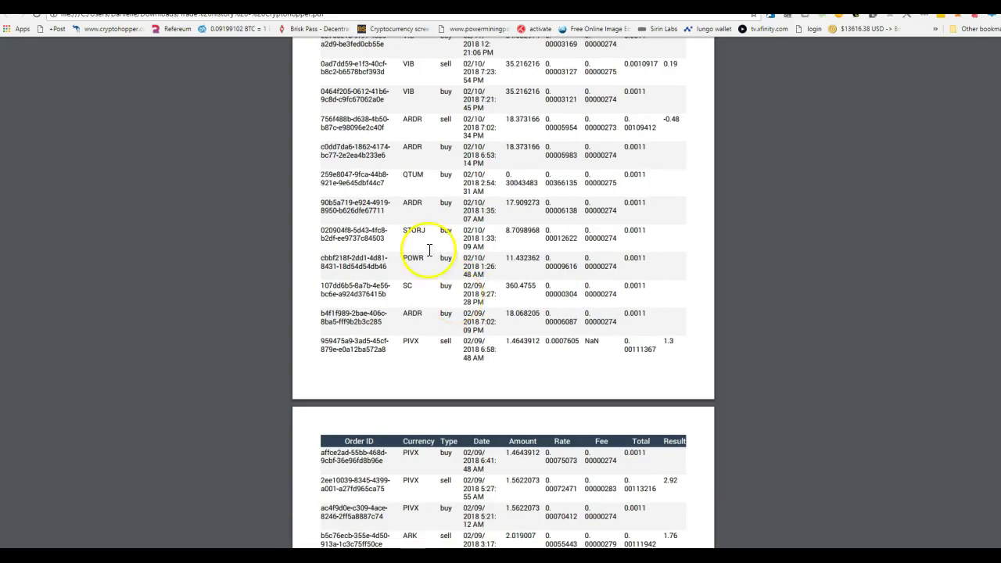
scroll(472, 344, "down", 3)
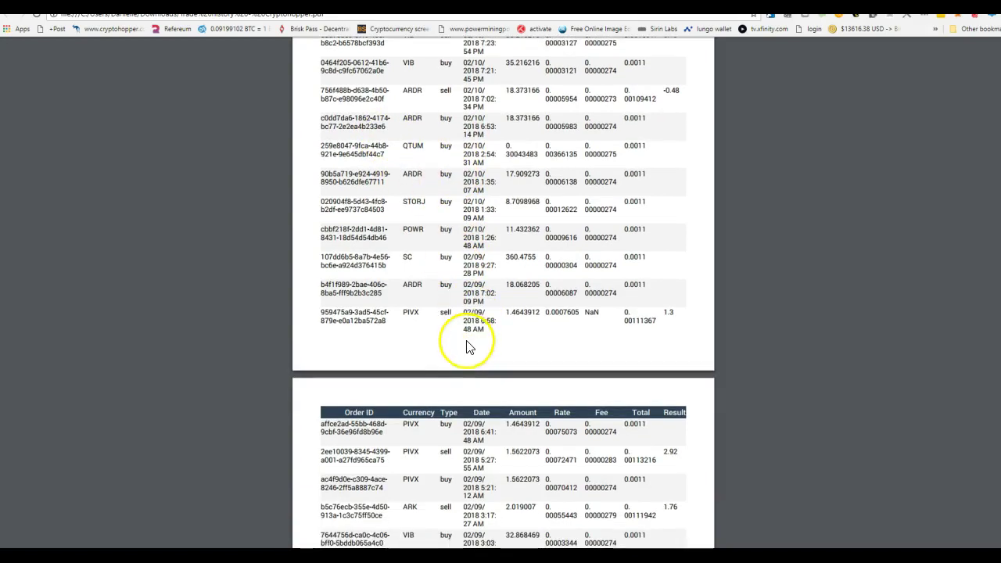
scroll(461, 396, "down", 3)
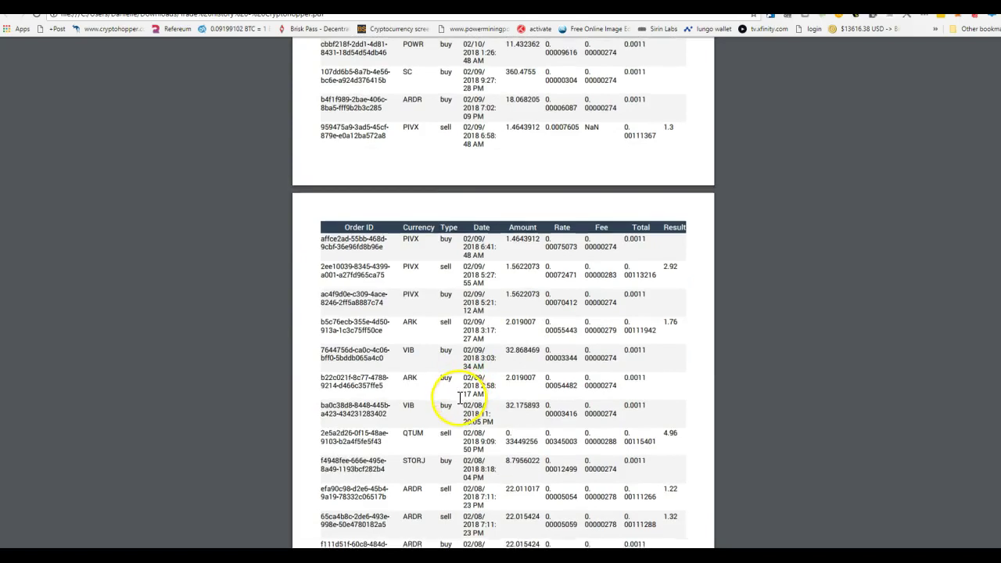
scroll(462, 399, "up", 4)
scroll(479, 367, "up", 5)
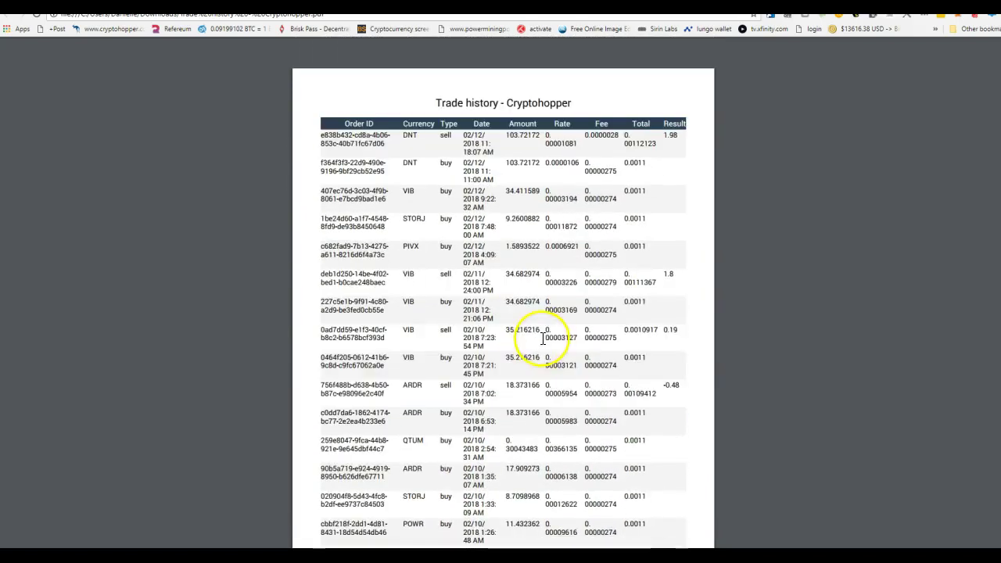
Step: Print the exported Cryptohopper trade history PDF, scaled to fit the page
left_click(864, 133)
scroll(789, 336, "down", 3)
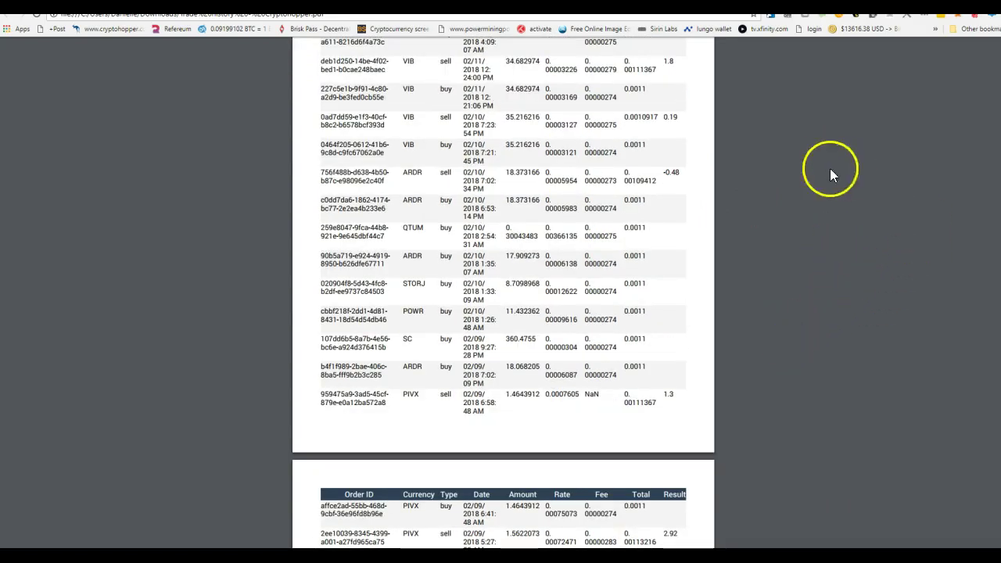
scroll(703, 297, "up", 3)
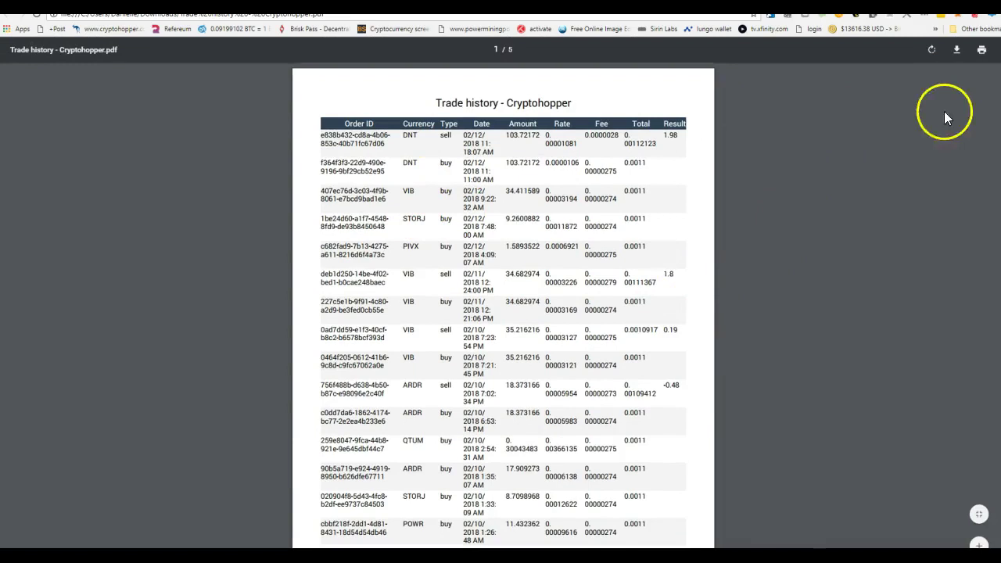
left_click(981, 53)
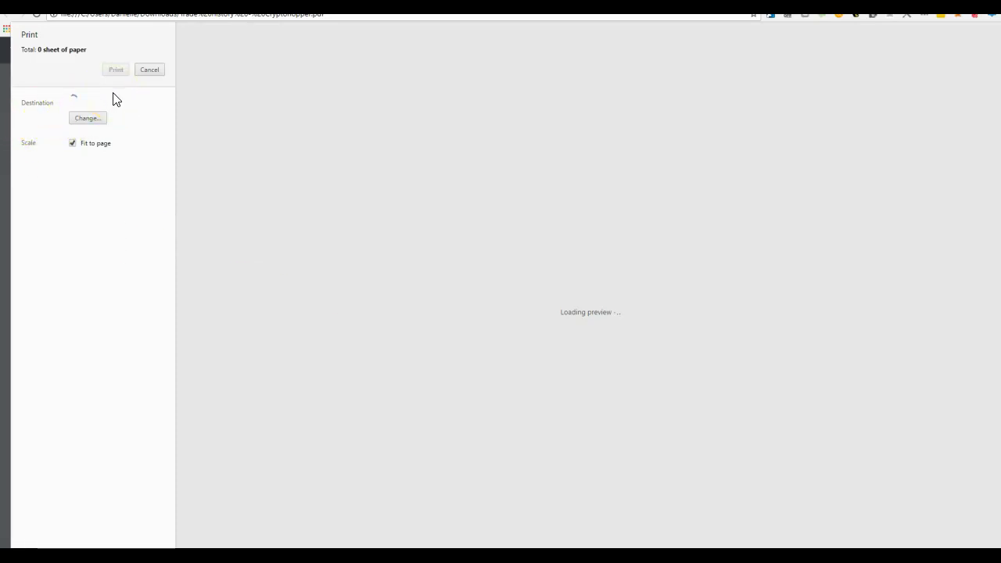
left_click(115, 69)
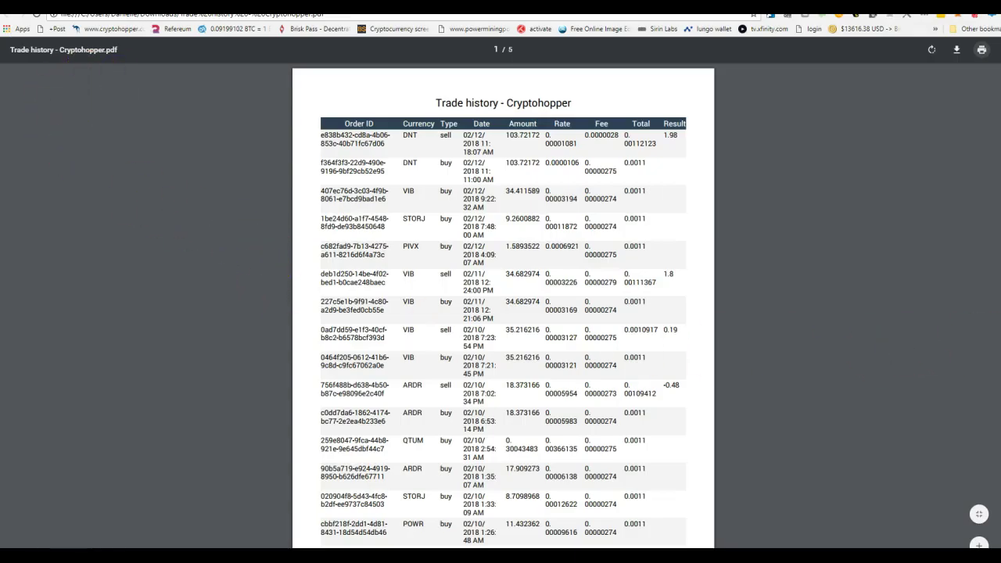